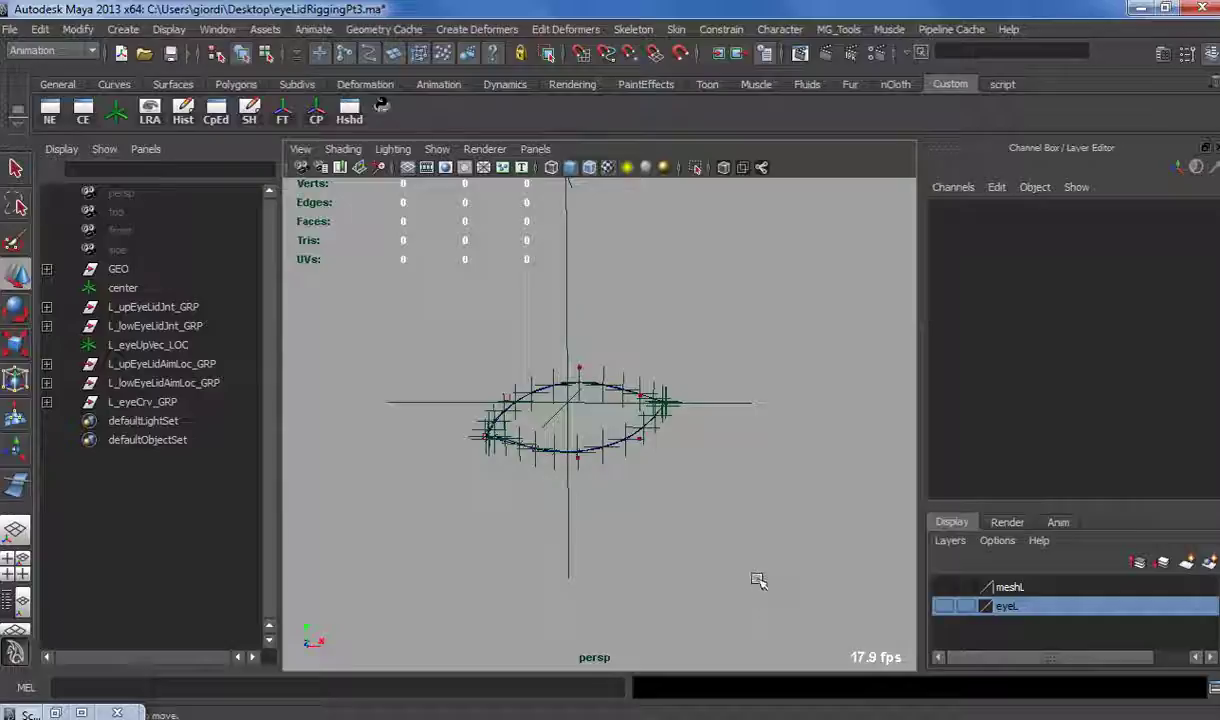
# Step: Create a NURBS circle and put it in its own group
pyautogui.keyDown('alt'); pyautogui.moveTo(640, 333); pyautogui.dragTo(676, 443, button='right'); pyautogui.keyUp('alt')
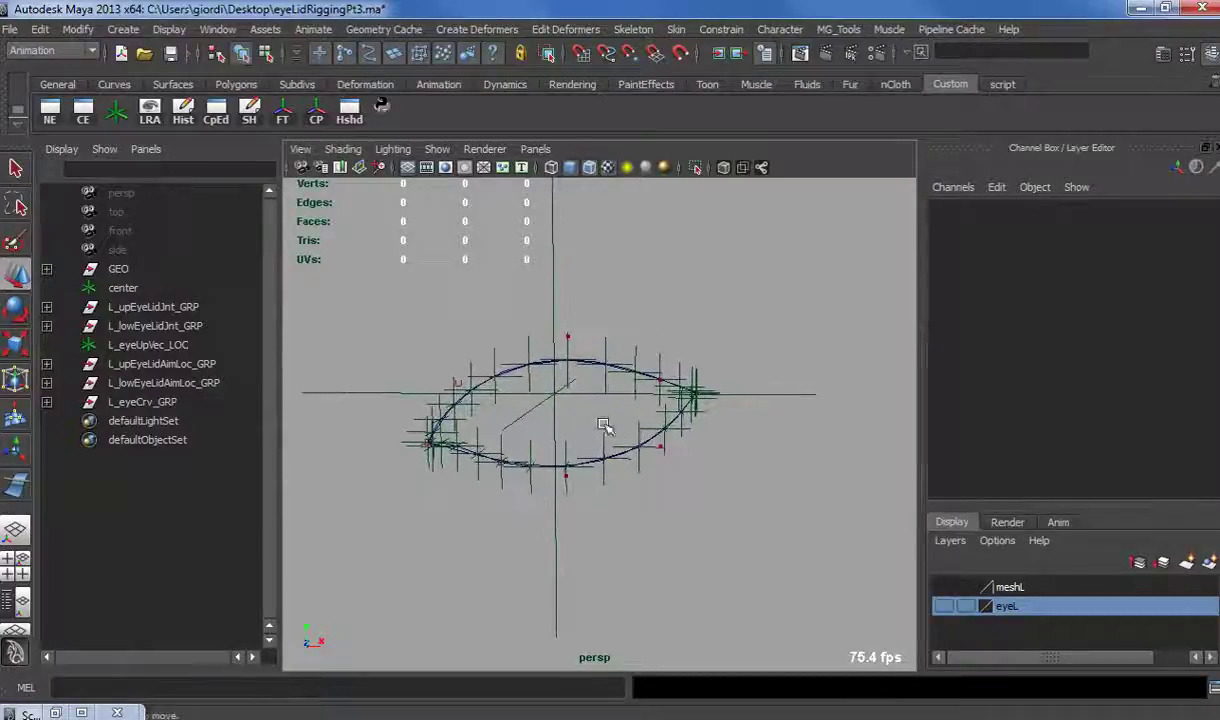
pyautogui.keyDown('alt'); pyautogui.moveTo(600, 425); pyautogui.dragTo(487, 474); pyautogui.keyUp('alt')
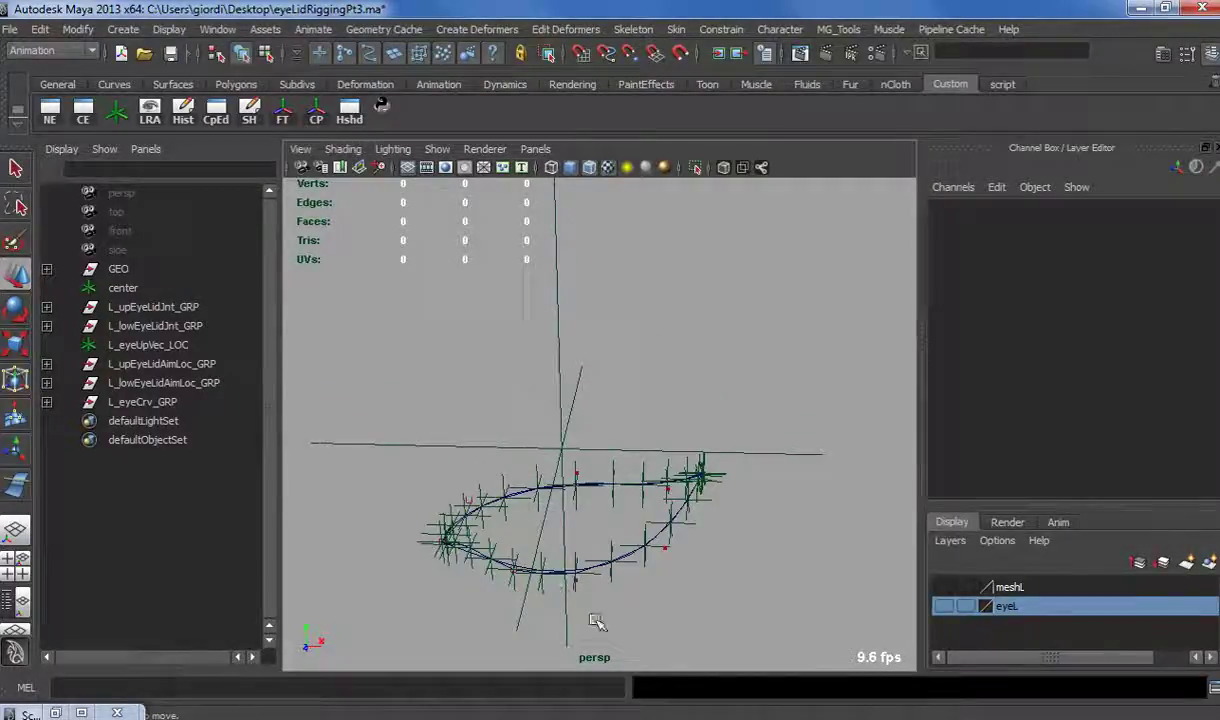
pyautogui.keyDown('alt'); pyautogui.moveTo(610, 578); pyautogui.dragTo(652, 481); pyautogui.keyUp('alt')
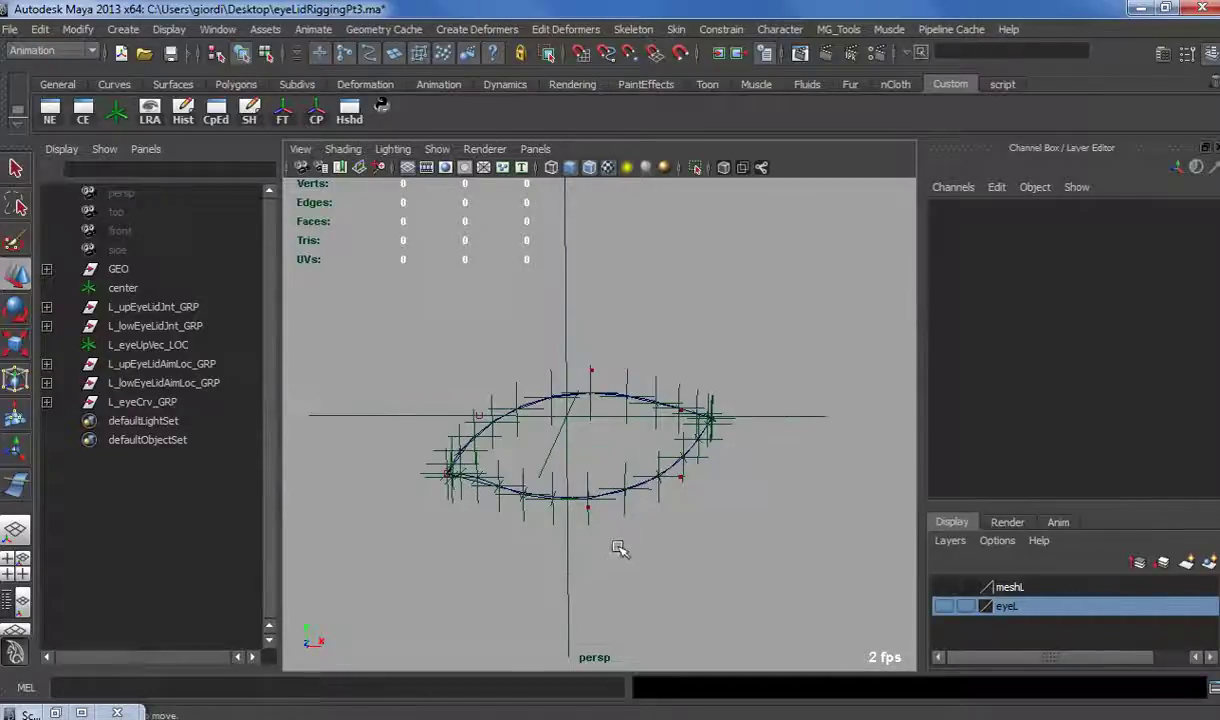
pyautogui.click(125, 31)
pyautogui.moveTo(230, 57)
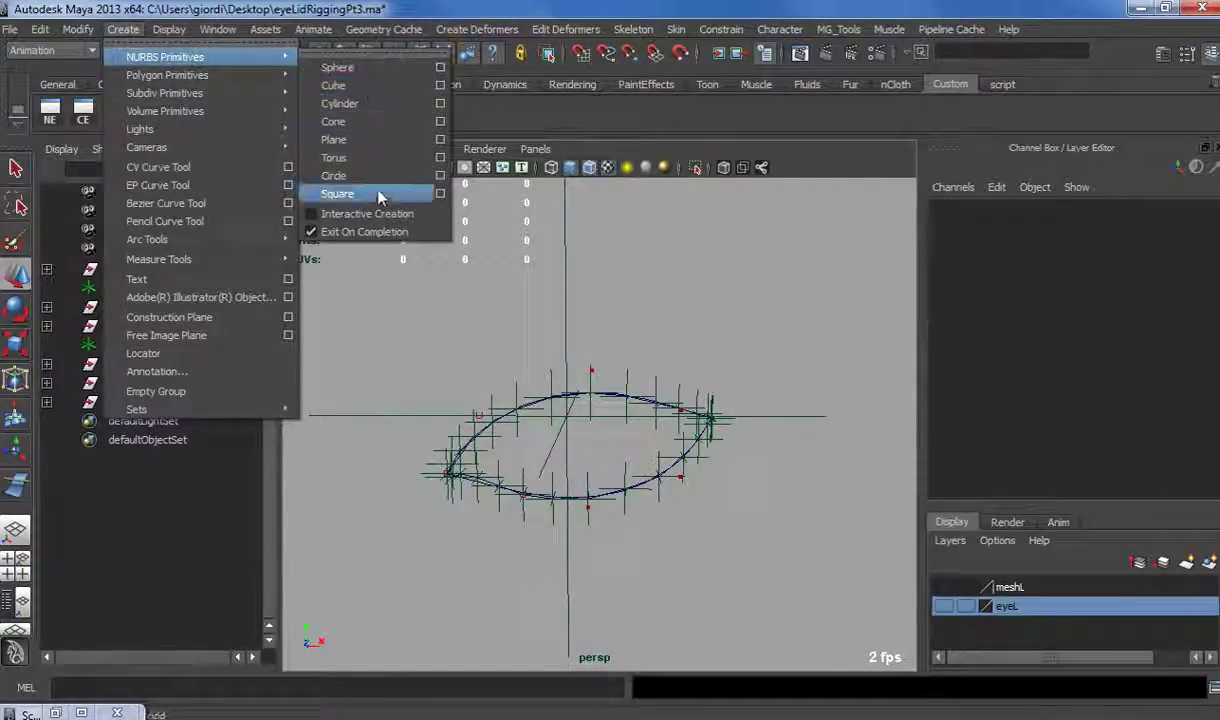
pyautogui.click(352, 175)
pyautogui.keyDown('alt'); pyautogui.moveTo(608, 519); pyautogui.dragTo(521, 376); pyautogui.keyUp('alt')
pyautogui.scroll(-6, 575, 522)
pyautogui.keyDown('alt'); pyautogui.moveTo(572, 550); pyautogui.dragTo(628, 525); pyautogui.keyUp('alt')
pyautogui.hotkey('ctrl', 'g')
# Step: Move the circle's group to the eyelid and snap it onto the middle of the upper lid curve, at about 0.578, 29.763, 1.92
pyautogui.scroll(-3, 631, 533)
pyautogui.moveTo(545, 365); pyautogui.dragTo(636, 448)
pyautogui.press('p')
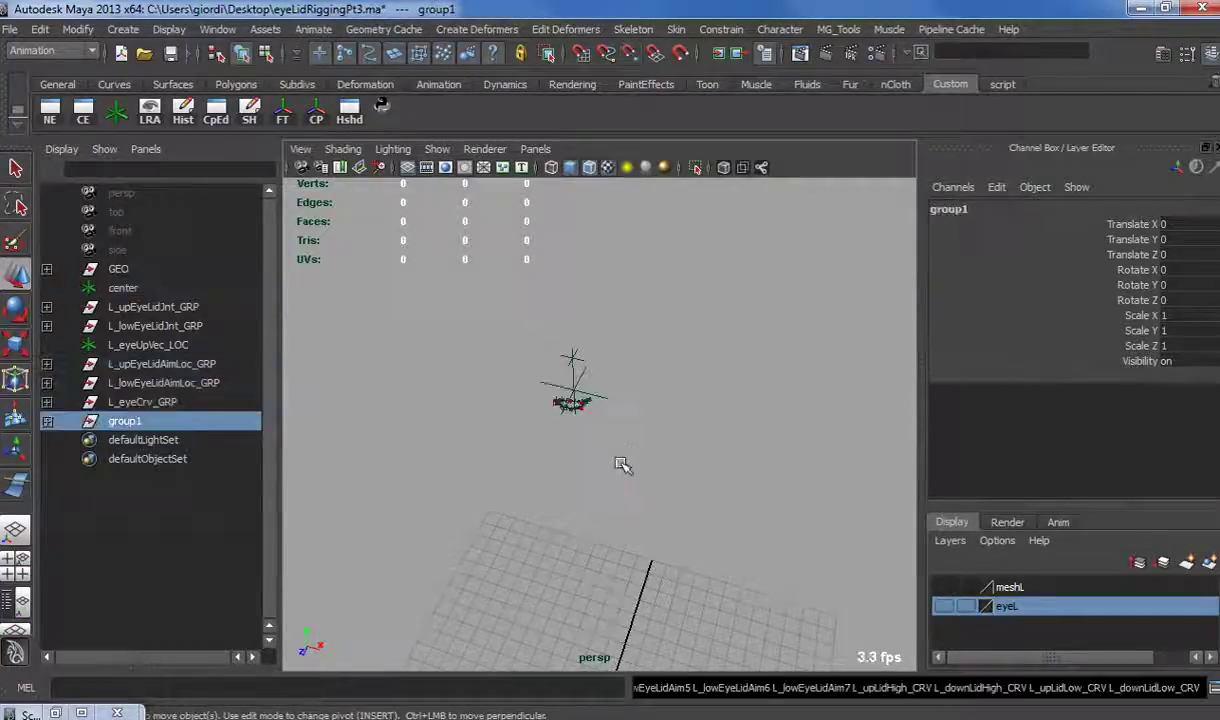
pyautogui.click(621, 526)
pyautogui.press('z')
pyautogui.scroll(-3, 635, 556)
pyautogui.keyDown('alt'); pyautogui.moveTo(635, 556); pyautogui.dragTo(583, 428); pyautogui.keyUp('alt')
pyautogui.scroll(8, 575, 430)
pyautogui.keyDown('alt'); pyautogui.moveTo(457, 424); pyautogui.dragTo(430, 345); pyautogui.keyUp('alt')
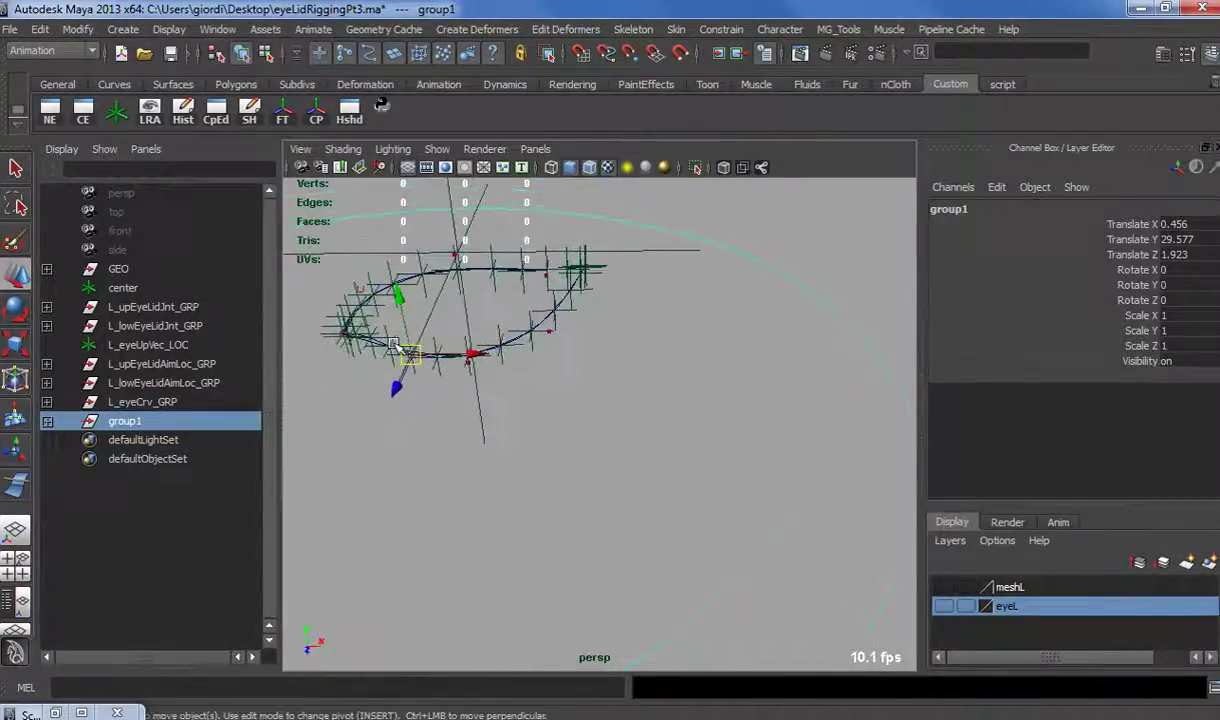
pyautogui.press('c')
pyautogui.moveTo(410, 292); pyautogui.dragTo(442, 260, button='middle')
pyautogui.keyDown('alt'); pyautogui.moveTo(494, 306); pyautogui.dragTo(604, 341); pyautogui.keyUp('alt')
pyautogui.scroll(-6, 672, 340)
pyautogui.scroll(2, 658, 347)
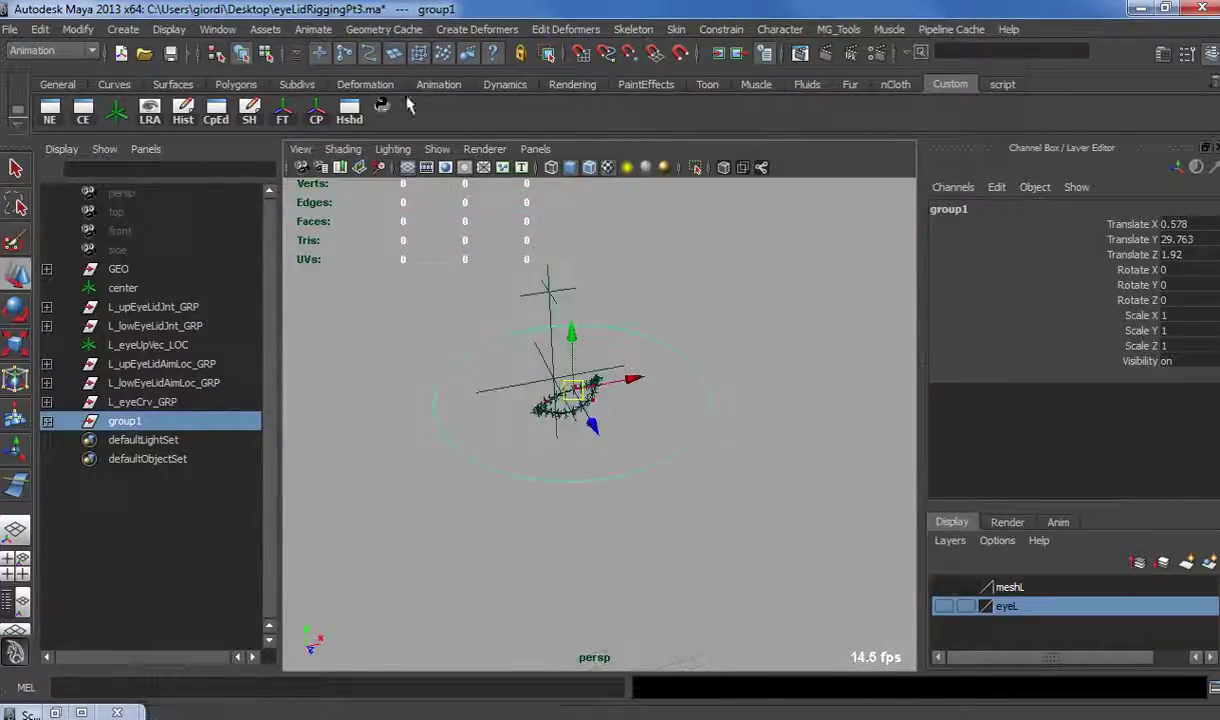
pyautogui.click(265, 53)
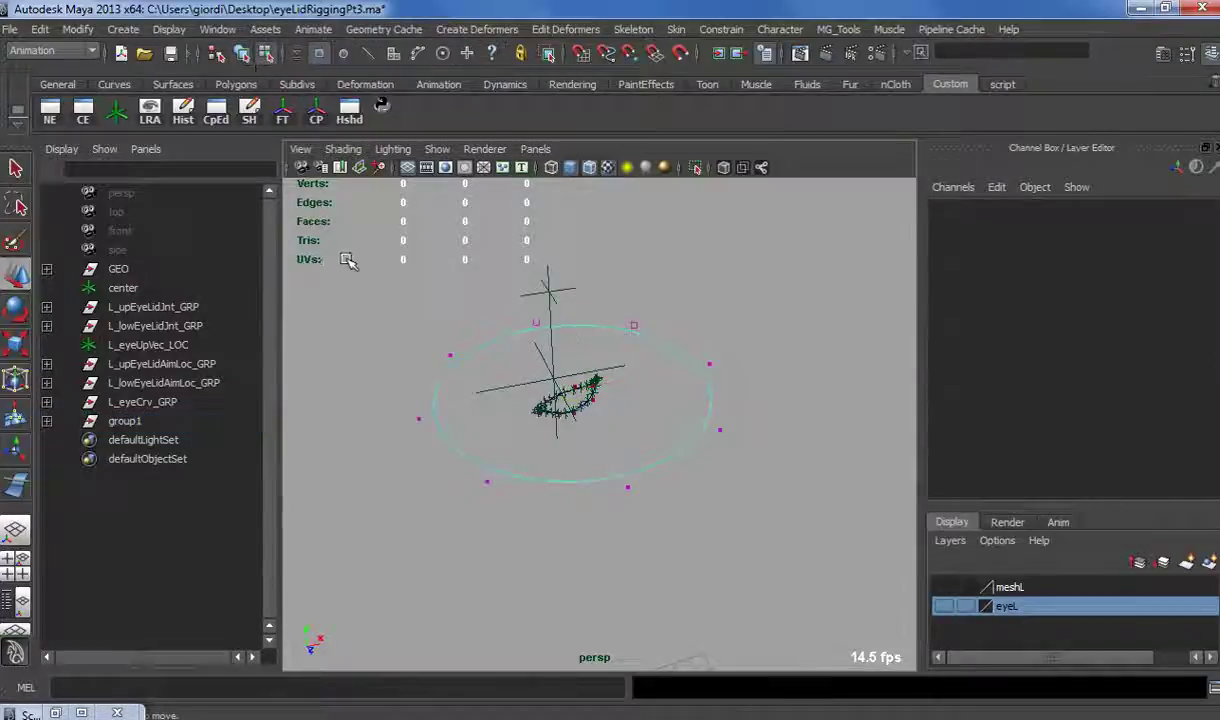
pyautogui.moveTo(861, 676); pyautogui.dragTo(861, 676)
pyautogui.press('r')
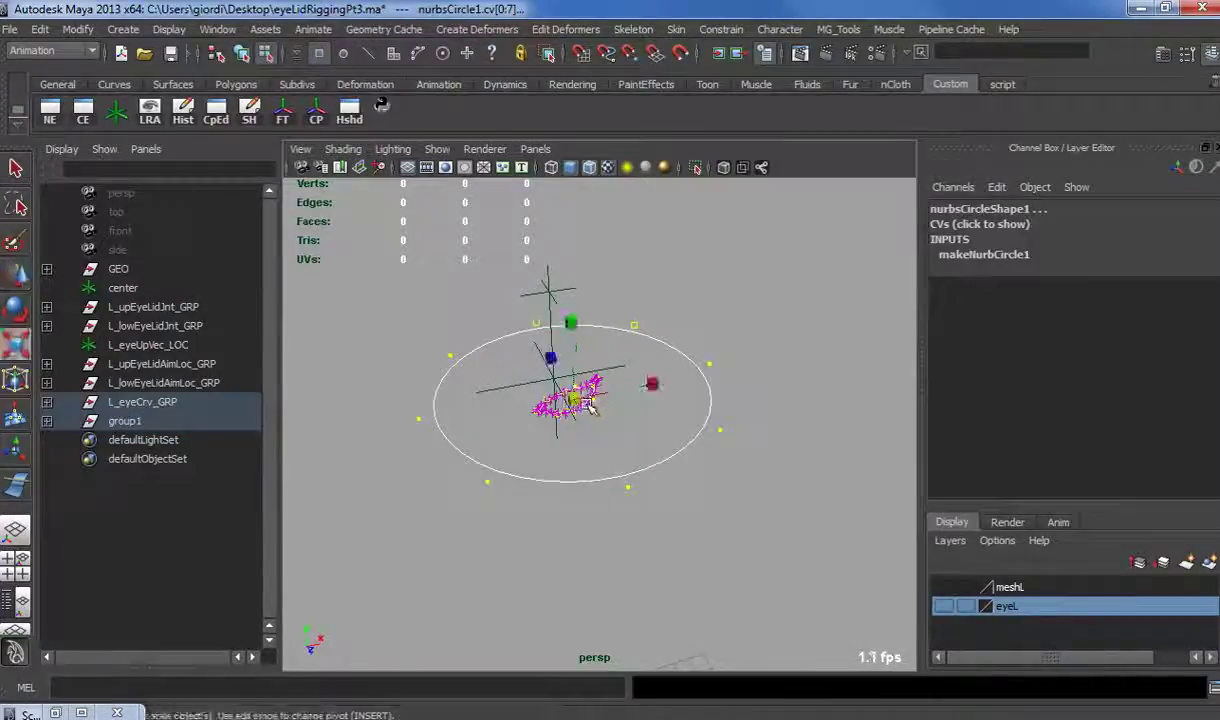
pyautogui.hotkey('ctrl', 'z')
pyautogui.hotkey('ctrl', 'z')
pyautogui.hotkey('ctrl', 'z')
pyautogui.hotkey('ctrl', 'z')
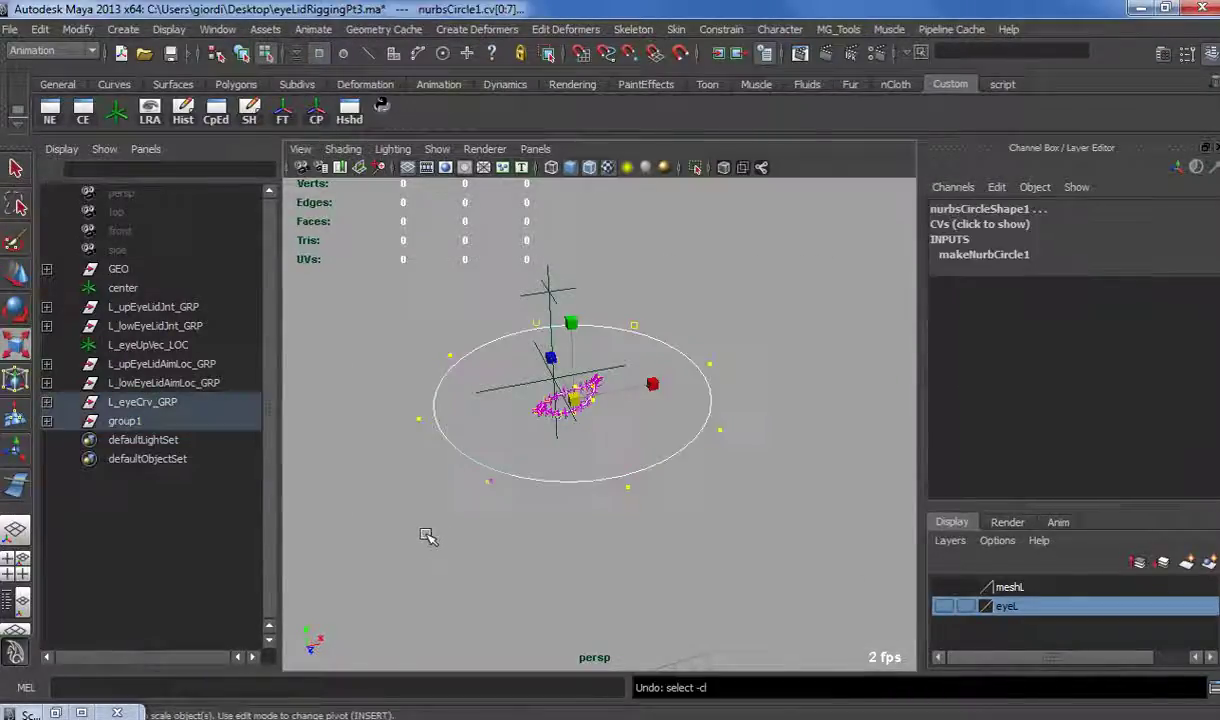
# Step: Turn off the CV display of the upper lid curve L_upLidLow_CRV
pyautogui.scroll(5, 514, 494)
pyautogui.scroll(-2, 515, 493)
pyautogui.keyDown('alt'); pyautogui.moveTo(455, 445); pyautogui.dragTo(542, 494, button='middle'); pyautogui.keyUp('alt')
pyautogui.keyDown('alt'); pyautogui.moveTo(475, 415); pyautogui.dragTo(397, 310); pyautogui.keyUp('alt')
pyautogui.click(399, 309)
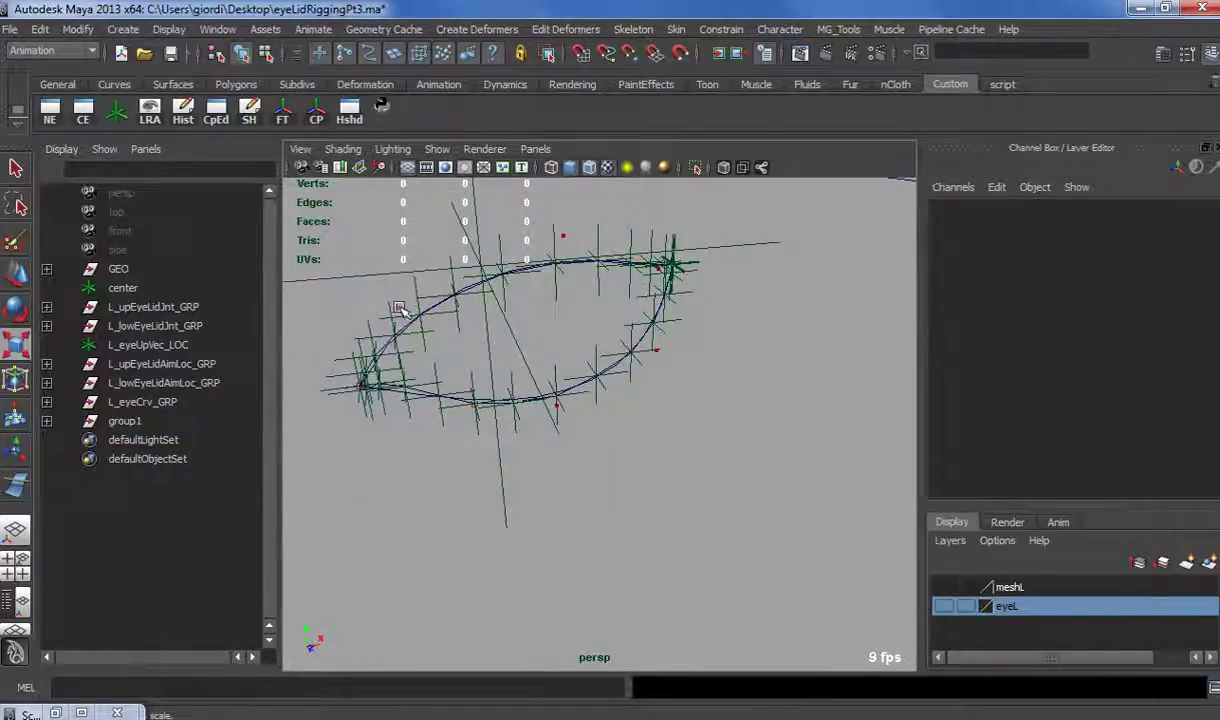
pyautogui.click(405, 331)
pyautogui.hotkey('ctrl', 'a')
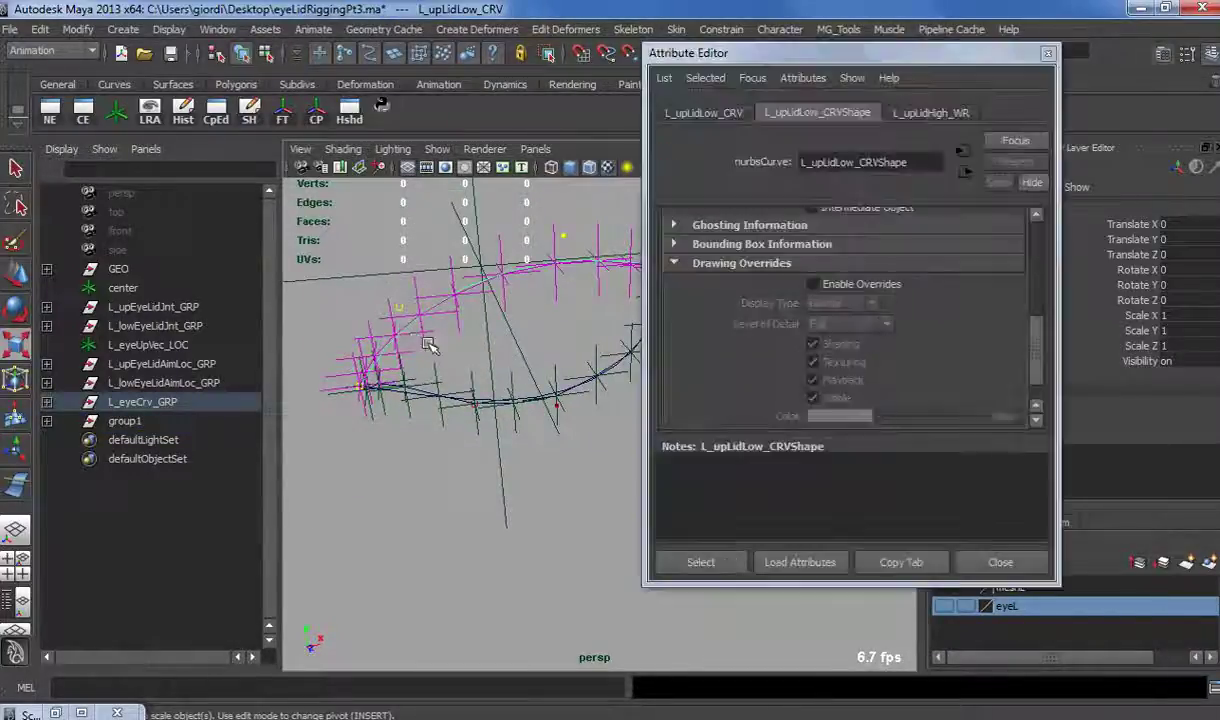
pyautogui.scroll(2, 808, 324)
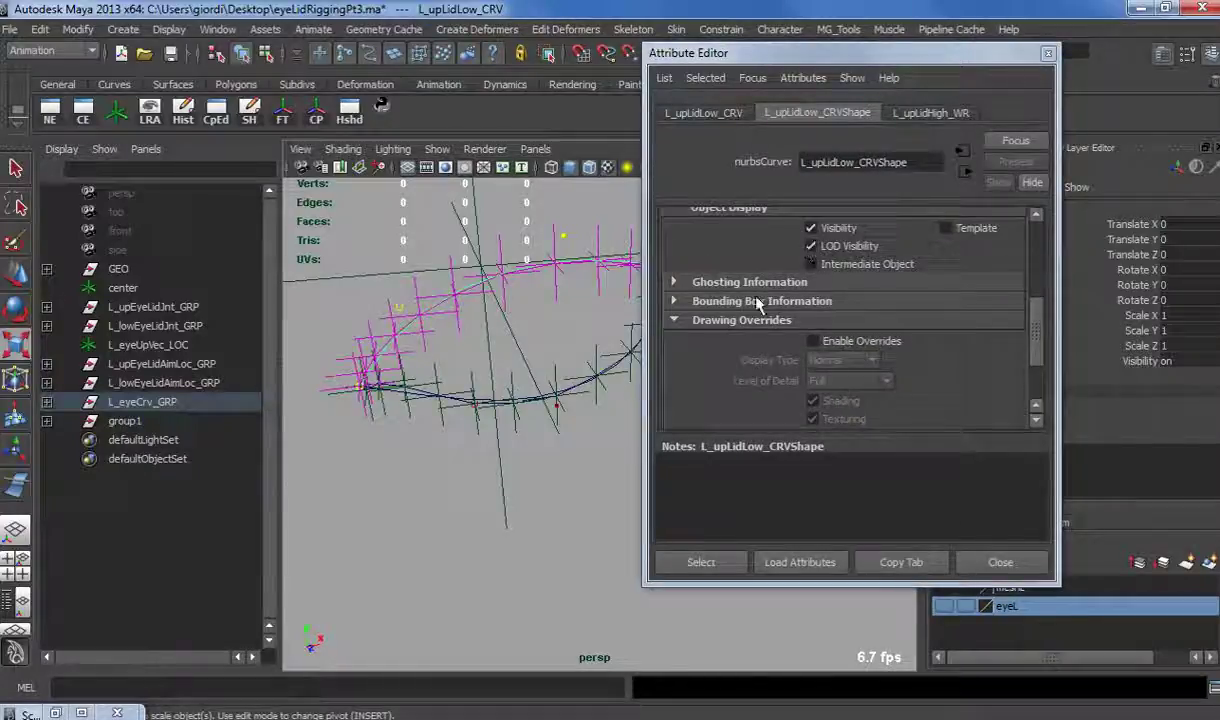
pyautogui.scroll(2, 748, 302)
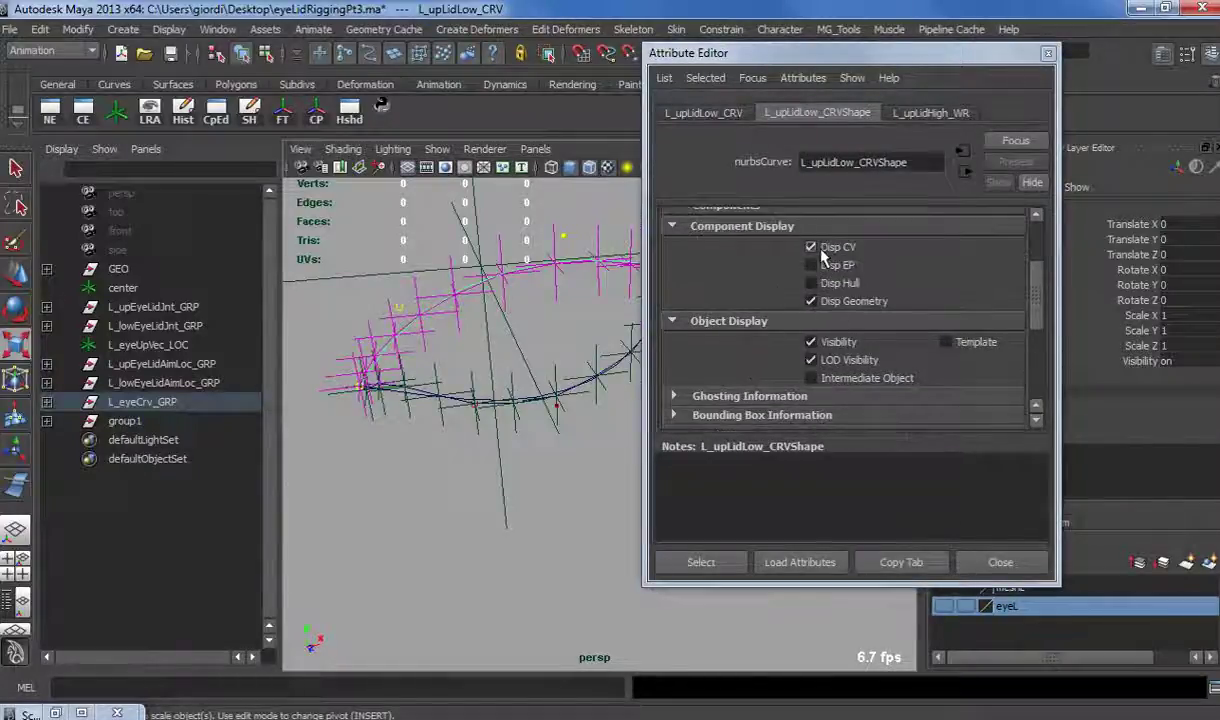
pyautogui.click(812, 247)
# Step: Turn off the CV display of the lower lid curve L_downLidLow_CRV and dock the Attribute Editor
pyautogui.click(544, 400)
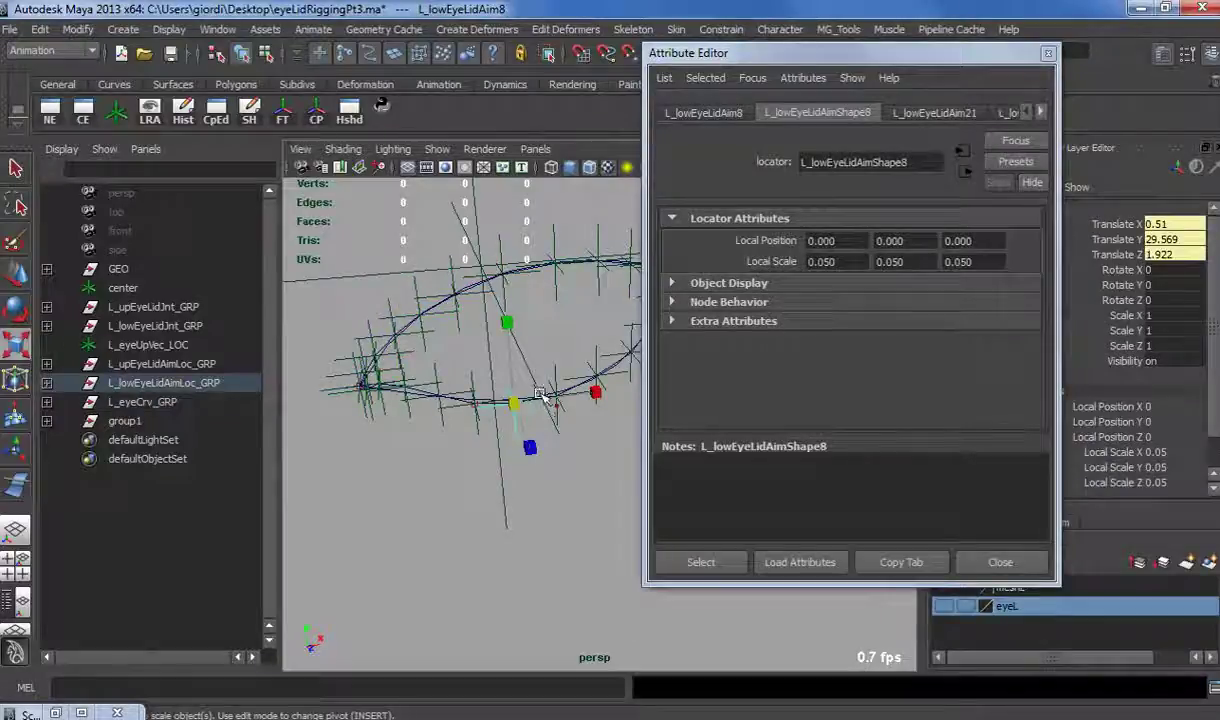
pyautogui.click(540, 395)
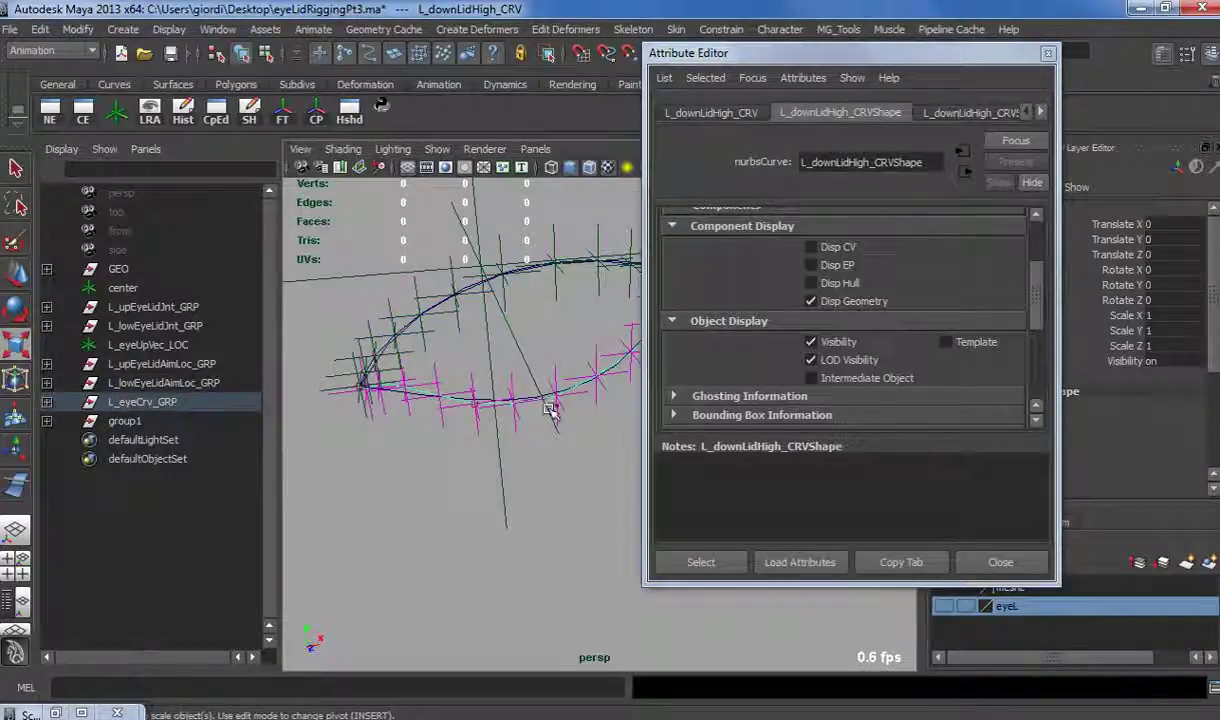
pyautogui.click(540, 396)
pyautogui.click(543, 392)
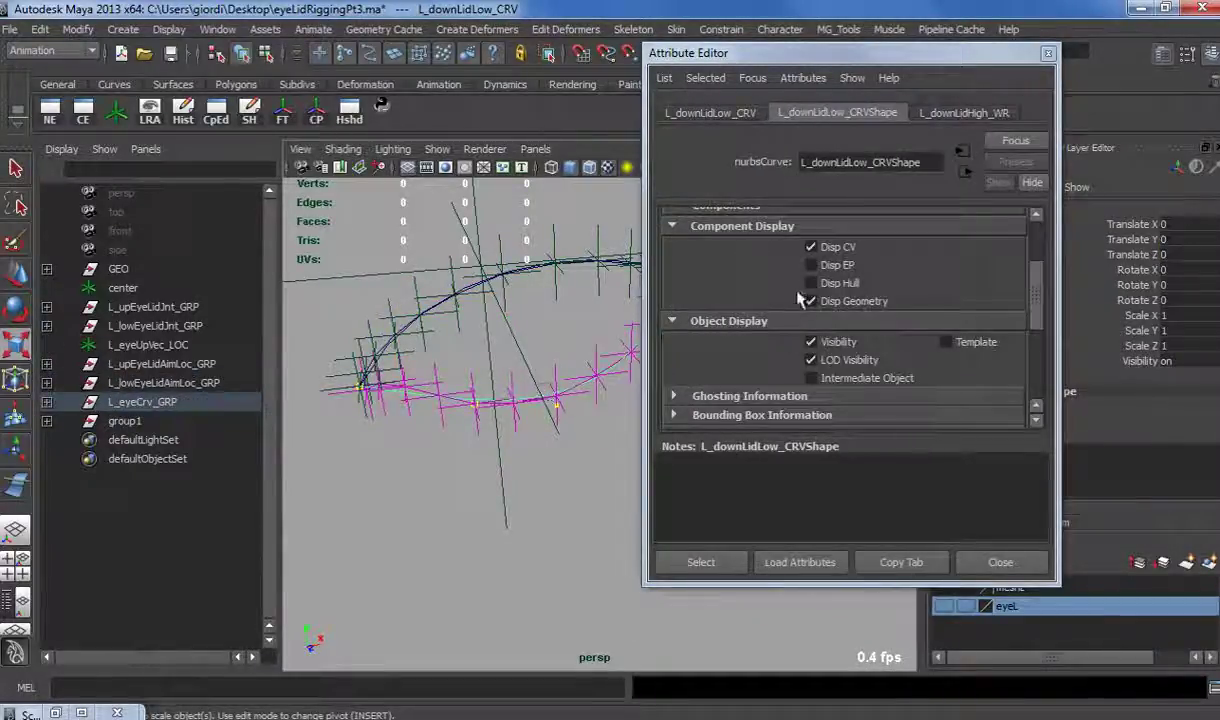
pyautogui.click(810, 247)
pyautogui.doubleClick(1037, 60)
# Step: Select all the control vertices of the NURBS circle and scale them down to control size around the upper lid point
pyautogui.scroll(-3, 675, 325)
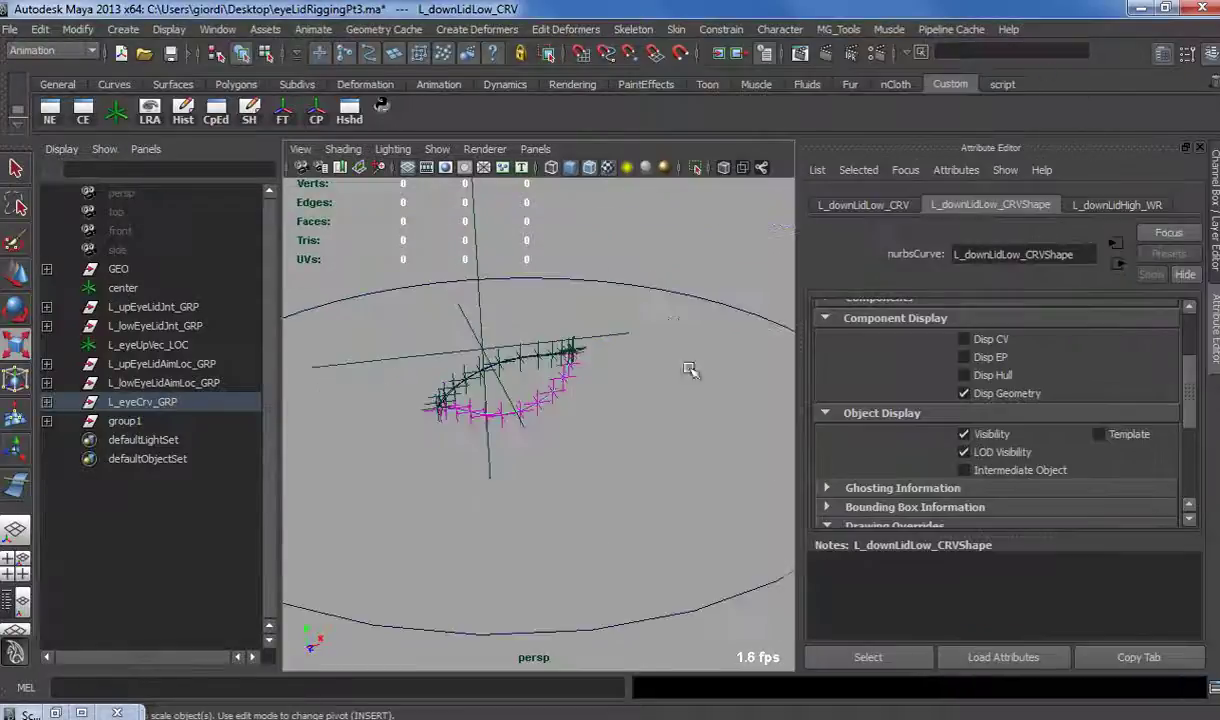
pyautogui.click(670, 301)
pyautogui.press('f')
pyautogui.rightClick(645, 418)
pyautogui.moveTo(645, 418); pyautogui.dragTo(546, 417, button='right')
pyautogui.moveTo(417, 346); pyautogui.dragTo(682, 535)
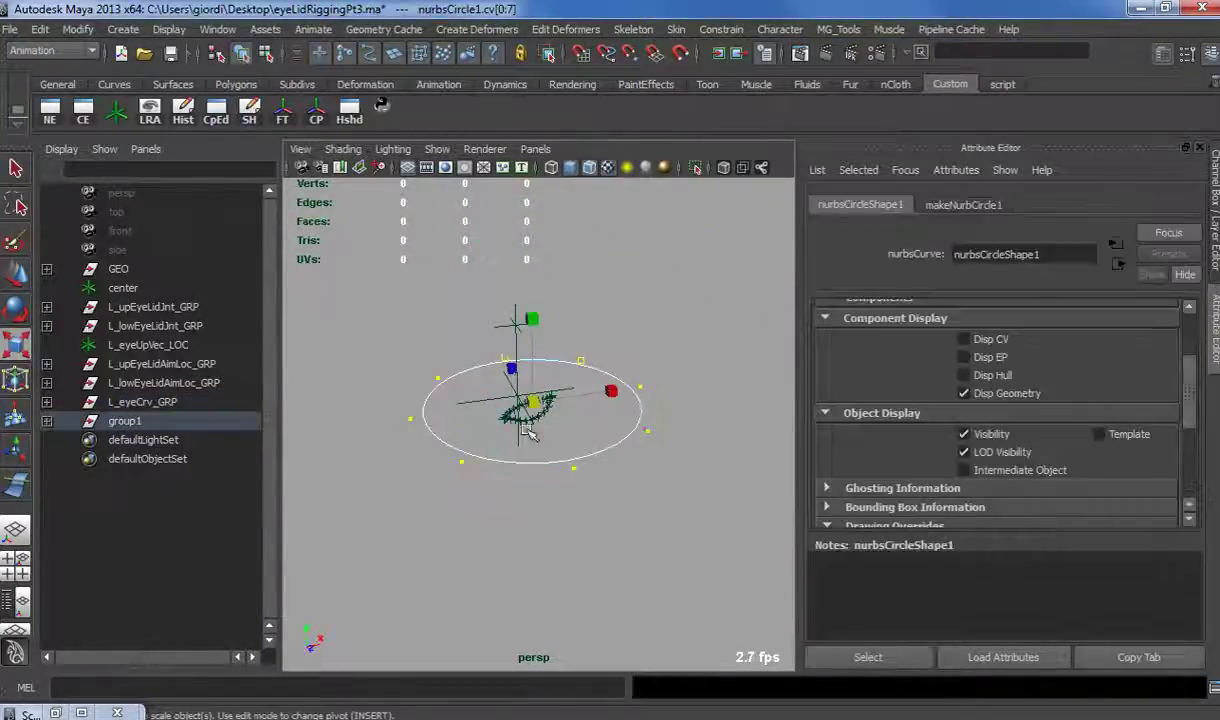
pyautogui.moveTo(523, 427); pyautogui.dragTo(360, 390)
# Step: Rotate the circle's control vertices upright to face forward and move them in front of the upper lid curve
pyautogui.press('e')
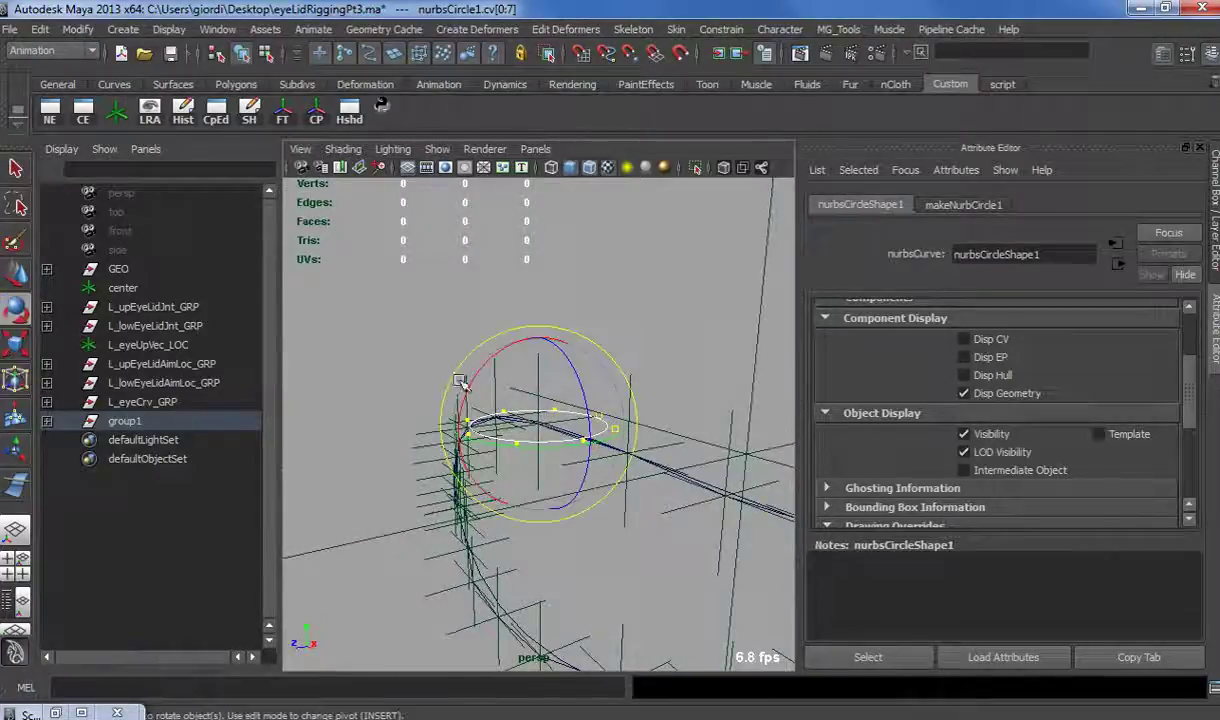
pyautogui.moveTo(478, 364); pyautogui.dragTo(440, 480)
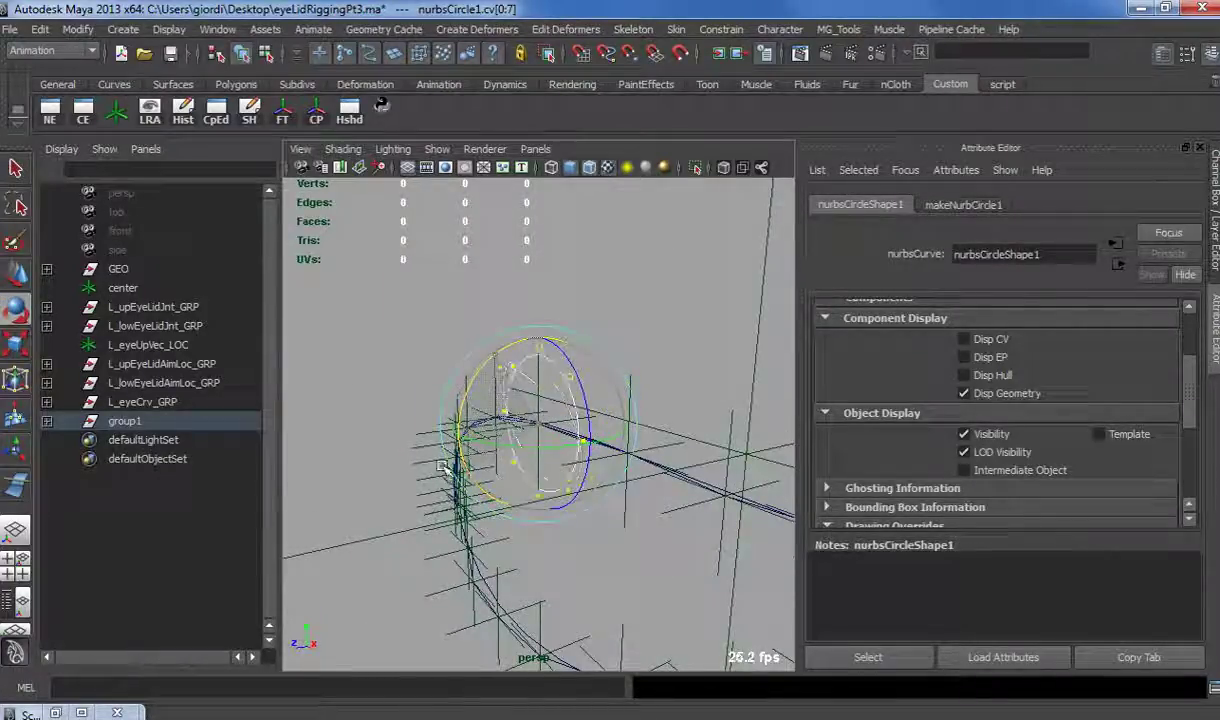
pyautogui.press('w')
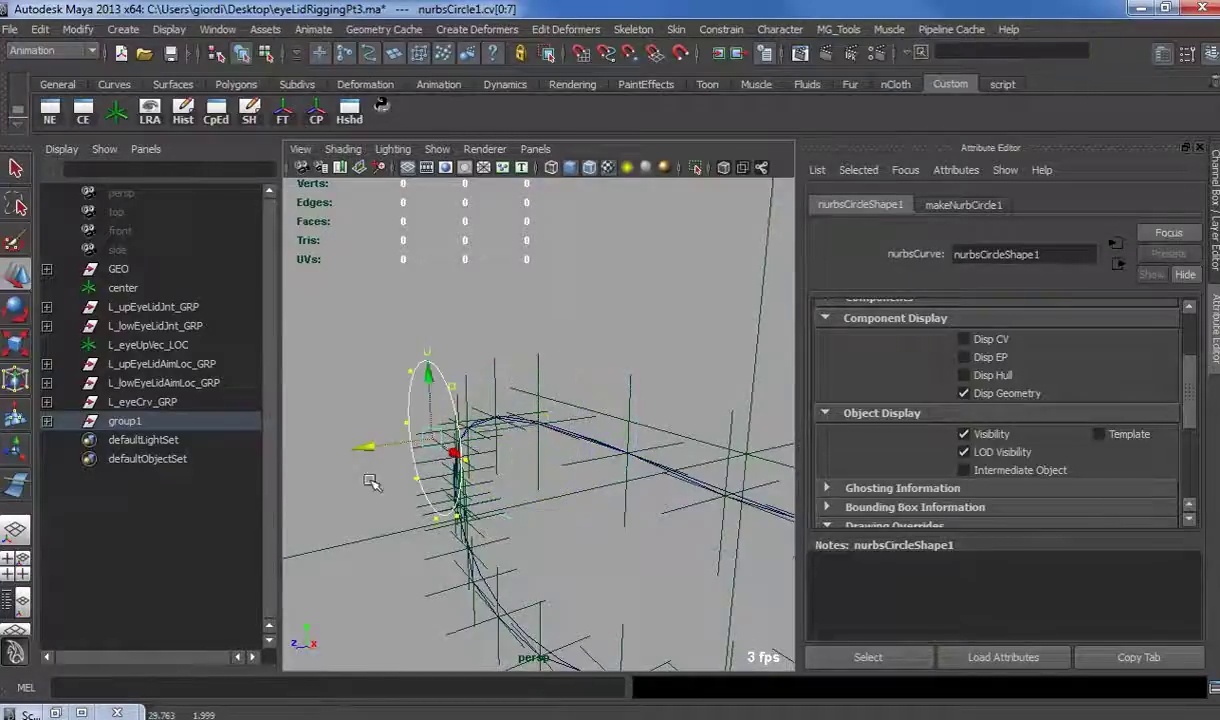
# Step: Scale the circle's control vertices down further into a small eyelid control and return to object selection
pyautogui.keyDown('alt'); pyautogui.moveTo(355, 450); pyautogui.dragTo(563, 470); pyautogui.keyUp('alt')
pyautogui.keyDown('alt'); pyautogui.moveTo(563, 470); pyautogui.dragTo(470, 472, button='right'); pyautogui.keyUp('alt')
pyautogui.moveTo(470, 472)
pyautogui.keyDown('alt'); pyautogui.mouseDown()
pyautogui.moveTo(531, 477)
pyautogui.moveTo(450, 472)
pyautogui.mouseUp(); pyautogui.keyUp('alt')
pyautogui.scroll(3, 490, 484)
pyautogui.scroll(-2, 490, 484)
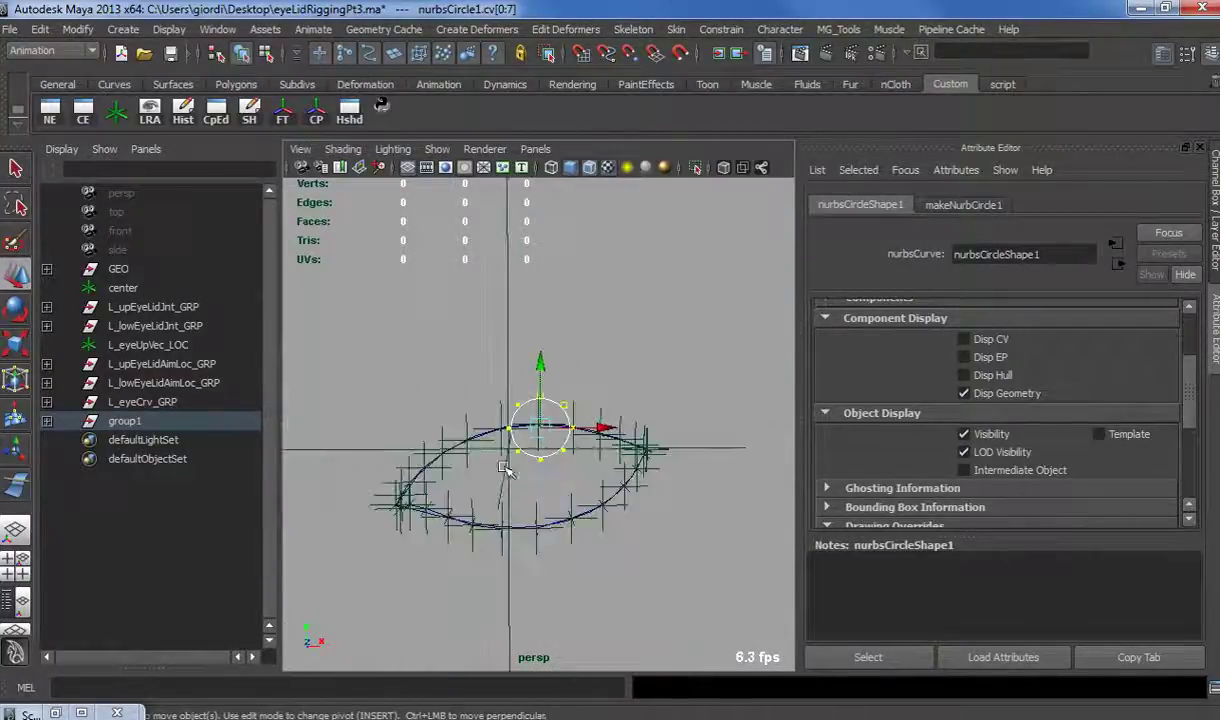
pyautogui.press('r')
pyautogui.moveTo(540, 428); pyautogui.dragTo(545, 518)
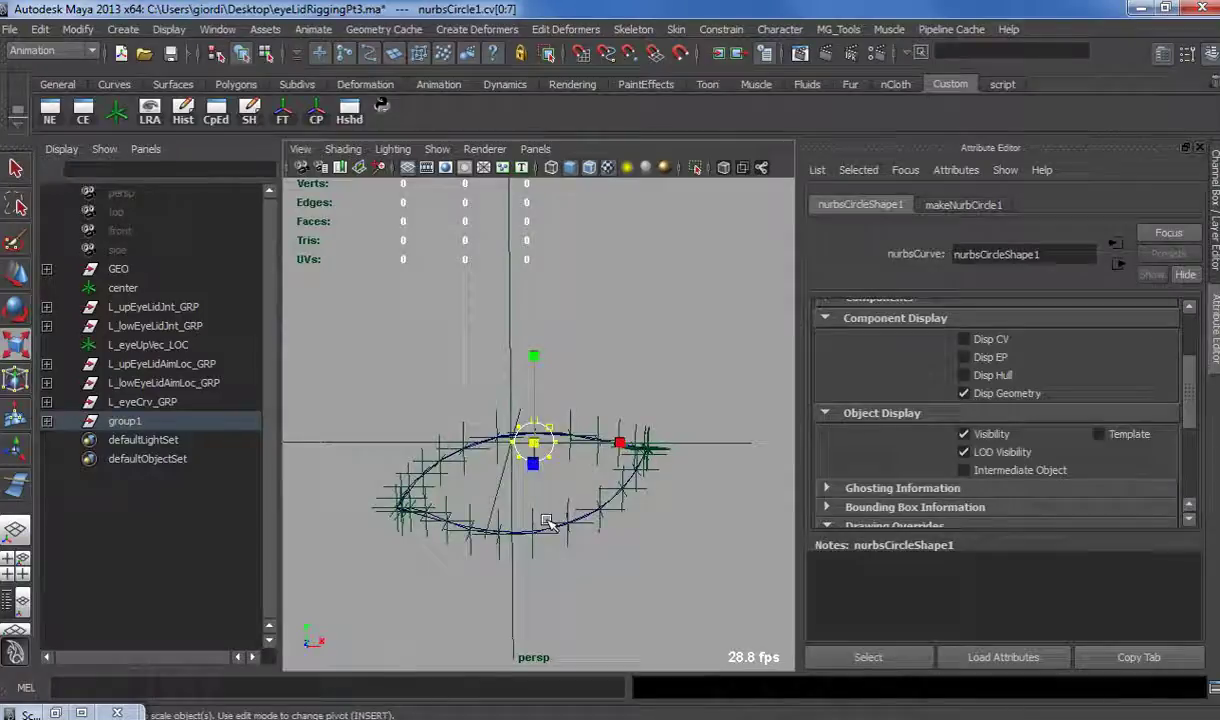
pyautogui.click(244, 53)
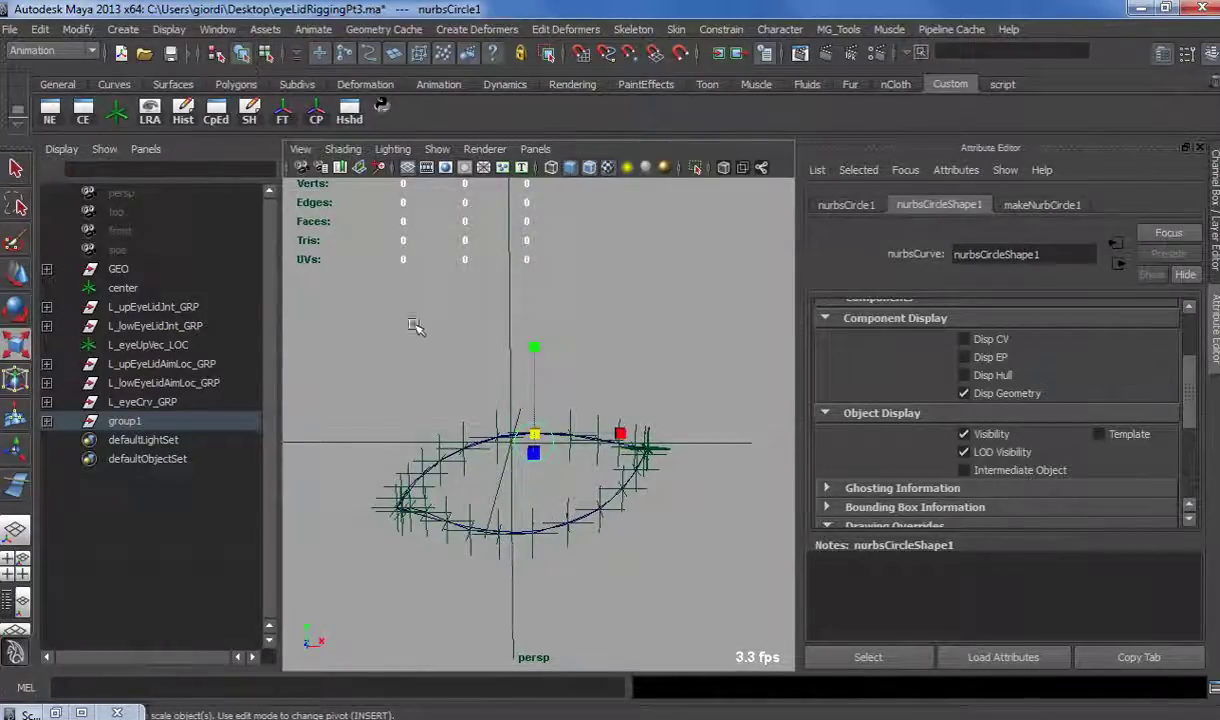
# Step: Duplicate group1 and snap the copy onto the middle of the lower lid curve, at about 0.574, 29.568, 1.916
pyautogui.click(109, 421)
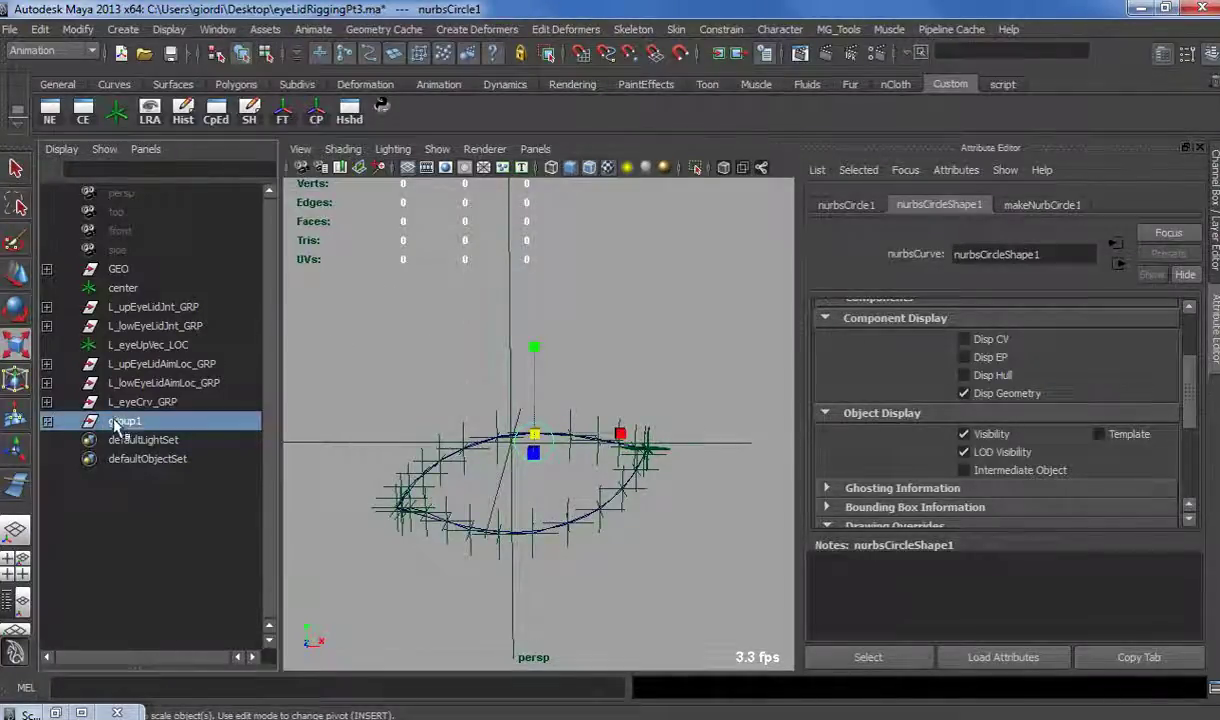
pyautogui.hotkey('ctrl', 'd')
pyautogui.press('w')
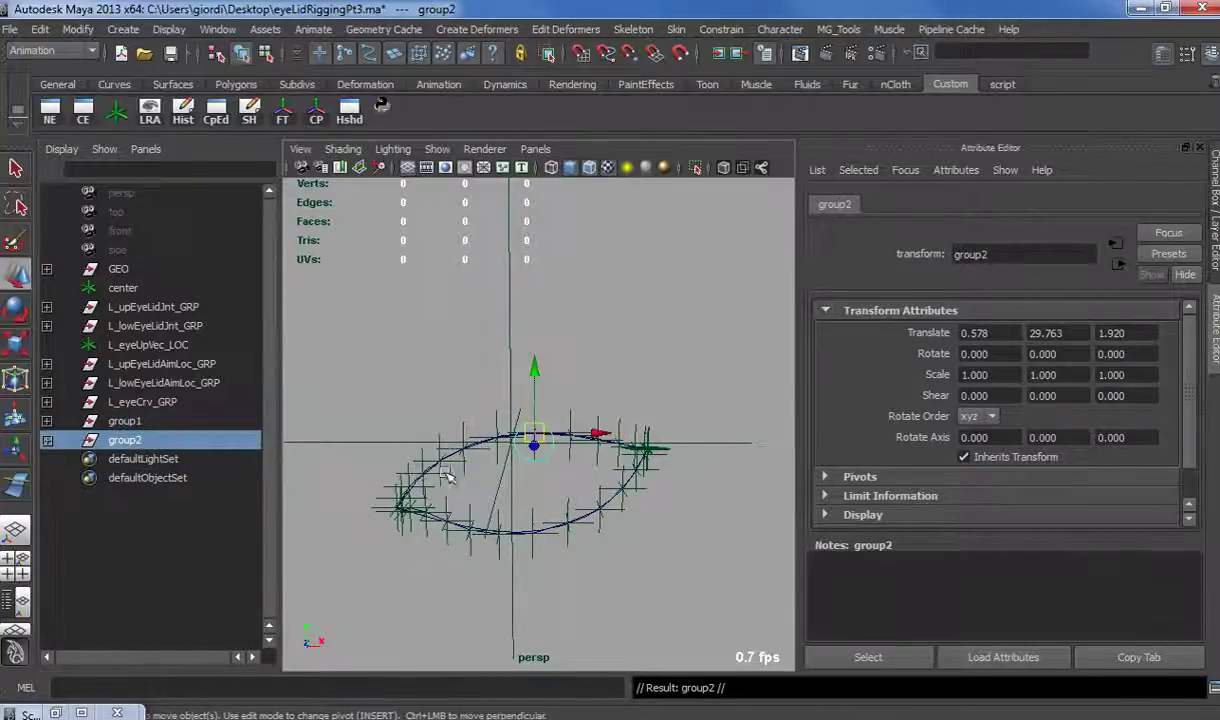
pyautogui.moveTo(539, 430); pyautogui.dragTo(547, 548)
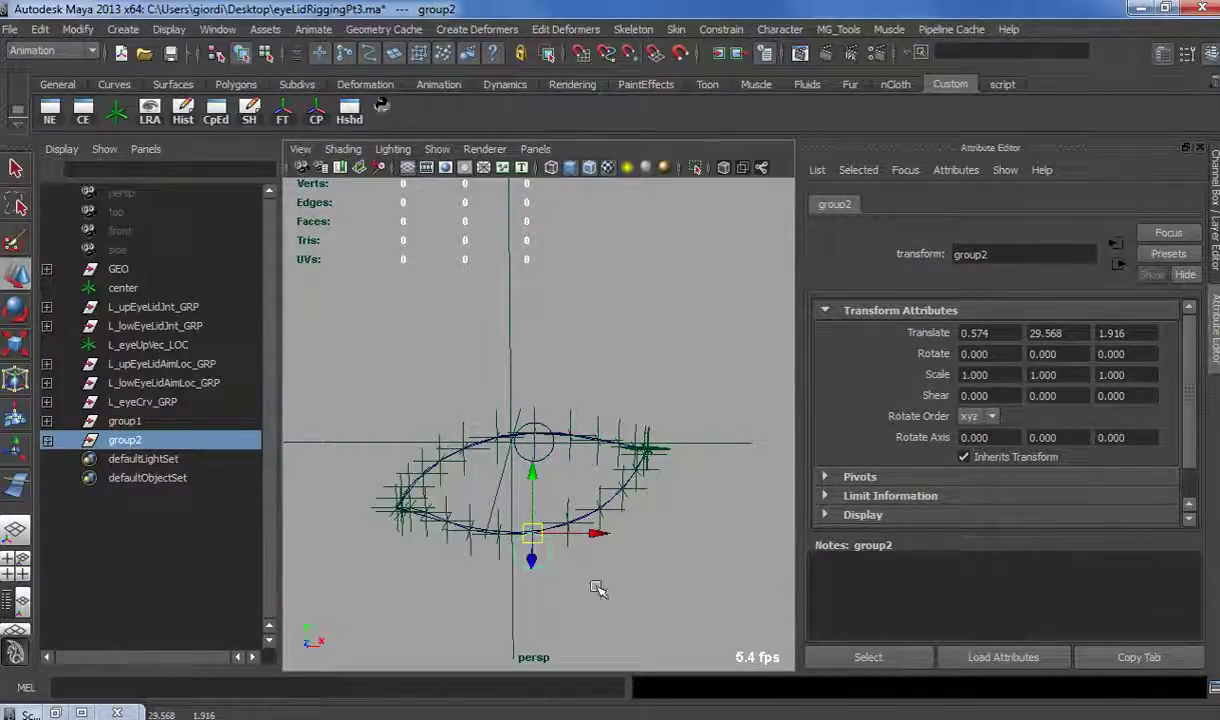
pyautogui.moveTo(624, 587)
pyautogui.keyDown('alt'); pyautogui.mouseDown()
pyautogui.moveTo(645, 567)
pyautogui.moveTo(681, 586)
pyautogui.moveTo(615, 594)
pyautogui.mouseUp(); pyautogui.keyUp('alt')
# Step: Duplicate the lower control group twice, placing one copy at each eye corner, with group4 at about 0.83, 29.689, 1.723
pyautogui.hotkey('ctrl', 'd')
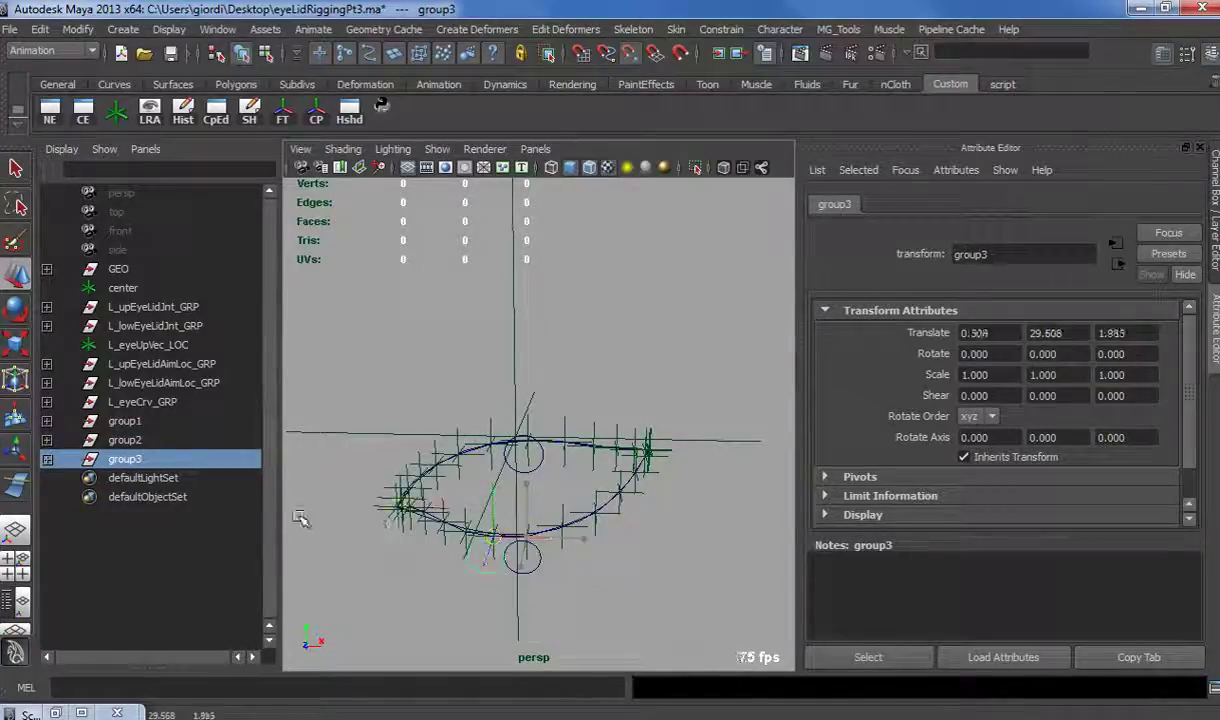
pyautogui.hotkey('ctrl', 'd')
pyautogui.moveTo(354, 512); pyautogui.dragTo(645, 498, button='middle')
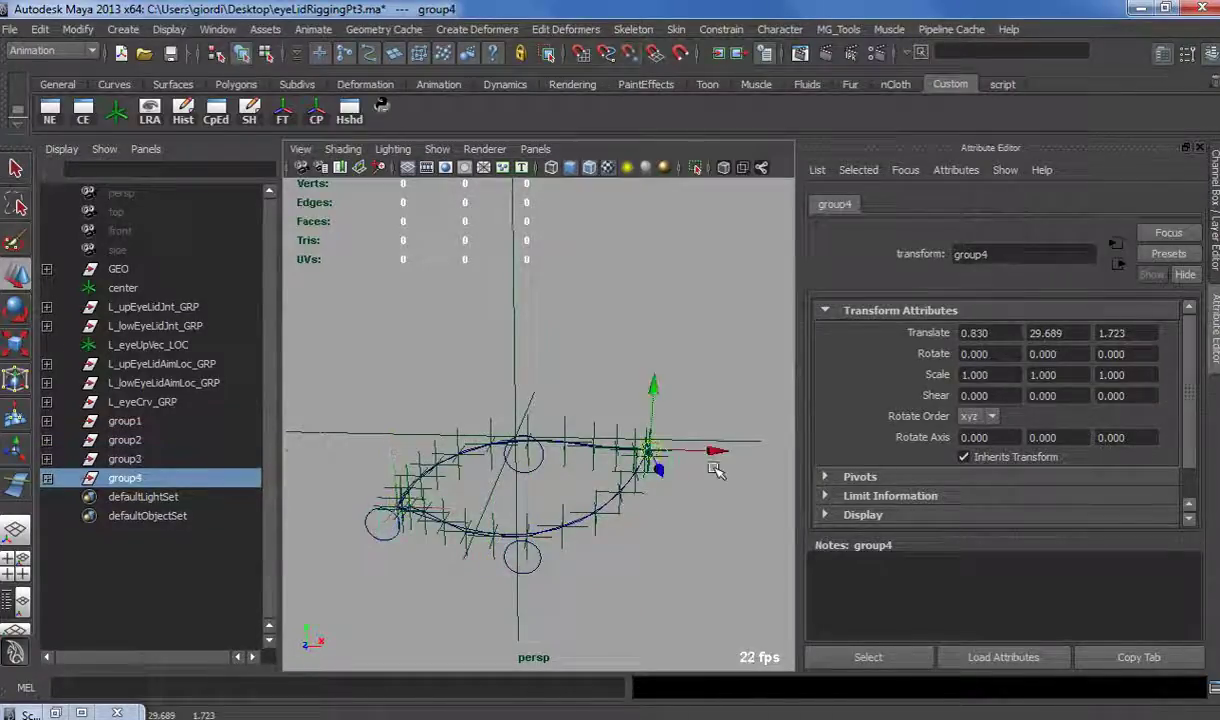
# Step: Rotate group4 at the eye corner about 62.8 degrees around Y to follow the face
pyautogui.keyDown('alt'); pyautogui.moveTo(712, 476); pyautogui.dragTo(514, 539); pyautogui.keyUp('alt')
pyautogui.press('e')
pyautogui.moveTo(405, 512); pyautogui.dragTo(513, 522)
pyautogui.moveTo(513, 524)
pyautogui.keyDown('alt'); pyautogui.mouseDown()
pyautogui.moveTo(517, 535)
pyautogui.moveTo(552, 530)
pyautogui.moveTo(532, 510)
pyautogui.mouseUp(); pyautogui.keyUp('alt')
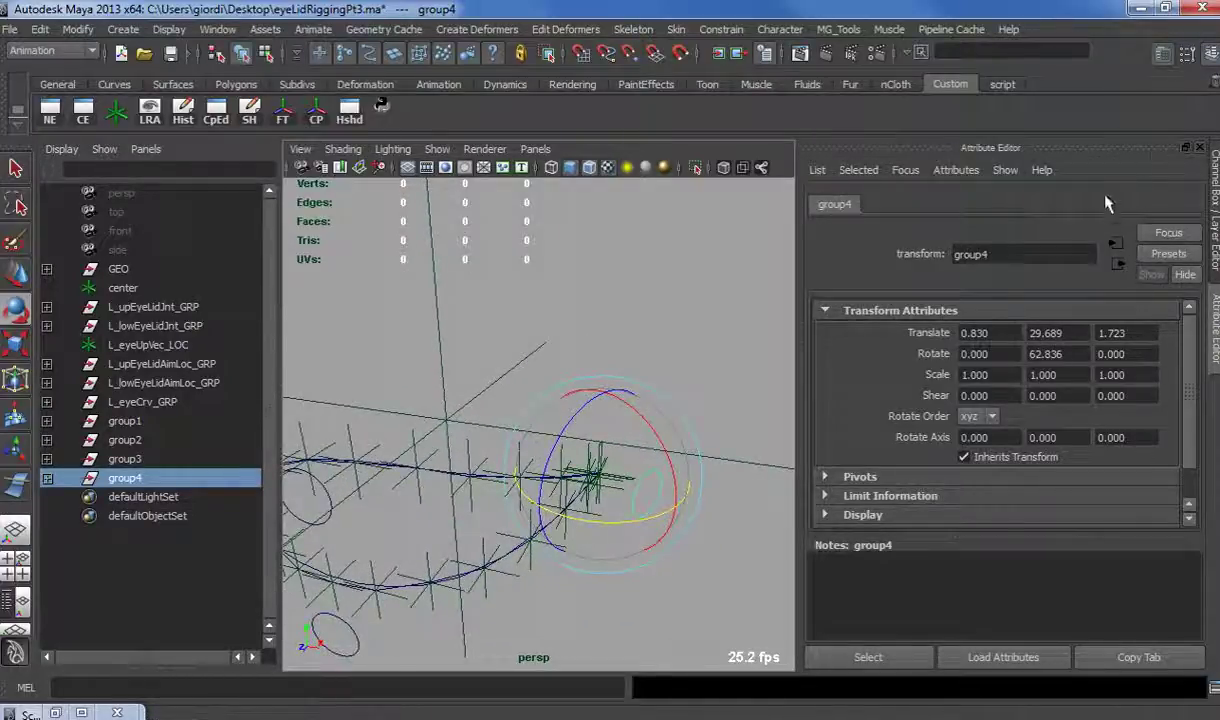
# Step: Show the meshL layer to check the control circles against the eyelid mesh, select group1 and hide the layer again
pyautogui.moveTo(1040, 148); pyautogui.dragTo(870, 183)
pyautogui.click(1037, 172)
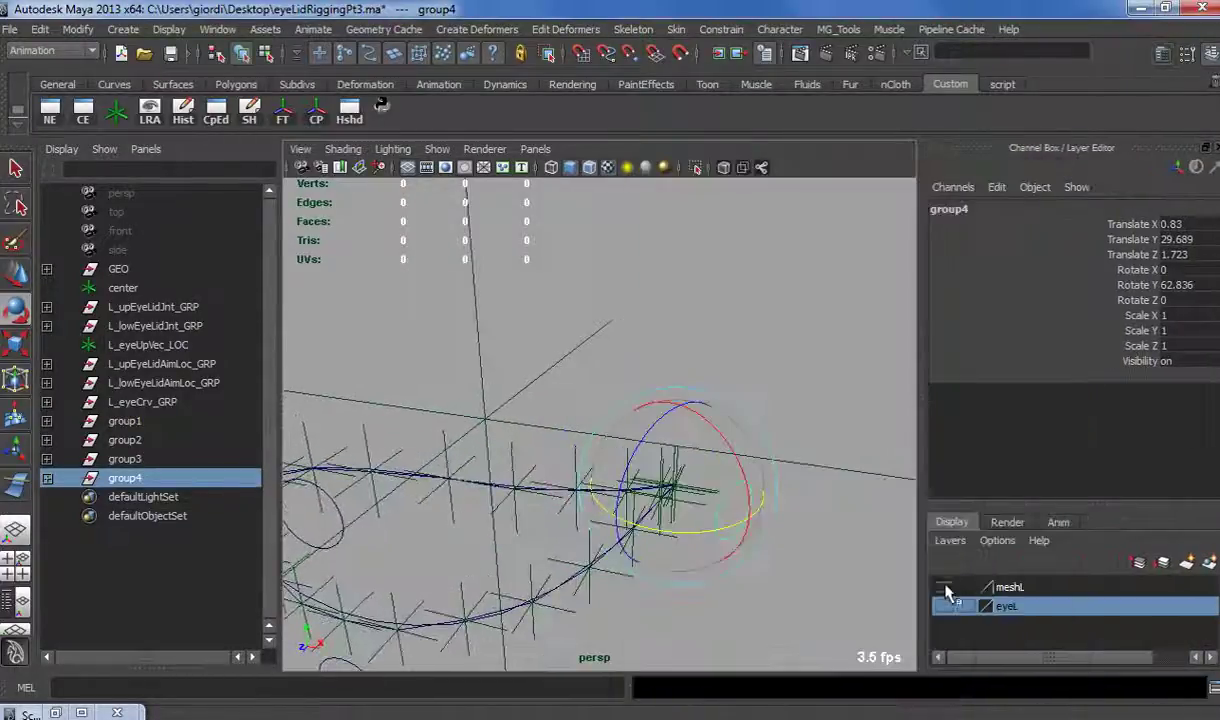
pyautogui.click(944, 587)
pyautogui.keyDown('alt'); pyautogui.moveTo(809, 594); pyautogui.dragTo(792, 575); pyautogui.keyUp('alt')
pyautogui.click(837, 560)
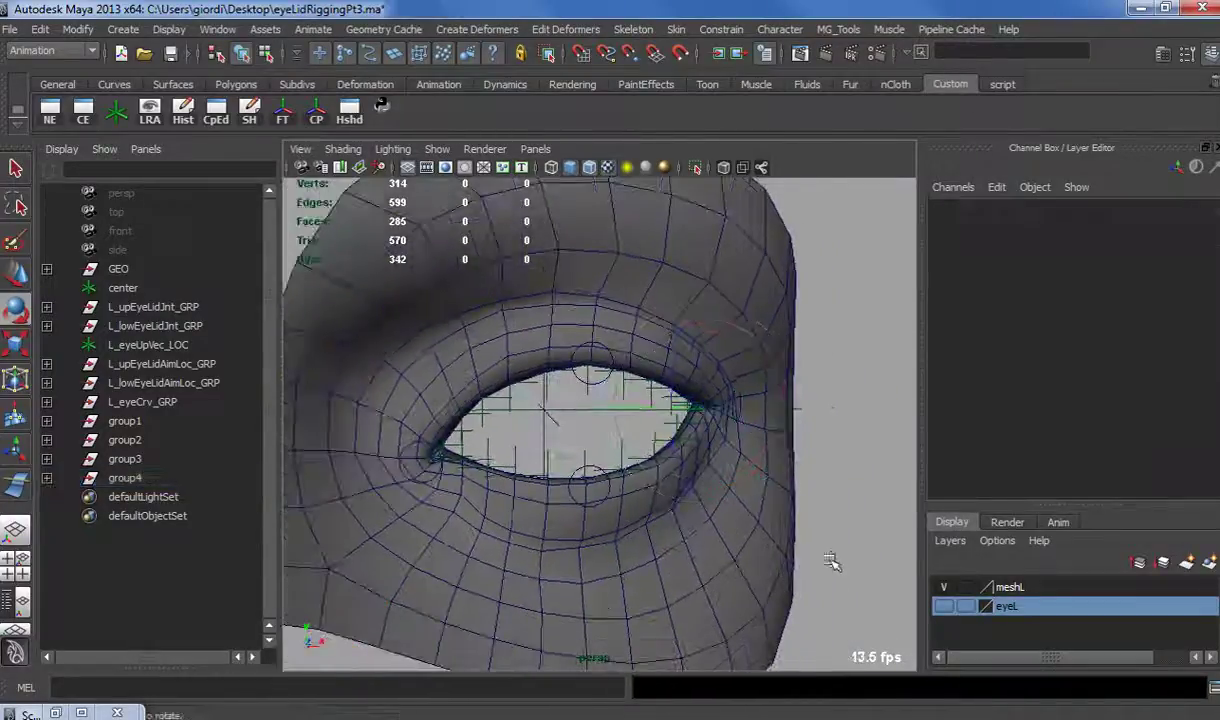
pyautogui.click(140, 424)
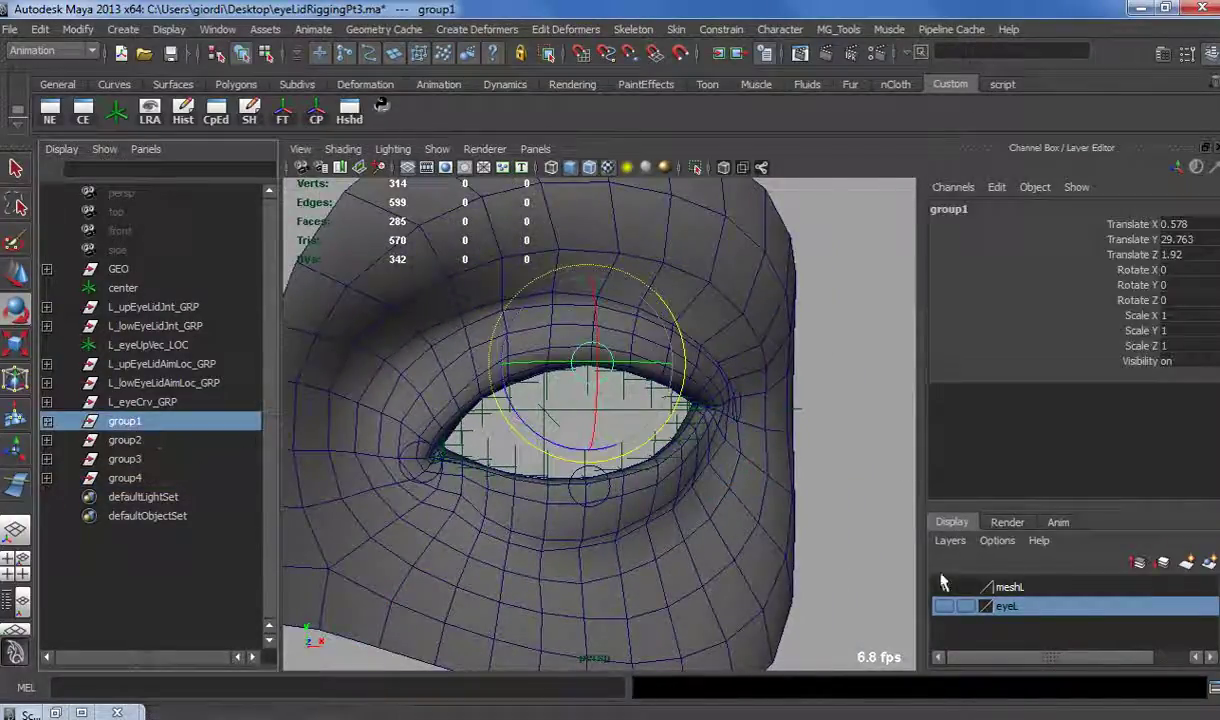
pyautogui.click(943, 587)
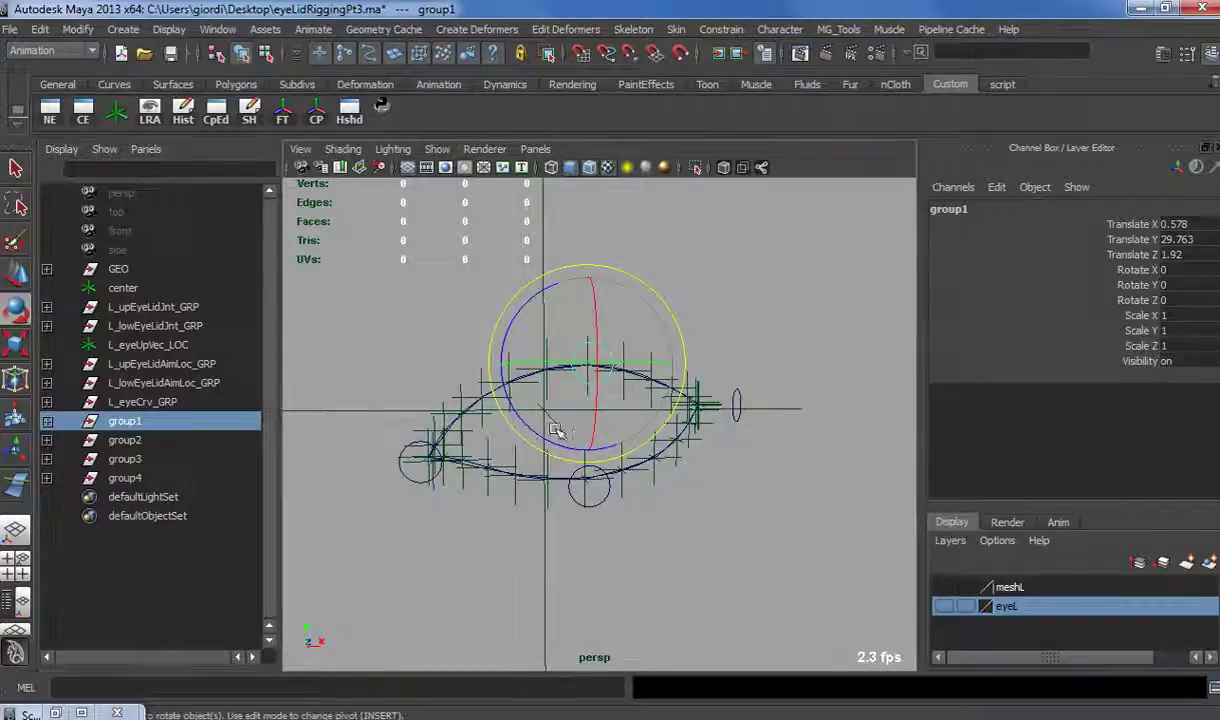
# Step: Duplicate group1 and snap the copy onto the inner part of the upper lid curve, at about 0.401, 29.708, 1.911
pyautogui.hotkey('ctrl', 'd')
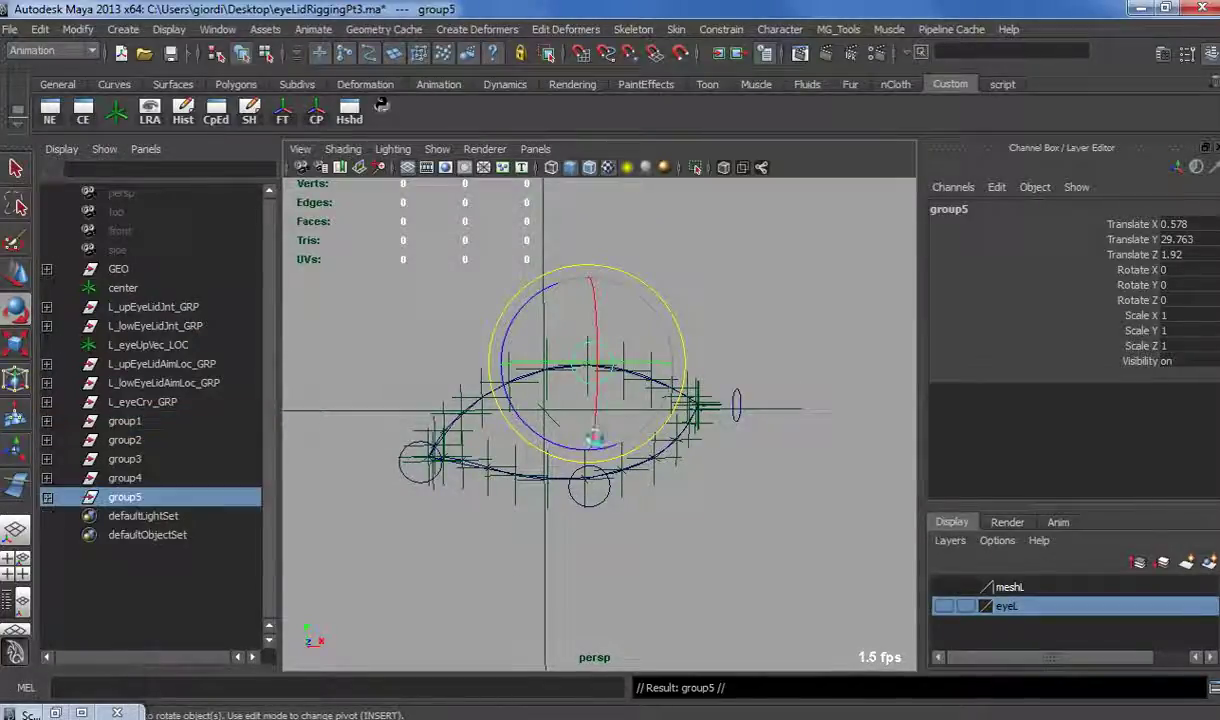
pyautogui.press('w')
pyautogui.press('c')
pyautogui.moveTo(589, 365); pyautogui.dragTo(503, 455)
pyautogui.click(503, 452)
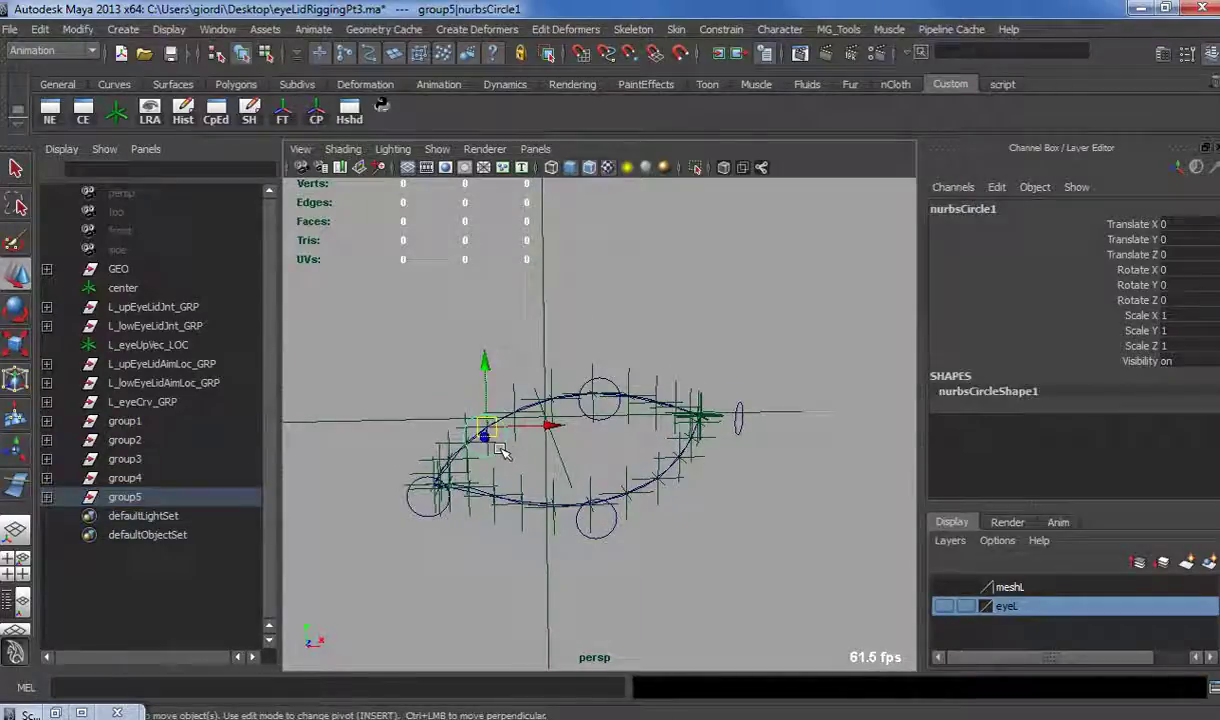
# Step: Scale down the control vertices of the copied inner upper lid circle to make a smaller secondary control
pyautogui.click(267, 53)
pyautogui.moveTo(413, 365); pyautogui.dragTo(530, 488)
pyautogui.press('r')
pyautogui.moveTo(486, 440); pyautogui.dragTo(456, 437)
pyautogui.click(241, 53)
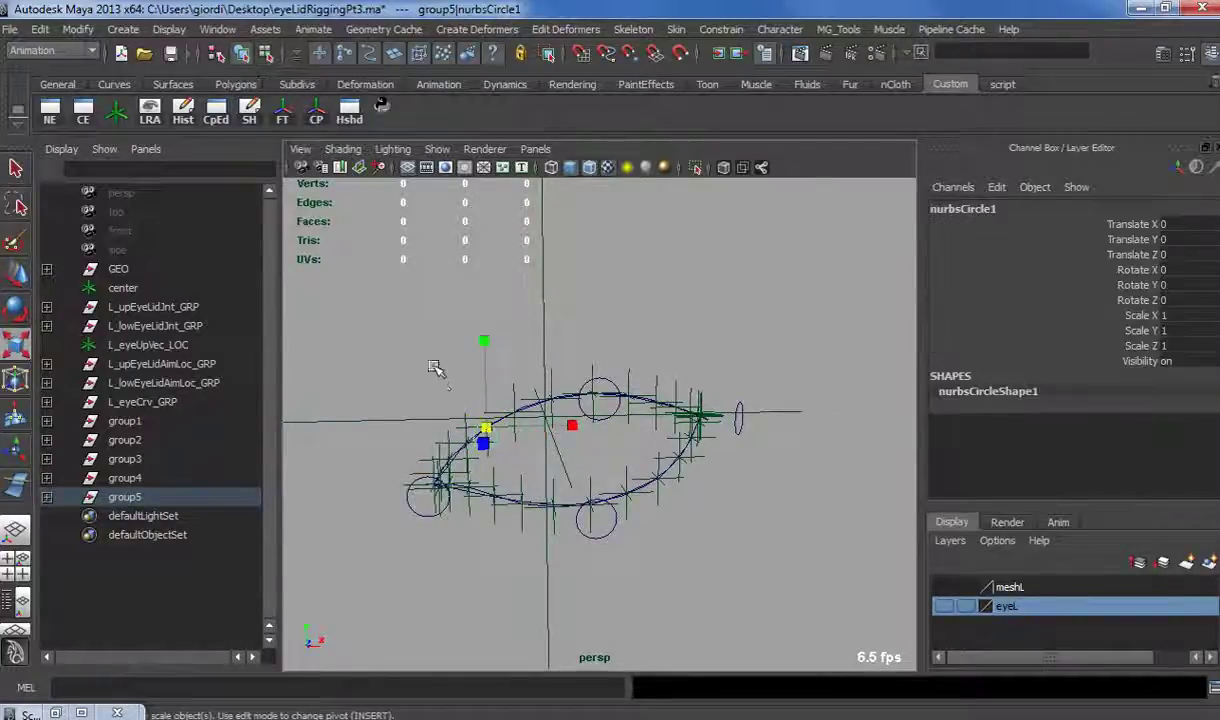
# Step: Duplicate group5 twice onto the lower lid curve, with the outer copy at about 0.759, 29.625, 1.82 and rotated about 35.6 degrees around Y
pyautogui.hotkey('ctrl', 'g')
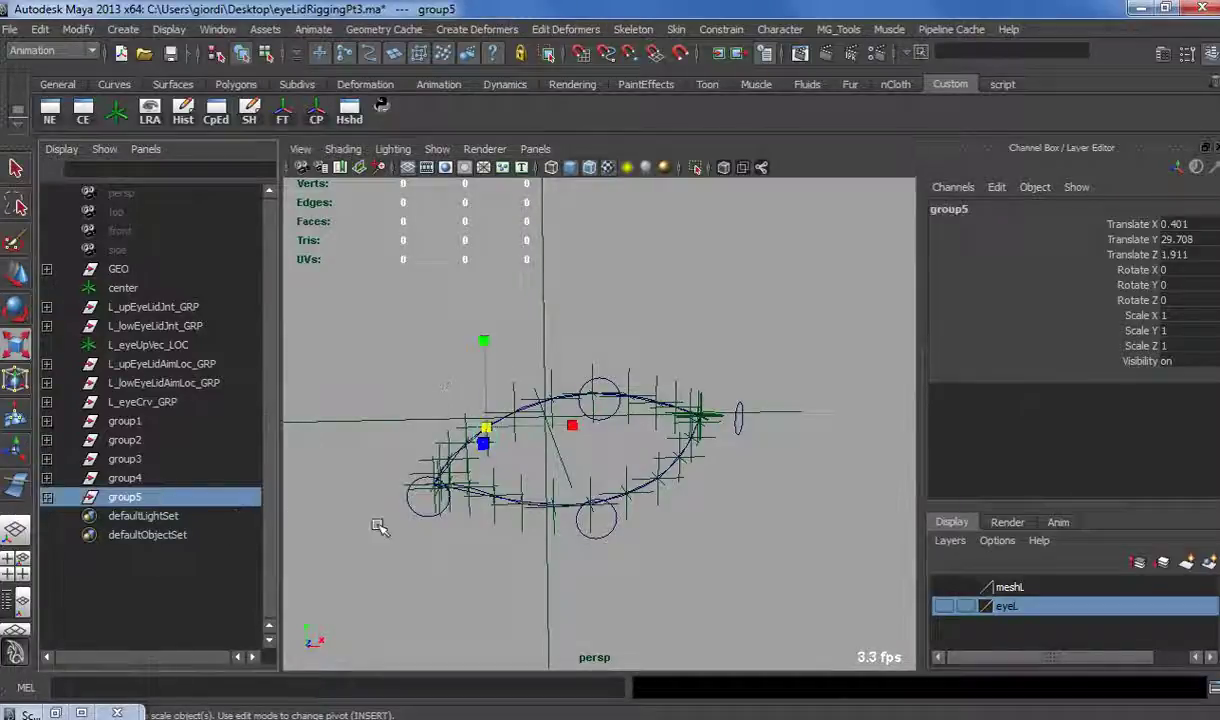
pyautogui.press('w')
pyautogui.moveTo(495, 428); pyautogui.dragTo(631, 505)
pyautogui.hotkey('ctrl', 'd')
pyautogui.press('e')
# Step: Duplicate the rotated outer lower lid group and snap the copy onto the outer part of the upper lid curve
pyautogui.hotkey('ctrl', 'd')
pyautogui.press('w')
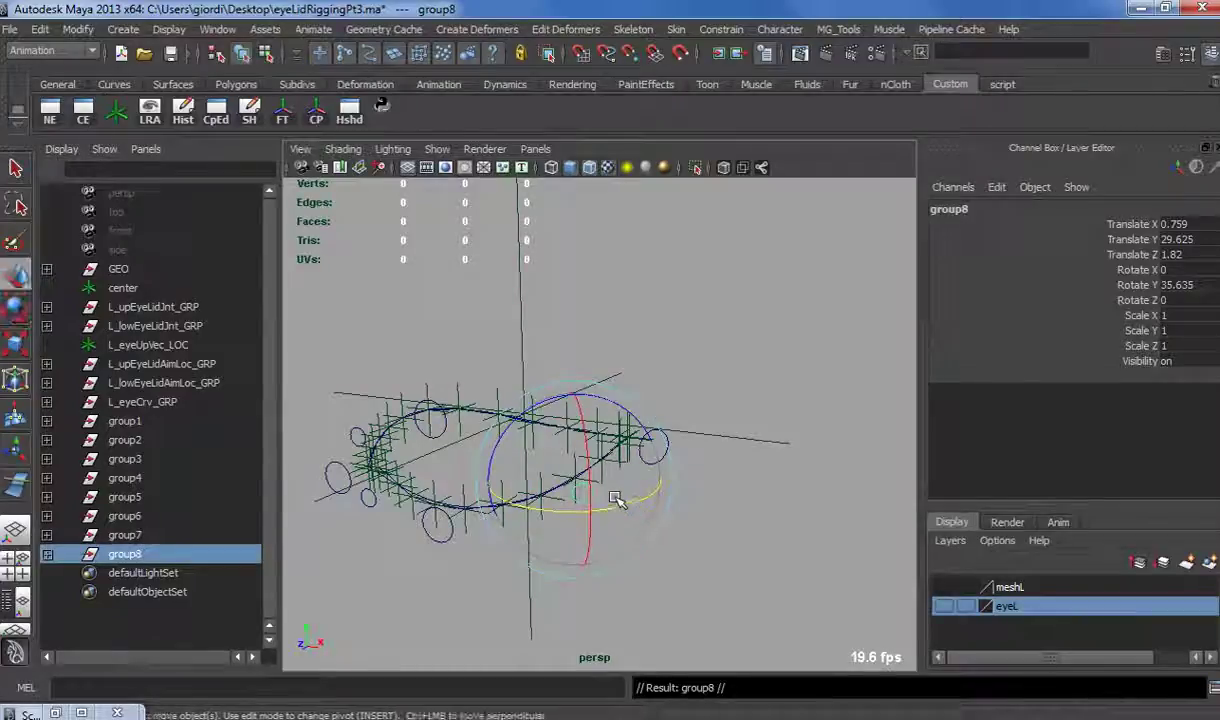
pyautogui.press('c')
pyautogui.moveTo(582, 482); pyautogui.dragTo(555, 422, button='middle')
# Step: Reposition the small inner lower lid control along the lower lid curve, closer to the lid's middle
pyautogui.keyDown('alt'); pyautogui.moveTo(560, 480); pyautogui.dragTo(495, 510); pyautogui.keyUp('alt')
pyautogui.click(476, 526)
pyautogui.press('Up')
pyautogui.keyDown('alt'); pyautogui.moveTo(530, 548); pyautogui.dragTo(471, 548); pyautogui.keyUp('alt')
# Step: Turn on the CV display of the lower lid curve L_downLidLow_CRV in its shape attributes
pyautogui.click(586, 507)
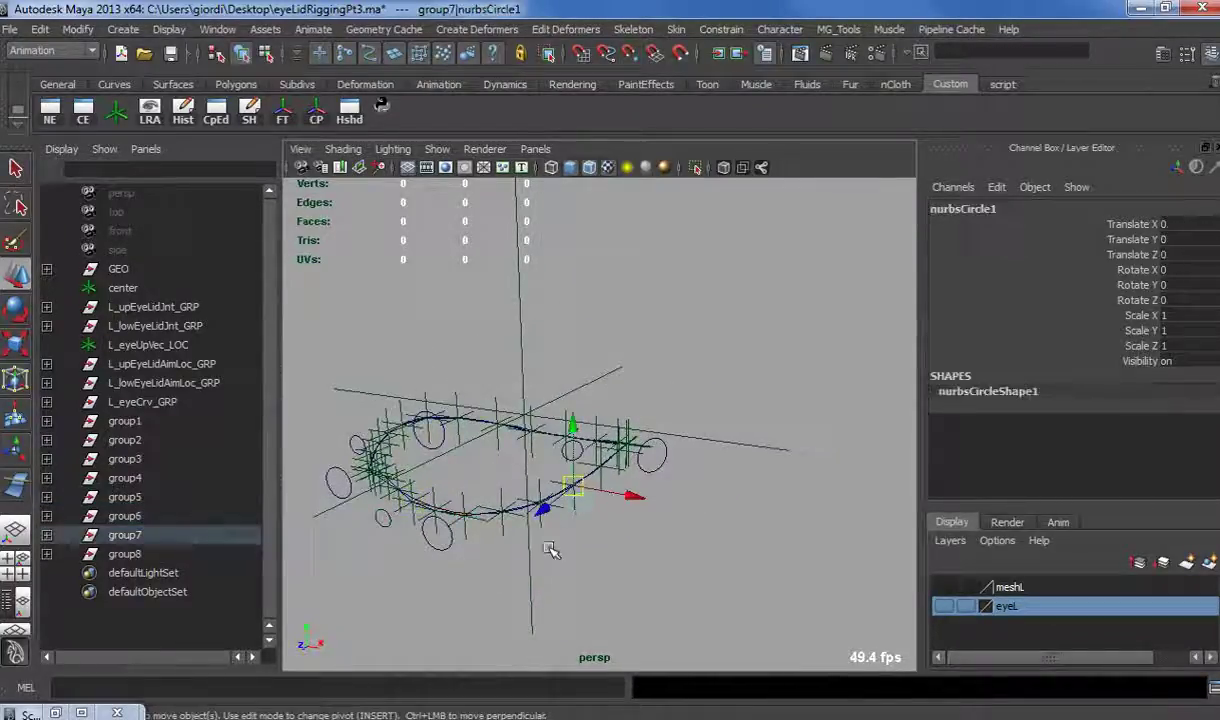
pyautogui.click(543, 550)
pyautogui.keyDown('alt'); pyautogui.moveTo(455, 571); pyautogui.dragTo(373, 545, button='right'); pyautogui.keyUp('alt')
pyautogui.click(378, 568)
pyautogui.click(343, 558)
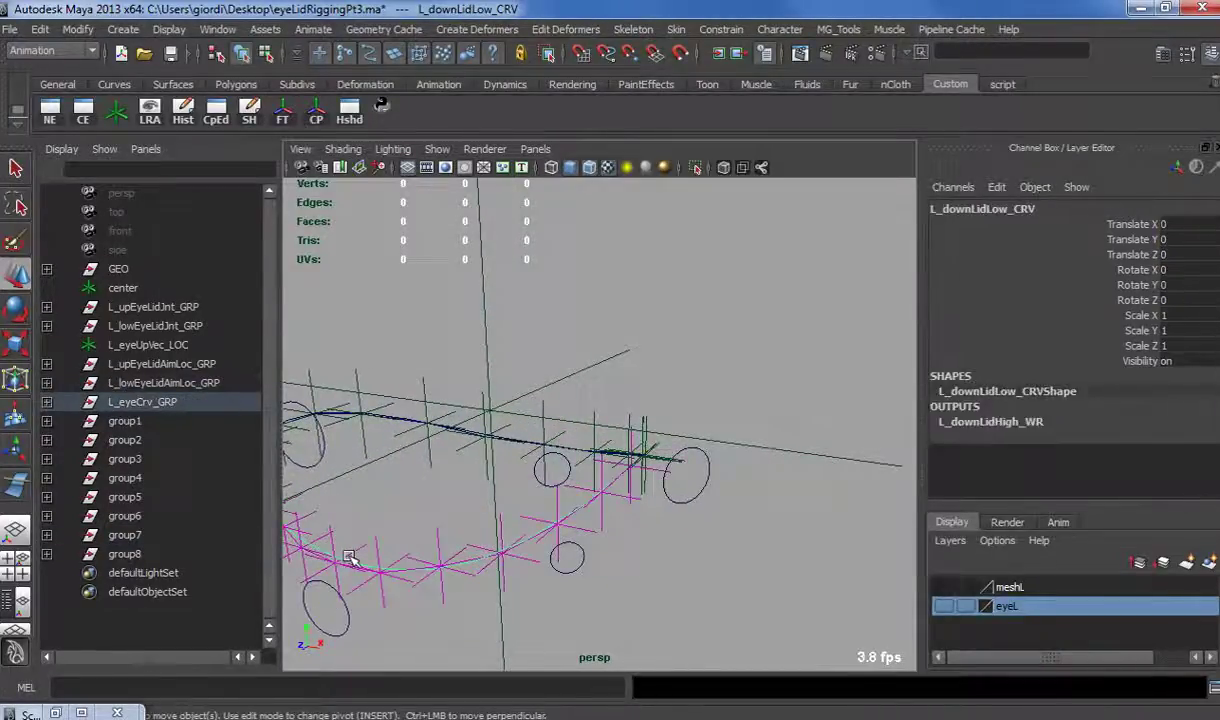
pyautogui.hotkey('ctrl', 'a')
pyautogui.scroll(-2, 731, 530)
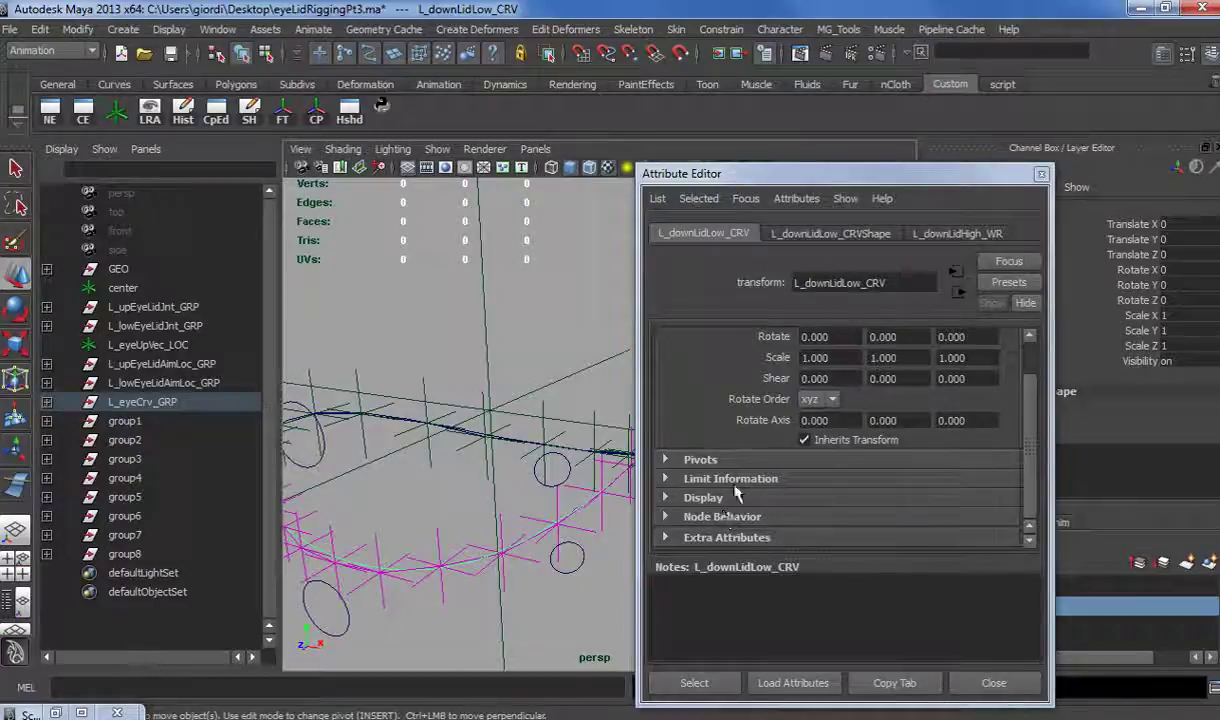
pyautogui.click(700, 497)
pyautogui.scroll(-4, 835, 533)
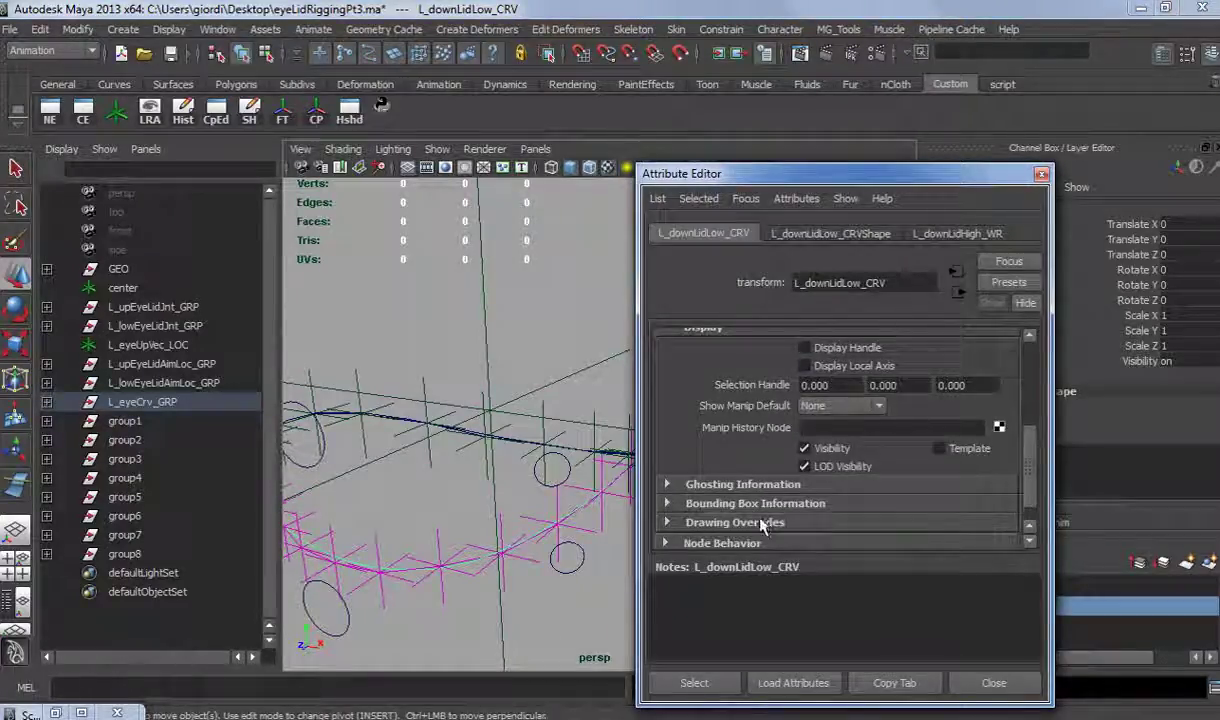
pyautogui.scroll(-1, 763, 526)
pyautogui.scroll(8, 723, 493)
pyautogui.click(792, 232)
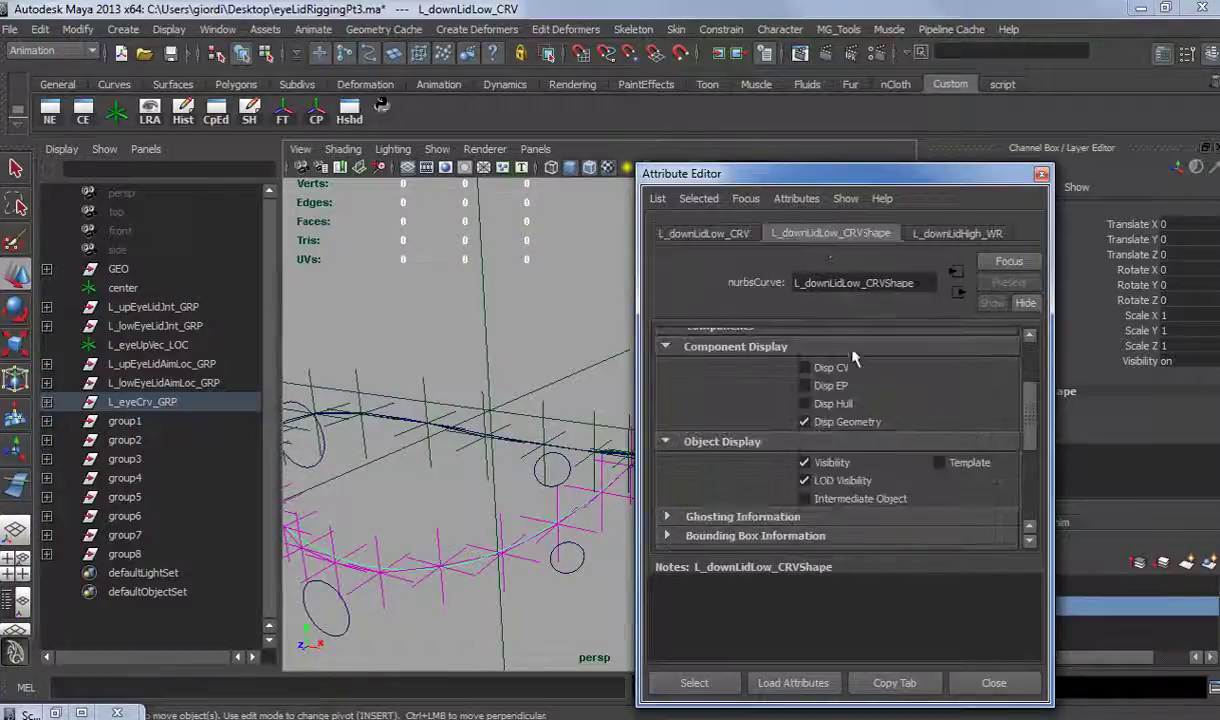
# Step: Snap group7 onto the outer CV of the lower lid curve, at about 0.708, 29.596, 1.86
pyautogui.click(562, 580)
pyautogui.press('Up')
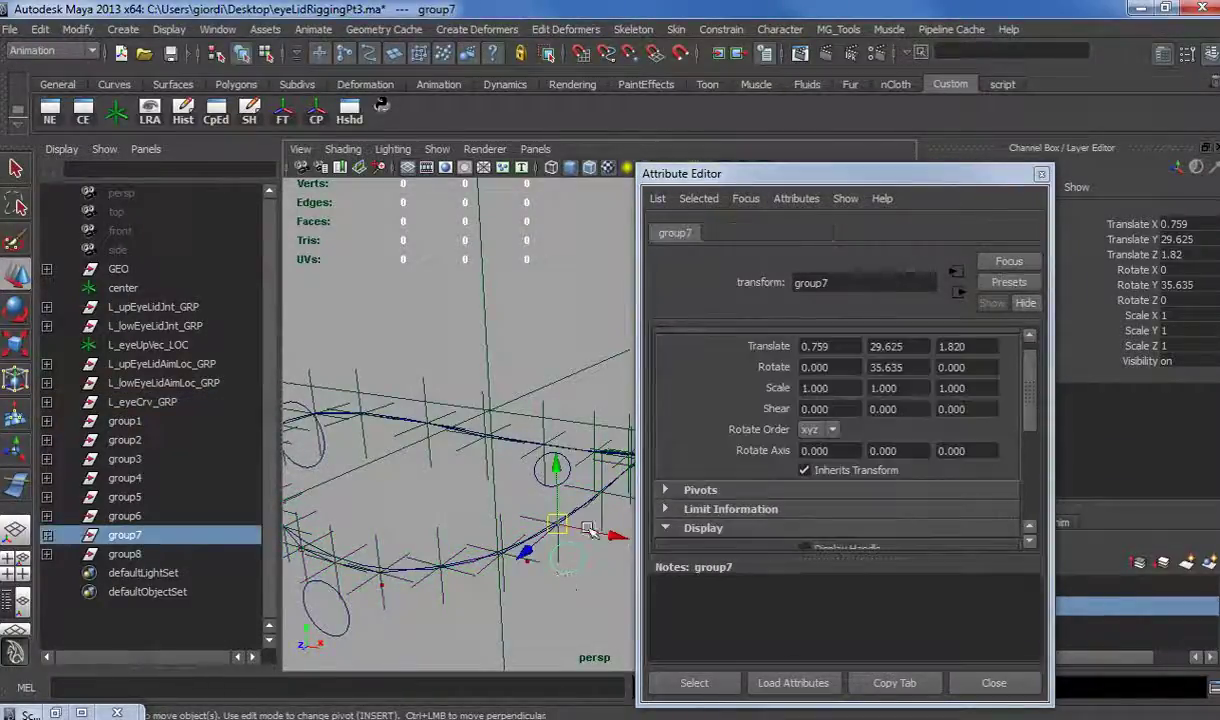
pyautogui.press('c')
pyautogui.moveTo(558, 524); pyautogui.dragTo(508, 545, button='middle')
pyautogui.scroll(-5, 542, 605)
pyautogui.moveTo(542, 605)
pyautogui.keyDown('alt'); pyautogui.mouseDown()
pyautogui.moveTo(569, 575)
pyautogui.moveTo(534, 611)
pyautogui.mouseUp(); pyautogui.keyUp('alt')
pyautogui.keyDown('alt'); pyautogui.moveTo(534, 611); pyautogui.dragTo(475, 572, button='middle'); pyautogui.keyUp('alt')
pyautogui.moveTo(475, 572)
pyautogui.keyDown('alt'); pyautogui.mouseDown()
pyautogui.moveTo(517, 567)
pyautogui.moveTo(495, 587)
pyautogui.moveTo(444, 581)
pyautogui.moveTo(433, 510)
pyautogui.moveTo(394, 642)
pyautogui.moveTo(436, 588)
pyautogui.moveTo(455, 585)
pyautogui.mouseUp(); pyautogui.keyUp('alt')
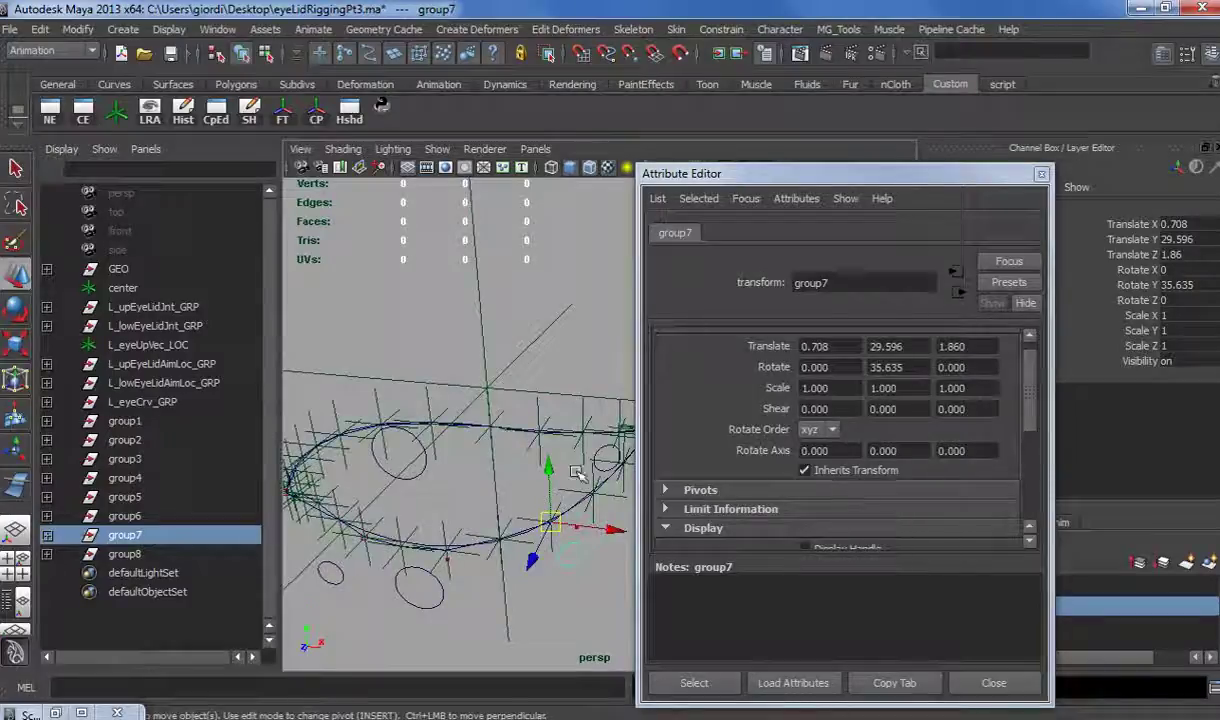
# Step: Turn off the CV display of the lower lid curve L_downLidLow_CRV in its shape attributes
pyautogui.click(412, 515)
pyautogui.click(432, 543)
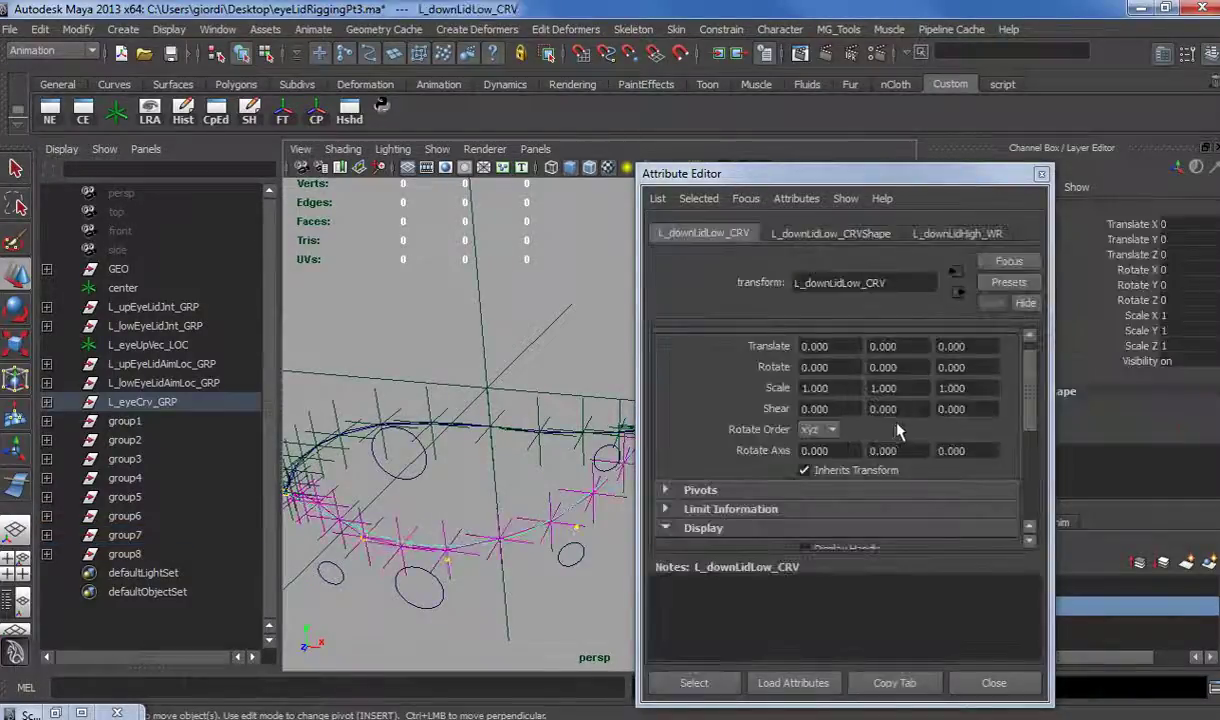
pyautogui.scroll(-3, 897, 430)
pyautogui.scroll(3, 847, 462)
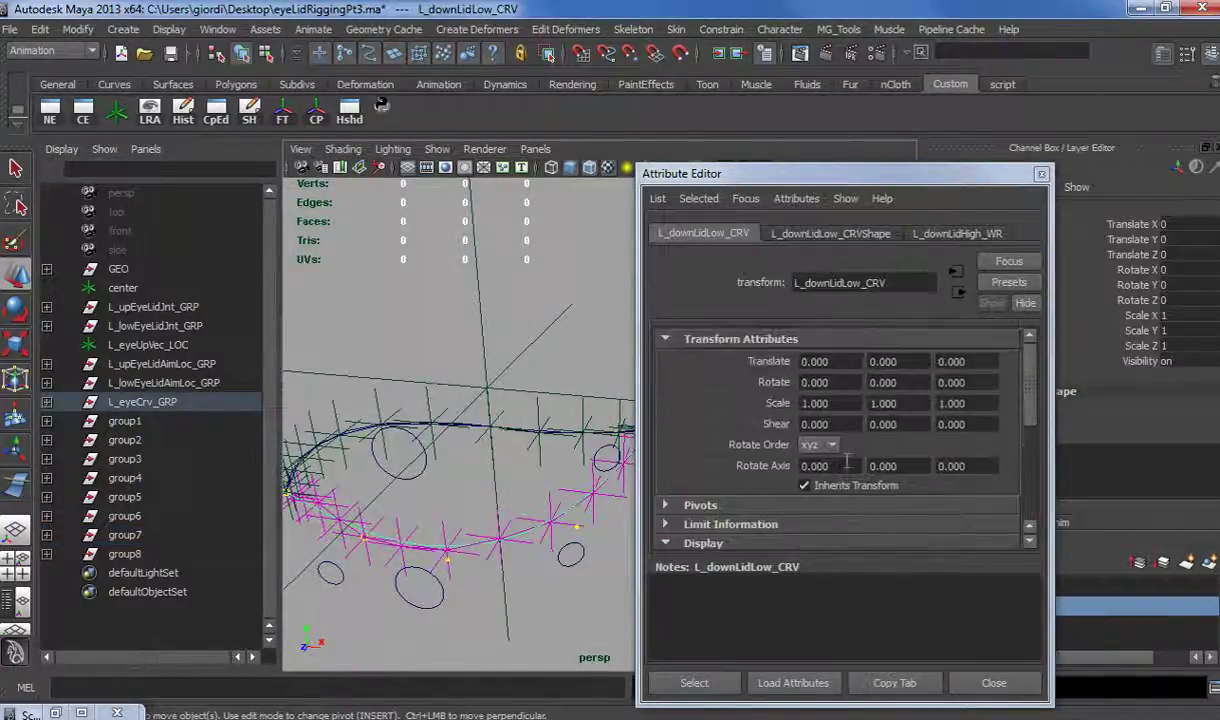
pyautogui.scroll(-3, 847, 462)
pyautogui.click(830, 233)
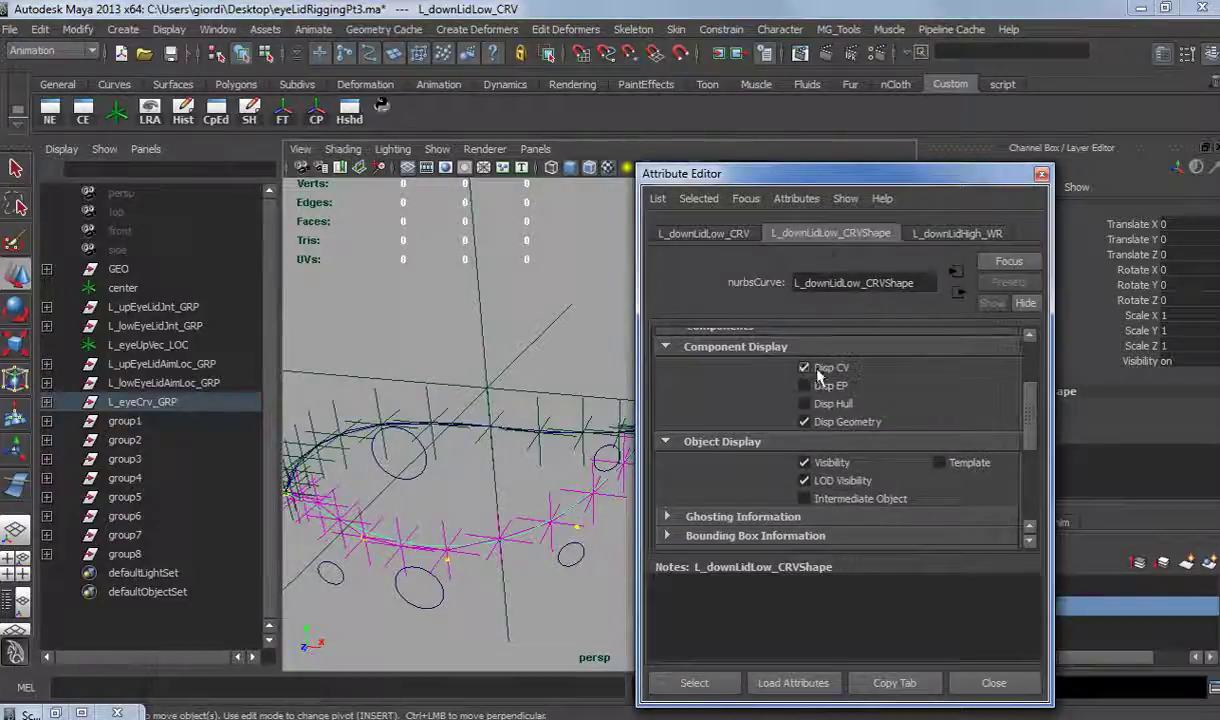
# Step: Turn on the CV display of the upper lid curve L_upLidLow_CRV in its shape attributes
pyautogui.click(519, 432)
pyautogui.click(521, 431)
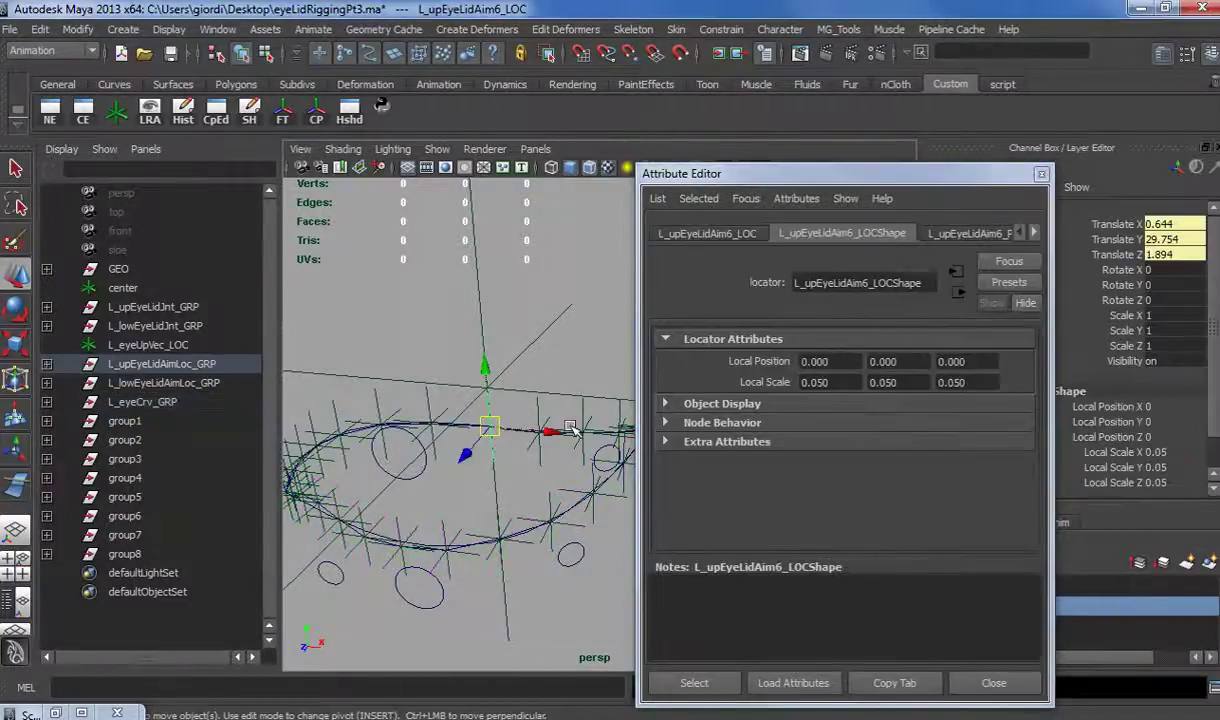
pyautogui.click(571, 428)
pyautogui.click(557, 429)
pyautogui.press('q')
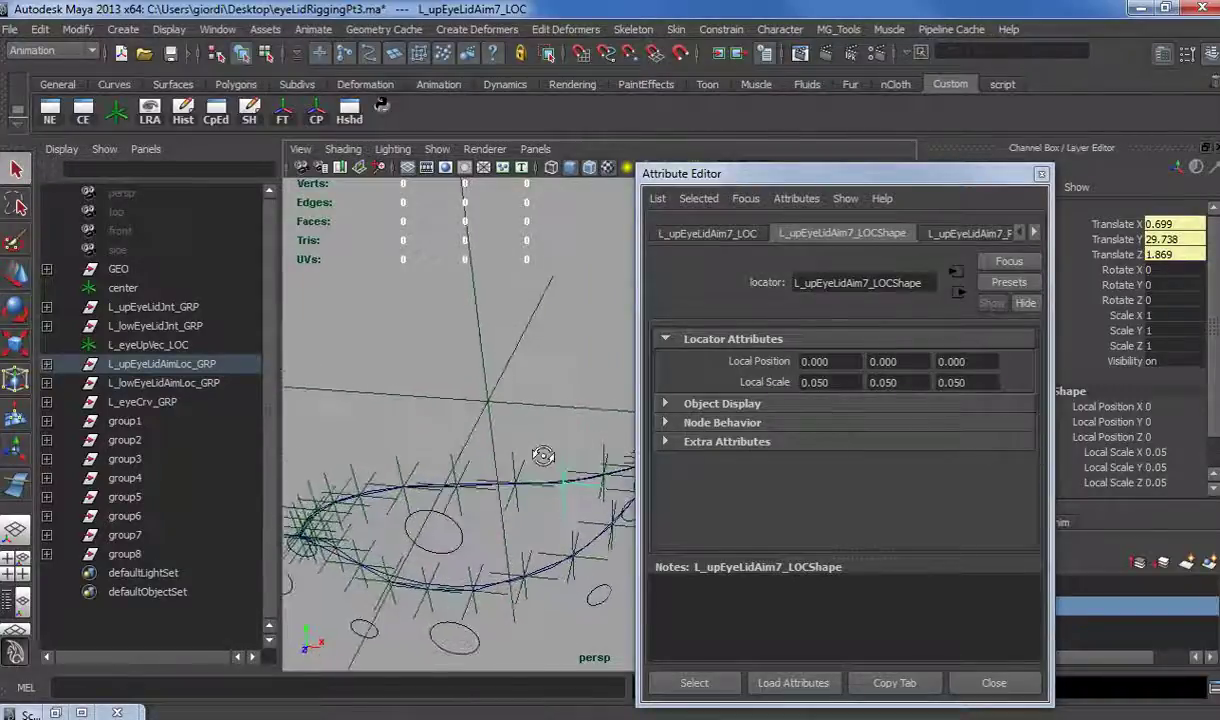
pyautogui.keyDown('alt'); pyautogui.moveTo(543, 455); pyautogui.dragTo(476, 474); pyautogui.keyUp('alt')
pyautogui.click(472, 486)
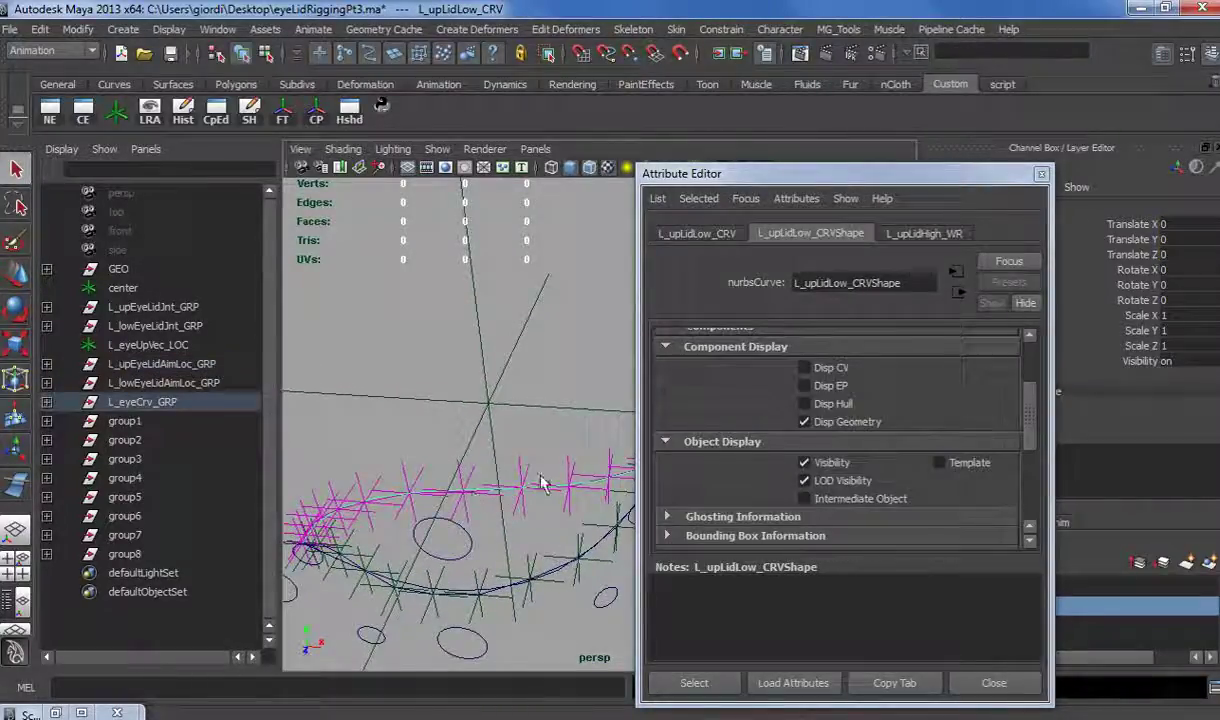
pyautogui.click(806, 368)
# Step: Inspect the small upper lid circles against the curve's CVs and close the floating Attribute Editor
pyautogui.keyDown('alt'); pyautogui.moveTo(589, 481); pyautogui.dragTo(575, 509); pyautogui.keyUp('alt')
pyautogui.keyDown('alt'); pyautogui.moveTo(408, 505); pyautogui.dragTo(540, 468); pyautogui.keyUp('alt')
pyautogui.click(503, 506)
pyautogui.click(493, 490)
pyautogui.press('w')
pyautogui.keyDown('alt'); pyautogui.moveTo(399, 492); pyautogui.dragTo(546, 472); pyautogui.keyUp('alt')
pyautogui.click(472, 492)
pyautogui.click(474, 492)
pyautogui.click(1041, 176)
pyautogui.keyDown('alt'); pyautogui.moveTo(523, 542); pyautogui.dragTo(449, 515); pyautogui.keyUp('alt')
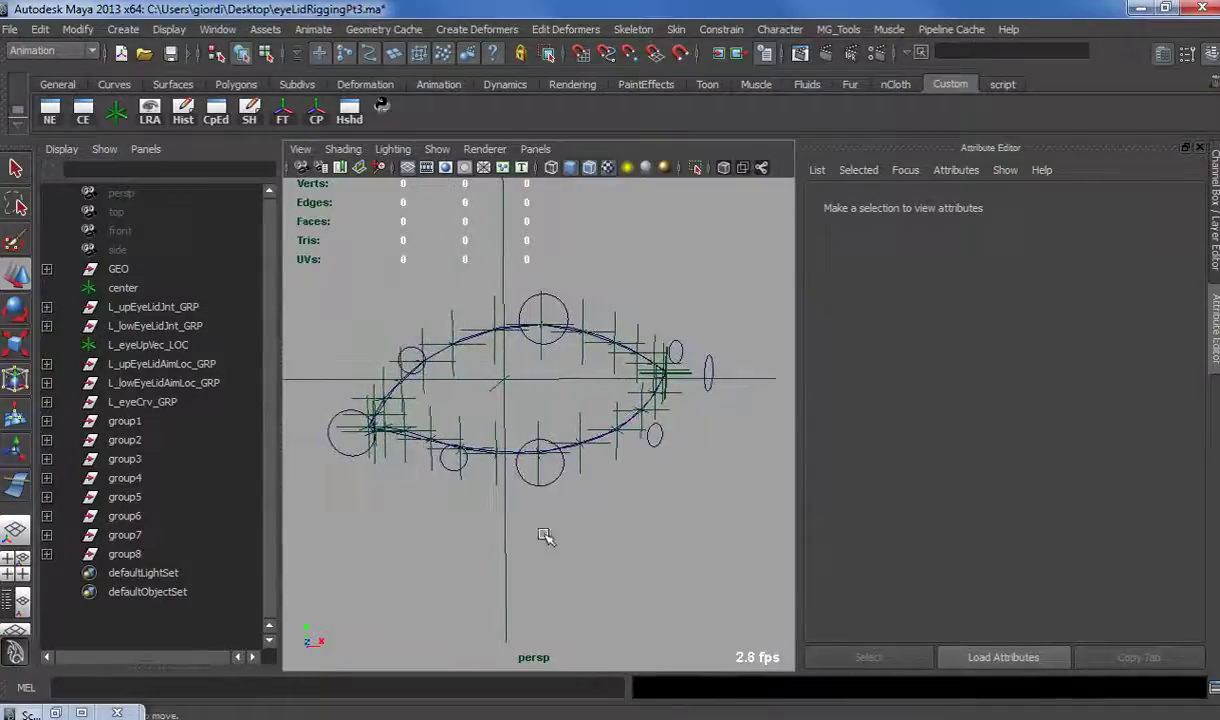
# Step: Rename and number the three upper lid circles as L_upEye with the cometRename script, adding the suffix _CNT
pyautogui.click(336, 416)
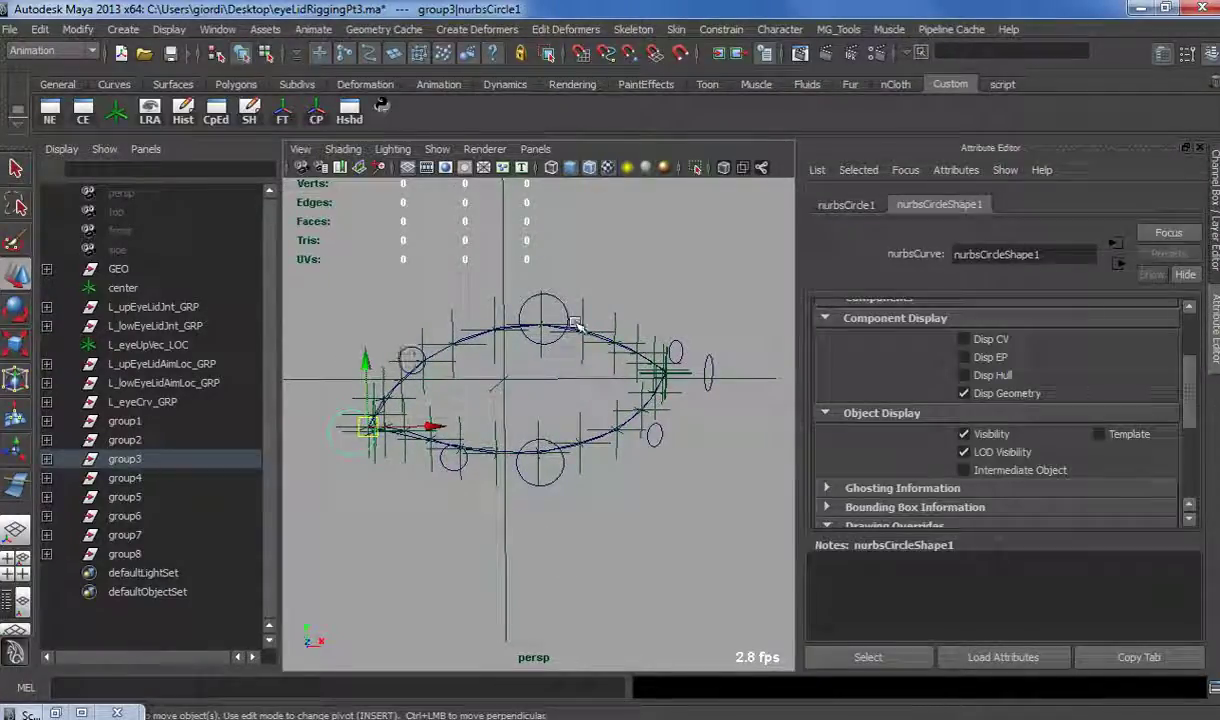
pyautogui.click(555, 297)
pyautogui.keyDown('shift'); pyautogui.click(400, 348); pyautogui.keyUp('shift')
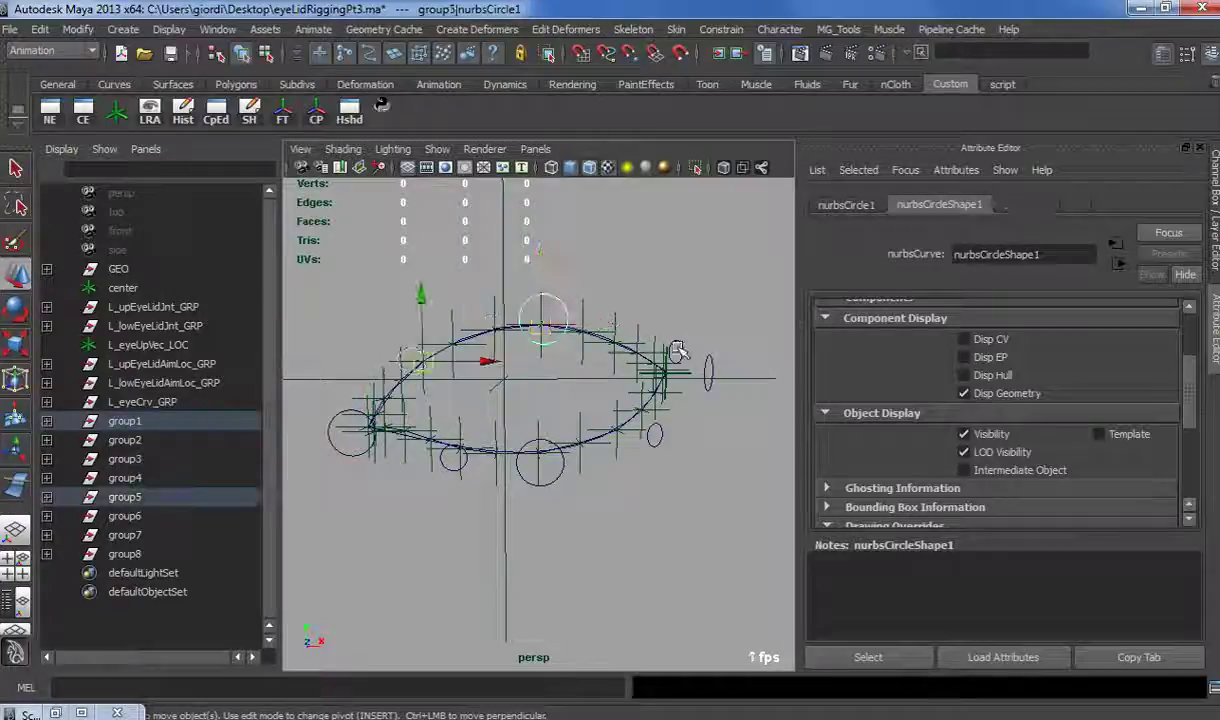
pyautogui.keyDown('shift'); pyautogui.click(676, 352); pyautogui.keyUp('shift')
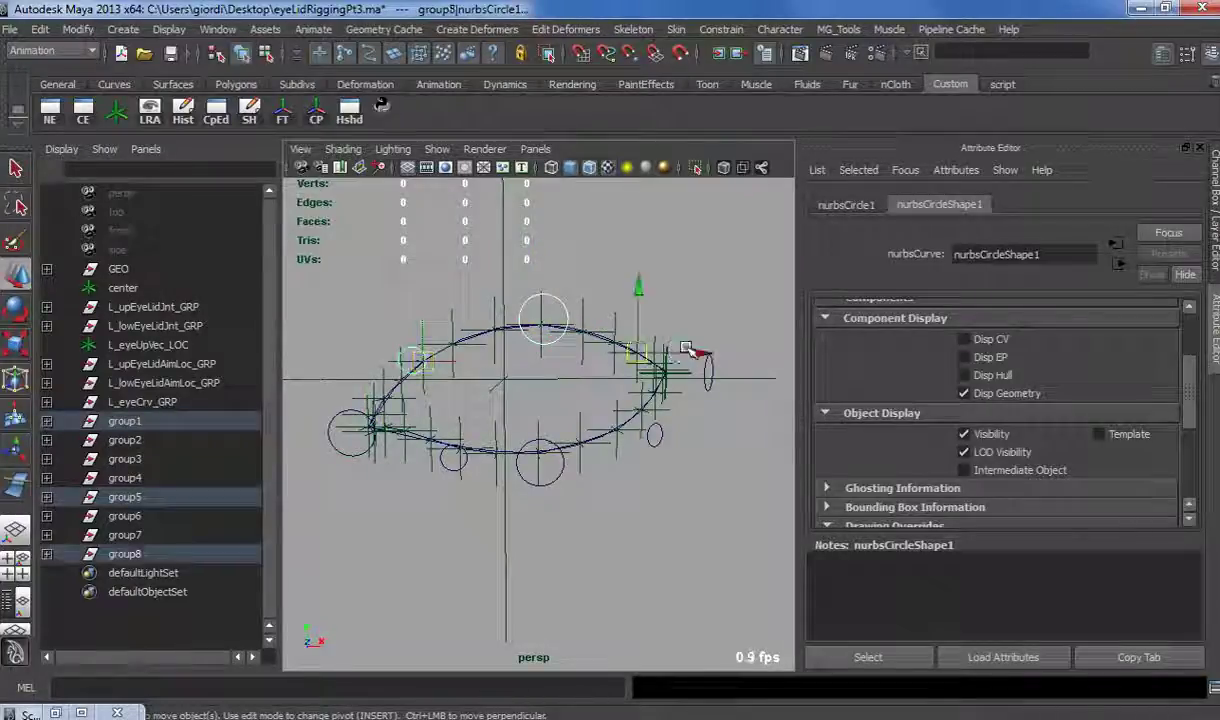
pyautogui.click(999, 86)
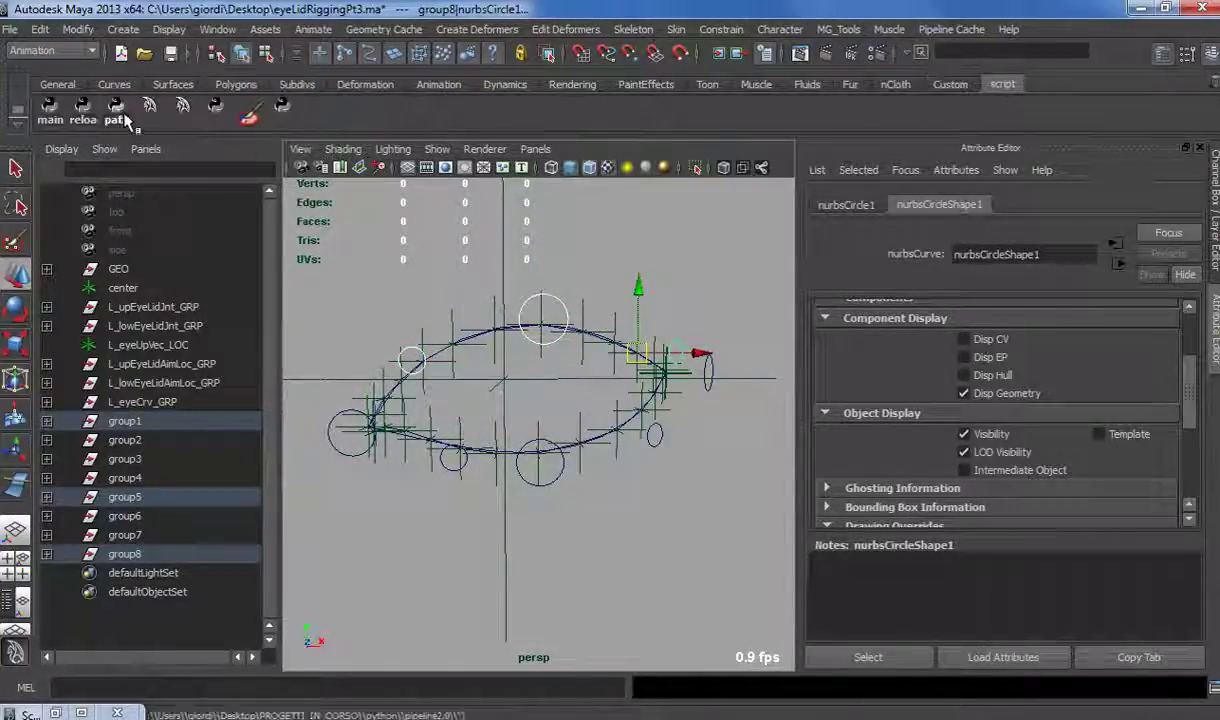
pyautogui.click(149, 112)
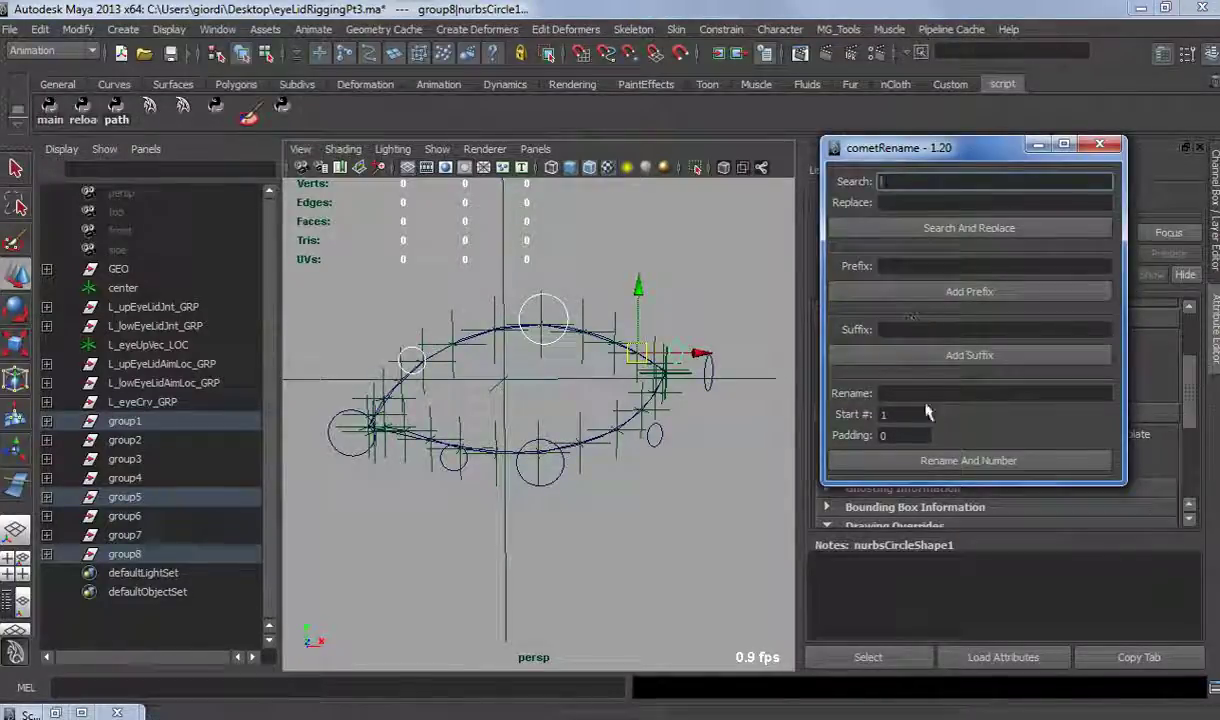
pyautogui.click(923, 394)
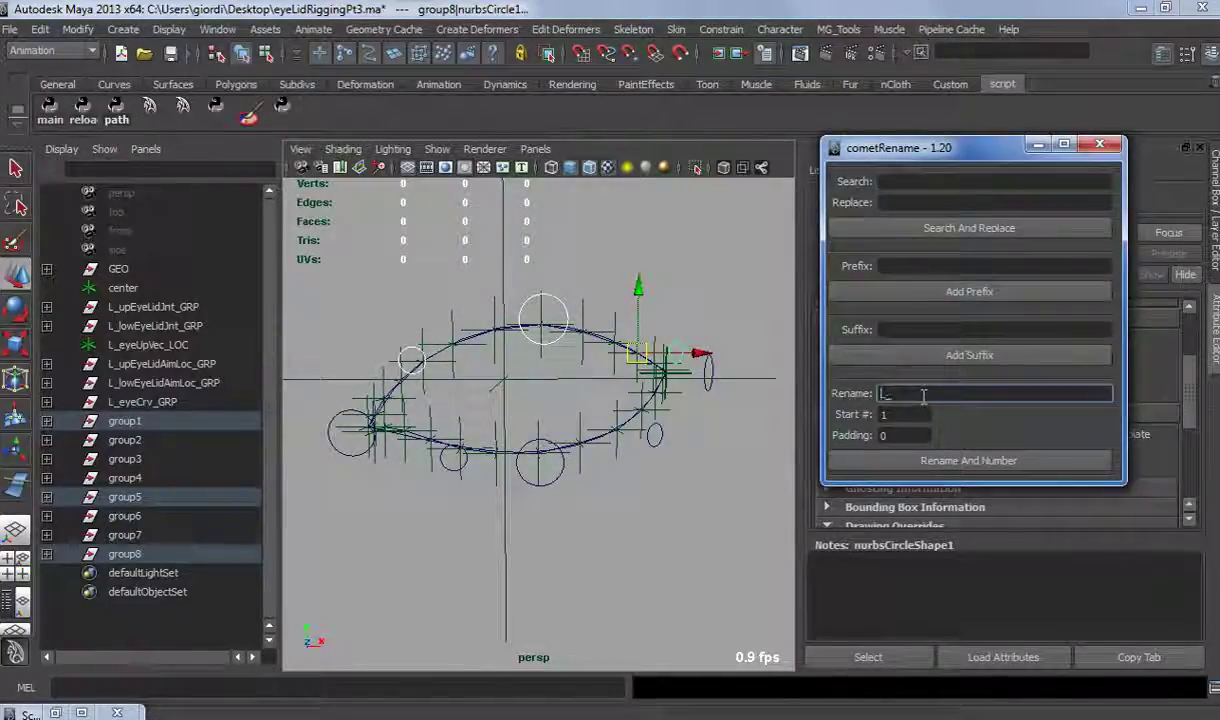
pyautogui.write('L_upEye')
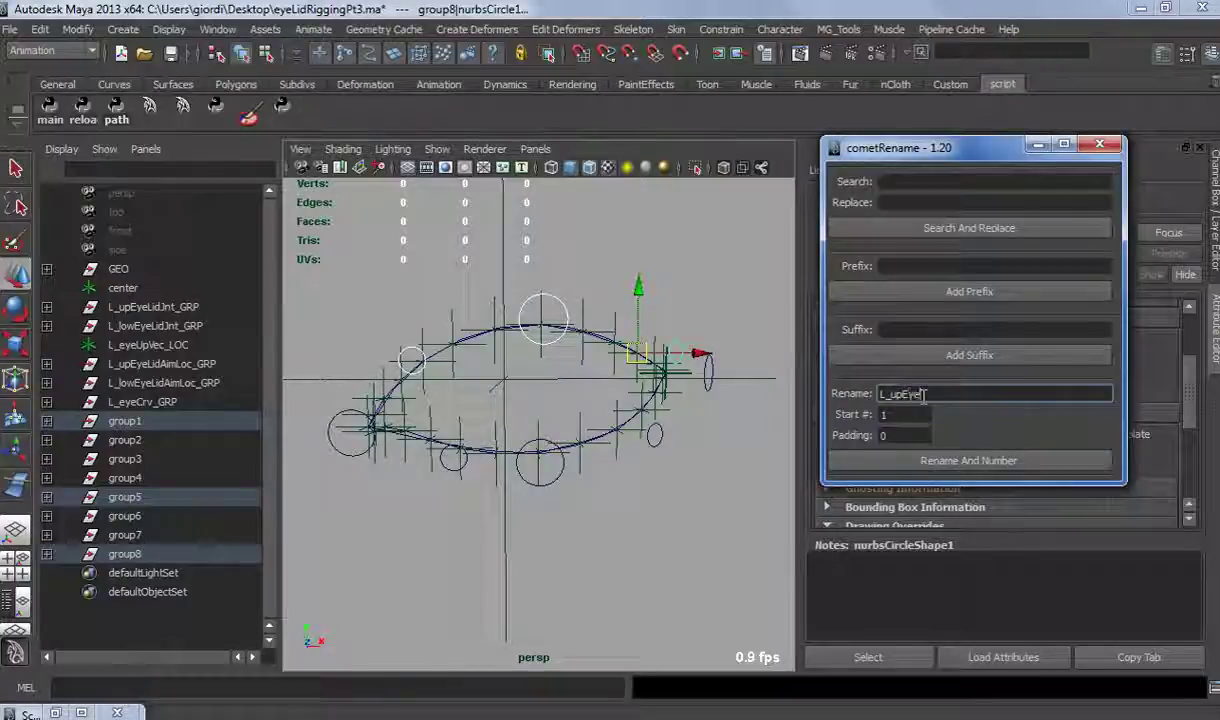
pyautogui.click(962, 460)
pyautogui.click(933, 330)
pyautogui.click(939, 355)
# Step: Rename and number the parent groups of the three upper lid circles as L_upEye, adding the suffix _GRP
pyautogui.press('Up')
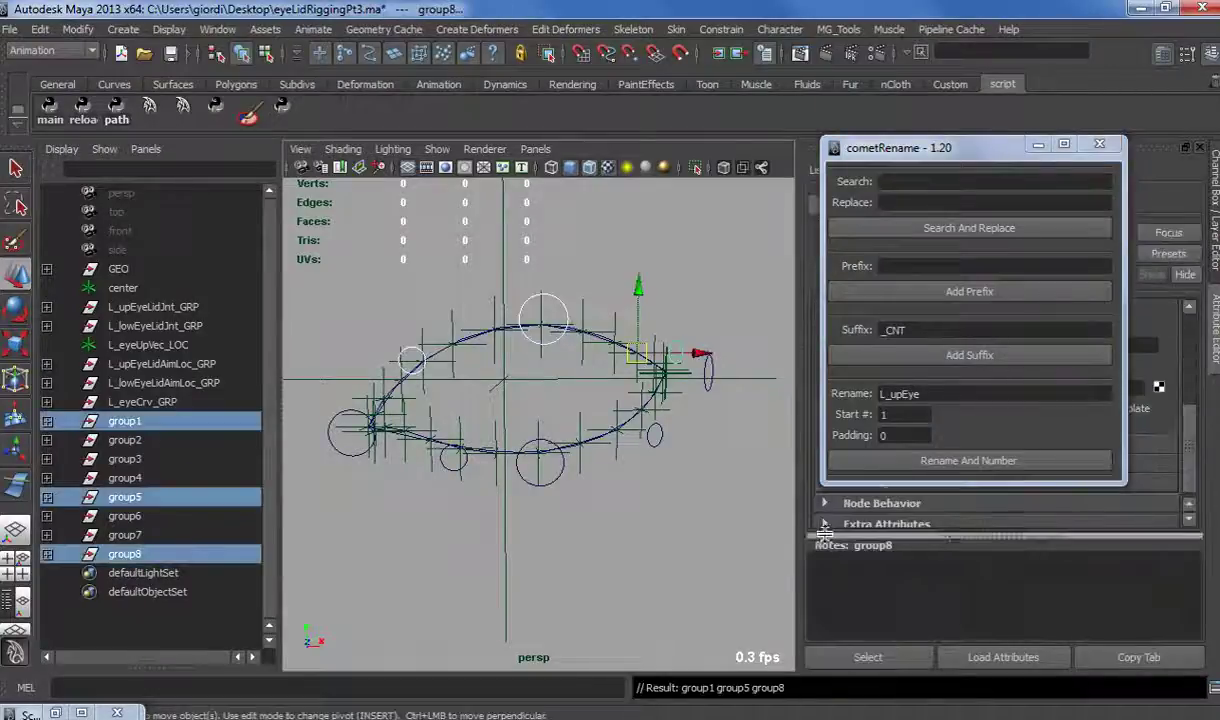
pyautogui.click(925, 461)
pyautogui.click(886, 331)
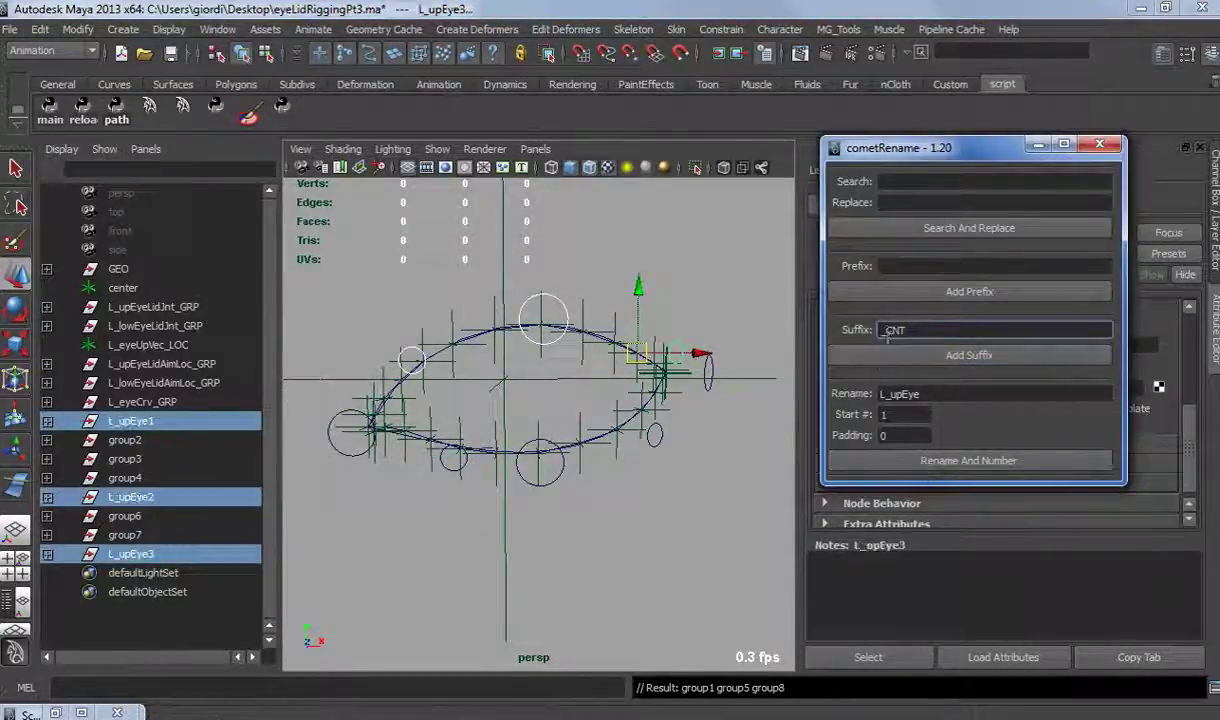
pyautogui.write('_GRP')
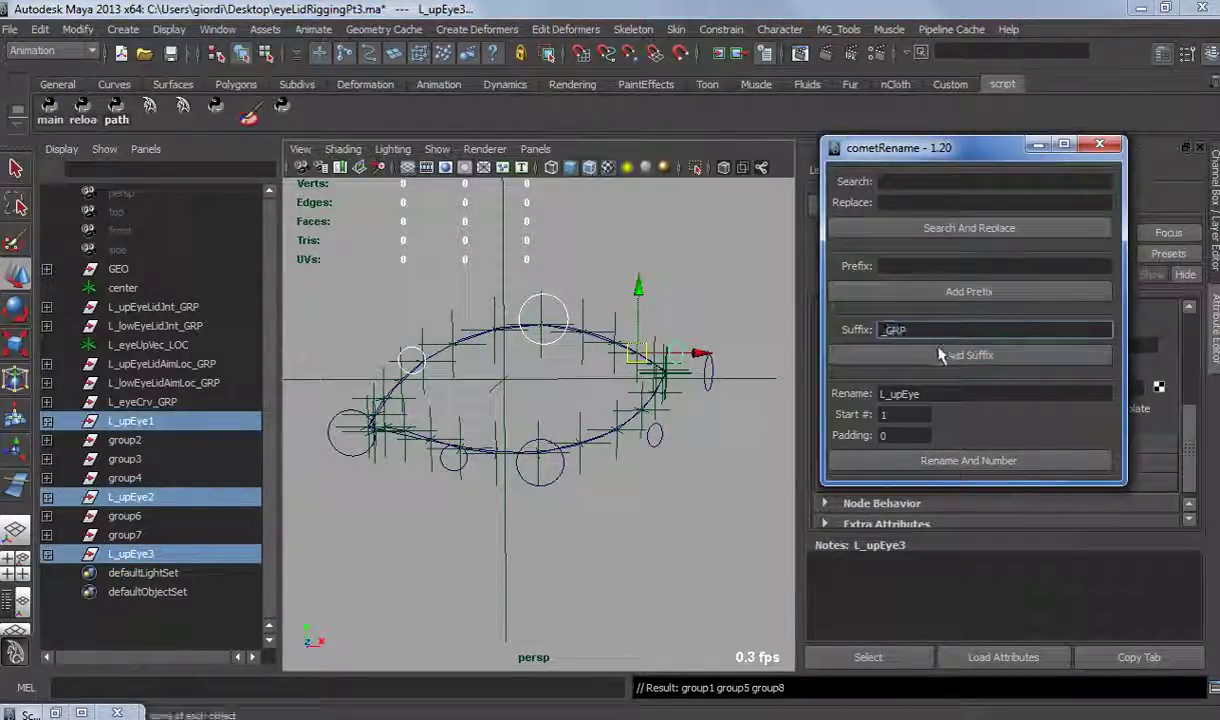
pyautogui.click(945, 353)
# Step: Rename and number the three lower lid circles as L_downEye, adding the suffix _CNT
pyautogui.click(555, 482)
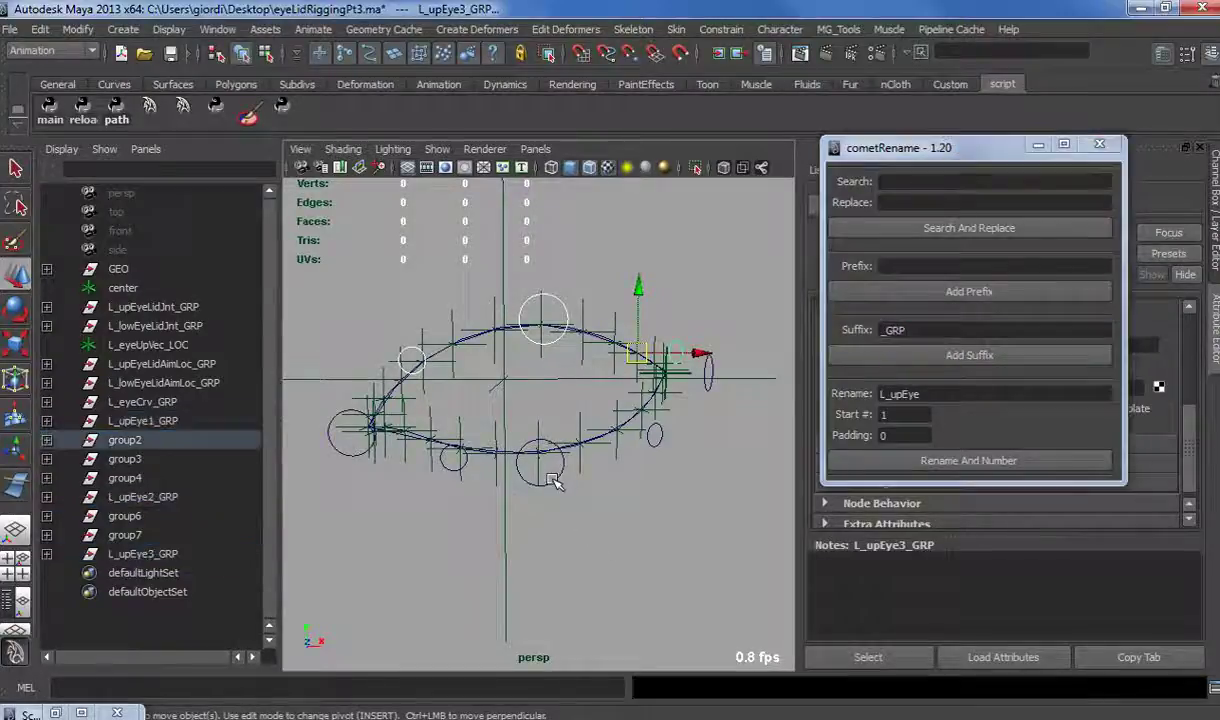
pyautogui.keyDown('shift'); pyautogui.click(443, 452); pyautogui.keyUp('shift')
pyautogui.keyDown('shift'); pyautogui.click(648, 432); pyautogui.keyUp('shift')
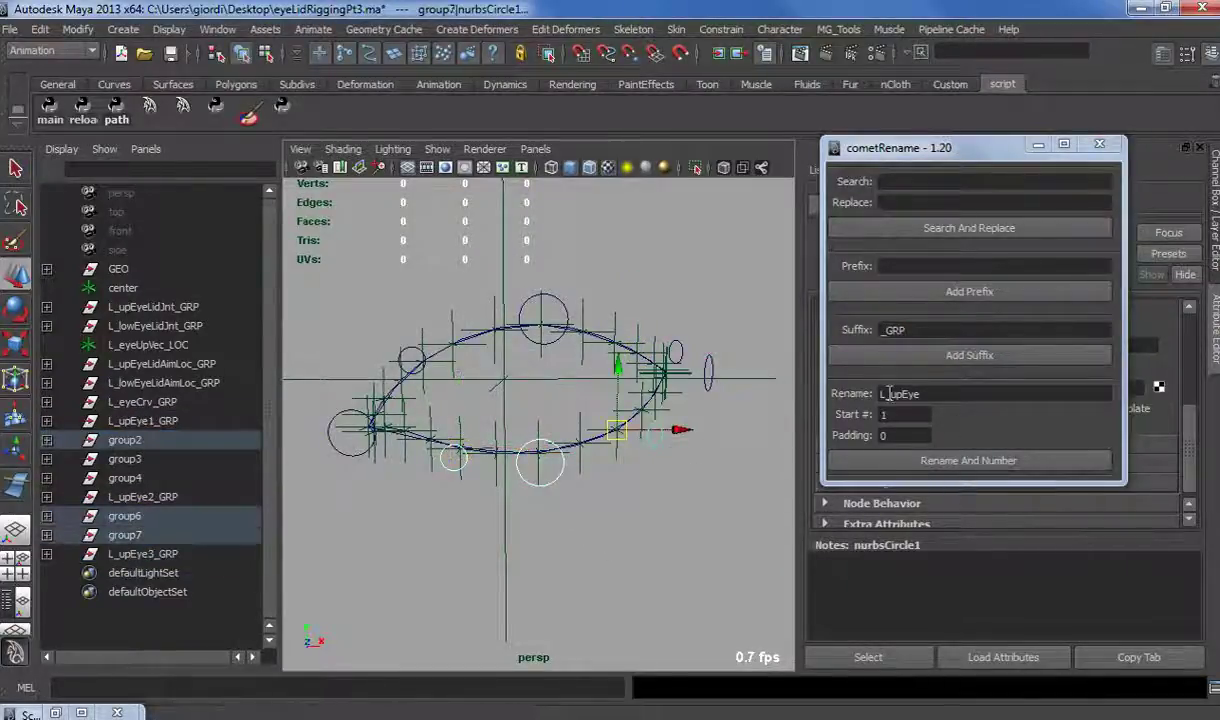
pyautogui.moveTo(888, 393); pyautogui.dragTo(898, 394)
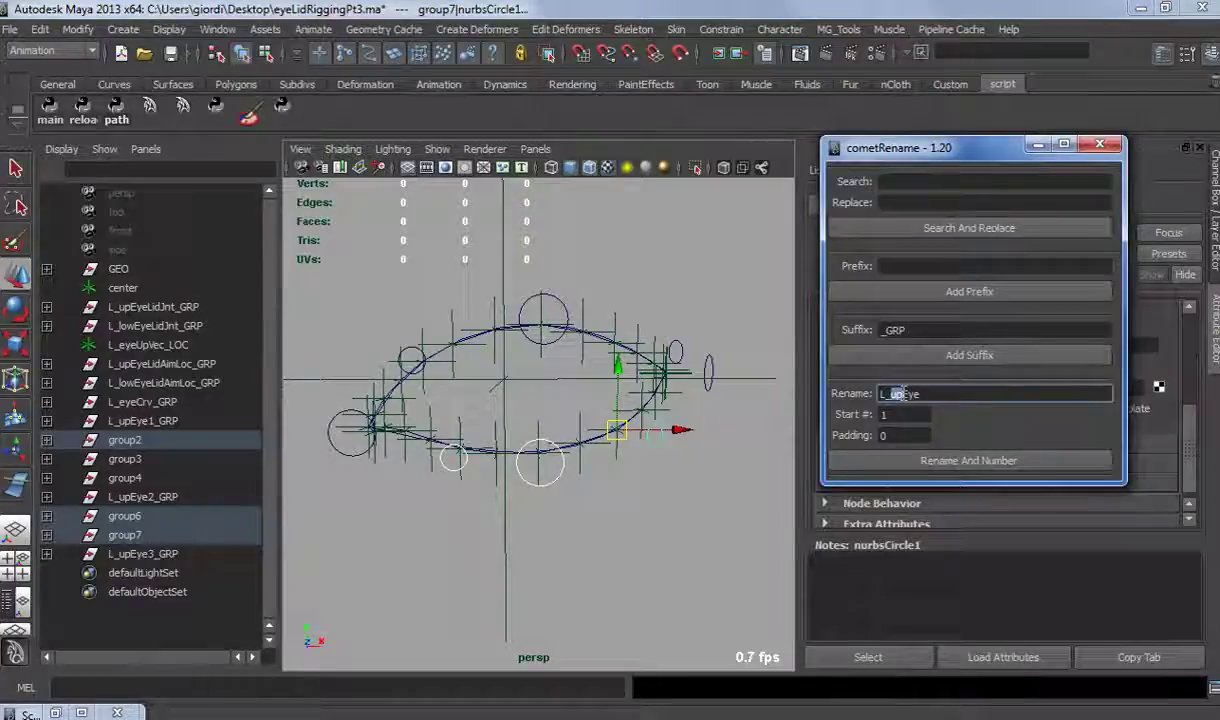
pyautogui.write('down')
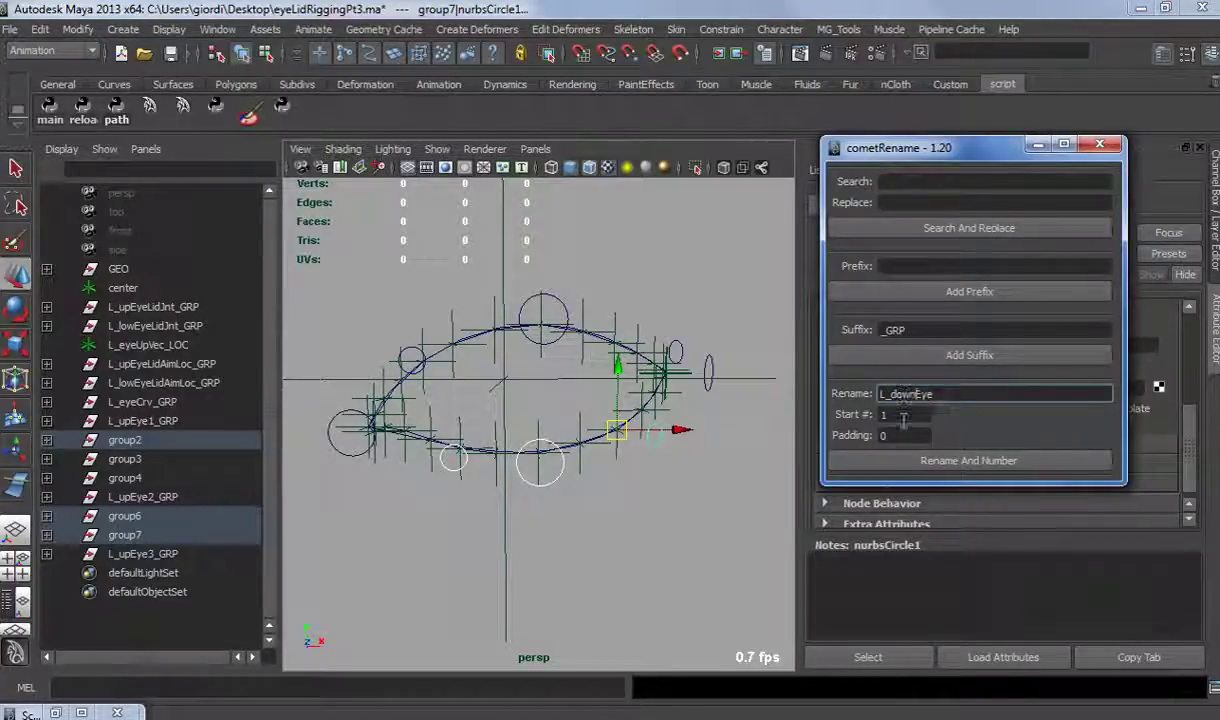
pyautogui.click(955, 460)
pyautogui.doubleClick(900, 331)
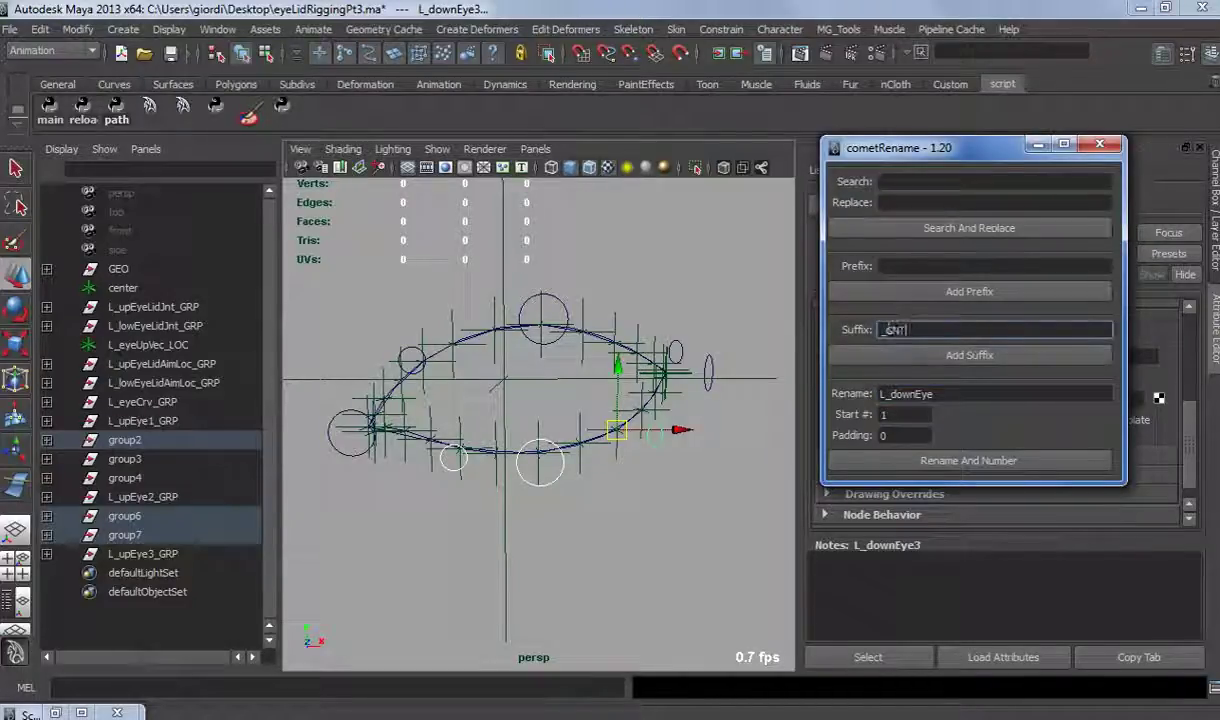
pyautogui.click(885, 355)
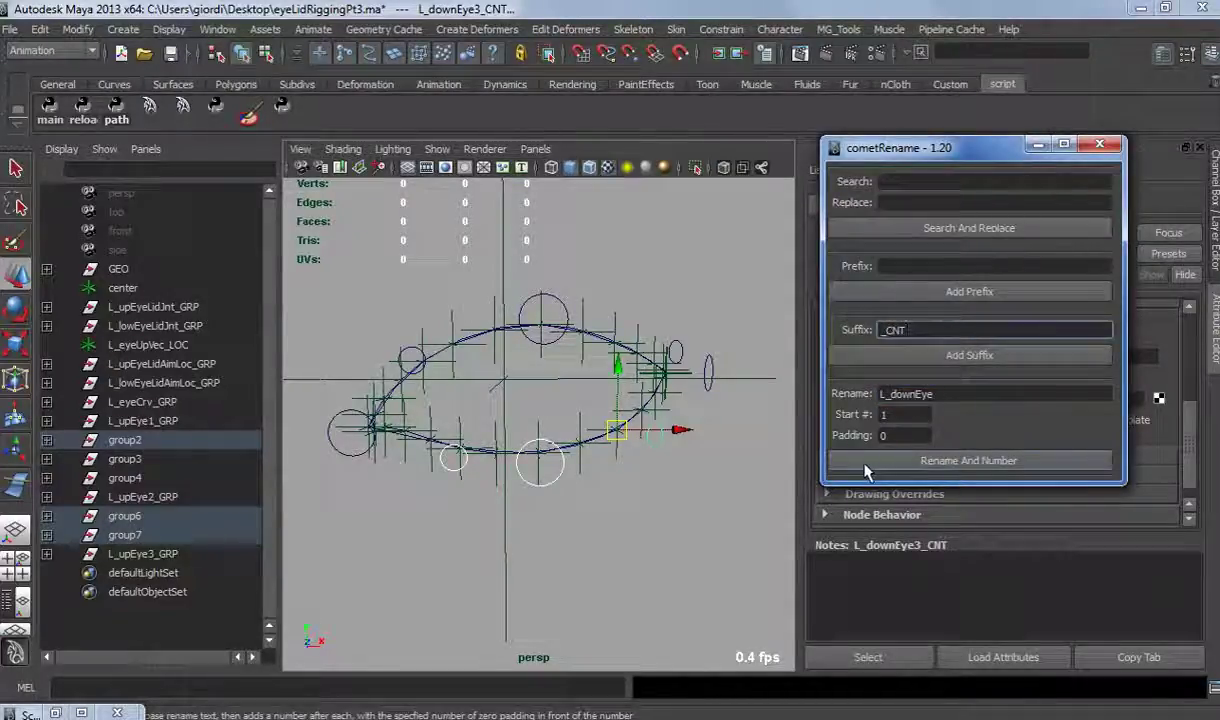
# Step: Rename and number the parent groups of the three lower lid circles as L_downEye, adding the suffix _GRP
pyautogui.click(621, 555)
pyautogui.hotkey('ctrl', 'z')
pyautogui.press('Up')
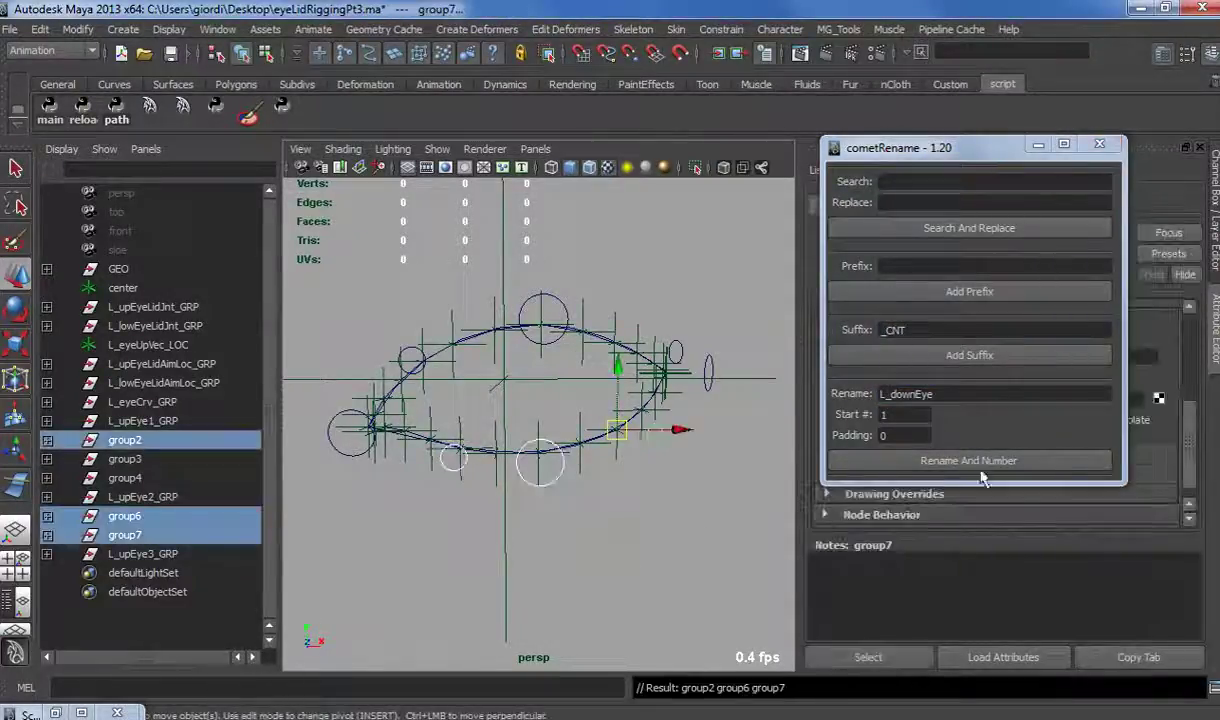
pyautogui.click(978, 465)
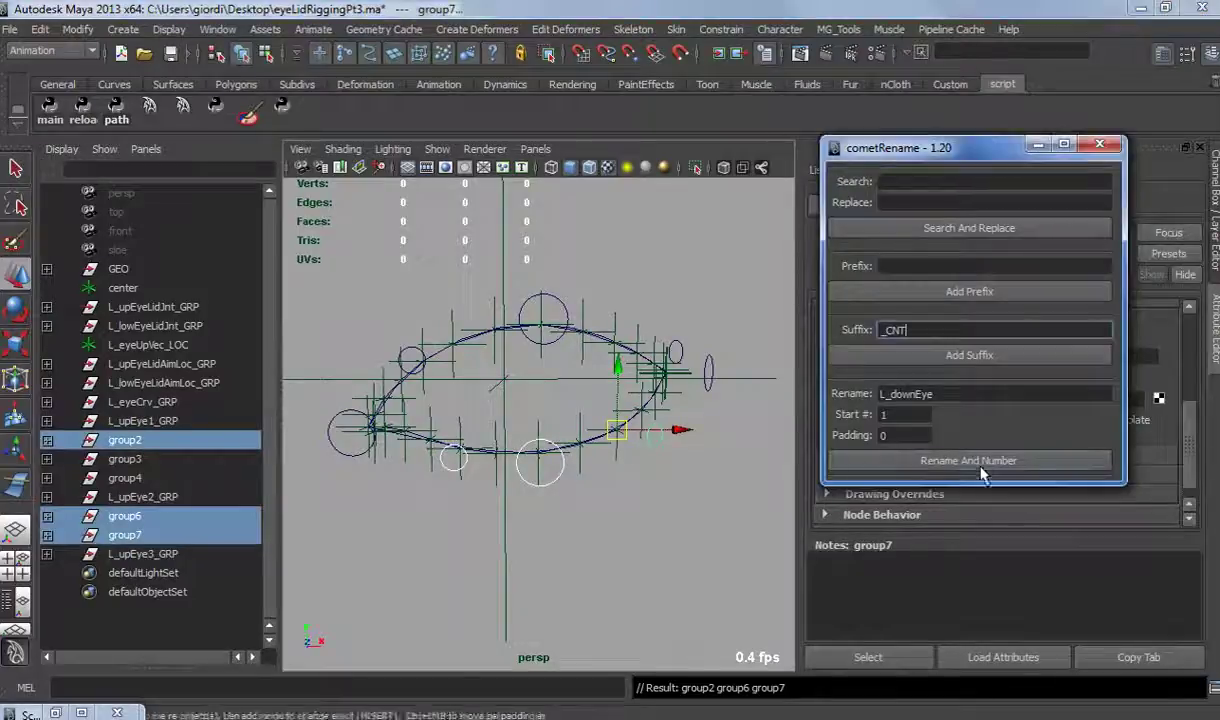
pyautogui.click(933, 333)
pyautogui.write('_GRP')
pyautogui.click(878, 355)
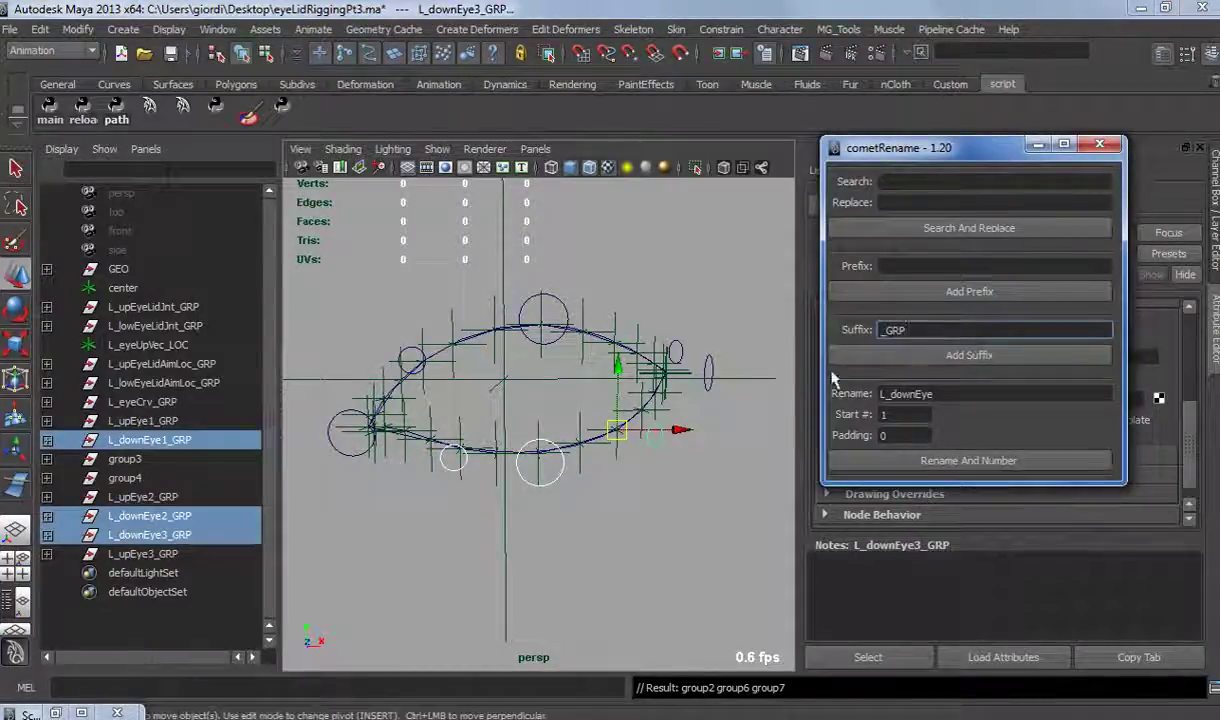
# Step: Rename and number the two eye corner circles as L_eyeCorner, adding the suffix _CNT
pyautogui.click(349, 453)
pyautogui.keyDown('shift'); pyautogui.click(704, 360); pyautogui.keyUp('shift')
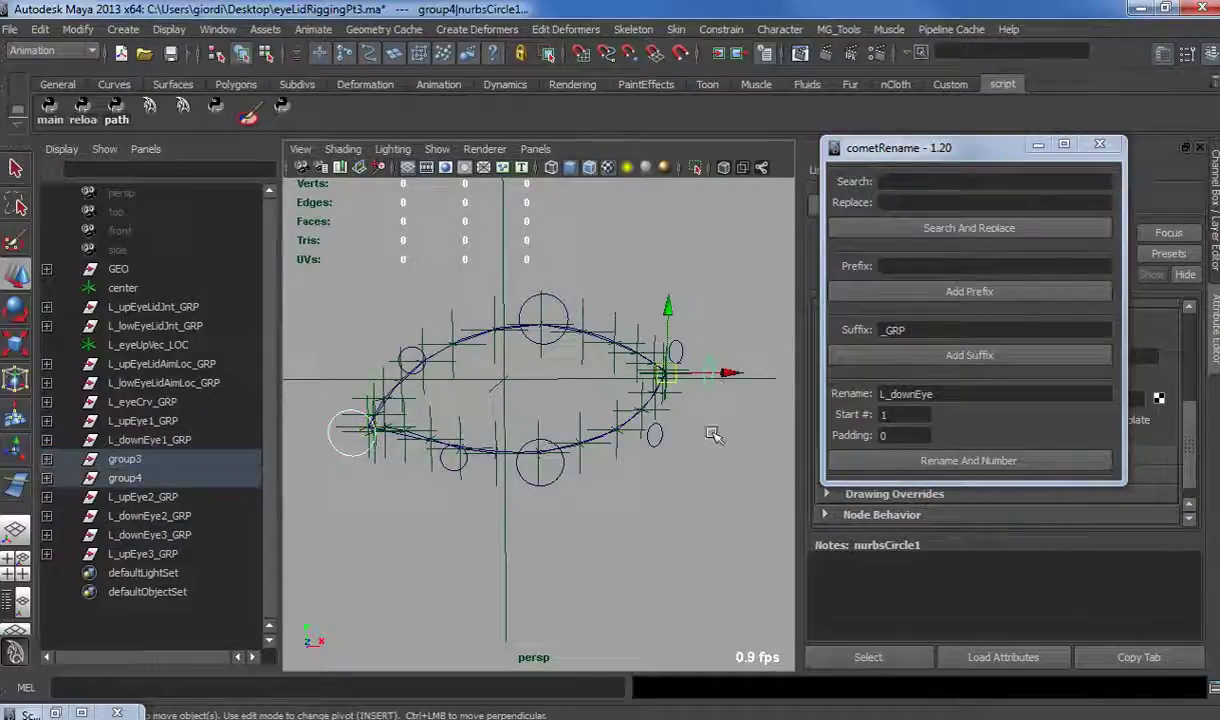
pyautogui.keyDown('alt'); pyautogui.moveTo(707, 450); pyautogui.dragTo(280, 410); pyautogui.keyUp('alt')
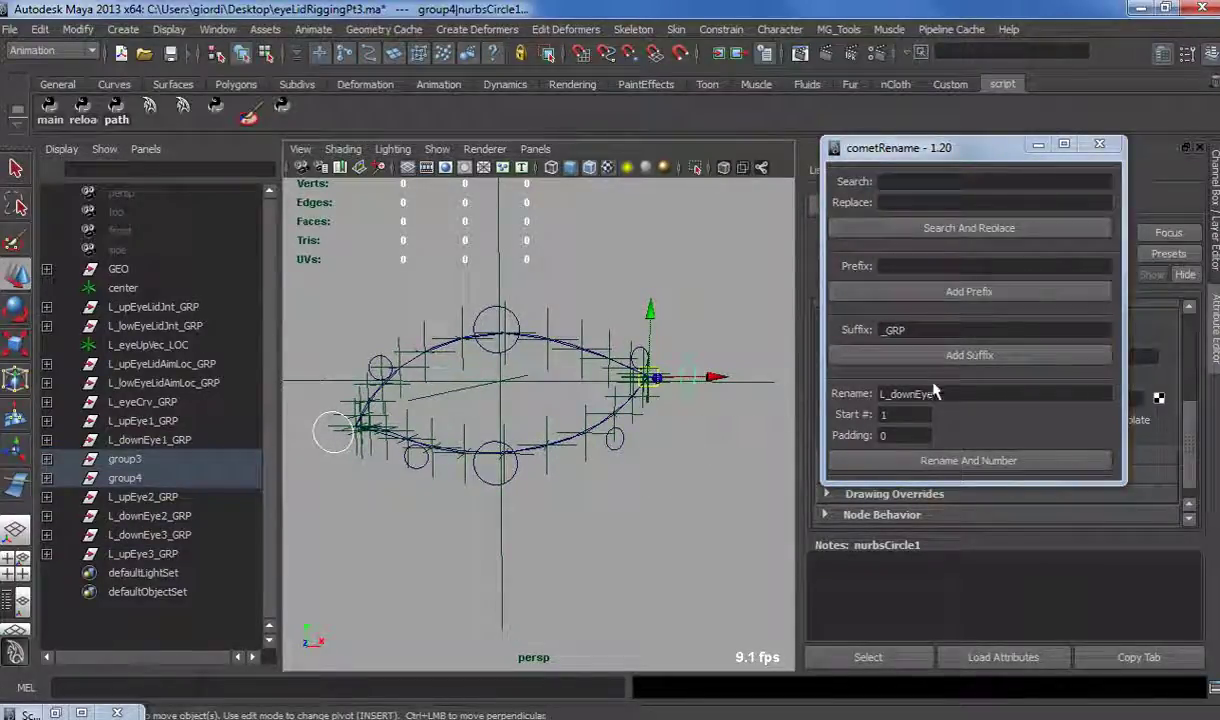
pyautogui.doubleClick(897, 396)
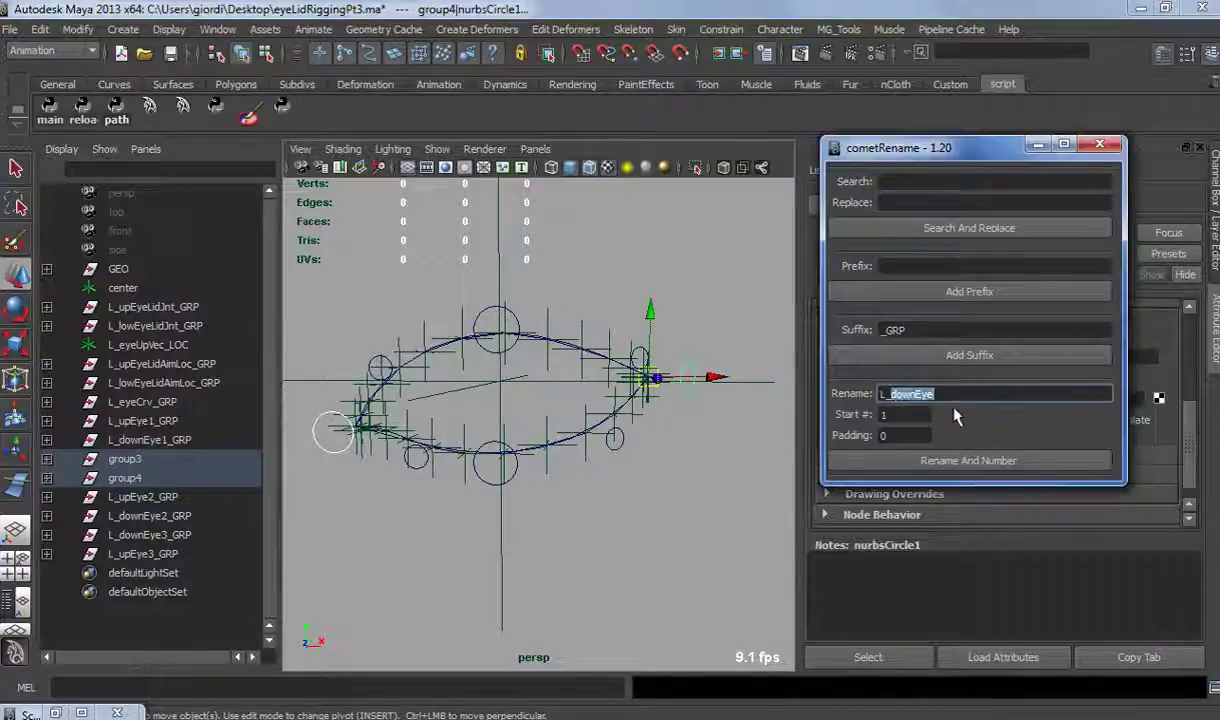
pyautogui.write('eyeCorner')
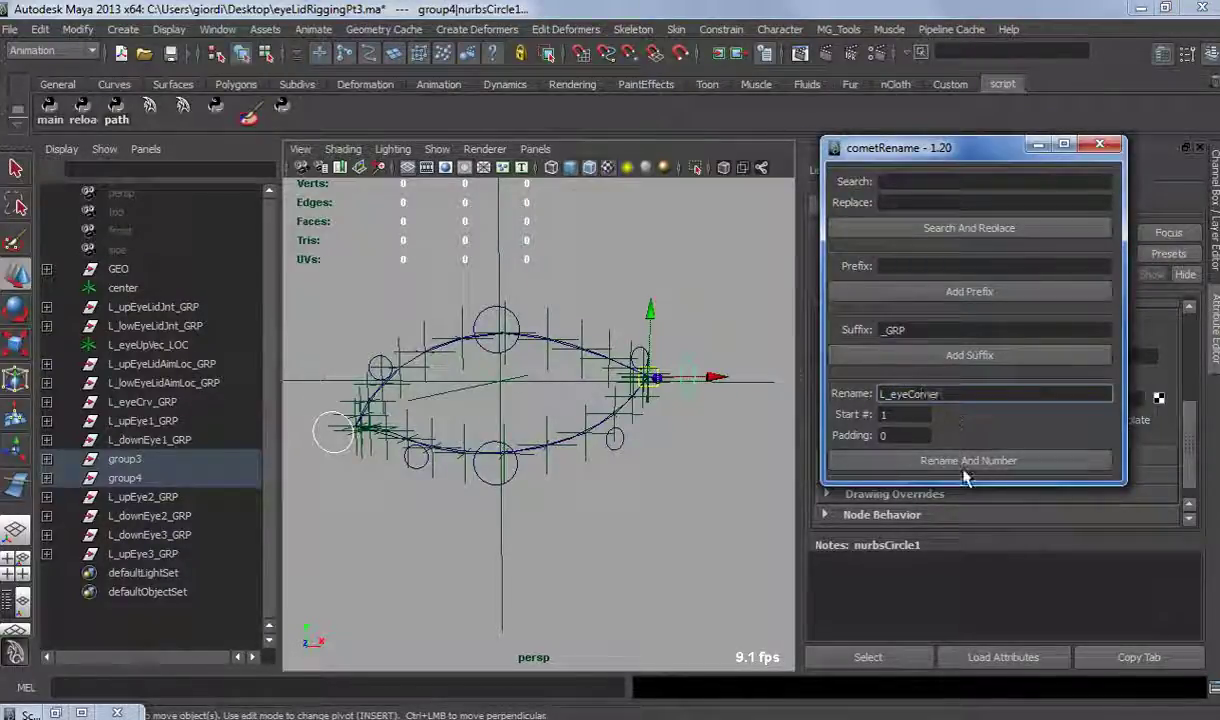
pyautogui.click(955, 458)
pyautogui.doubleClick(967, 330)
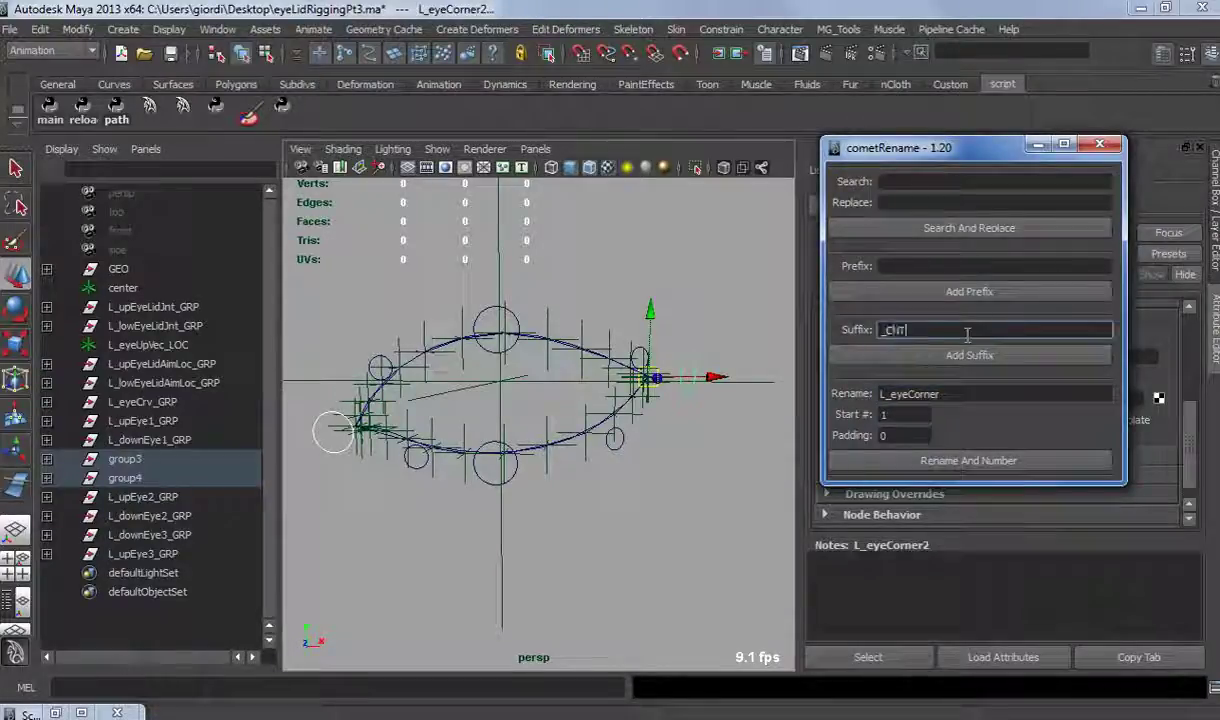
pyautogui.write('_CNT')
pyautogui.click(969, 355)
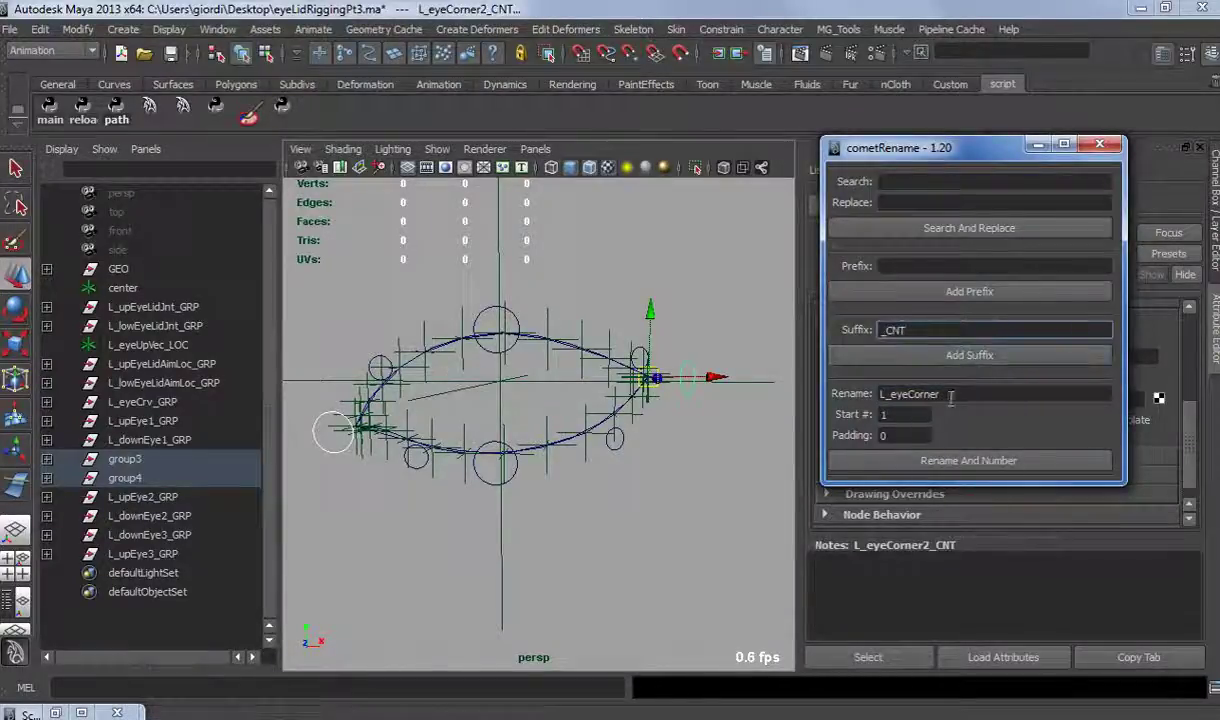
# Step: Rename and number the parent groups of the two eye corner circles as L_eyeCorner, adding the suffix _GRP
pyautogui.click(579, 565)
pyautogui.hotkey('ctrl', 'z')
pyautogui.press('Up')
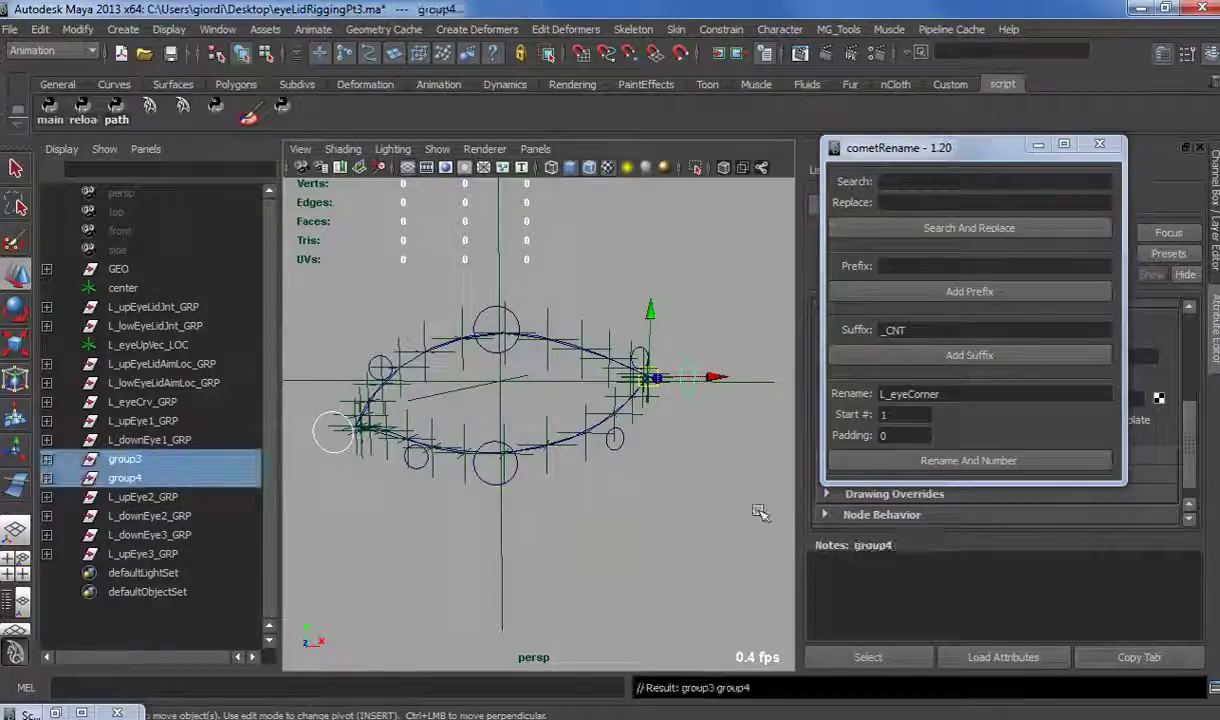
pyautogui.click(836, 460)
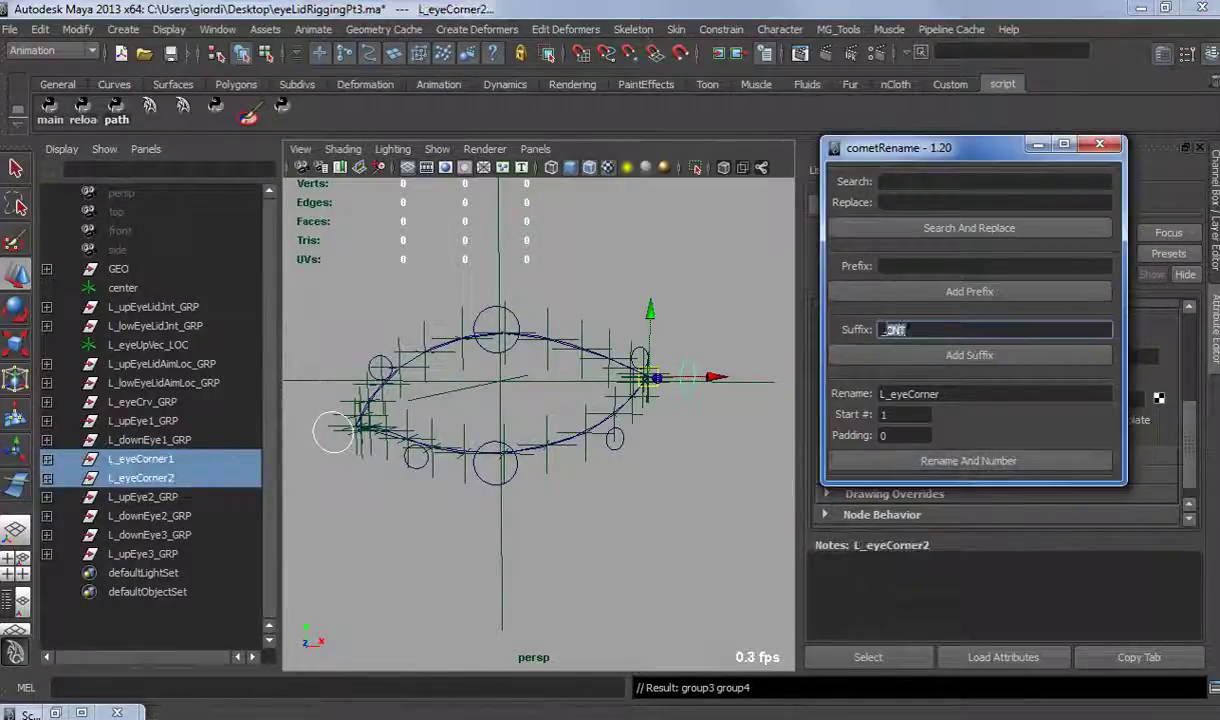
pyautogui.doubleClick(884, 329)
pyautogui.write('_GRP')
pyautogui.click(940, 355)
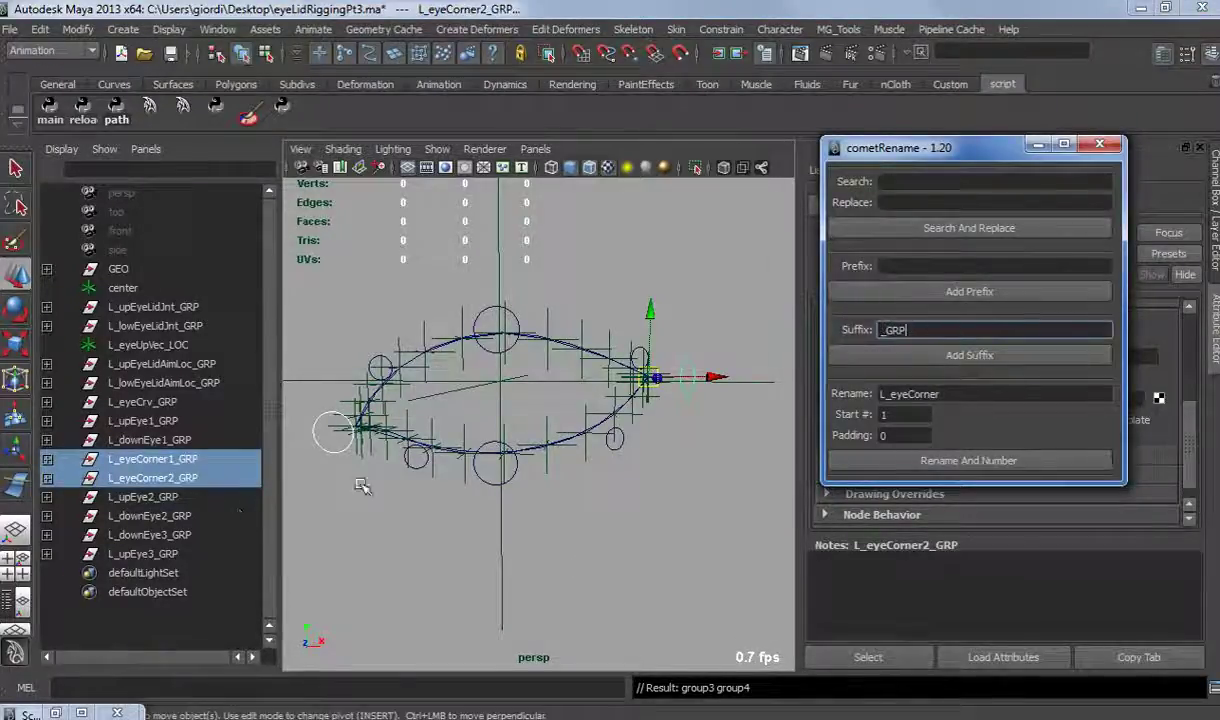
# Step: Group the eight control groups, from L_upEye1_GRP through L_upEye3_GRP, under one new parent group
pyautogui.click(141, 366)
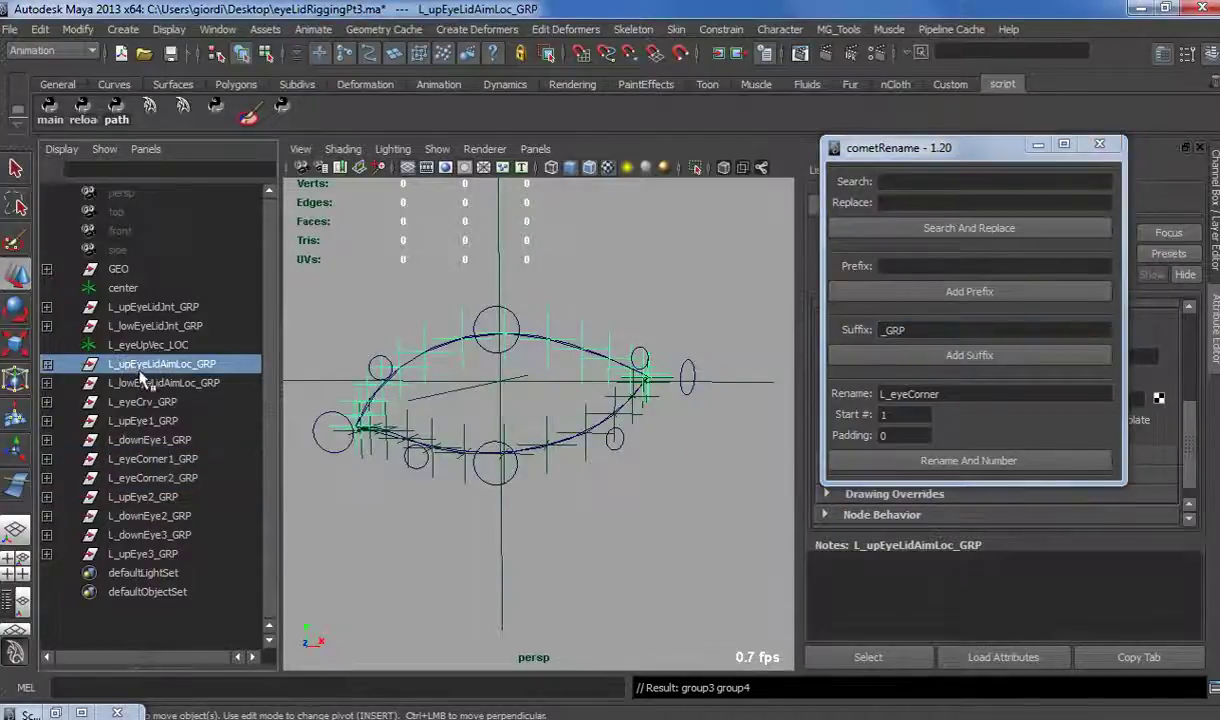
pyautogui.click(141, 386)
pyautogui.click(127, 403)
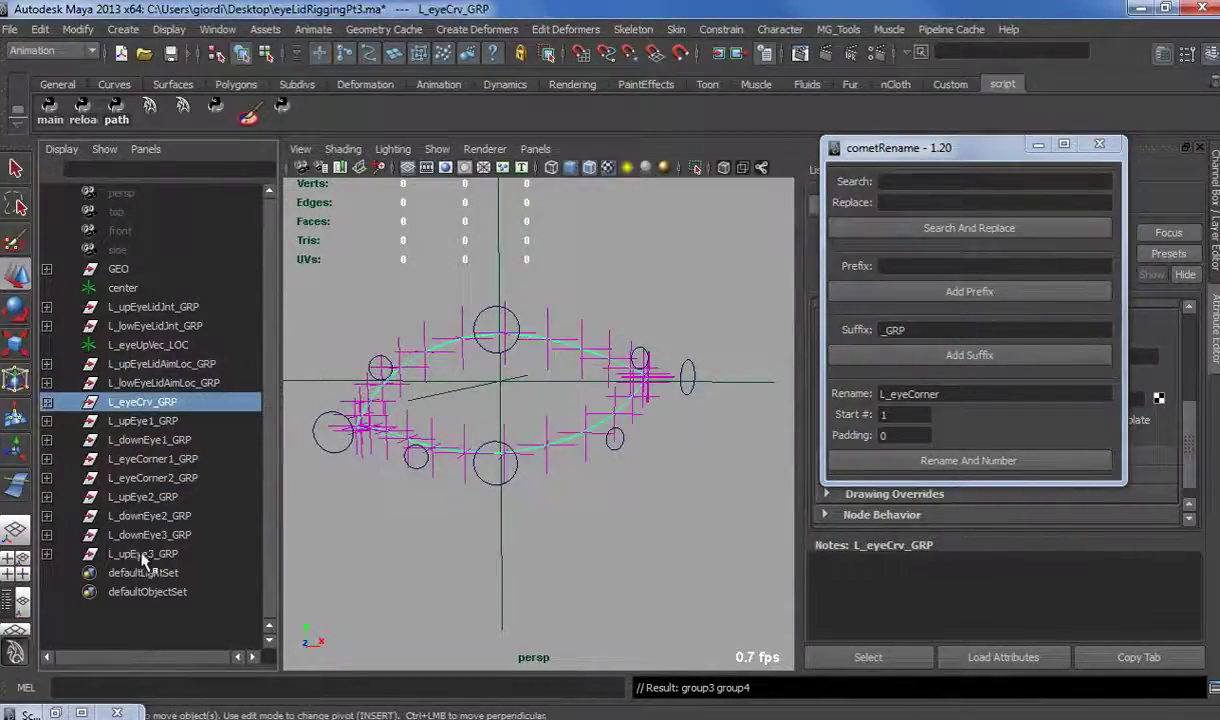
pyautogui.keyDown('shift'); pyautogui.click(141, 555); pyautogui.keyUp('shift')
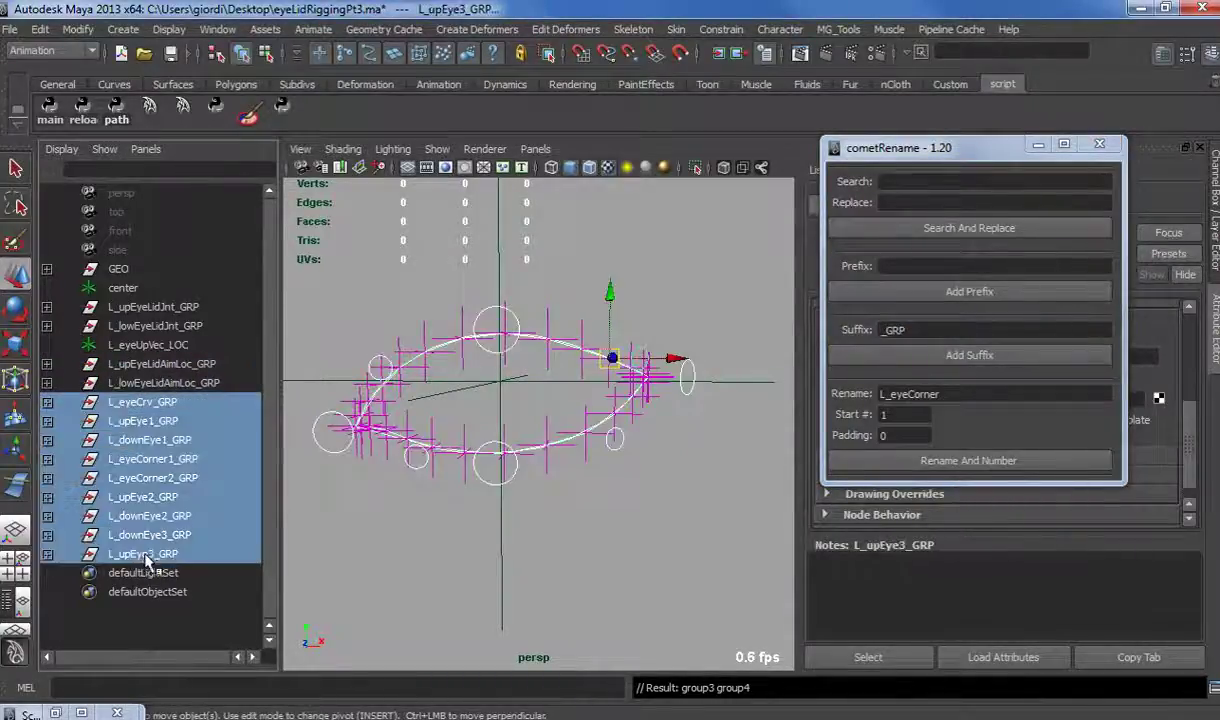
pyautogui.click(139, 422)
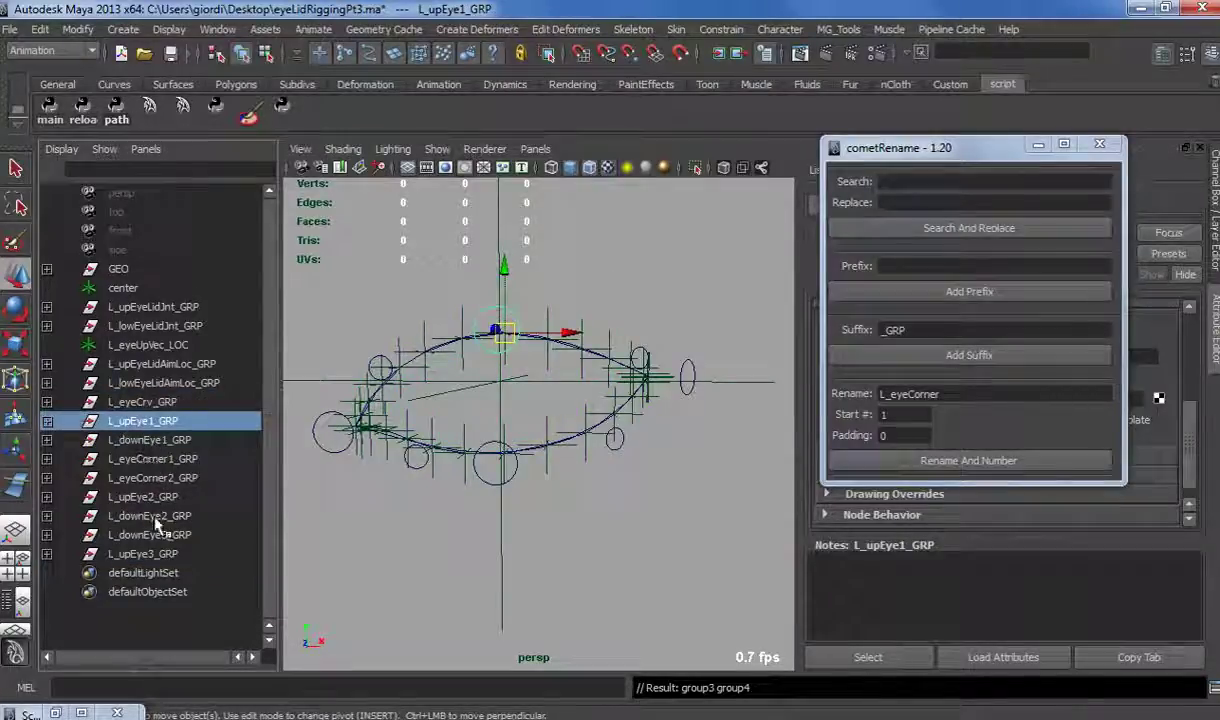
pyautogui.keyDown('shift'); pyautogui.click(160, 554); pyautogui.keyUp('shift')
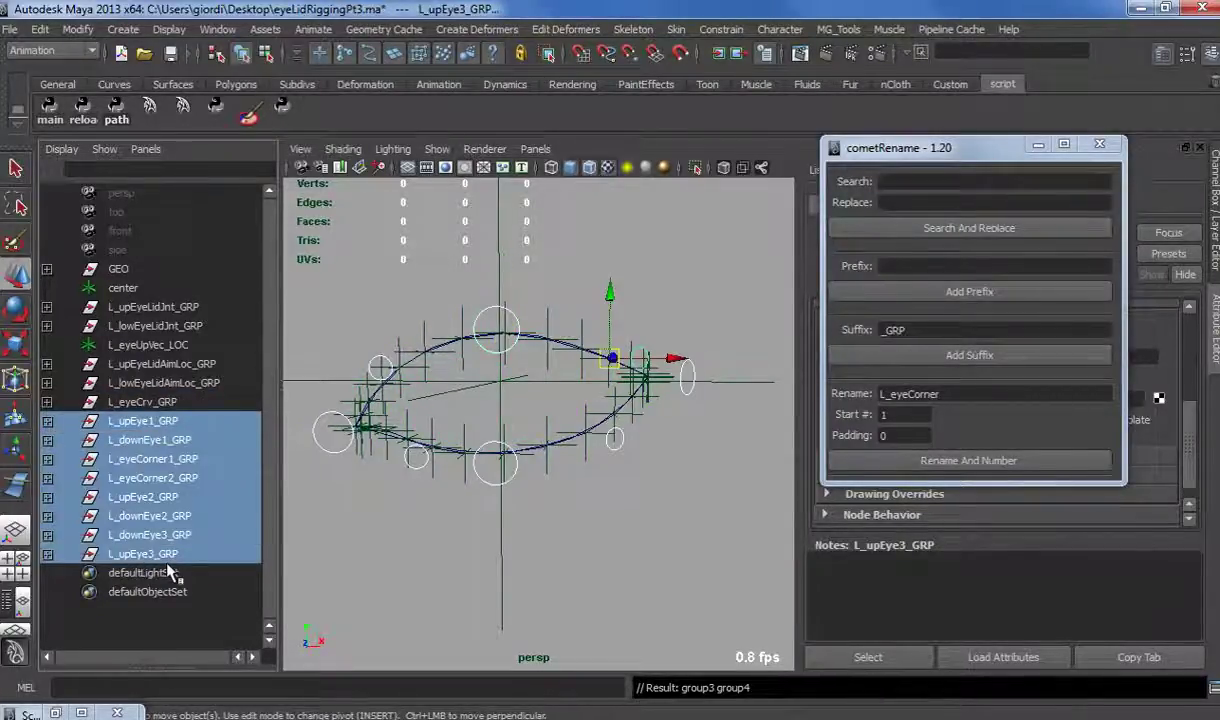
pyautogui.hotkey('ctrl', 'g')
# Step: Rename the new parent group of the eyelid controls as L_eyeCnt_GRP and close the cometRename window
pyautogui.doubleClick(125, 422)
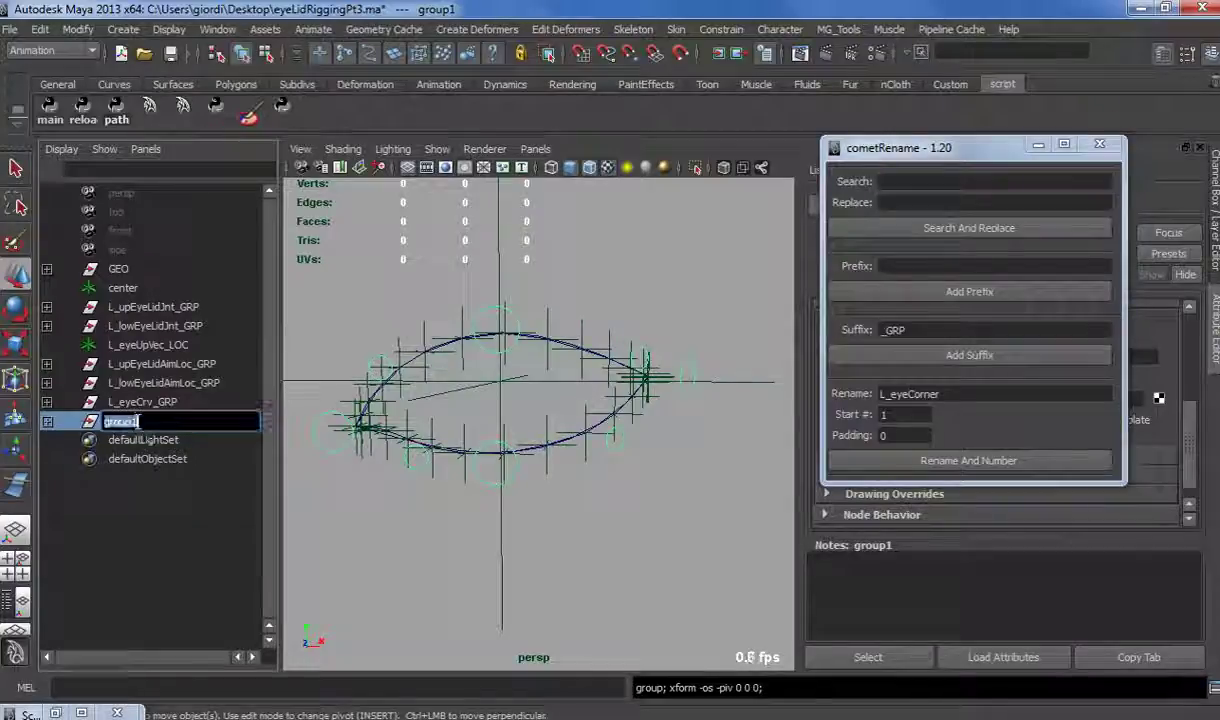
pyautogui.write('L_ey')
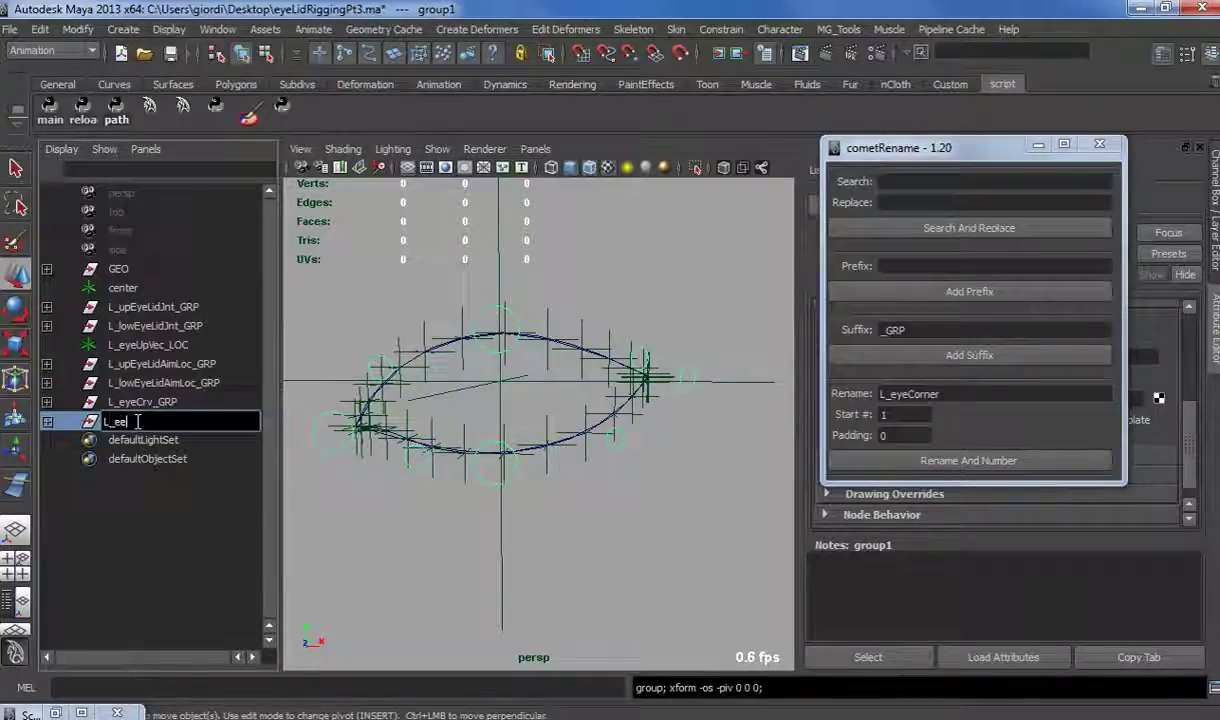
pyautogui.write('eC')
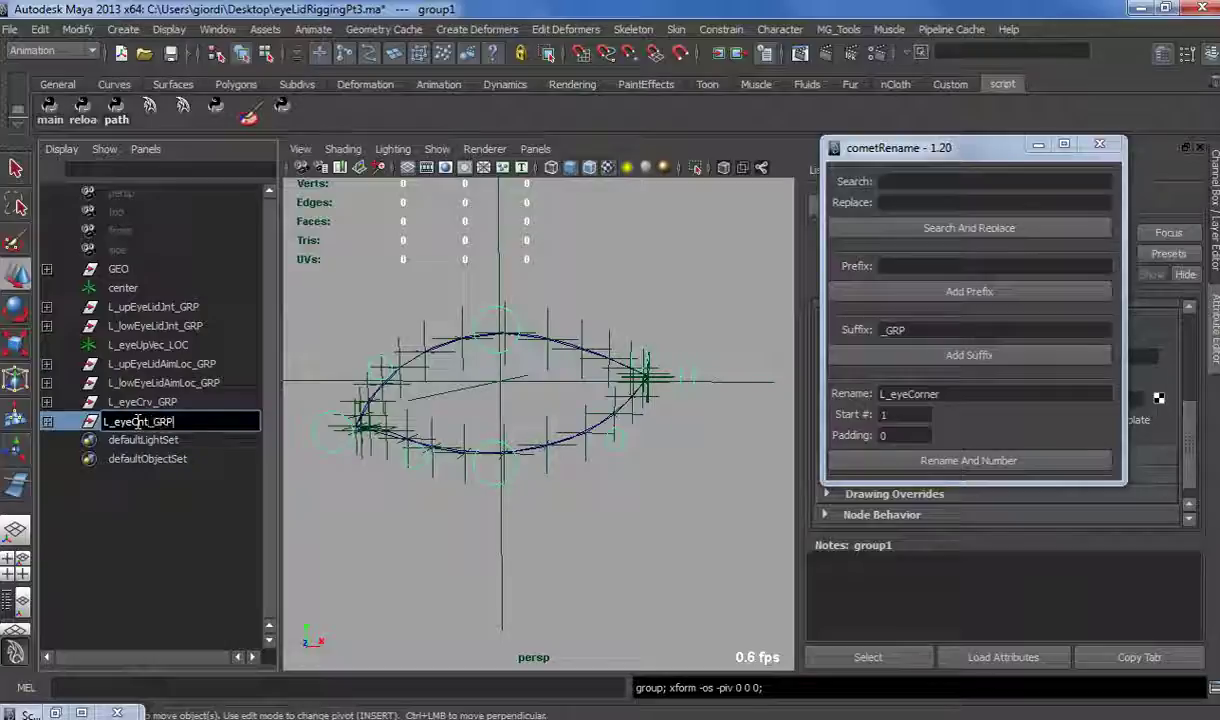
pyautogui.write('nt_GRP')
pyautogui.press('Return')
pyautogui.click(1100, 145)
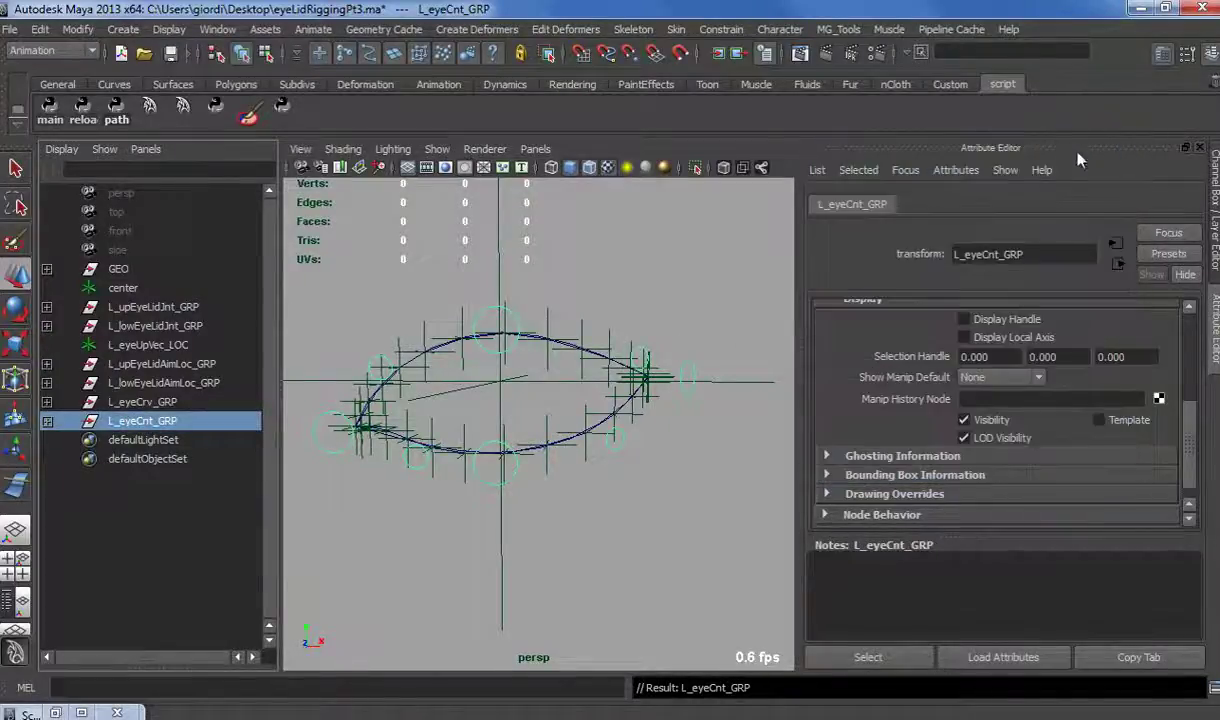
# Step: Enable drawing overrides on L_eyeCnt_GRP and set its override color to red
pyautogui.doubleClick(977, 151)
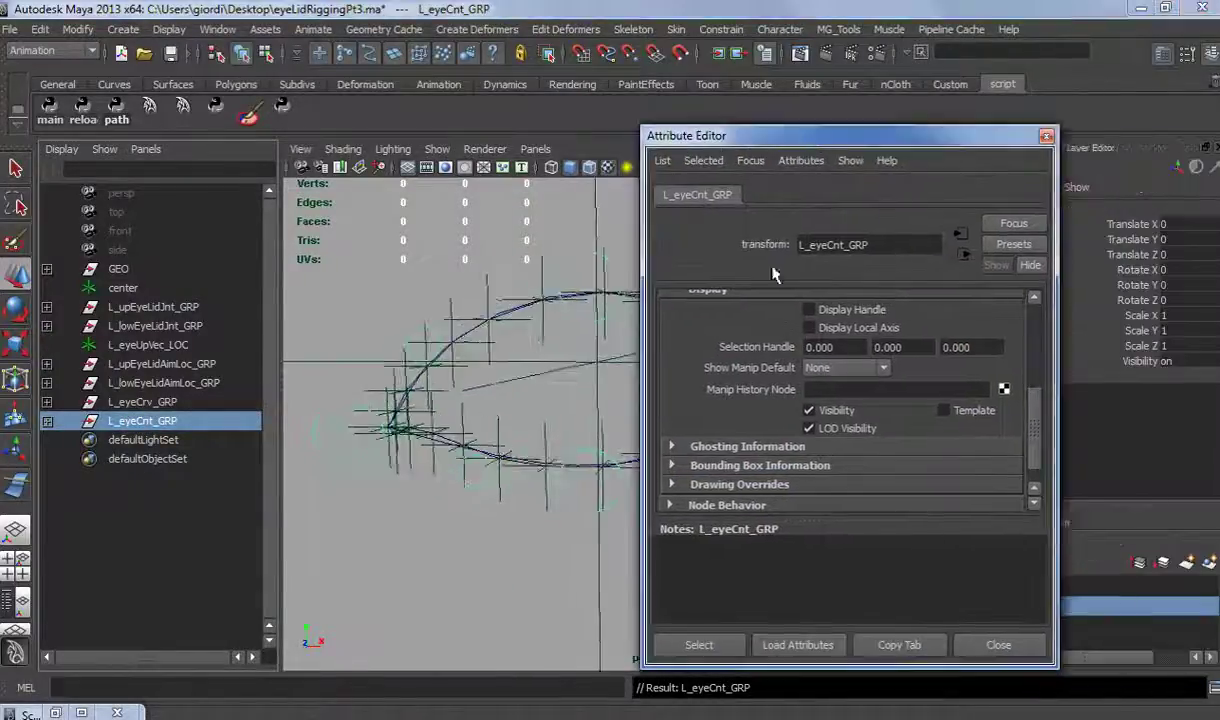
pyautogui.click(740, 458)
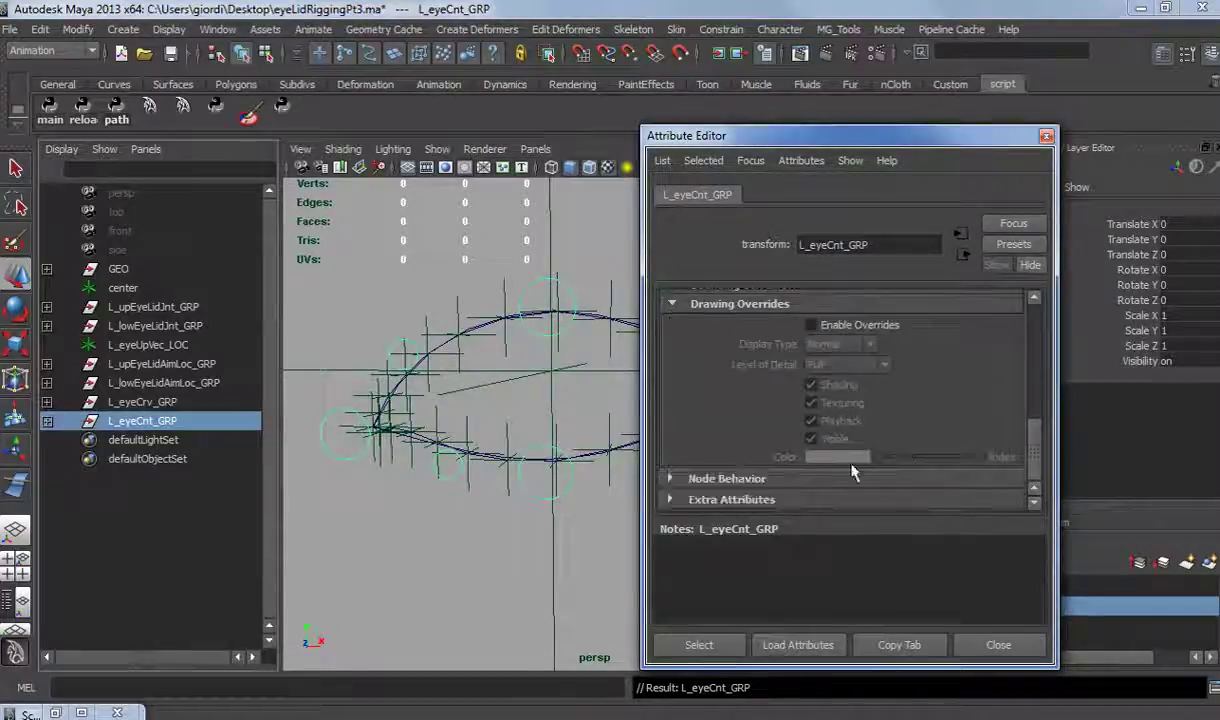
pyautogui.click(810, 327)
pyautogui.moveTo(880, 457); pyautogui.dragTo(921, 466)
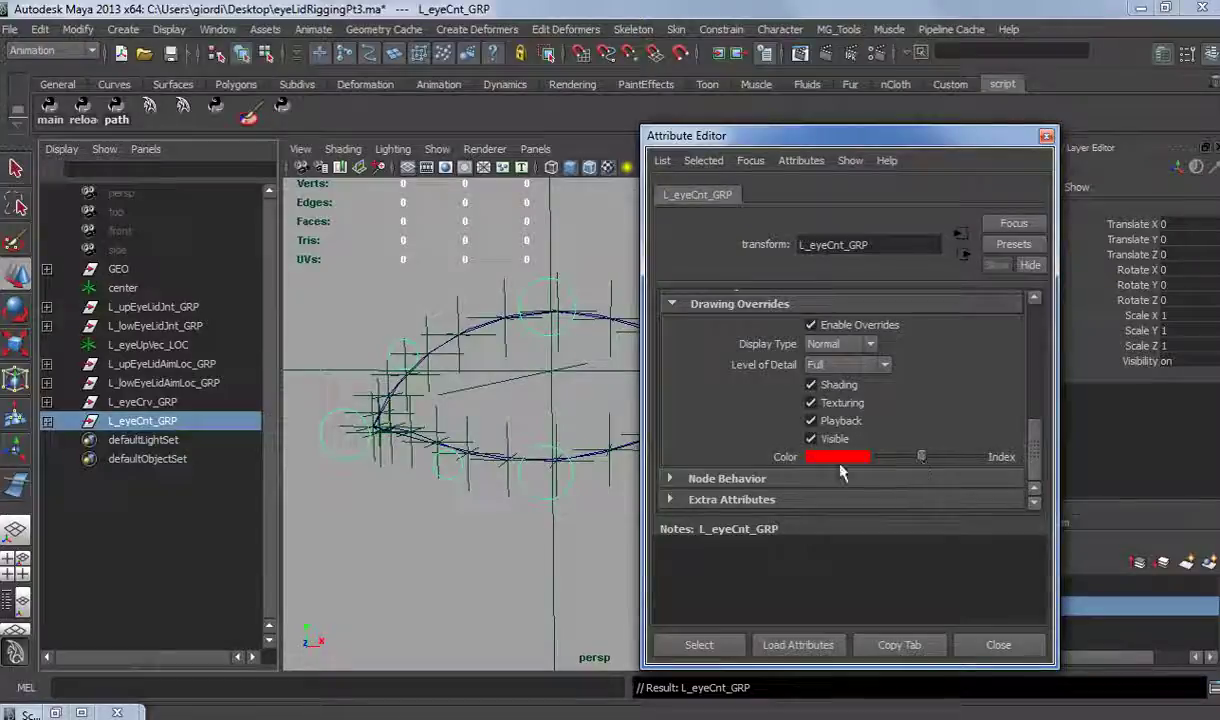
# Step: Enable drawing overrides on the small circles L_upEye2_CNT and L_downEye2_CNT and set their color to yellow
pyautogui.click(403, 340)
pyautogui.click(810, 325)
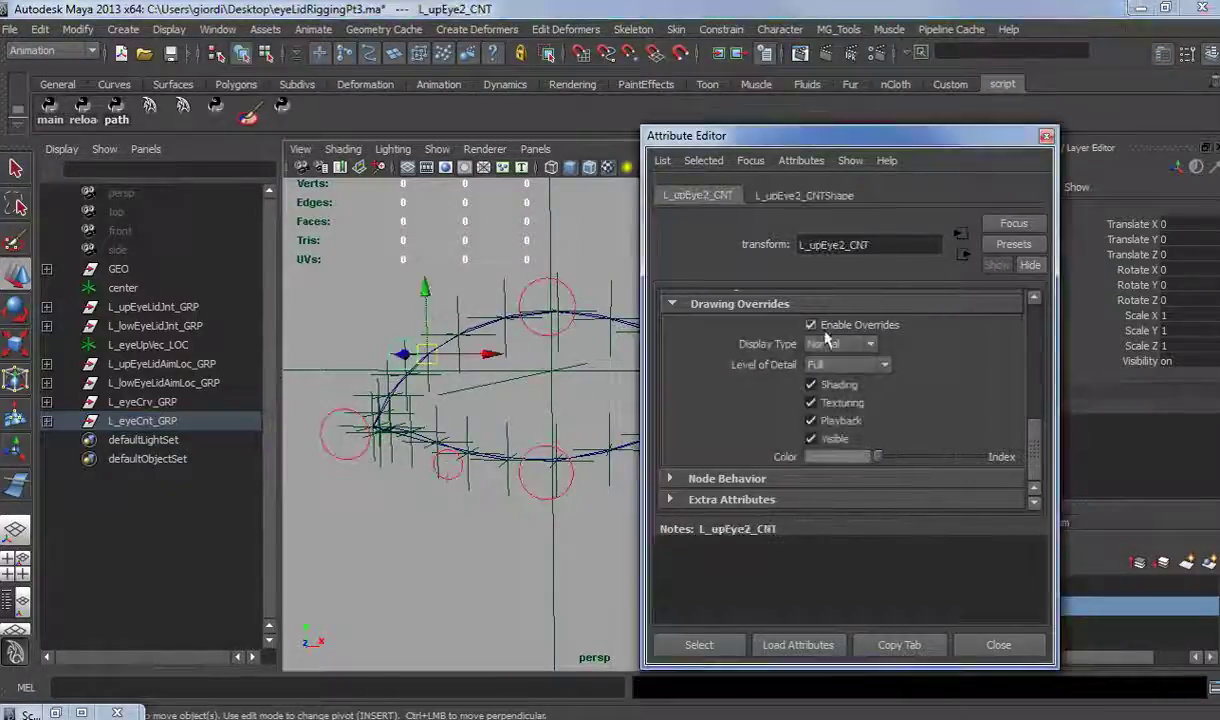
pyautogui.moveTo(887, 463); pyautogui.dragTo(935, 459)
pyautogui.click(441, 466)
pyautogui.click(443, 475)
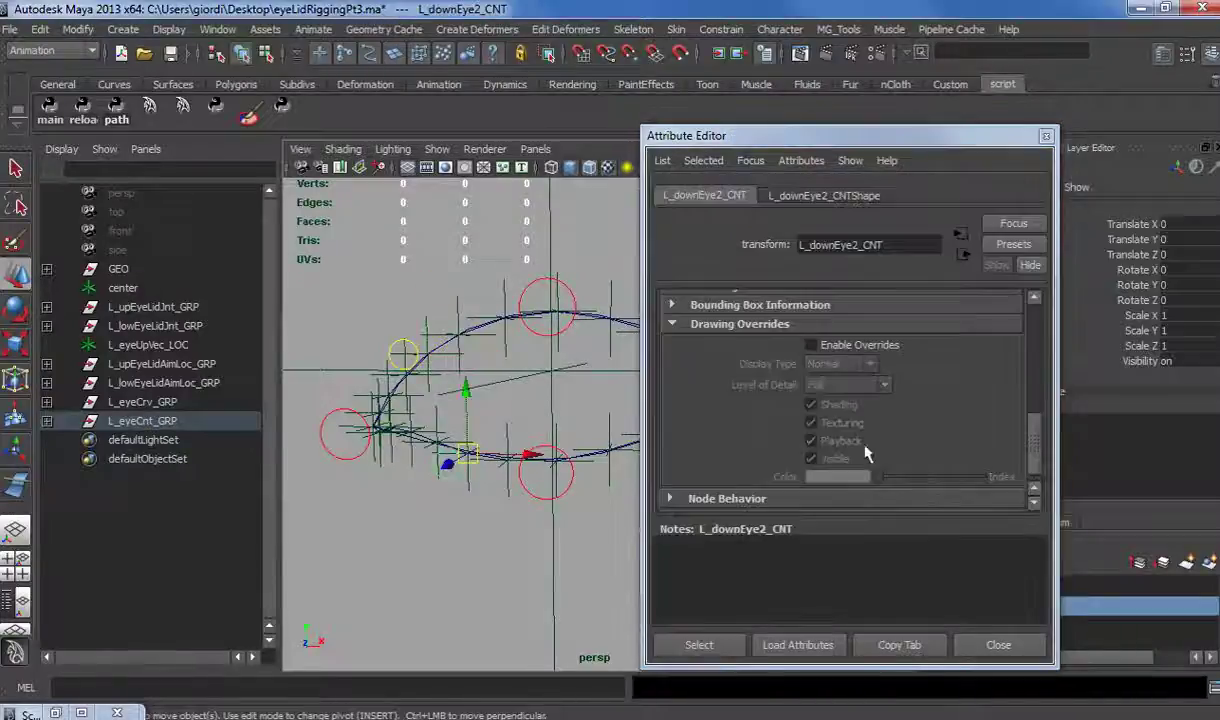
pyautogui.click(824, 344)
pyautogui.moveTo(878, 477); pyautogui.dragTo(932, 490)
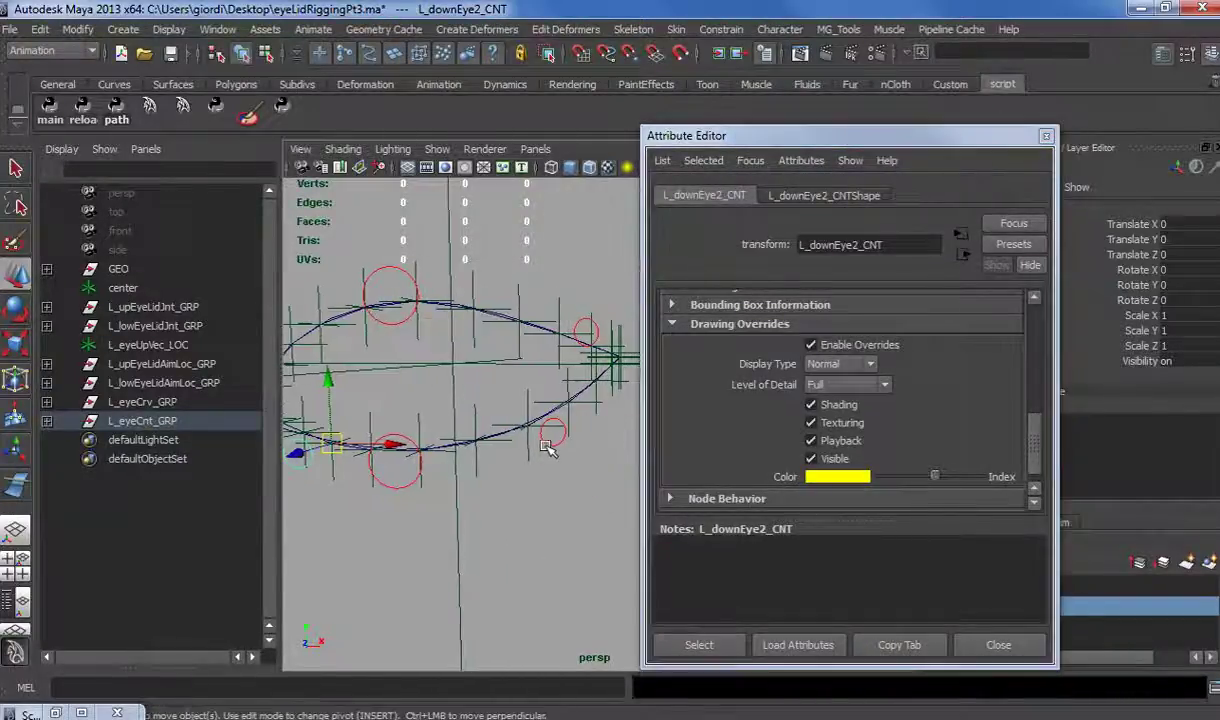
# Step: Give the small circles L_downEye3_CNT and L_upEye3_CNT a yellow drawing override and close the Attribute Editor
pyautogui.click(524, 428)
pyautogui.click(810, 344)
pyautogui.moveTo(878, 477); pyautogui.dragTo(929, 501)
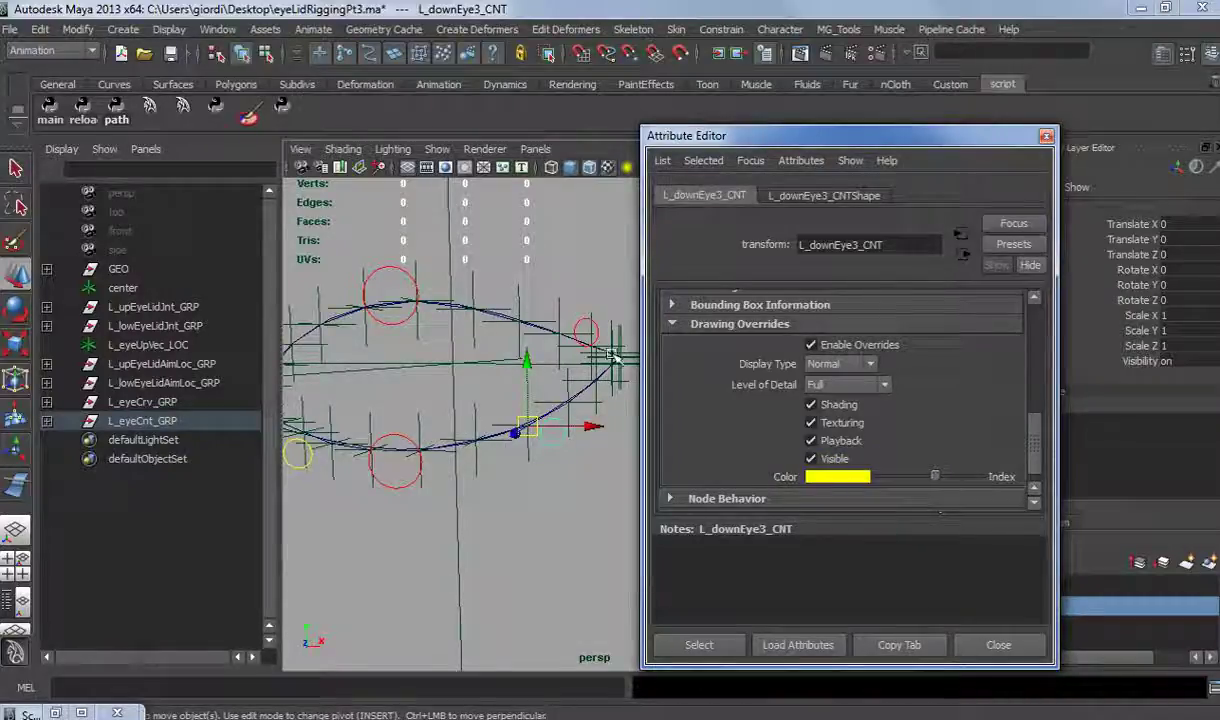
pyautogui.click(580, 320)
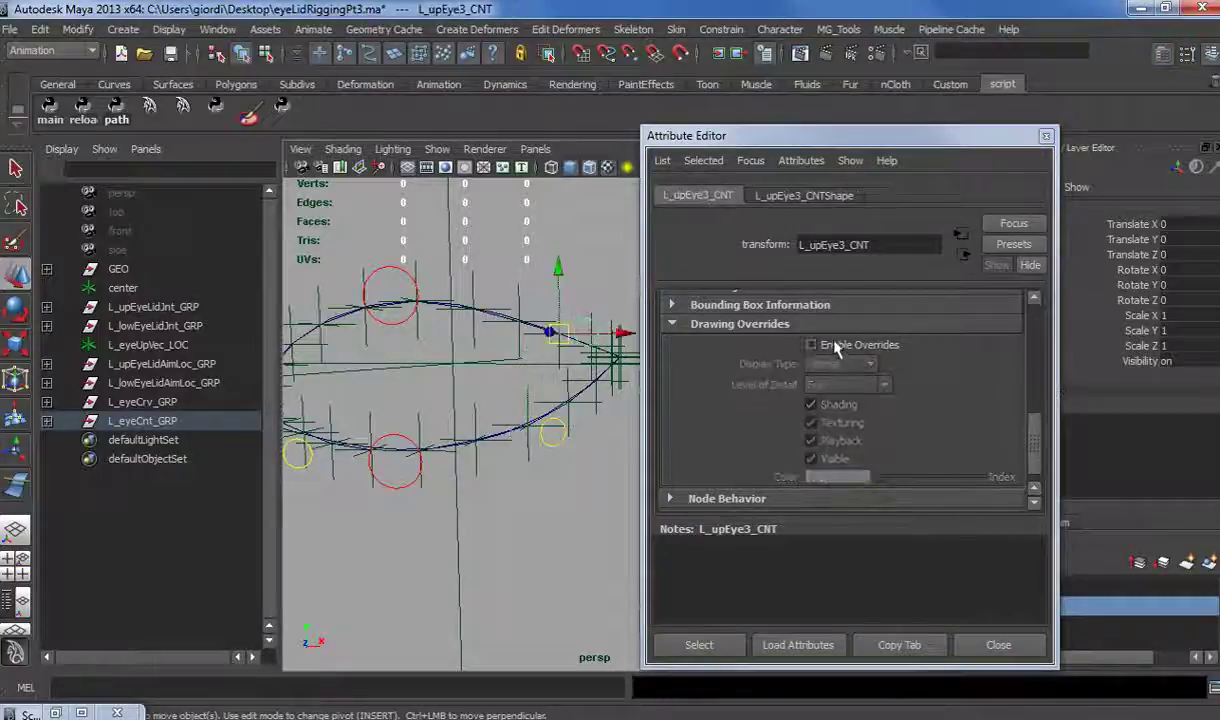
pyautogui.click(834, 345)
pyautogui.moveTo(880, 480); pyautogui.dragTo(937, 497)
pyautogui.click(1045, 136)
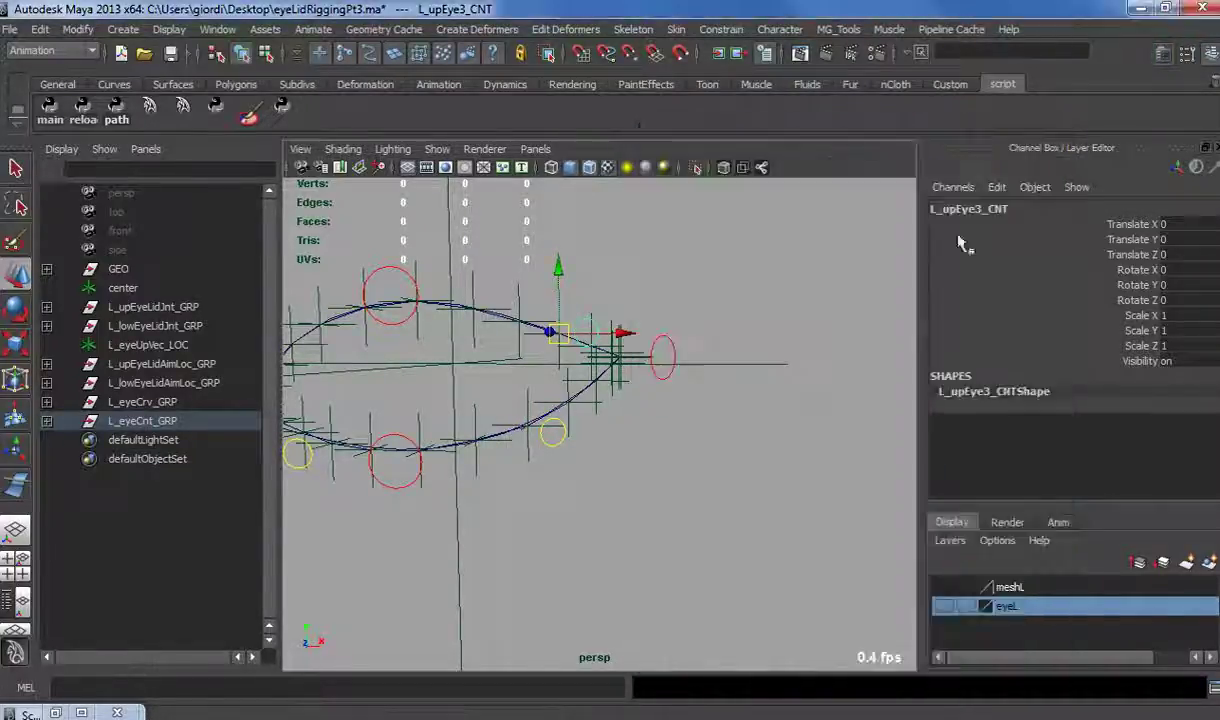
# Step: Start a new attribute with the long name secondaryCnt for the middle lid controls L_upEye1_CNT and L_downEye1_CNT
pyautogui.click(596, 501)
pyautogui.keyDown('alt'); pyautogui.moveTo(594, 502); pyautogui.dragTo(562, 502, button='right'); pyautogui.keyUp('alt')
pyautogui.keyDown('alt'); pyautogui.moveTo(562, 502); pyautogui.dragTo(665, 487, button='middle'); pyautogui.keyUp('alt')
pyautogui.scroll(1, 666, 488)
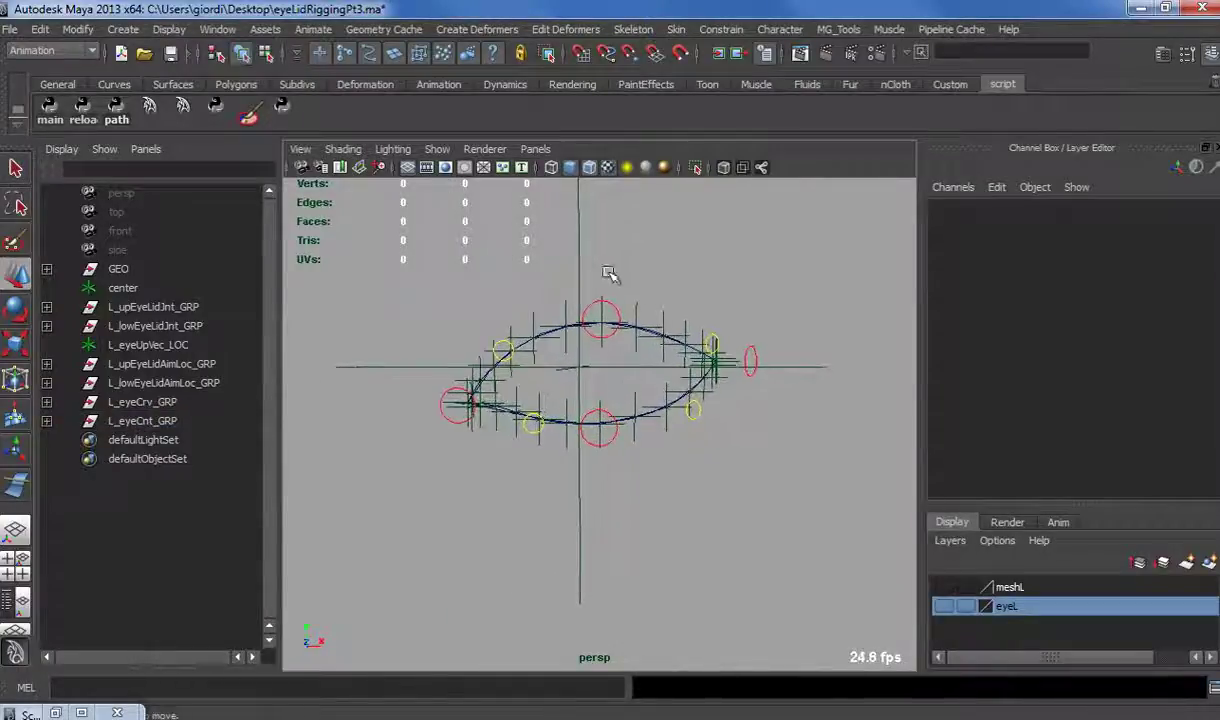
pyautogui.click(597, 303)
pyautogui.click(599, 442)
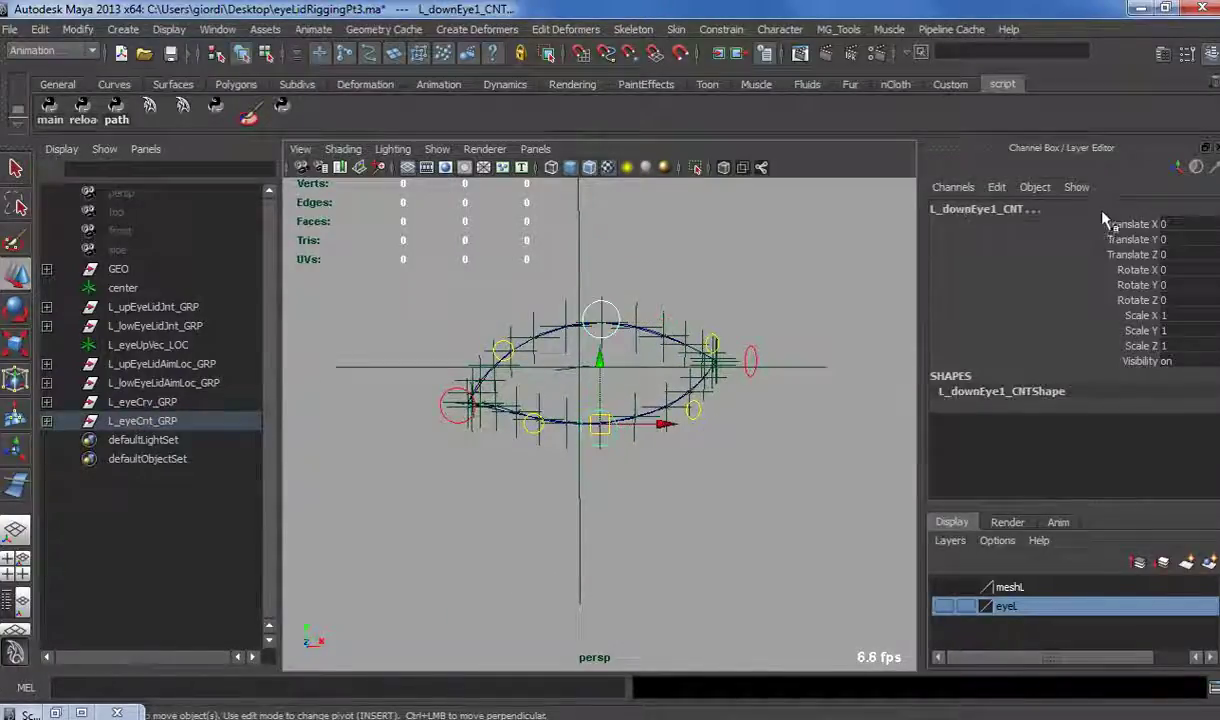
pyautogui.click(997, 190)
pyautogui.click(996, 320)
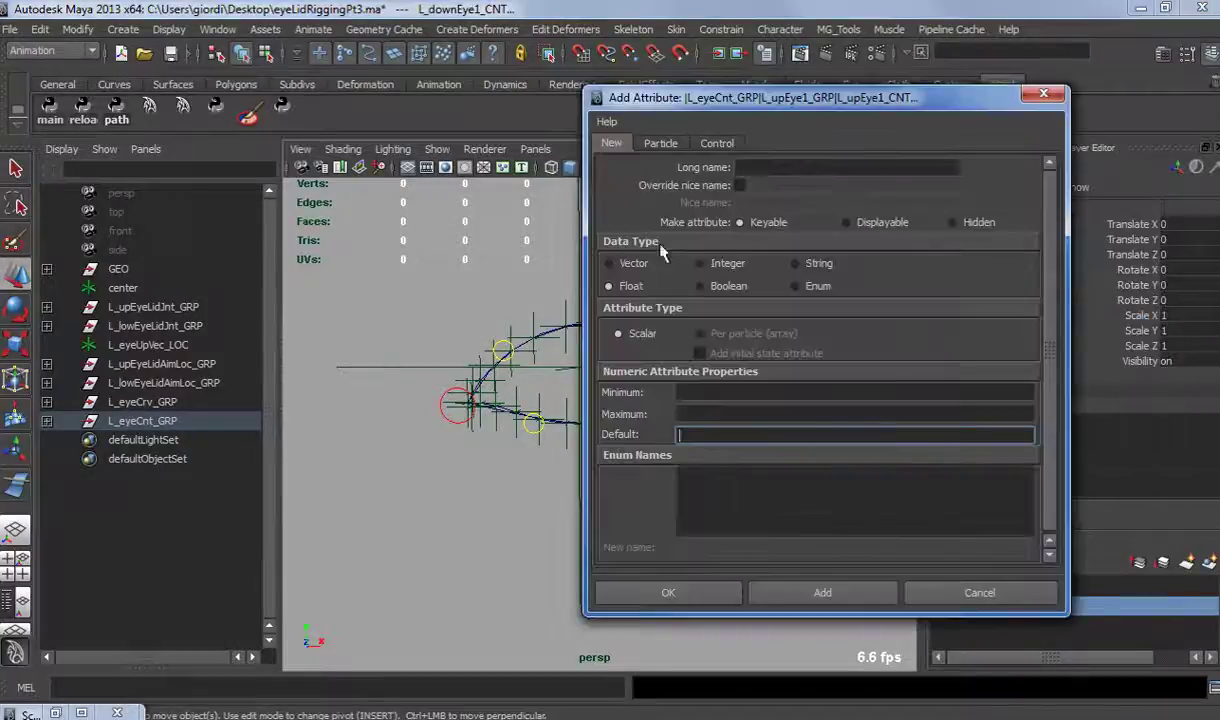
pyautogui.click(802, 169)
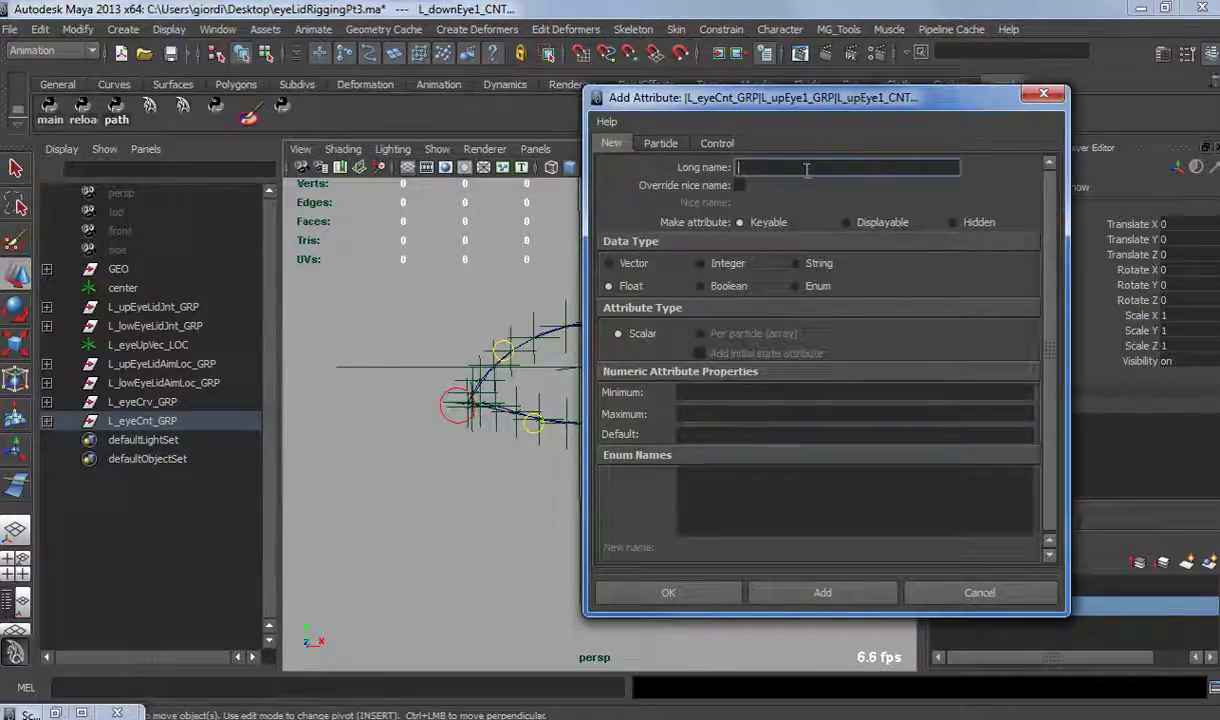
pyautogui.write('secondaryCnt')
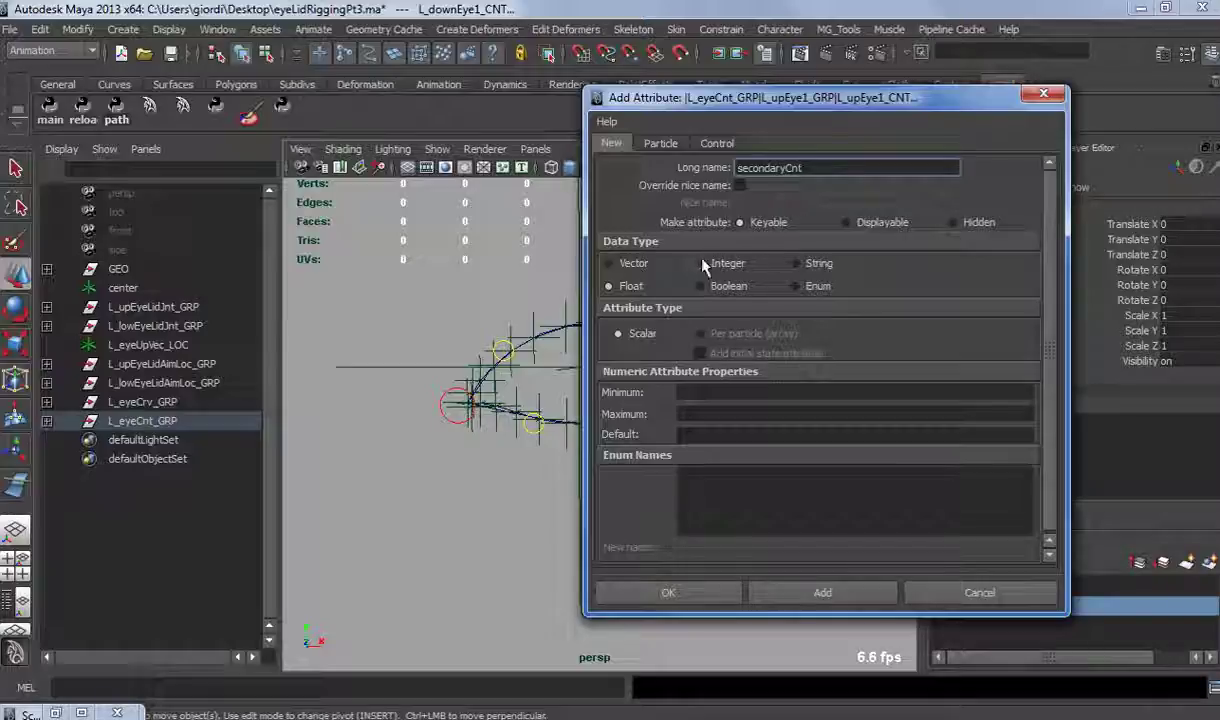
# Step: Make the secondaryCnt attribute an integer with minimum 0 and maximum 1, and add it to the selected controls
pyautogui.click(702, 264)
pyautogui.click(718, 393)
pyautogui.write('0')
pyautogui.press('capslock')
pyautogui.write('1')
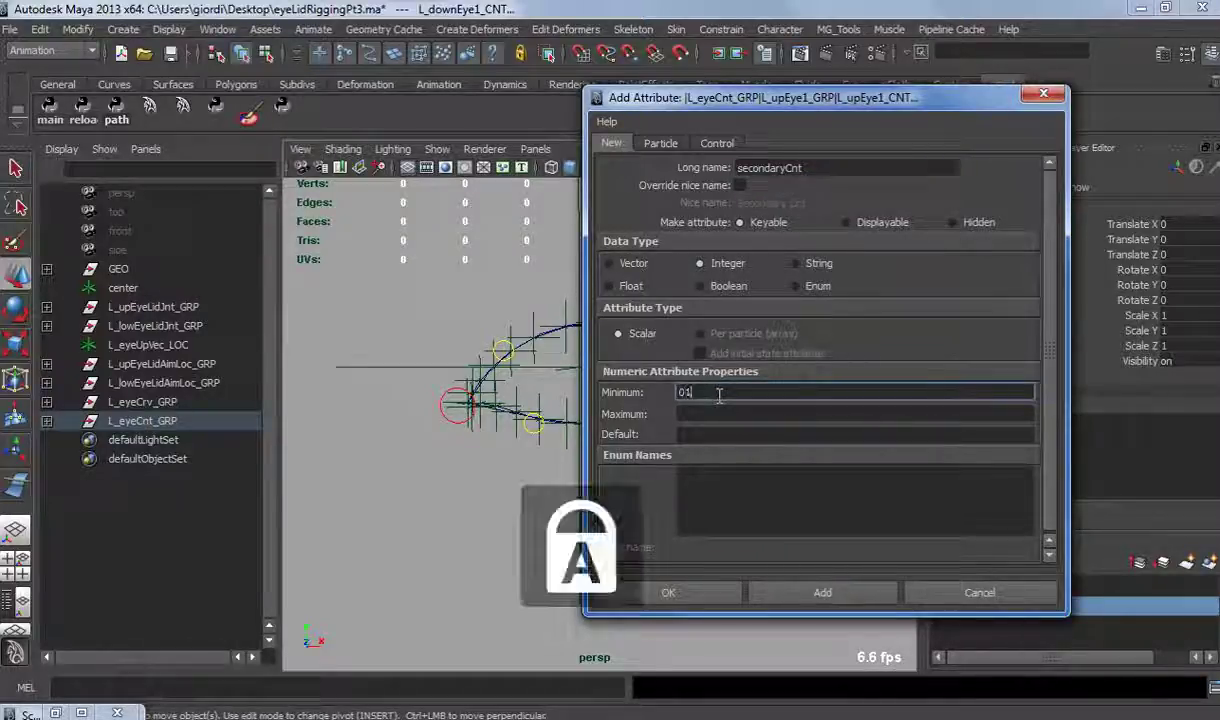
pyautogui.press('Tab')
pyautogui.press('capslock')
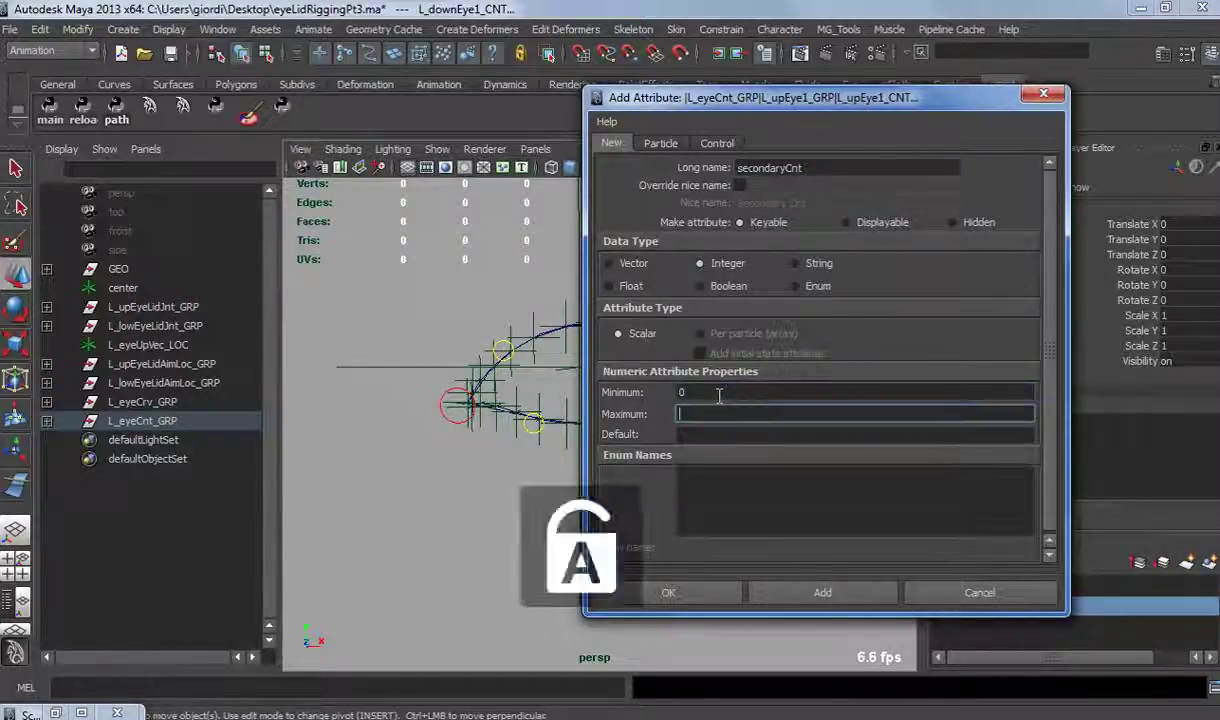
pyautogui.write('1')
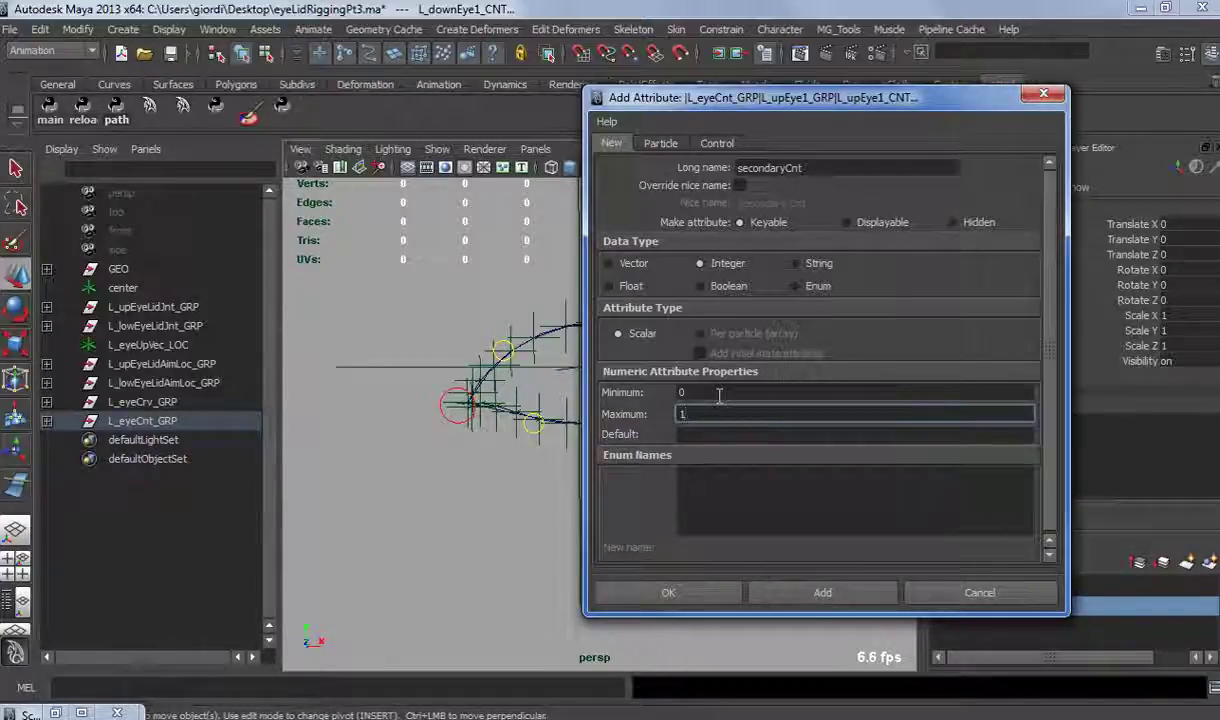
pyautogui.click(645, 597)
# Step: Set Secondary Cnt to 1 on both middle lid controls
pyautogui.click(1060, 378)
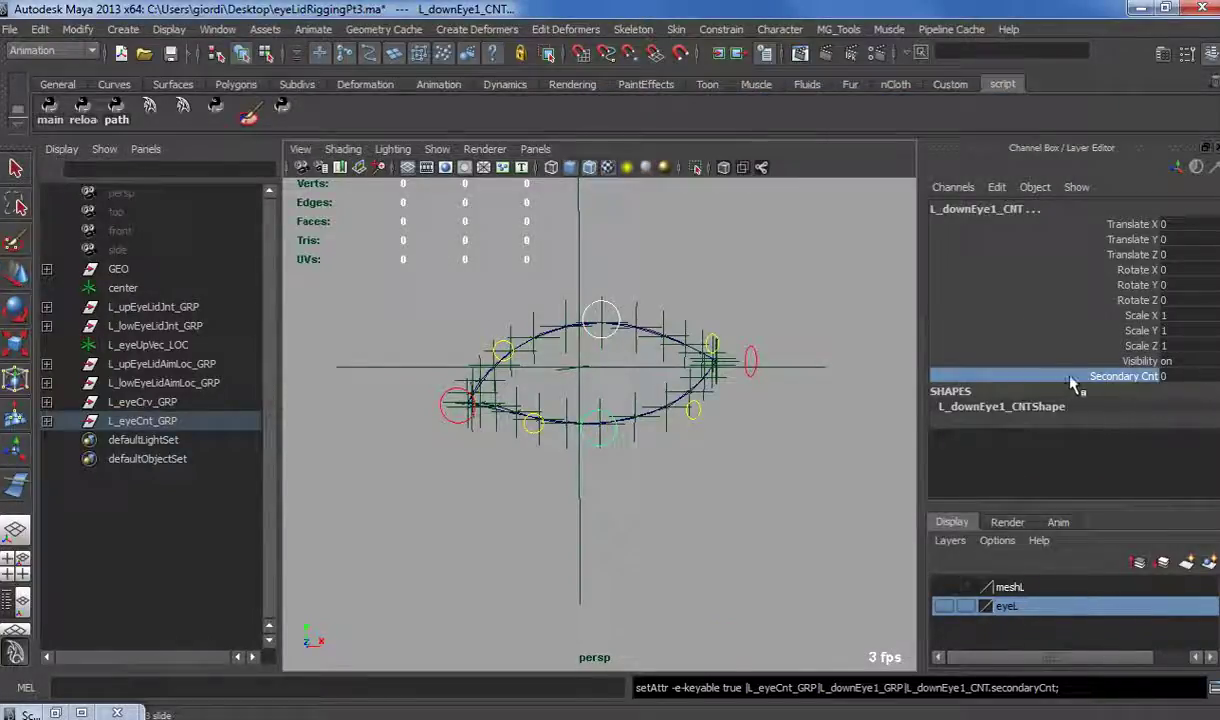
pyautogui.moveTo(784, 413); pyautogui.dragTo(827, 507, button='middle')
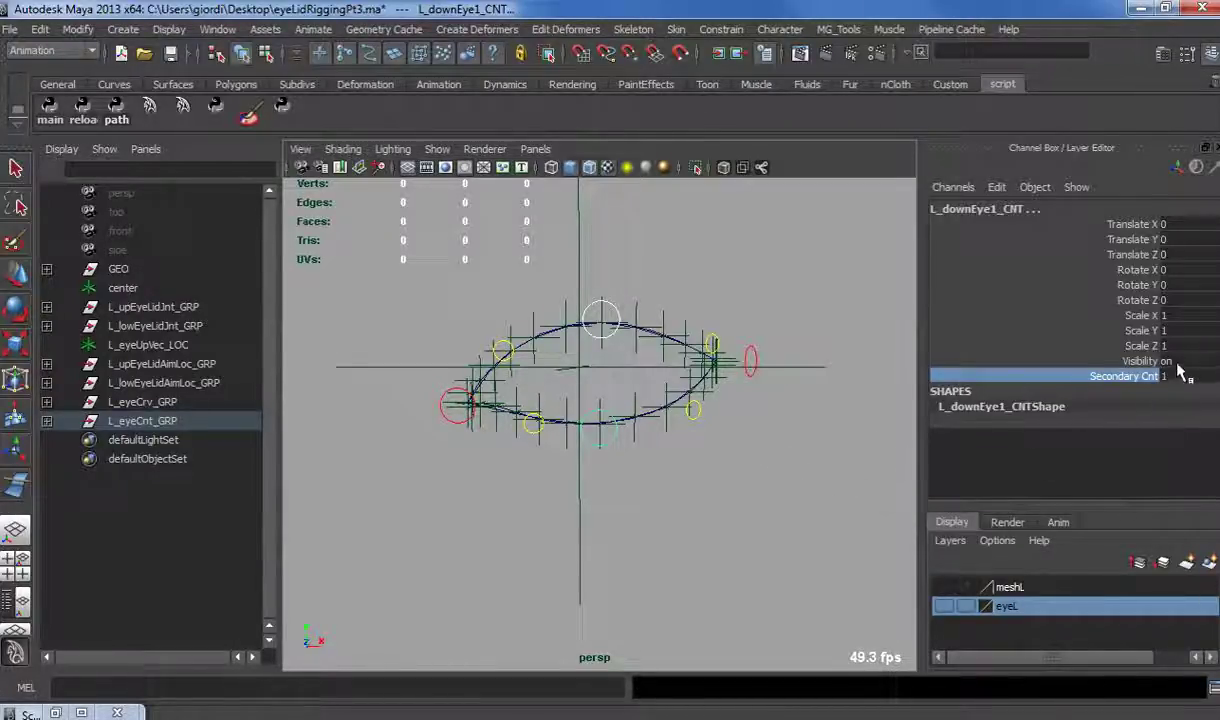
pyautogui.doubleClick(1172, 360)
pyautogui.click(1112, 358)
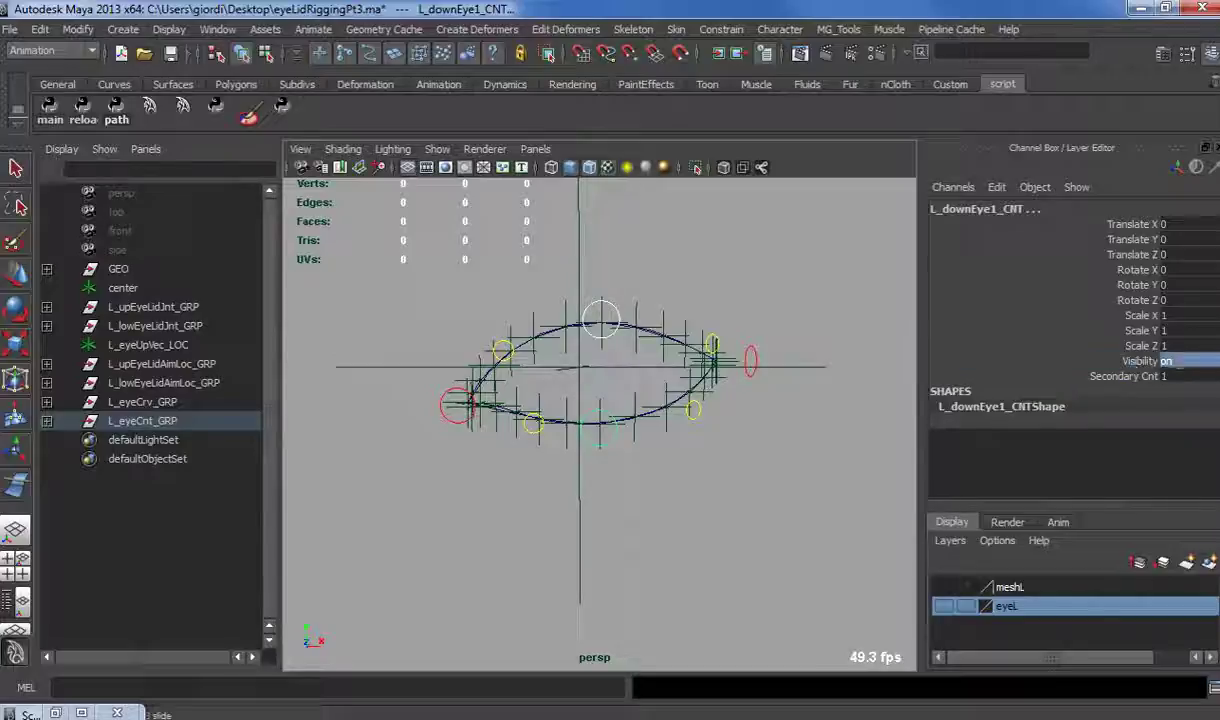
# Step: Set Secondary Cnt to 0 on L_downEye1_CNT alone
pyautogui.click(826, 438)
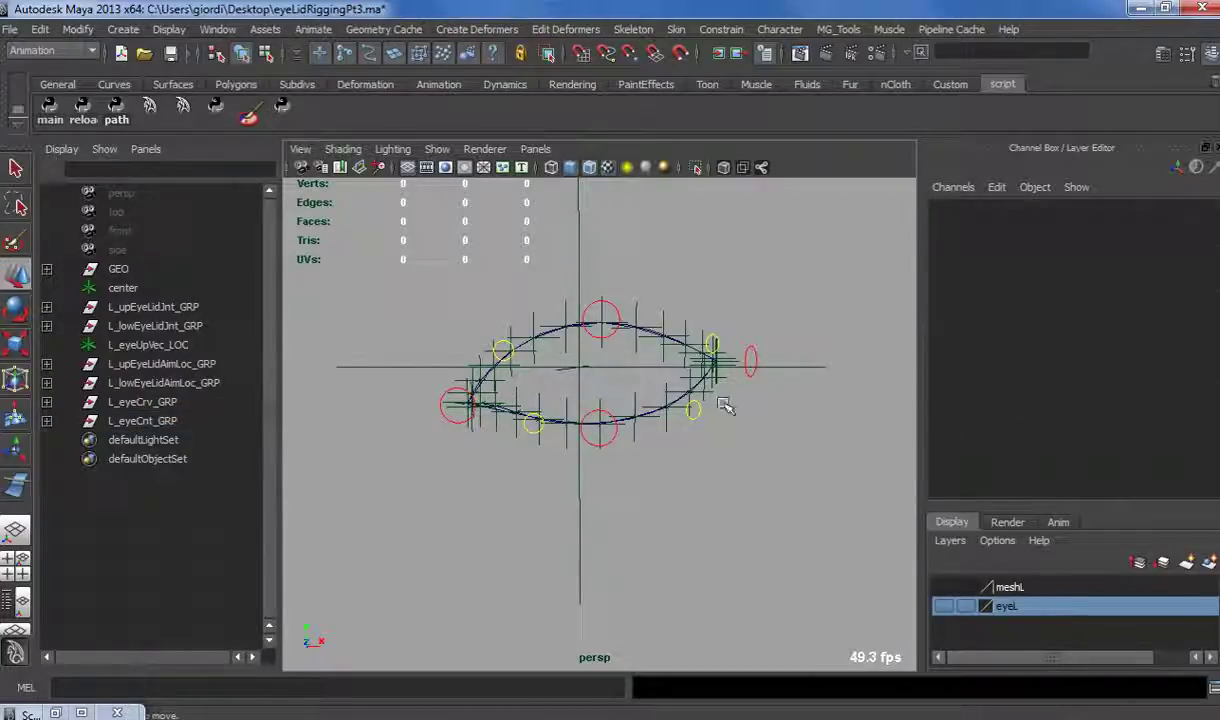
pyautogui.click(598, 437)
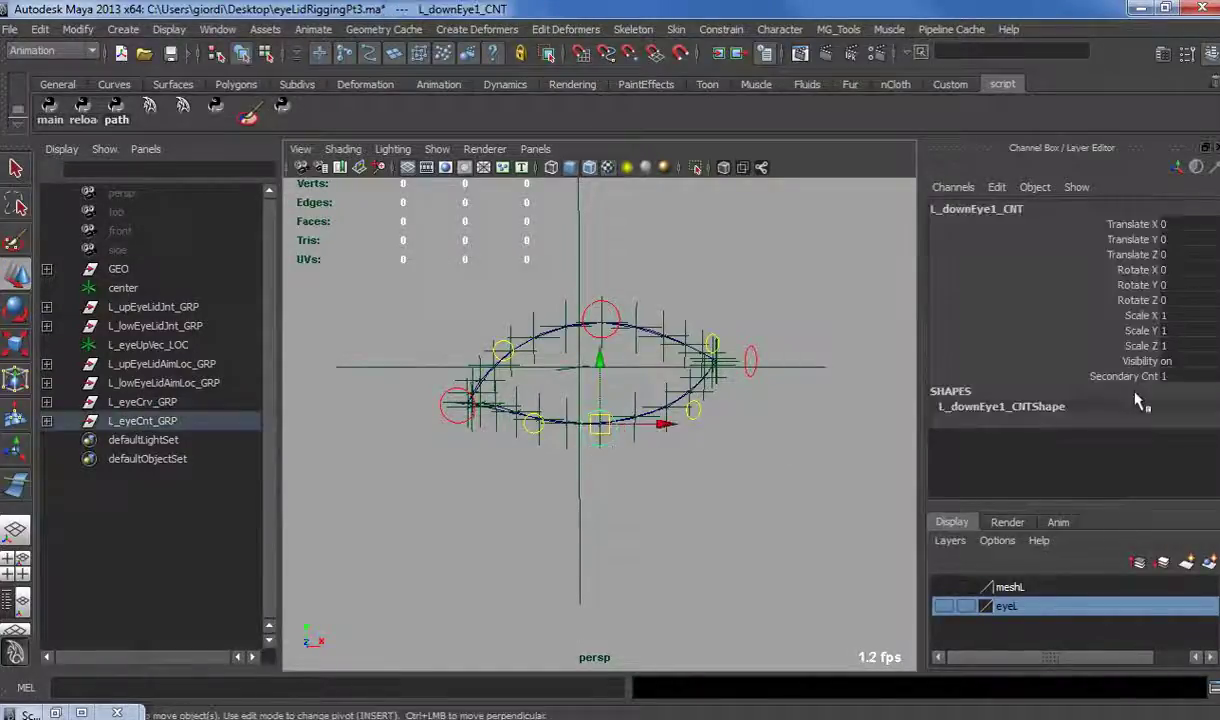
pyautogui.click(1085, 376)
pyautogui.moveTo(704, 463); pyautogui.dragTo(776, 461, button='middle')
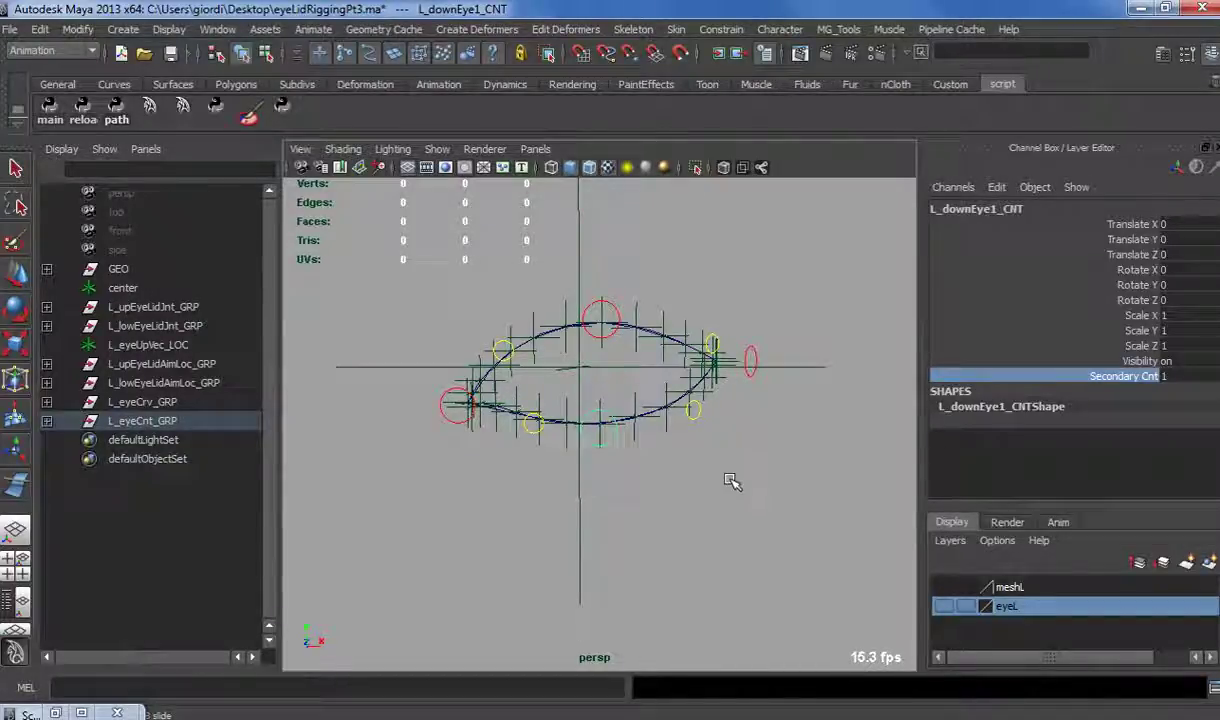
pyautogui.moveTo(825, 458); pyautogui.dragTo(664, 465, button='middle')
# Step: In the Connection Editor, connect L_downEye1_CNT's secondaryCnt to the visibility of L_downEye2_CNT and L_downEye3_CNT
pyautogui.scroll(5, 648, 481)
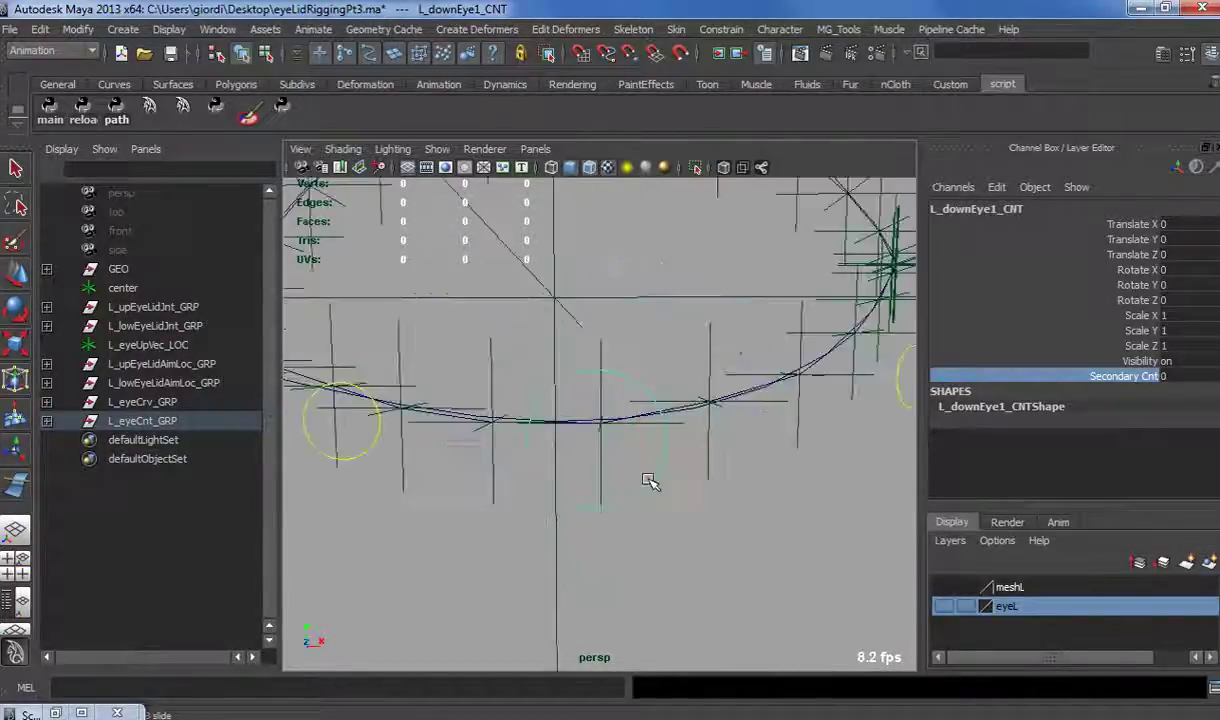
pyautogui.keyDown('alt'); pyautogui.moveTo(648, 482); pyautogui.dragTo(539, 496, button='right'); pyautogui.keyUp('alt')
pyautogui.click(950, 84)
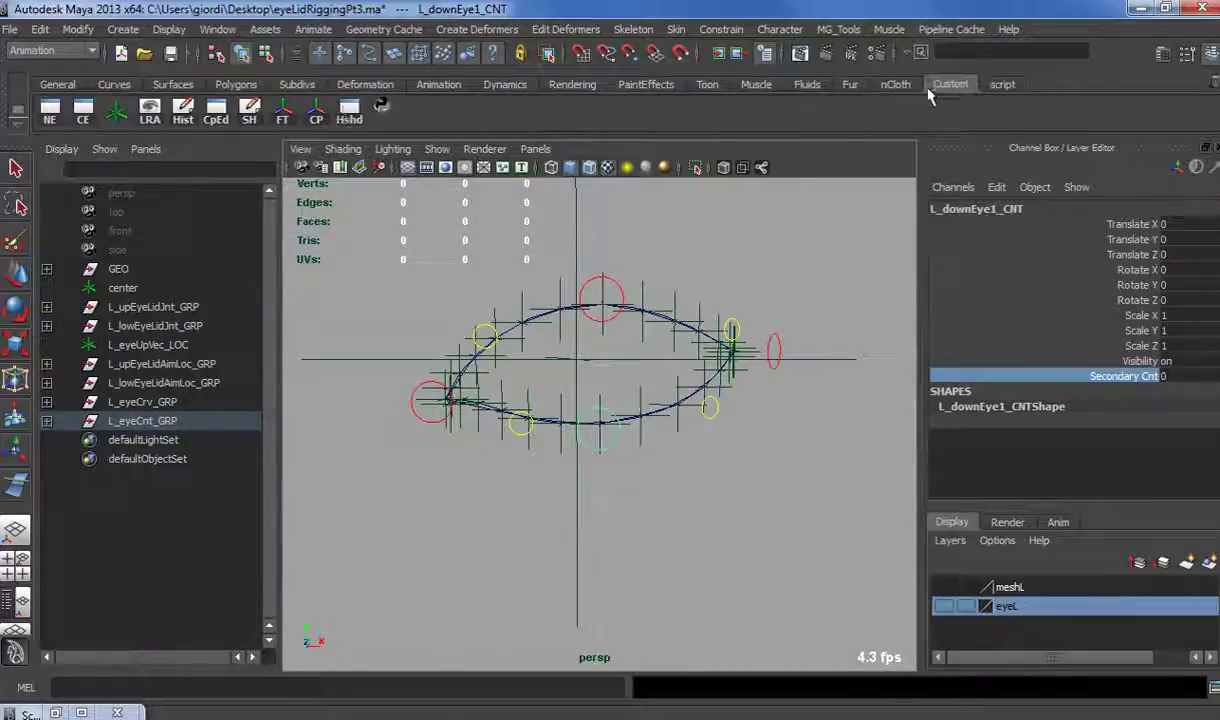
pyautogui.click(83, 112)
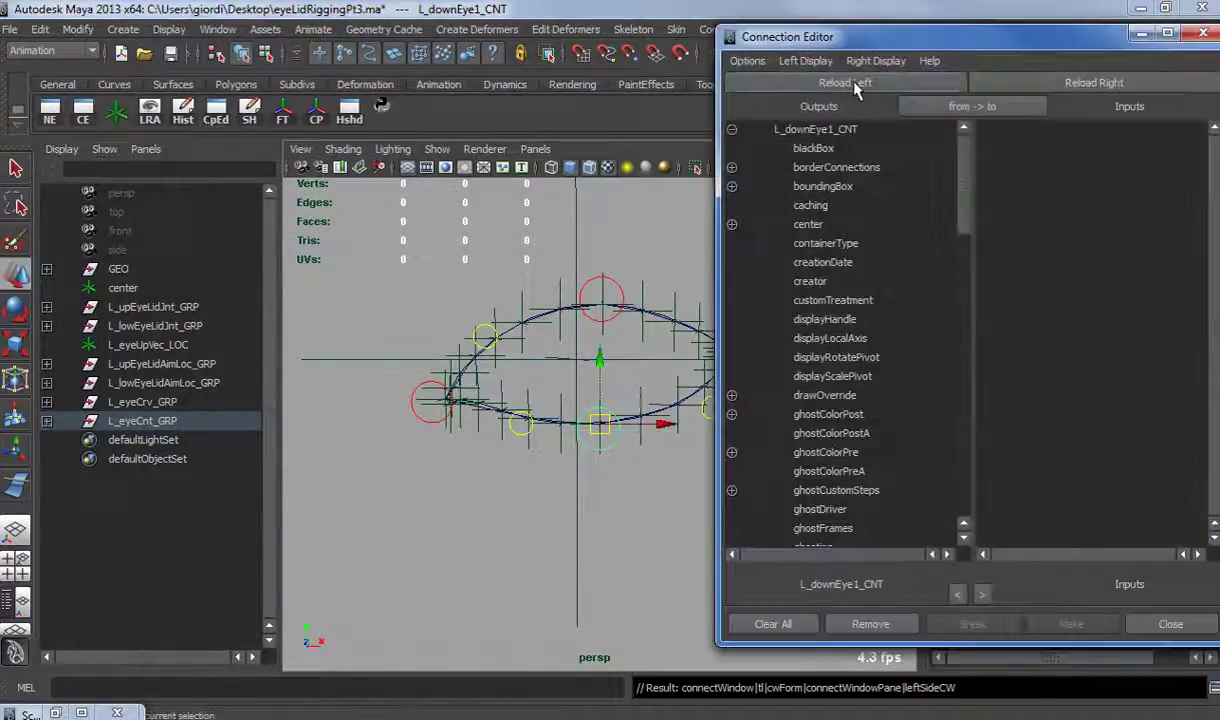
pyautogui.click(518, 424)
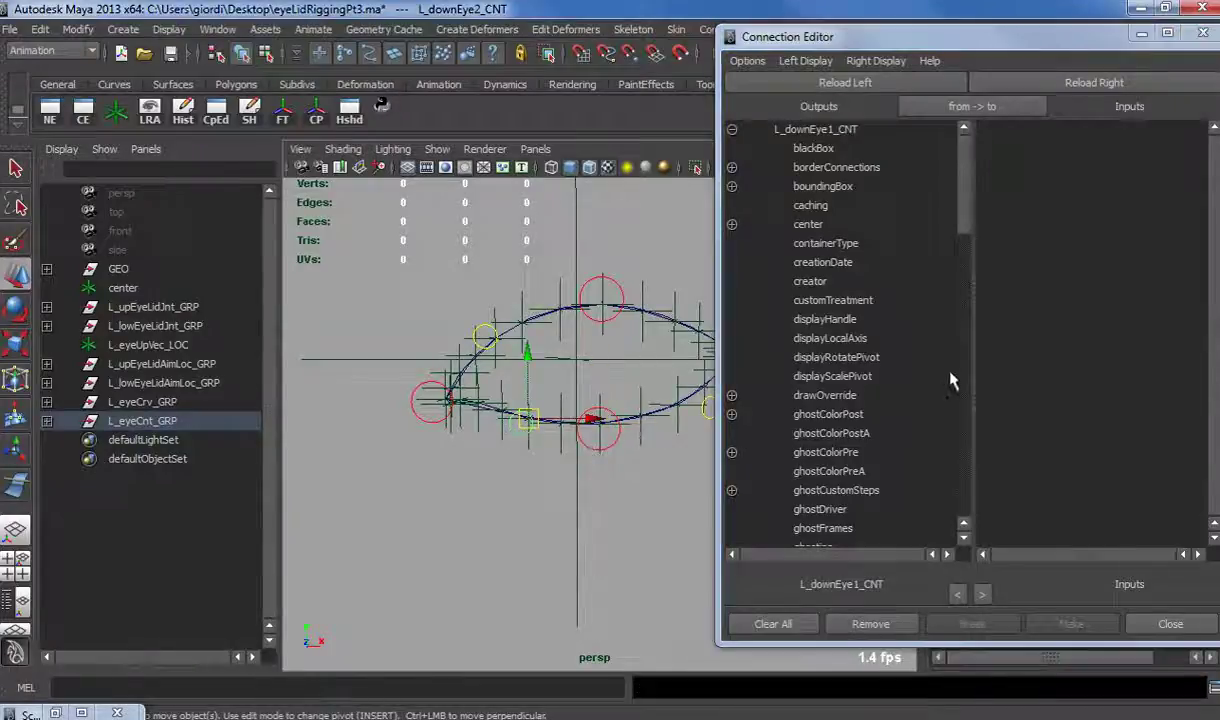
pyautogui.scroll(-20, 900, 405)
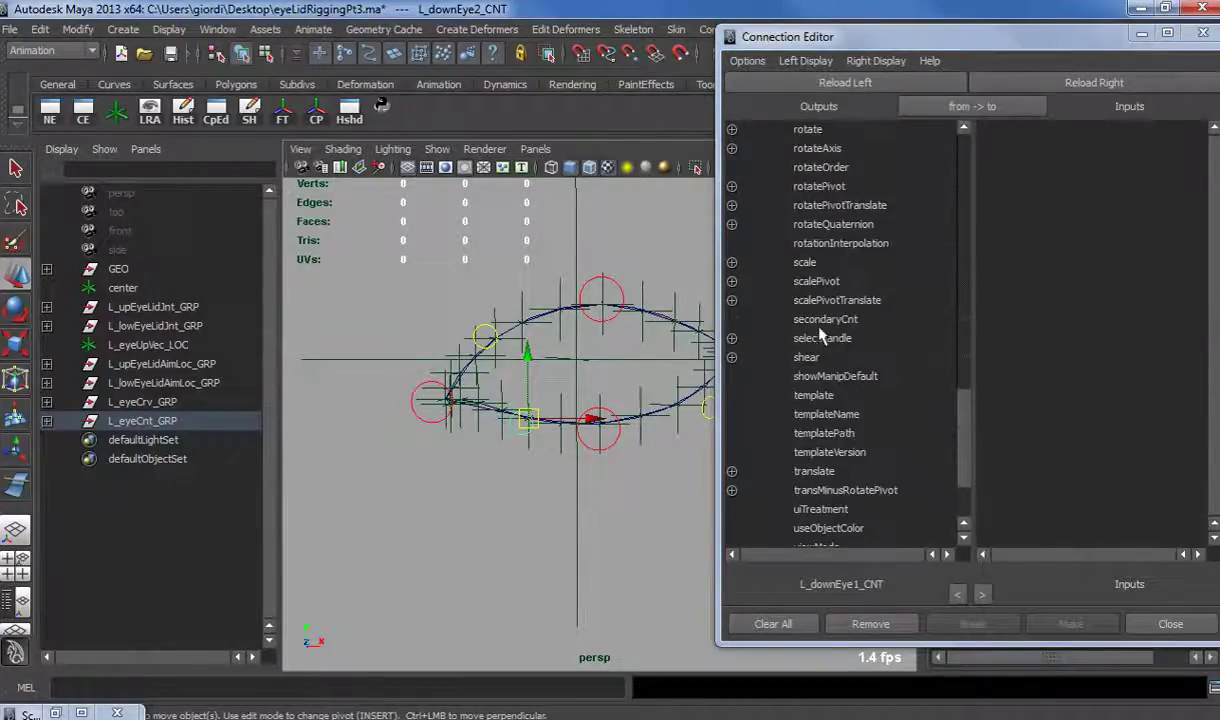
pyautogui.click(825, 319)
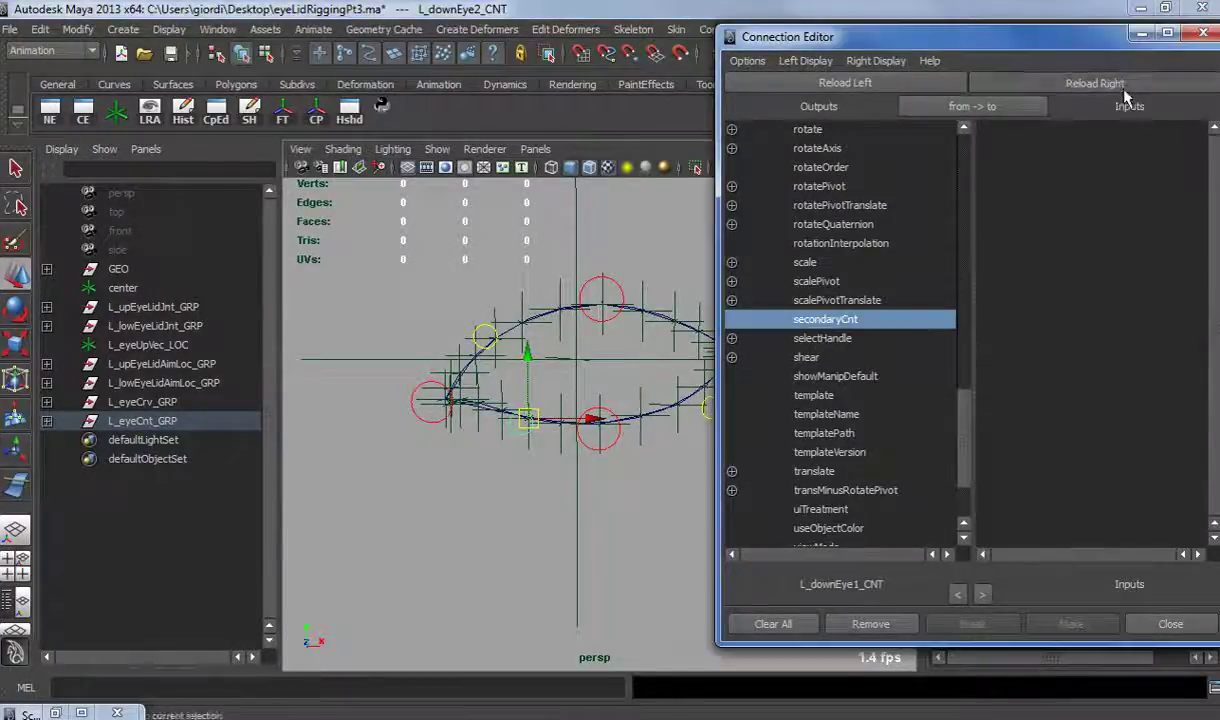
pyautogui.click(1094, 82)
pyautogui.click(1065, 528)
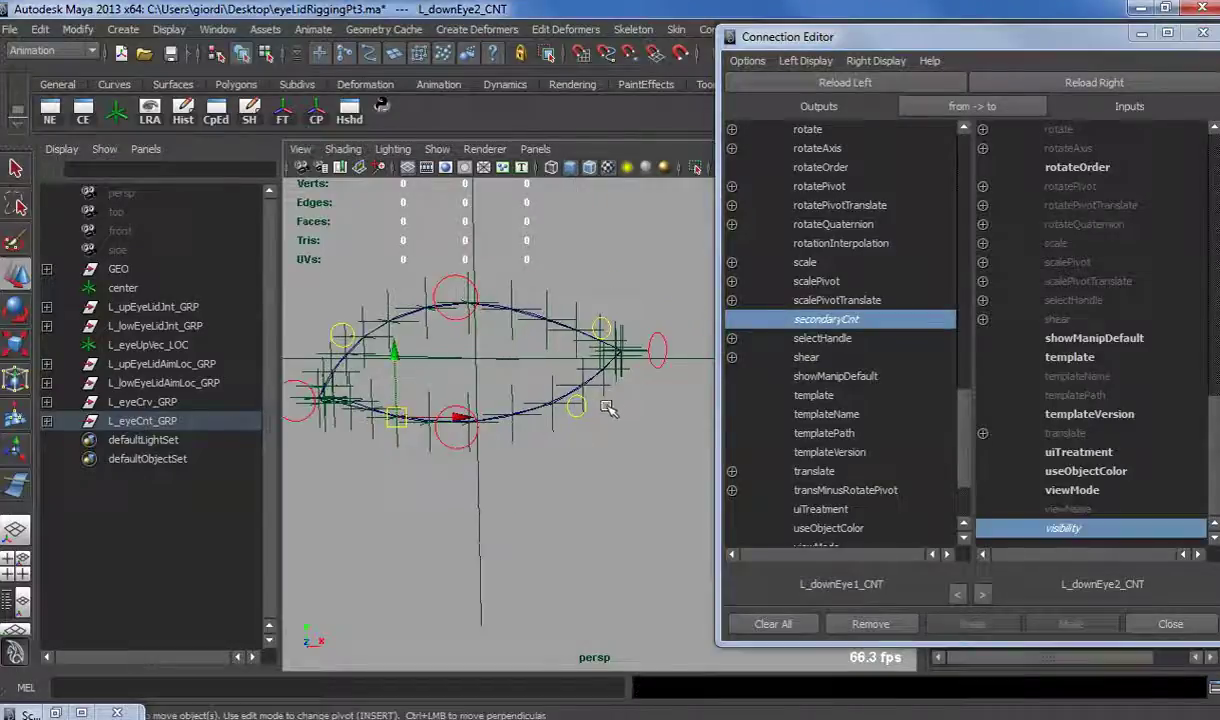
pyautogui.click(1092, 84)
pyautogui.click(1065, 528)
# Step: Connect L_upEye1_CNT's secondaryCnt to the visibility of L_upEye2_CNT and L_upEye3_CNT, and close the Connection Editor
pyautogui.click(458, 282)
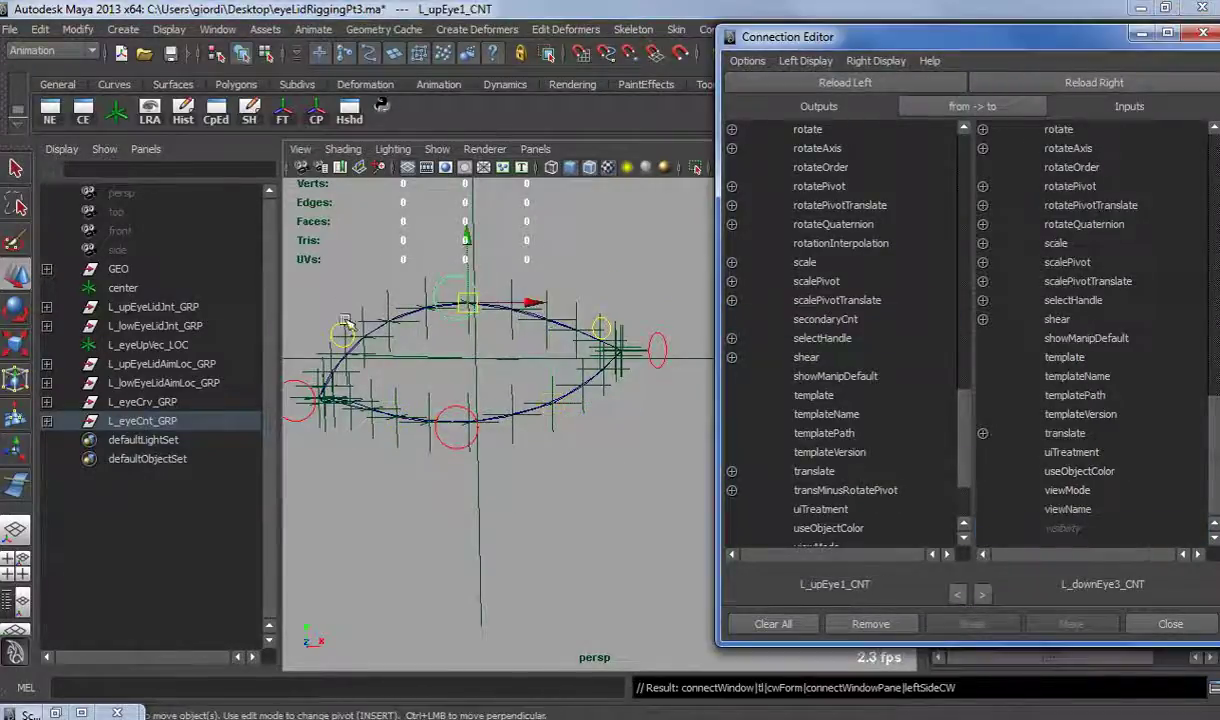
pyautogui.click(345, 328)
pyautogui.click(1094, 82)
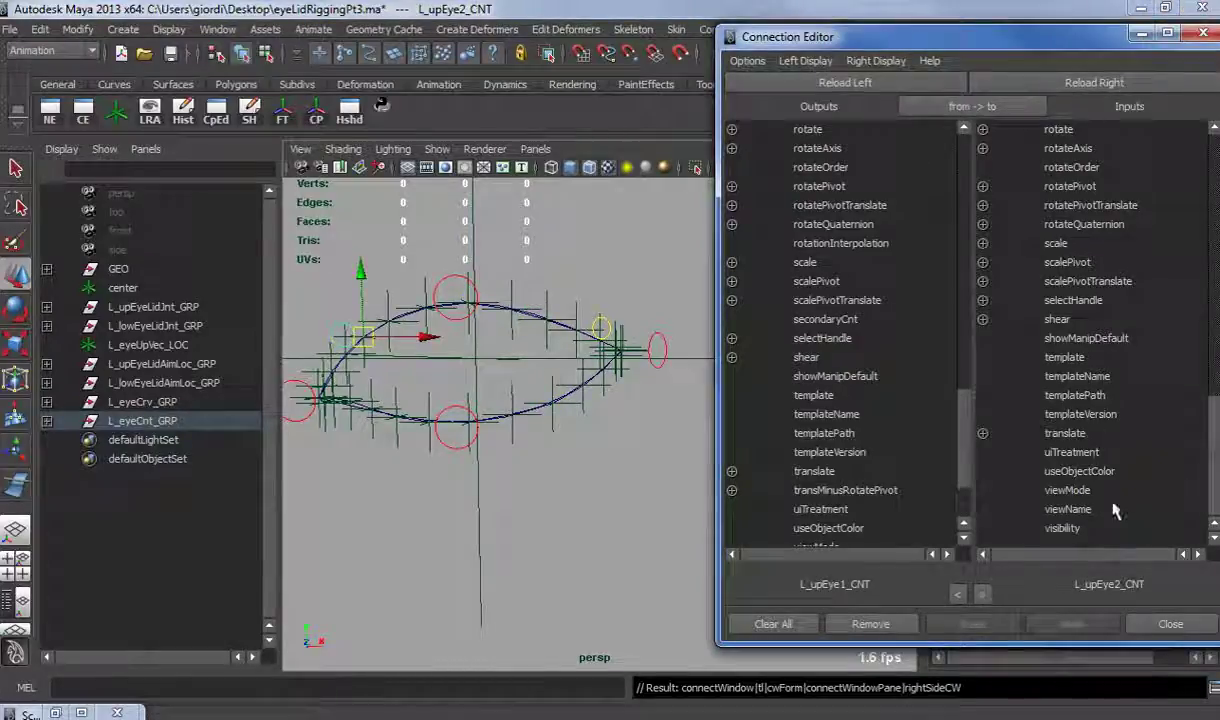
pyautogui.click(824, 319)
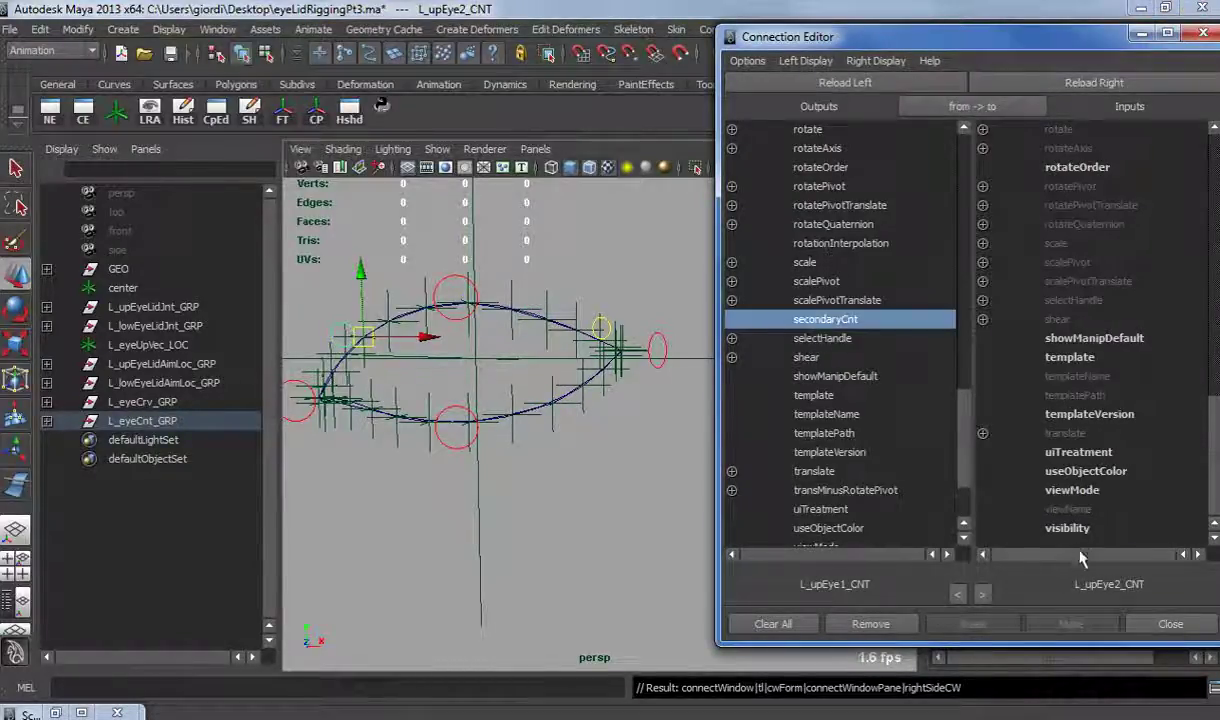
pyautogui.click(1062, 528)
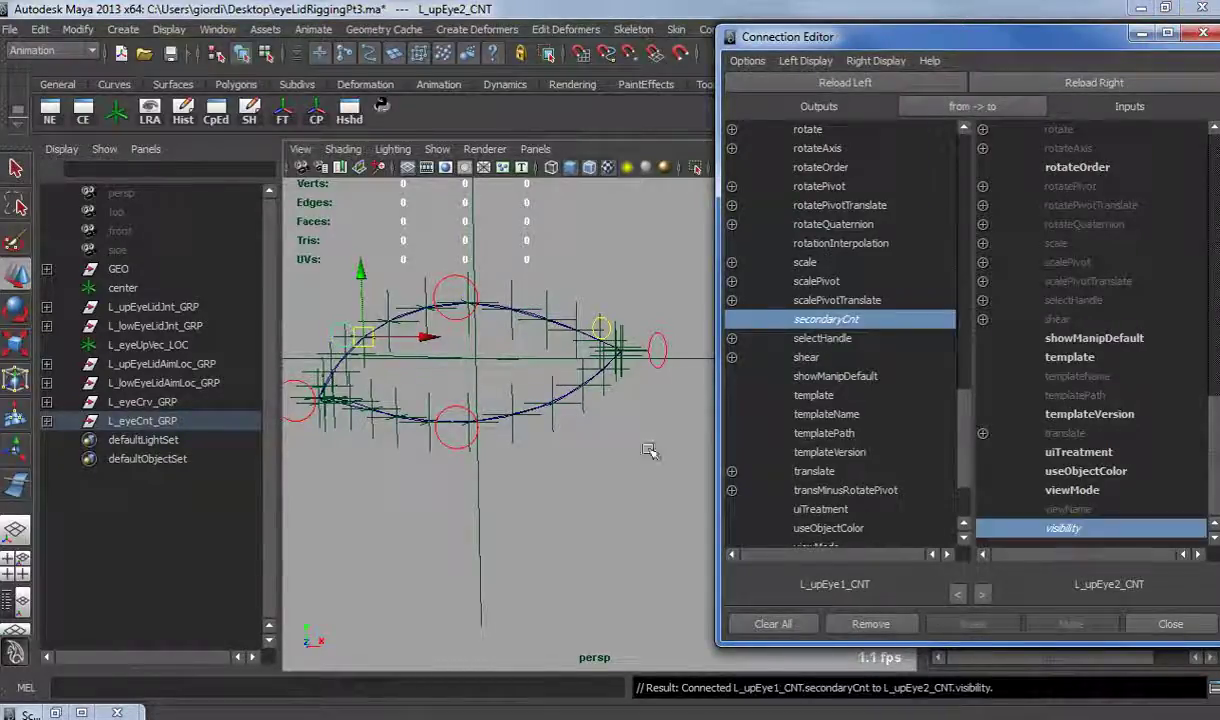
pyautogui.click(593, 320)
pyautogui.click(1094, 82)
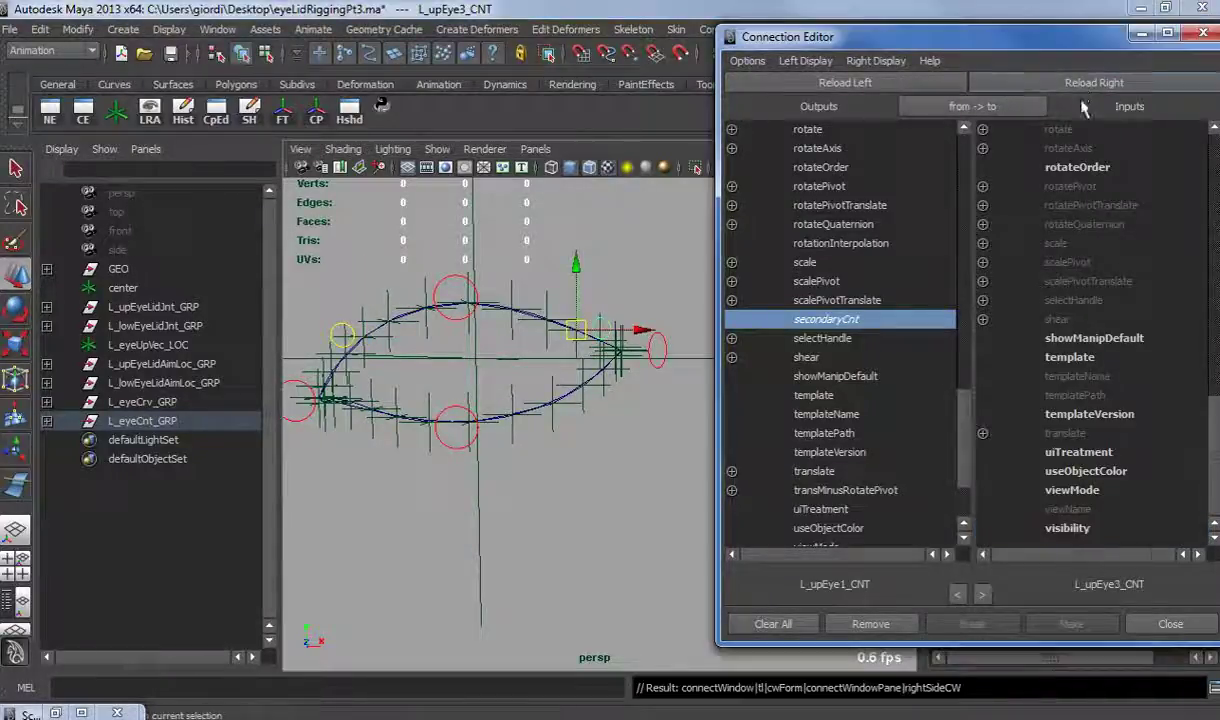
pyautogui.click(1067, 528)
pyautogui.click(1203, 33)
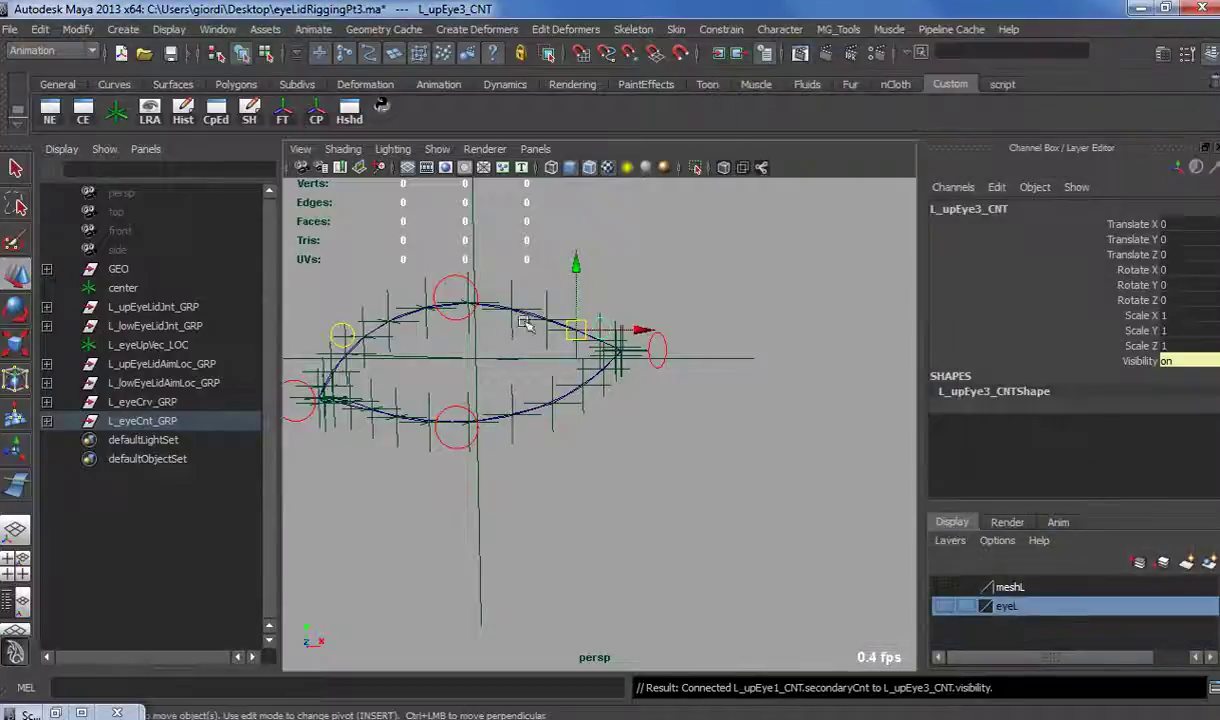
# Step: Set L_upEye1_CNT's Secondary Cnt to 0 to hide the upper yellow controls
pyautogui.click(445, 278)
pyautogui.click(1078, 375)
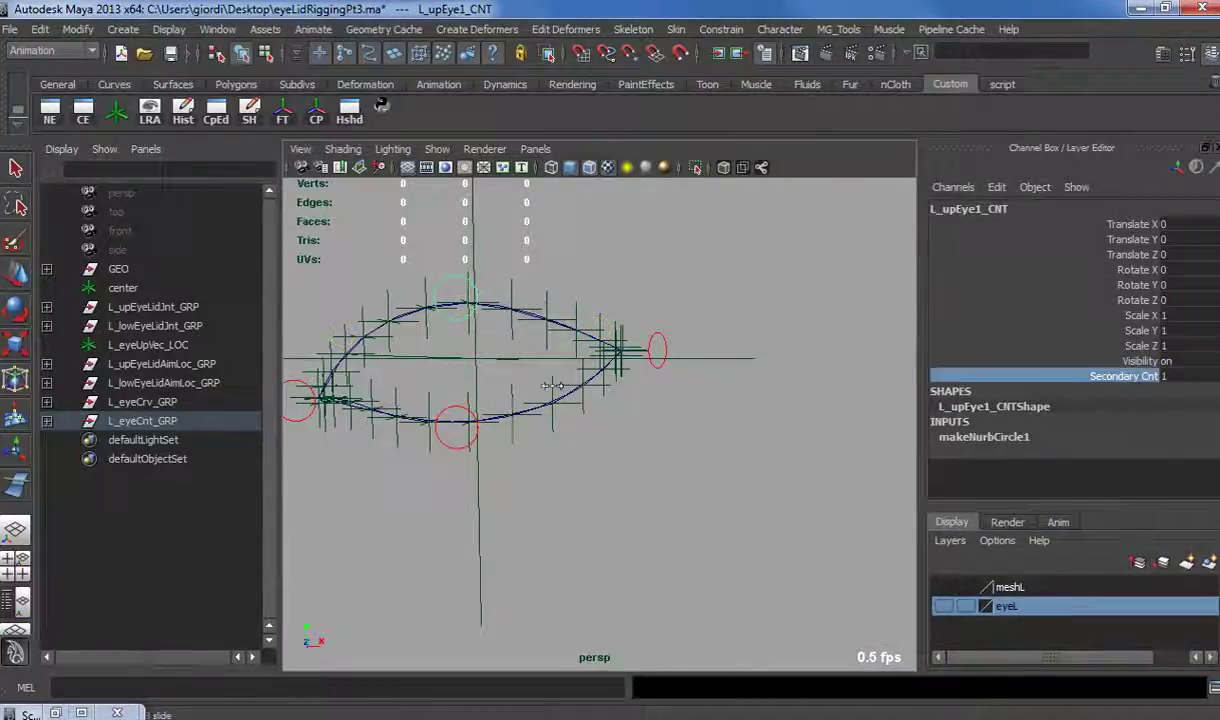
pyautogui.keyDown('alt'); pyautogui.moveTo(511, 473); pyautogui.dragTo(555, 499); pyautogui.keyUp('alt')
pyautogui.click(705, 542)
pyautogui.press('w')
pyautogui.keyDown('alt'); pyautogui.moveTo(705, 542); pyautogui.dragTo(631, 519, button='right'); pyautogui.keyUp('alt')
# Step: Try moving the corner control L_eyeCorner2_CNT with the meshL layer displayed, then undo the move and hide the layer
pyautogui.click(943, 587)
pyautogui.moveTo(680, 590)
pyautogui.keyDown('alt'); pyautogui.mouseDown()
pyautogui.moveTo(637, 586)
pyautogui.moveTo(702, 586)
pyautogui.moveTo(690, 575)
pyautogui.mouseUp(); pyautogui.keyUp('alt')
pyautogui.click(648, 376)
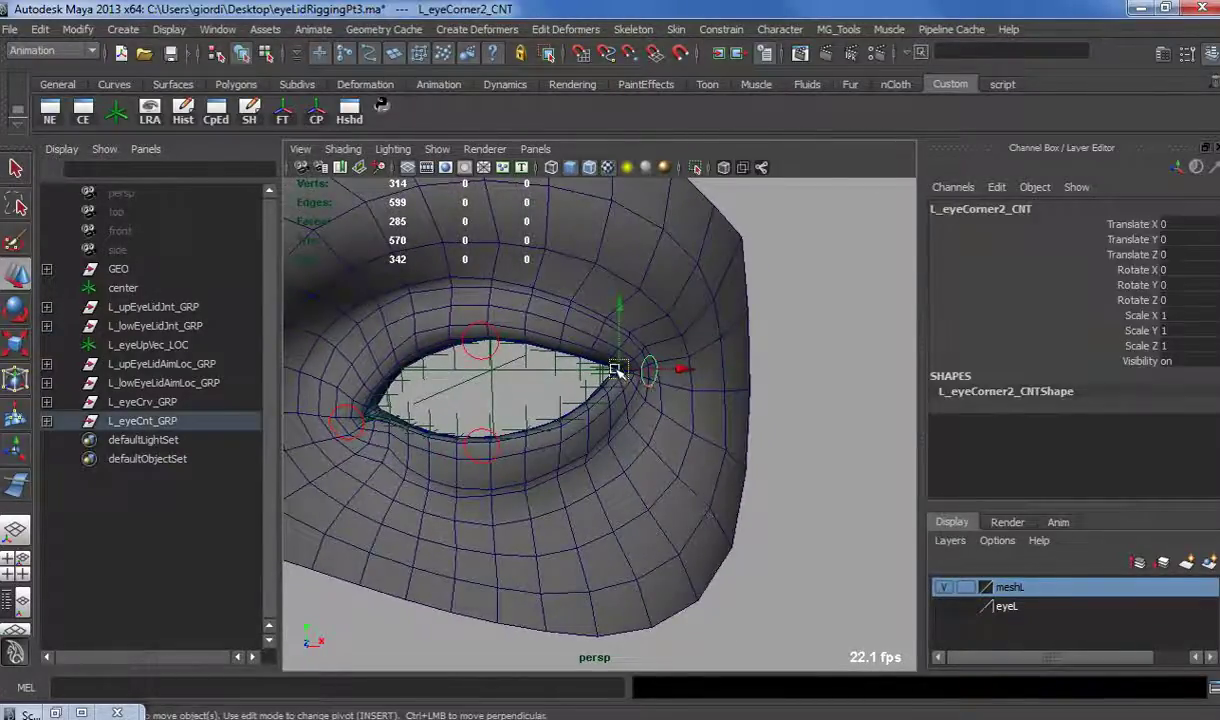
pyautogui.moveTo(616, 370); pyautogui.dragTo(593, 399)
pyautogui.hotkey('ctrl', 'z')
pyautogui.click(950, 588)
pyautogui.click(662, 510)
pyautogui.keyDown('alt'); pyautogui.moveTo(662, 510); pyautogui.dragTo(613, 497); pyautogui.keyUp('alt')
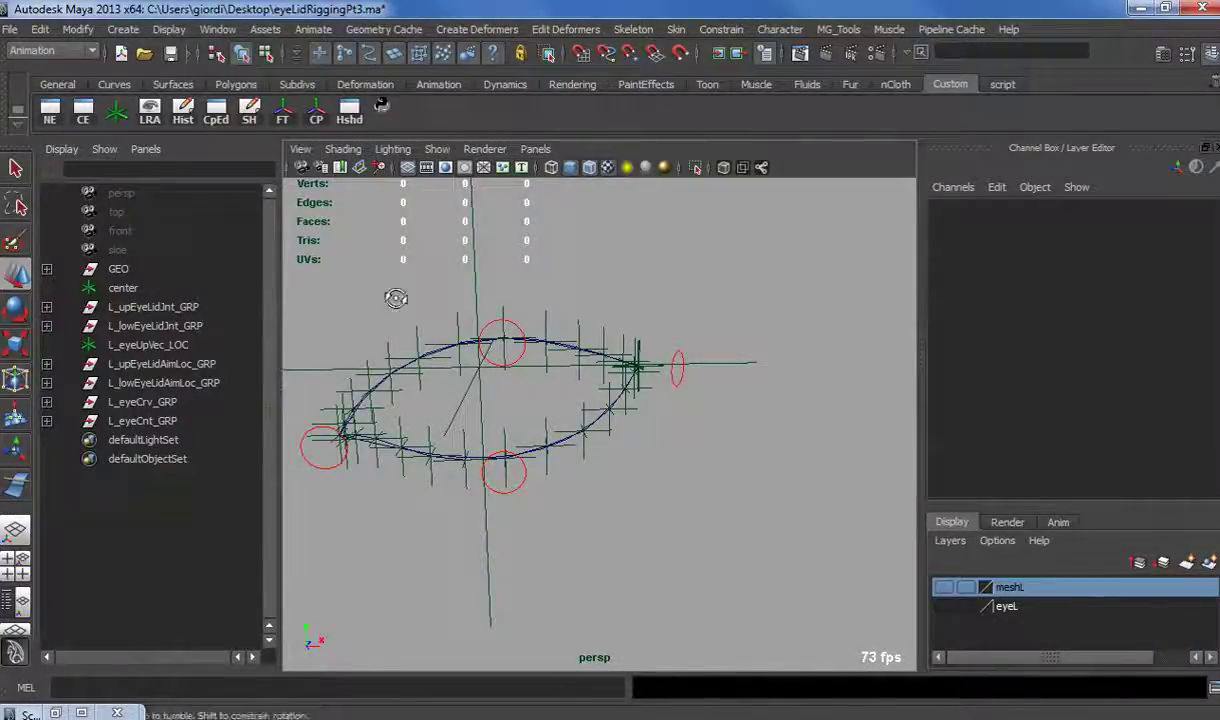
# Step: Set Secondary Cnt to 1 on both L_upEye1_CNT and L_downEye1_CNT to show the yellow secondary controls
pyautogui.moveTo(396, 298)
pyautogui.keyDown('alt'); pyautogui.mouseDown()
pyautogui.moveTo(427, 291)
pyautogui.moveTo(400, 285)
pyautogui.mouseUp(); pyautogui.keyUp('alt')
pyautogui.moveTo(547, 296); pyautogui.dragTo(573, 374)
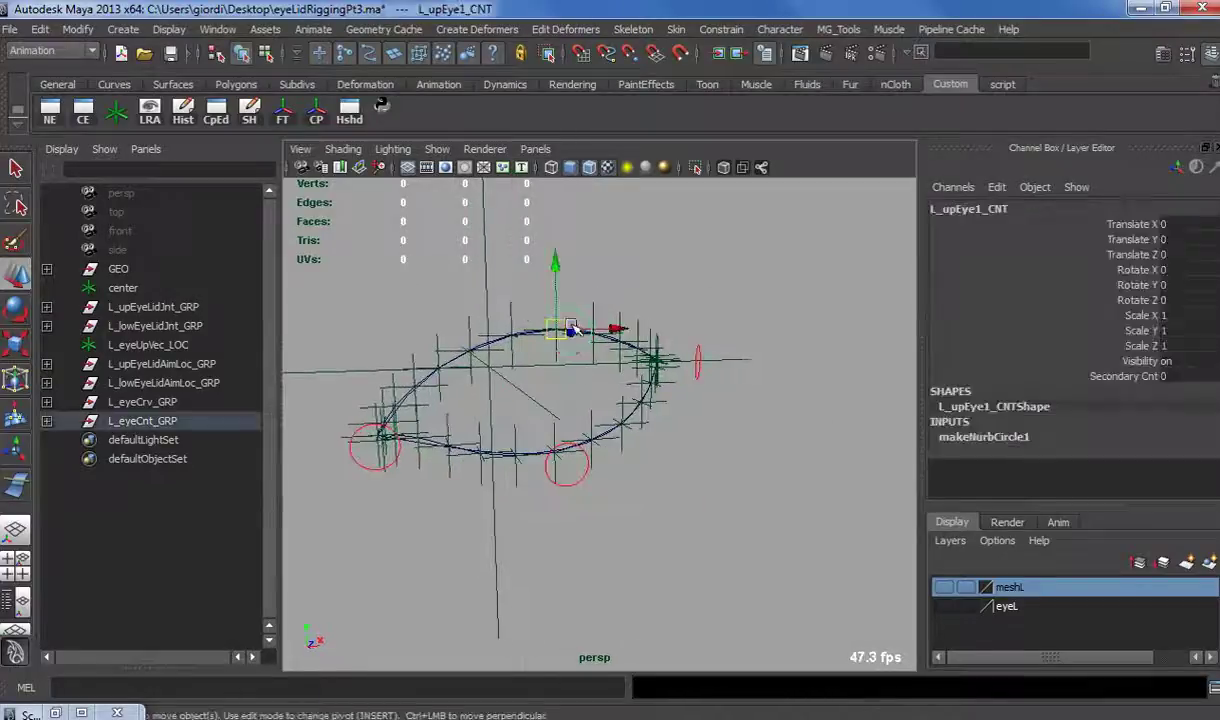
pyautogui.keyDown('shift'); pyautogui.click(548, 466); pyautogui.keyUp('shift')
pyautogui.click(1075, 376)
pyautogui.moveTo(733, 425); pyautogui.dragTo(805, 444, button='middle')
pyautogui.click(735, 532)
pyautogui.keyDown('alt'); pyautogui.moveTo(735, 532); pyautogui.dragTo(690, 556); pyautogui.keyUp('alt')
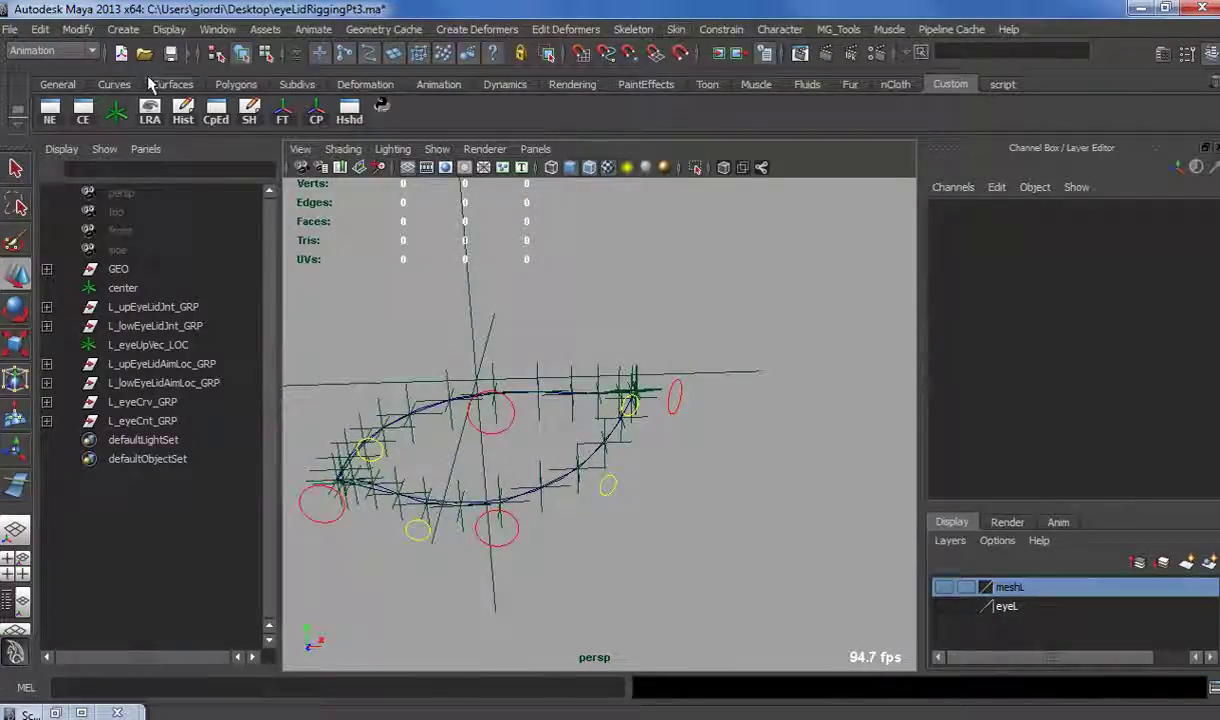
# Step: Create a single joint near the lower eyelid curve and turn on joint display in the perspective view
pyautogui.click(436, 85)
pyautogui.click(240, 112)
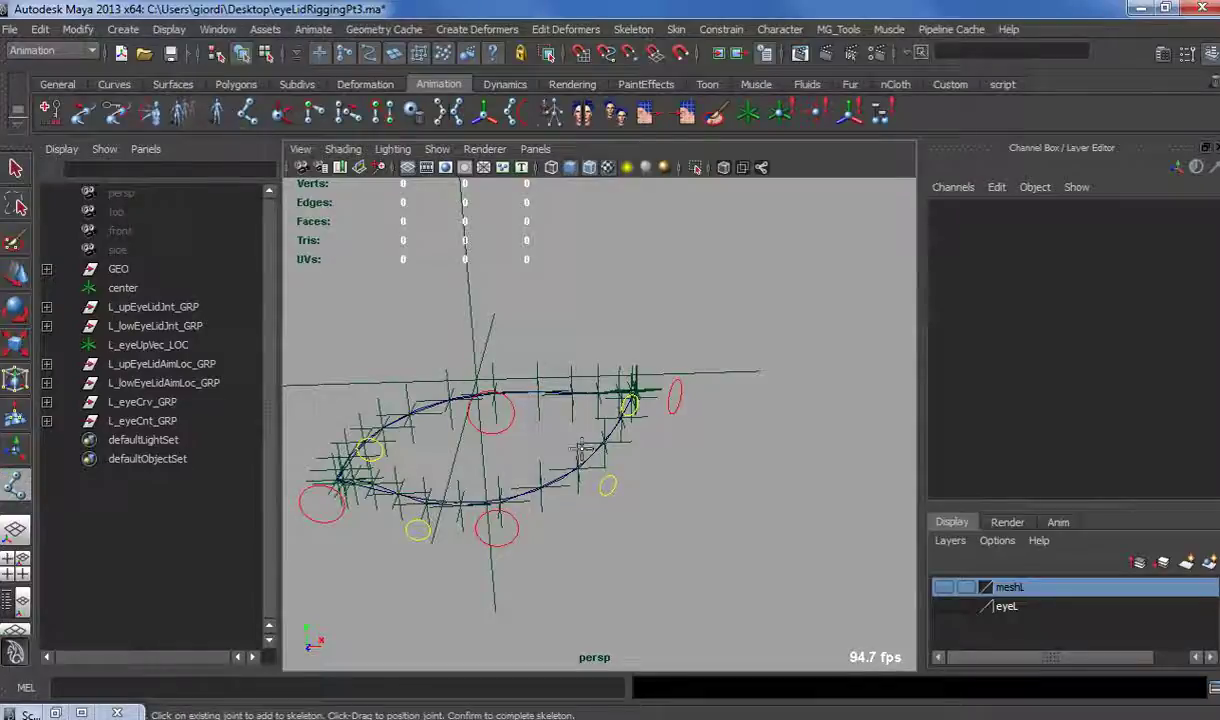
pyautogui.click(577, 458)
pyautogui.press('w')
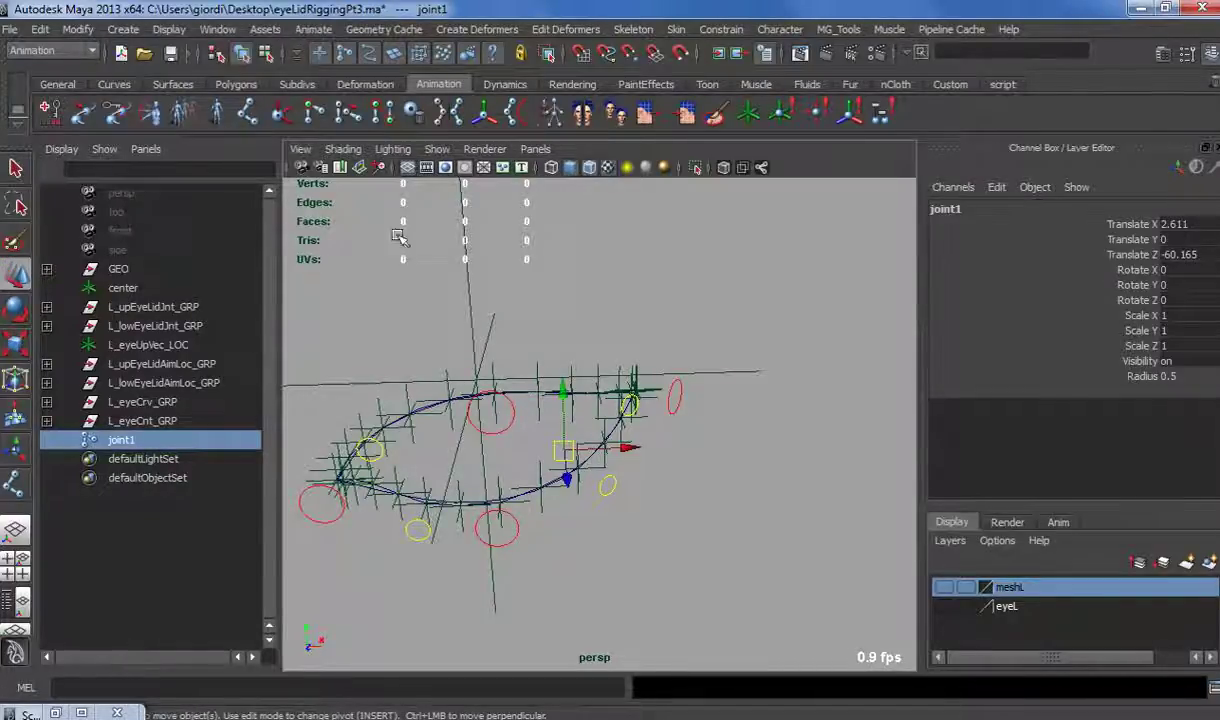
pyautogui.click(436, 149)
pyautogui.click(482, 233)
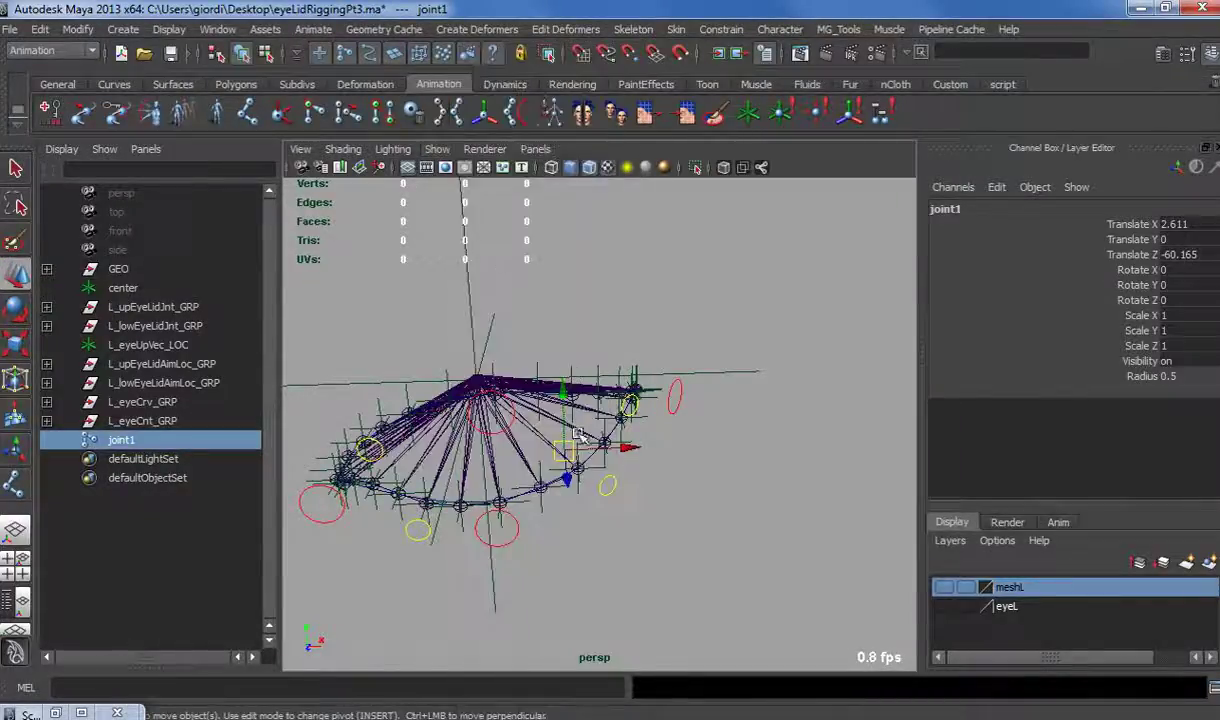
# Step: Snap the new joint onto the outer part of the lower lid curve and set its Radius to 0.2
pyautogui.moveTo(574, 470); pyautogui.dragTo(578, 467)
pyautogui.keyDown('alt'); pyautogui.moveTo(643, 514); pyautogui.dragTo(663, 484); pyautogui.keyUp('alt')
pyautogui.keyDown('alt'); pyautogui.moveTo(663, 484); pyautogui.dragTo(938, 498, button='right'); pyautogui.keyUp('alt')
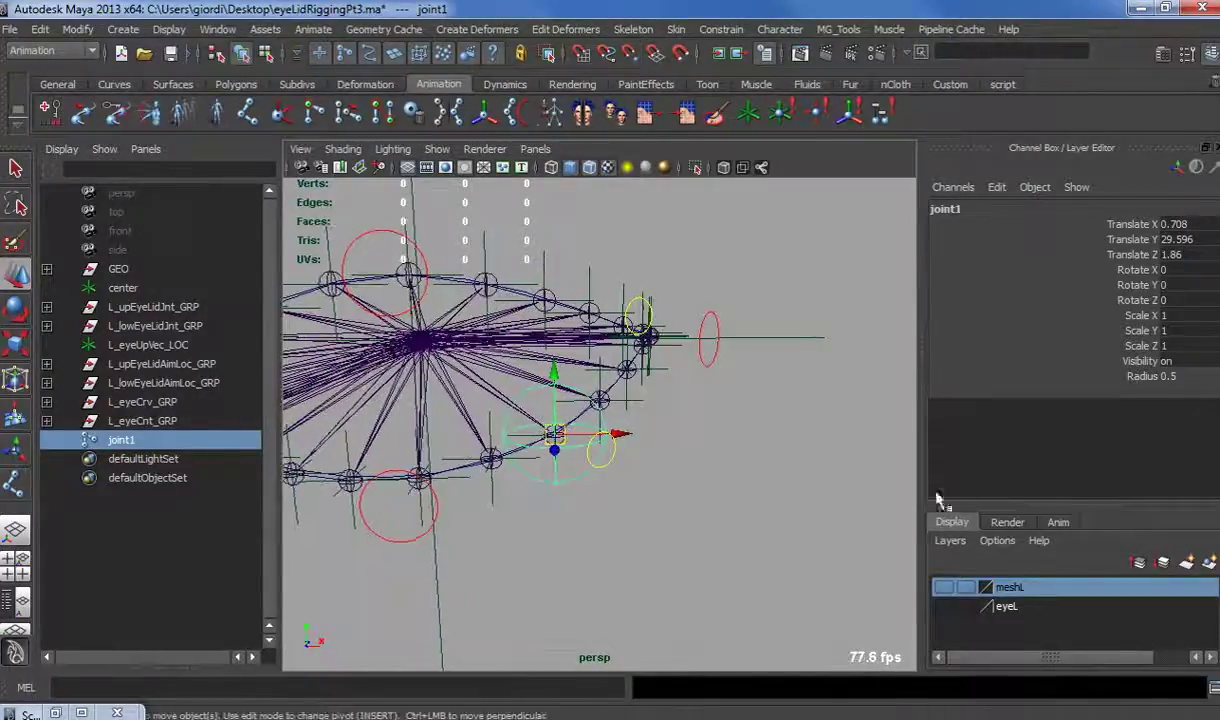
pyautogui.click(1141, 376)
pyautogui.moveTo(617, 405); pyautogui.dragTo(607, 405, button='middle')
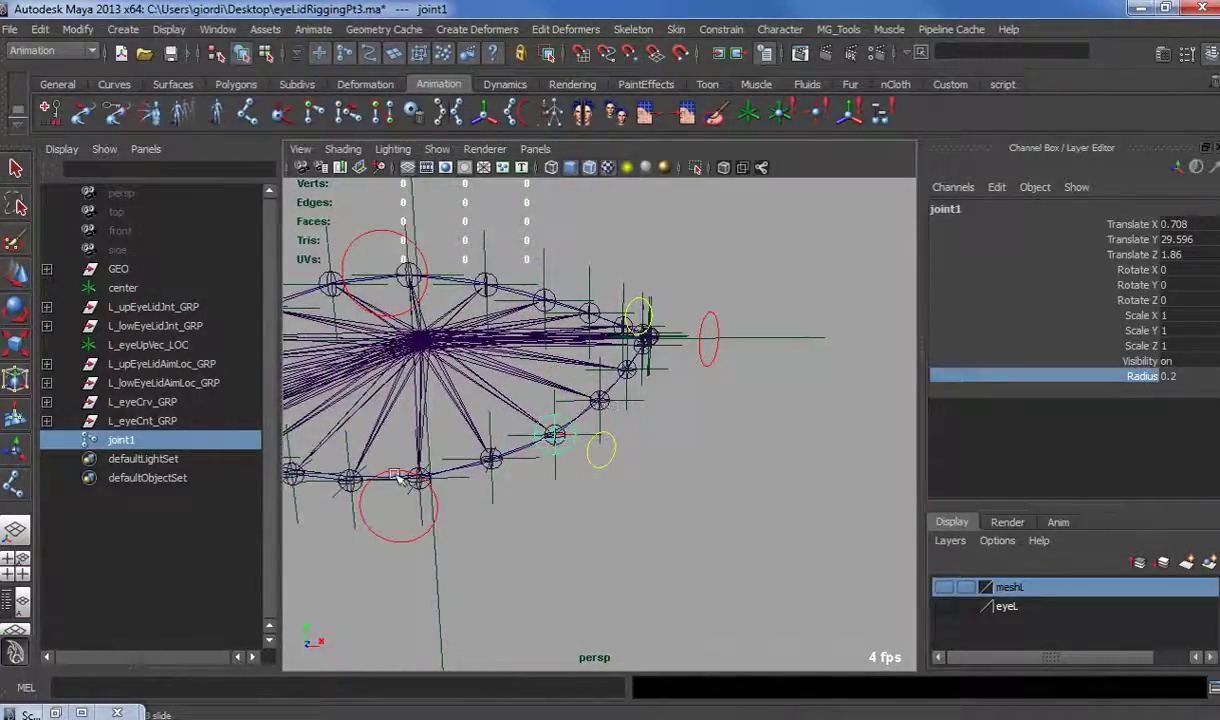
# Step: Hide the joint groups L_upEyeLidJnt_GRP and L_lowEyeLidJnt_GRP
pyautogui.click(463, 376)
pyautogui.click(138, 322)
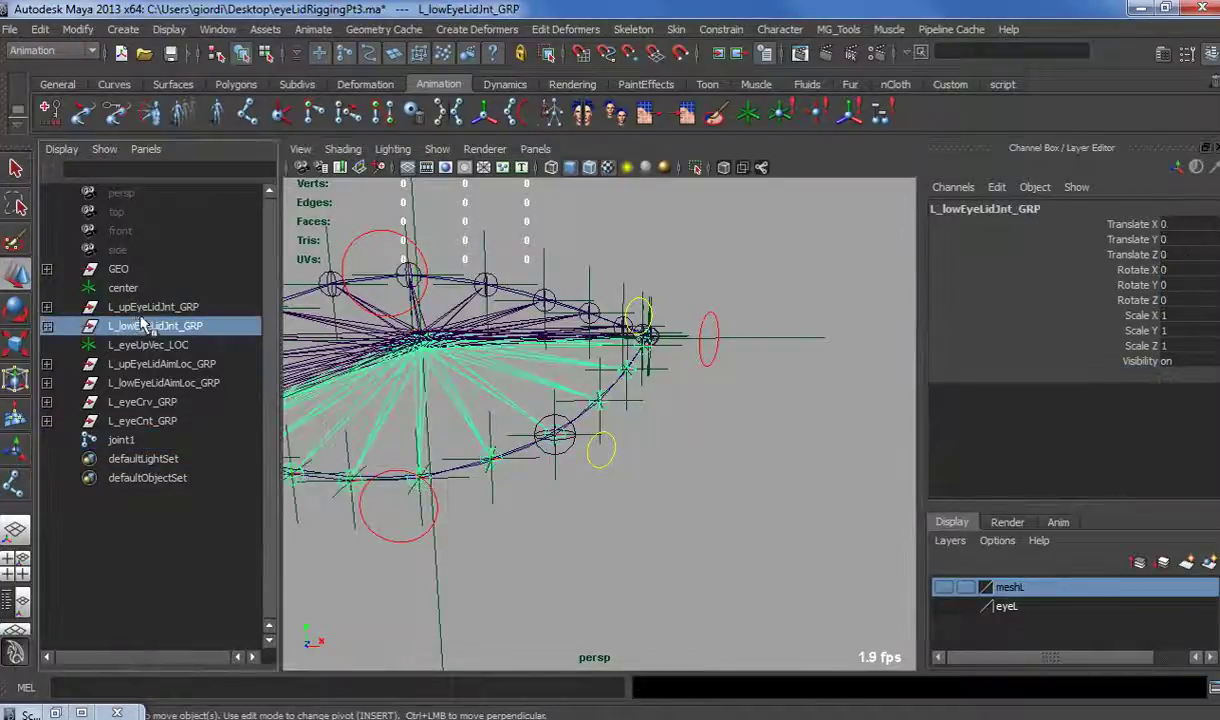
pyautogui.keyDown('ctrl'); pyautogui.click(150, 307); pyautogui.keyUp('ctrl')
pyautogui.hotkey('ctrl', 'h')
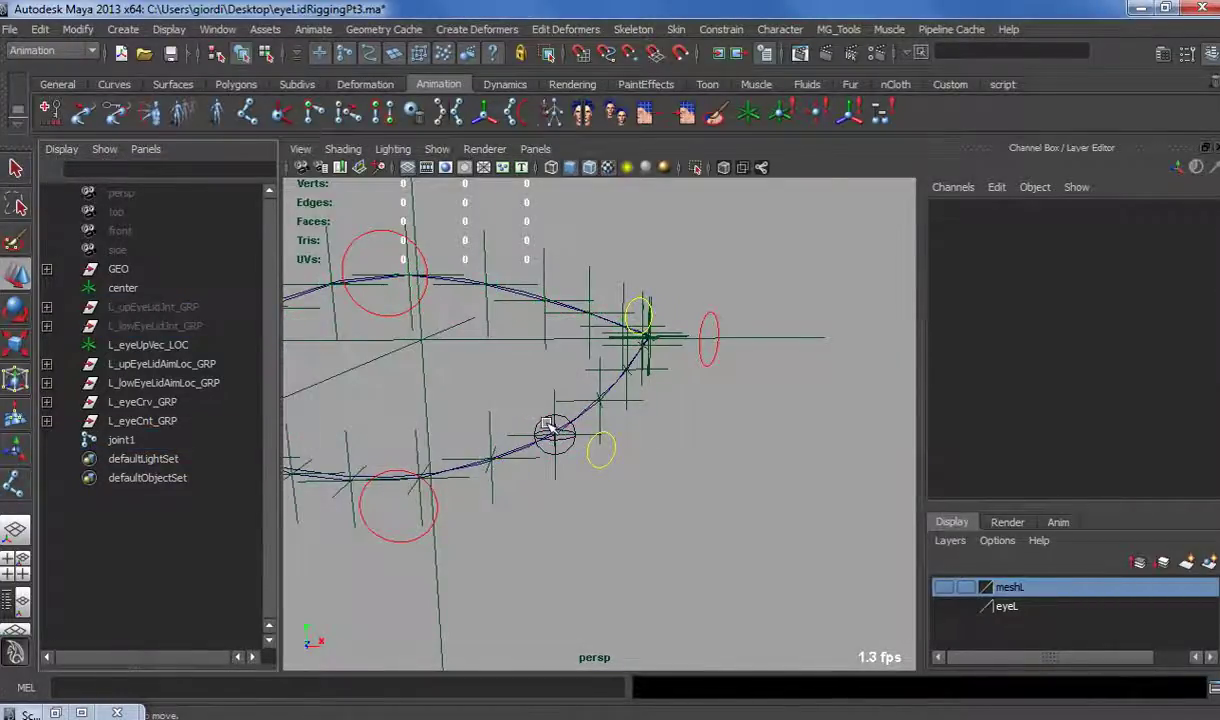
# Step: Duplicate the joint twice and snap the copies onto the lower lid curve, at its middle and near the inner yellow control
pyautogui.click(547, 426)
pyautogui.keyDown('alt'); pyautogui.moveTo(533, 488); pyautogui.dragTo(551, 487, button='middle'); pyautogui.keyUp('alt')
pyautogui.hotkey('ctrl', 'd')
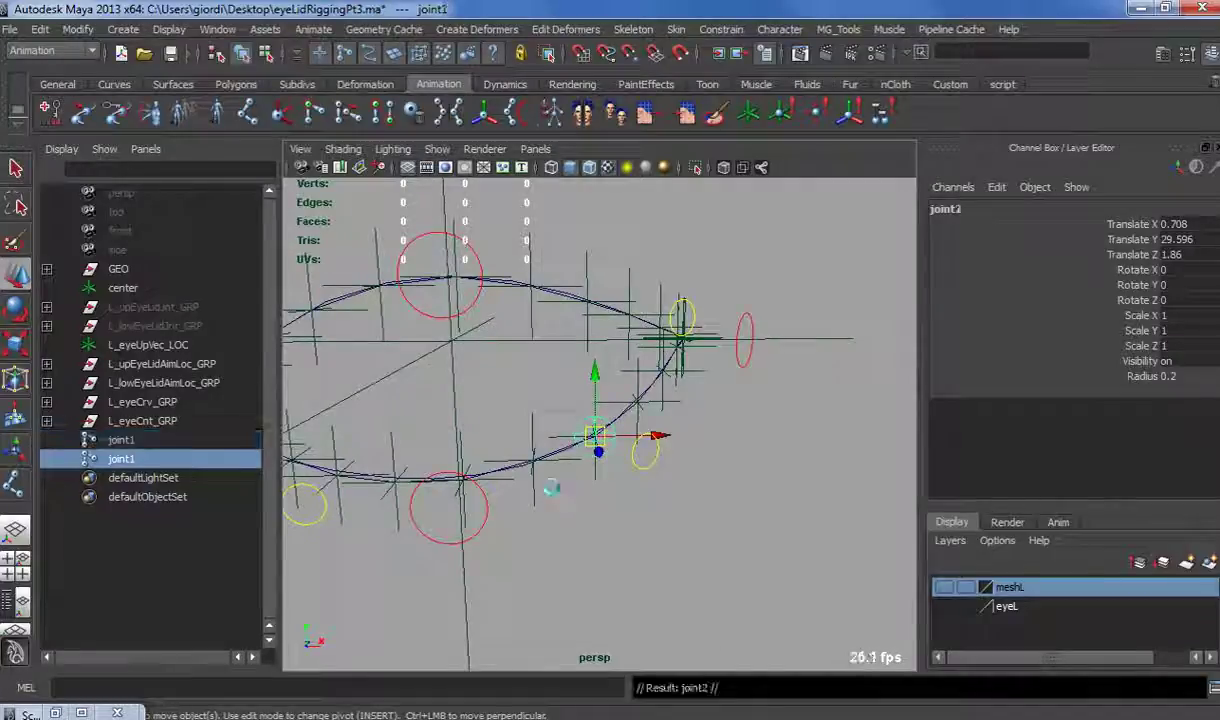
pyautogui.moveTo(595, 436); pyautogui.dragTo(336, 466)
pyautogui.hotkey('ctrl', 'd')
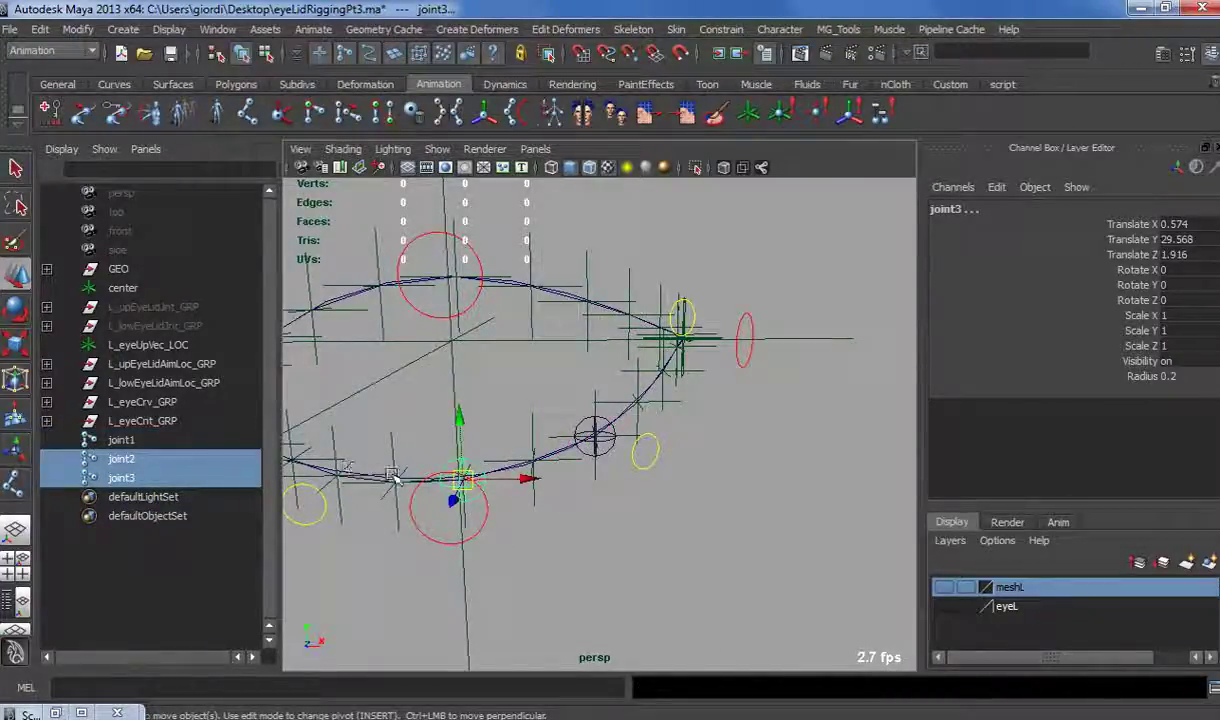
pyautogui.hotkey('ctrl', 'z')
pyautogui.moveTo(466, 476); pyautogui.dragTo(355, 472)
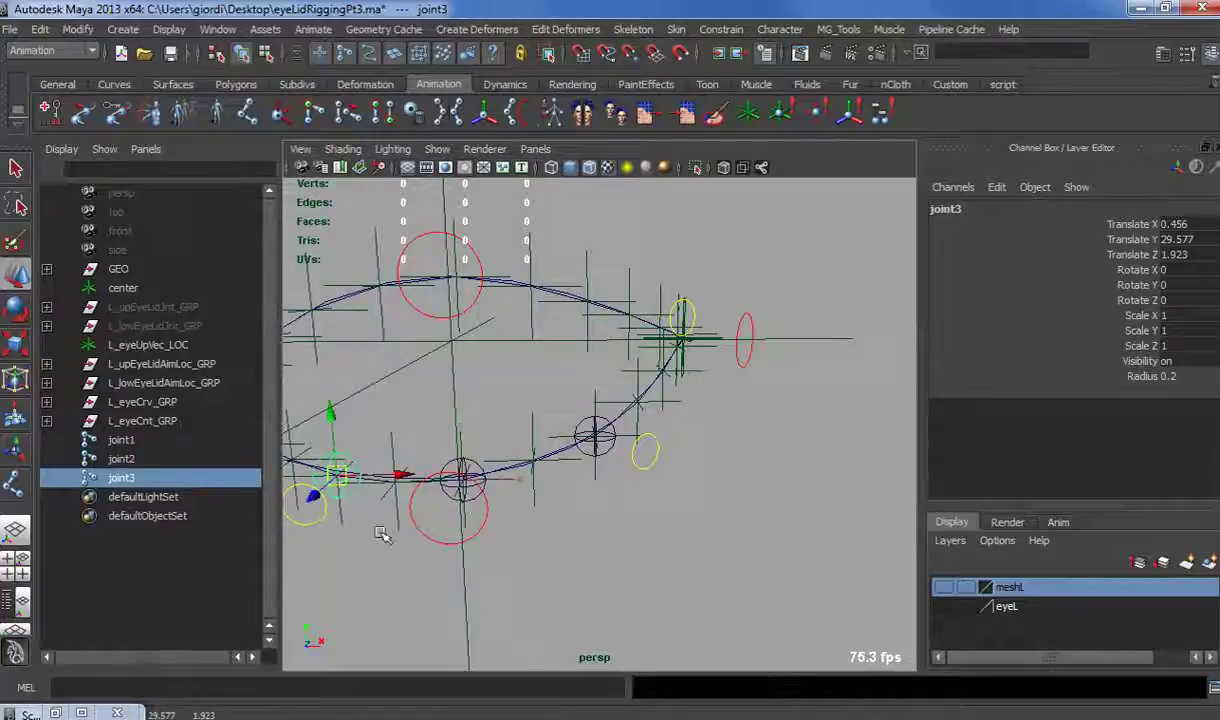
# Step: Duplicate three more joints and snap them onto the inner, middle and outer parts of the upper lid curve
pyautogui.keyDown('alt'); pyautogui.moveTo(389, 528); pyautogui.dragTo(422, 526); pyautogui.keyUp('alt')
pyautogui.hotkey('ctrl', 'd')
pyautogui.moveTo(447, 476); pyautogui.dragTo(585, 256)
pyautogui.hotkey('ctrl', 'd')
pyautogui.keyDown('alt'); pyautogui.moveTo(632, 377); pyautogui.dragTo(566, 404); pyautogui.keyUp('alt')
pyautogui.hotkey('ctrl', 'd')
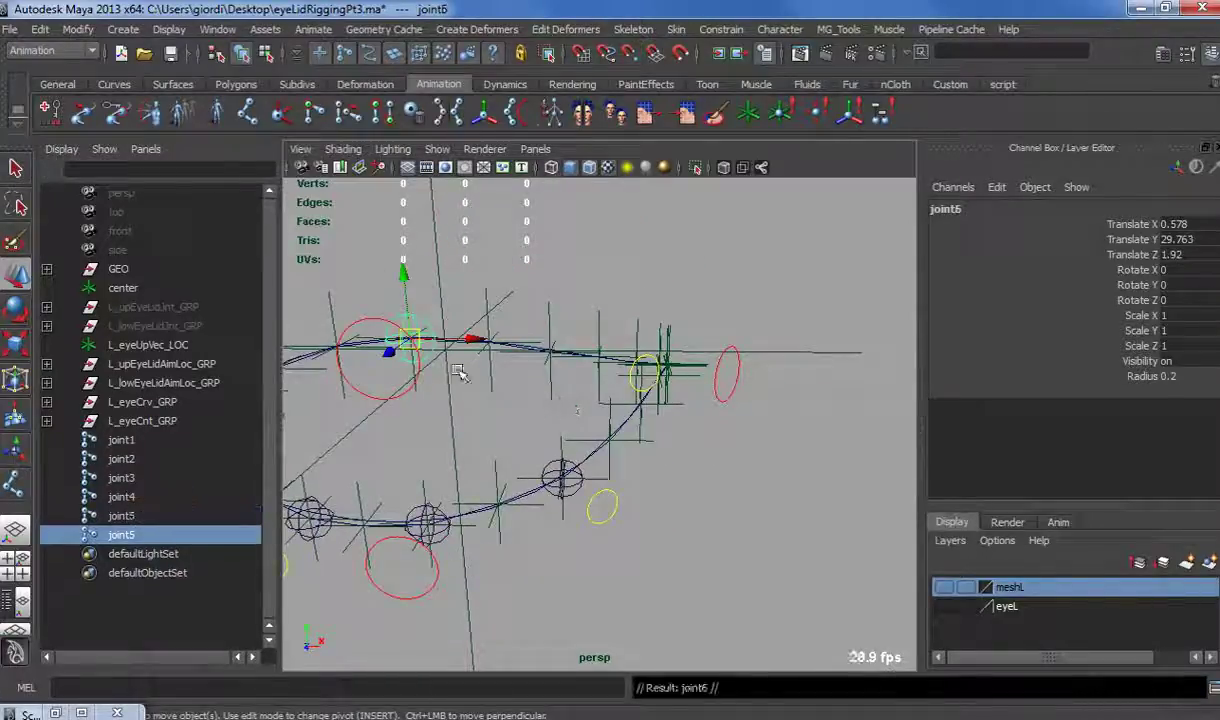
pyautogui.moveTo(409, 340); pyautogui.dragTo(618, 485)
# Step: Duplicate two more joints and snap them onto the outer and inner eye corners
pyautogui.hotkey('ctrl', 'd')
pyautogui.hotkey('ctrl', 'd')
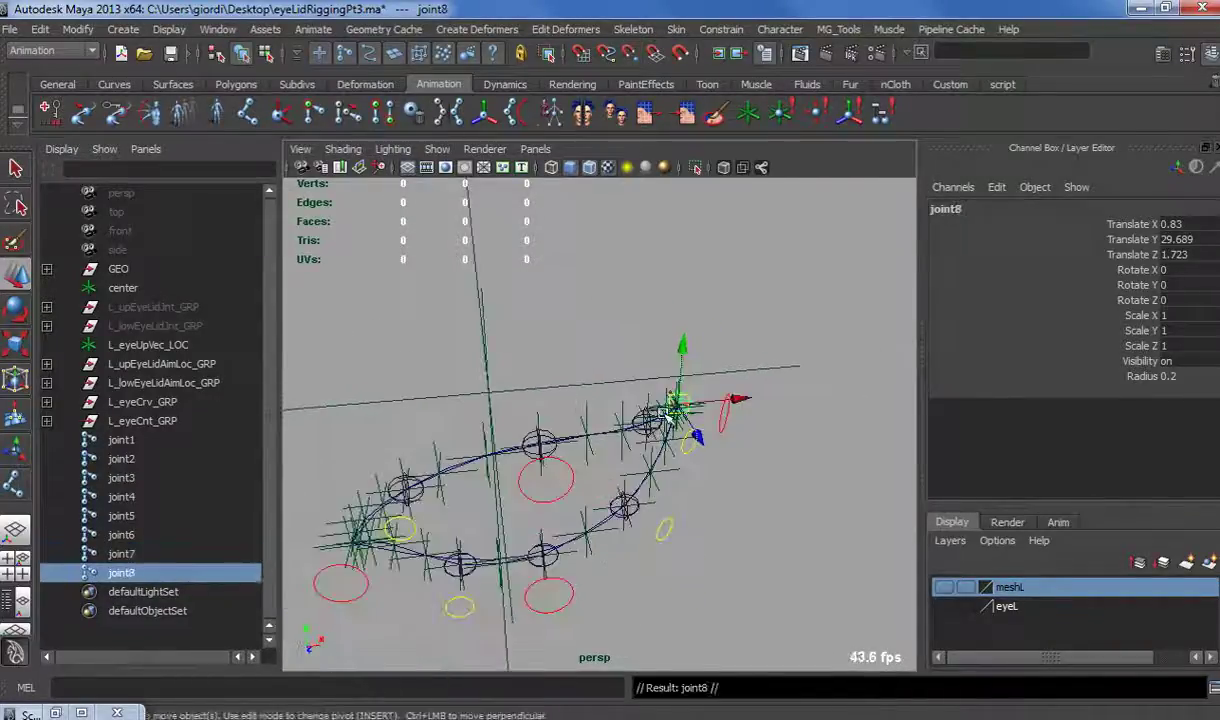
pyautogui.moveTo(674, 405); pyautogui.dragTo(352, 540)
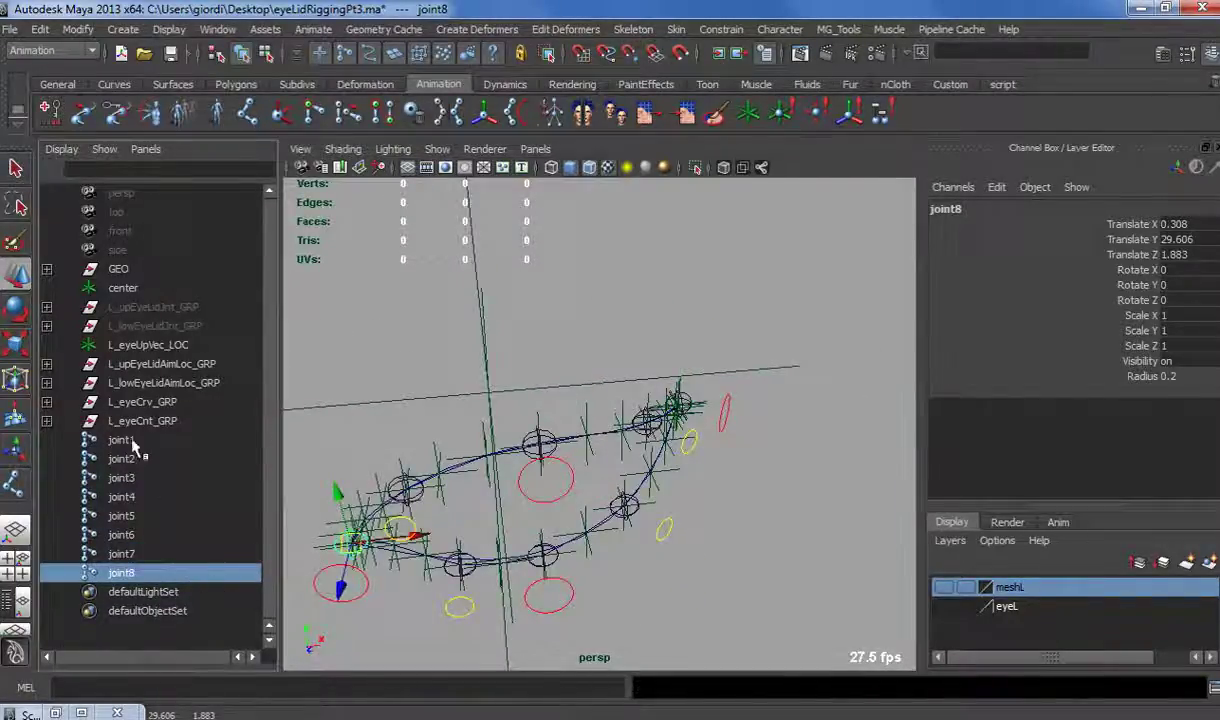
# Step: Rename and number the eight new joints with the base name L_eye using cometRename
pyautogui.moveTo(128, 440); pyautogui.dragTo(128, 572)
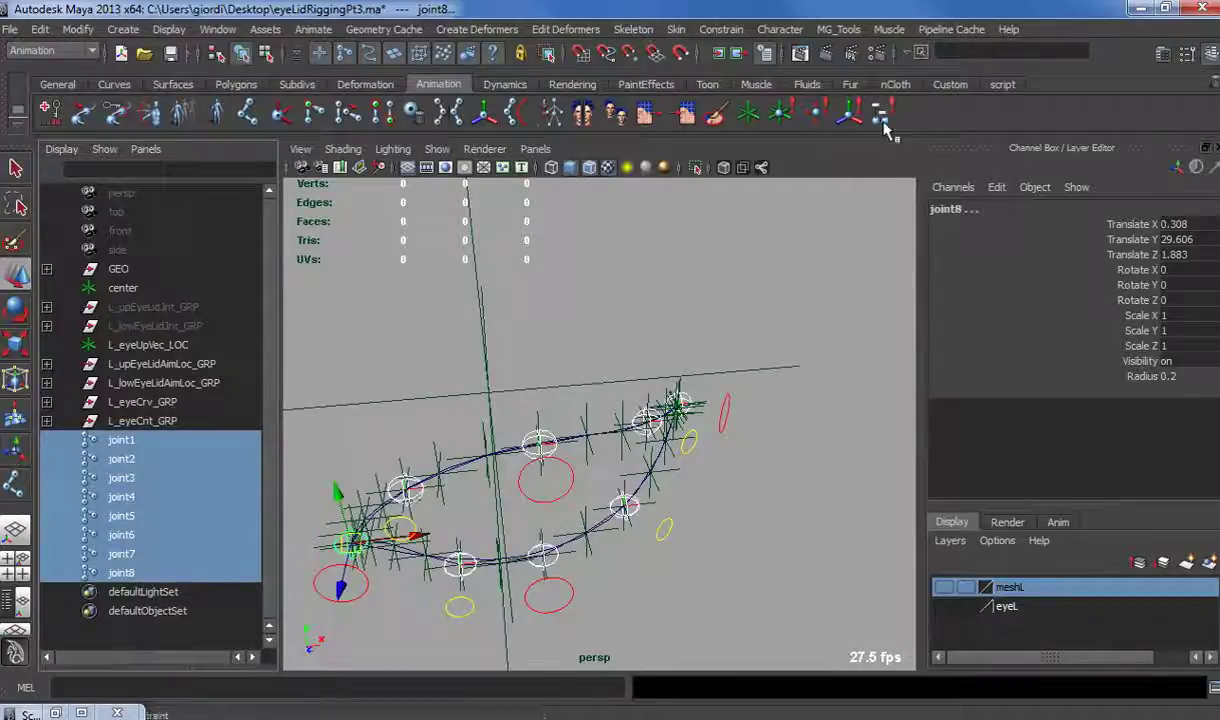
pyautogui.click(1001, 84)
pyautogui.click(149, 106)
pyautogui.click(951, 393)
pyautogui.write('L_eye')
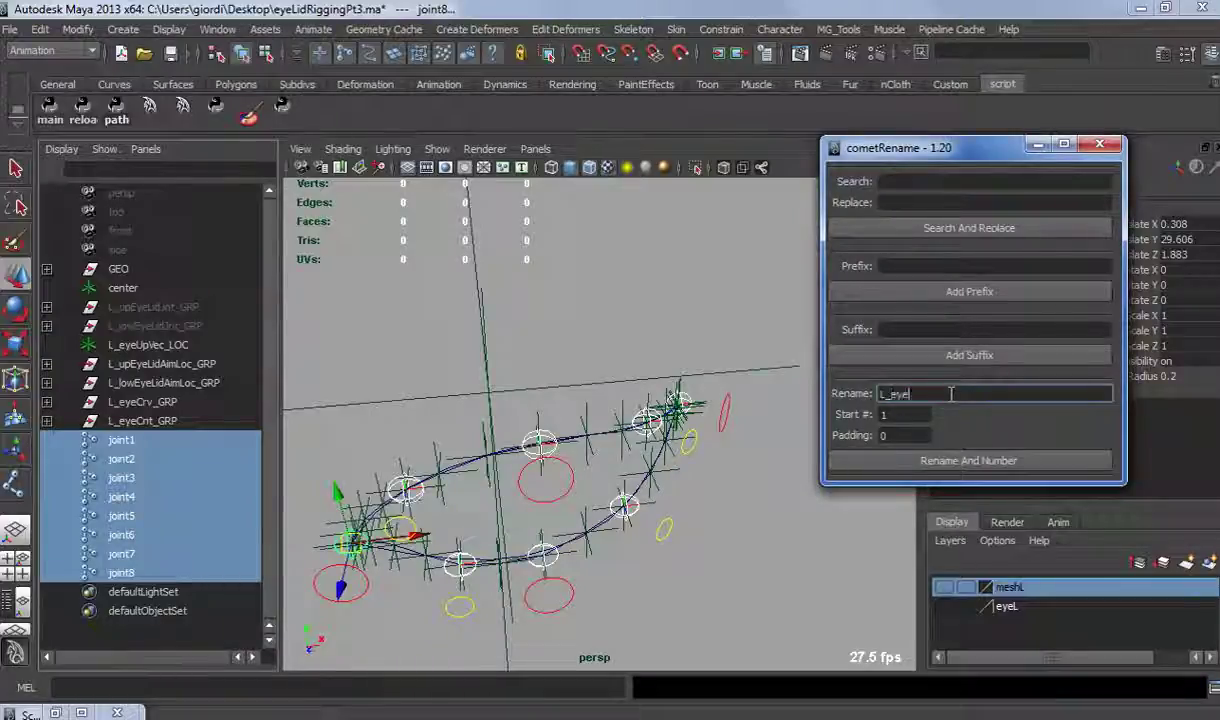
pyautogui.click(968, 460)
# Step: Add the suffix _JNT to the eight L_eye joints and close the renaming tool
pyautogui.click(943, 329)
pyautogui.write('J')
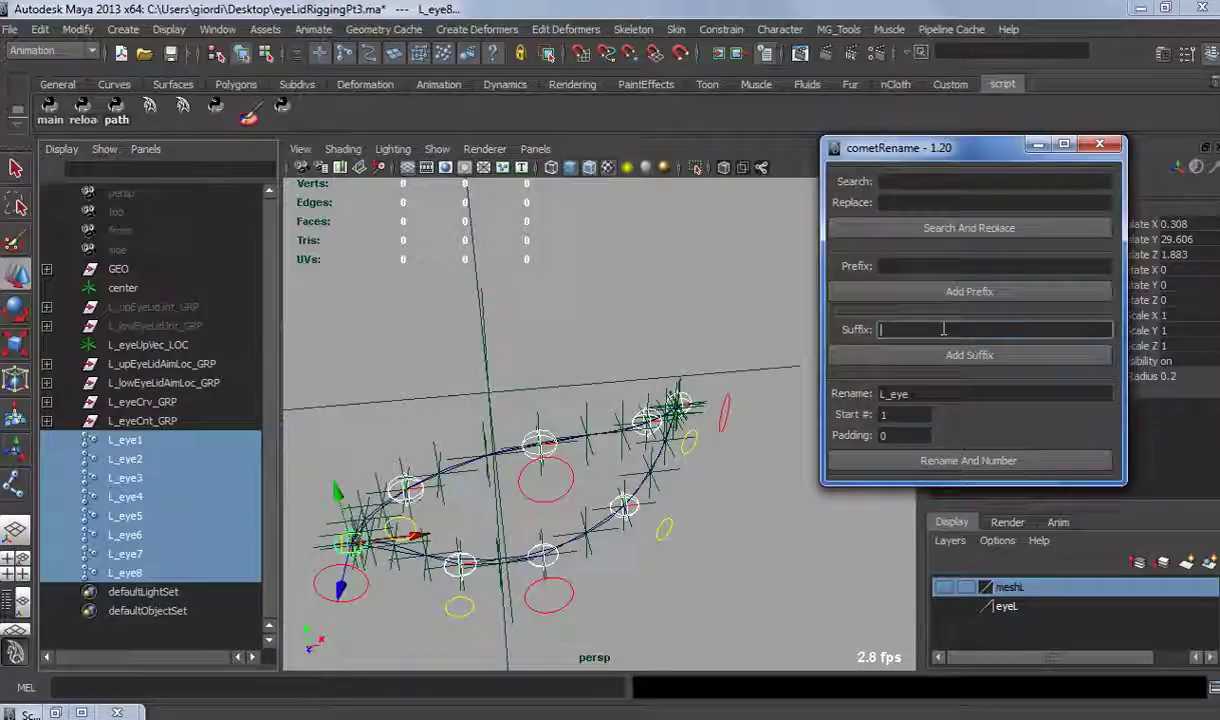
pyautogui.write('_NT')
pyautogui.click(969, 355)
pyautogui.click(1099, 144)
# Step: Group joints L_eye1_JNT to L_eye8_JNT and name the group L_eyeCrvJnt_GRP
pyautogui.keyDown('alt'); pyautogui.moveTo(640, 410); pyautogui.dragTo(700, 432); pyautogui.keyUp('alt')
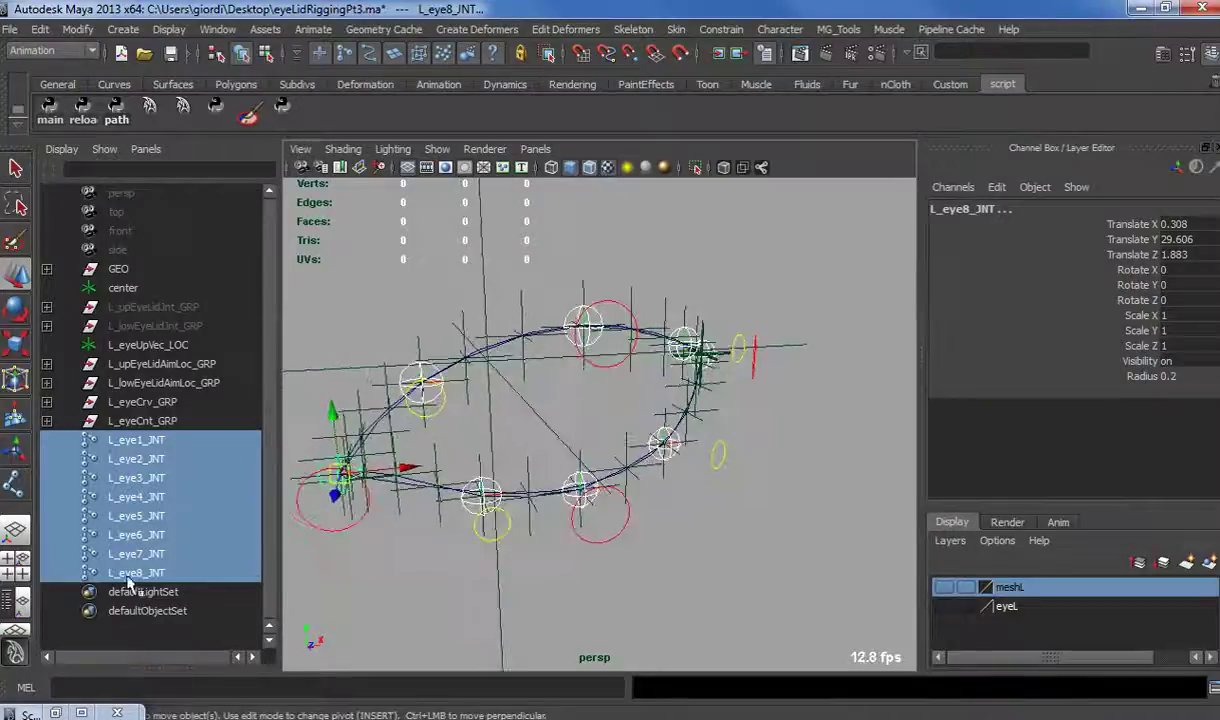
pyautogui.click(140, 421)
pyautogui.moveTo(136, 440); pyautogui.dragTo(143, 573)
pyautogui.hotkey('ctrl', 'g')
pyautogui.doubleClick(130, 441)
pyautogui.press('BackSpace')
pyautogui.write('L_eyeCrv')
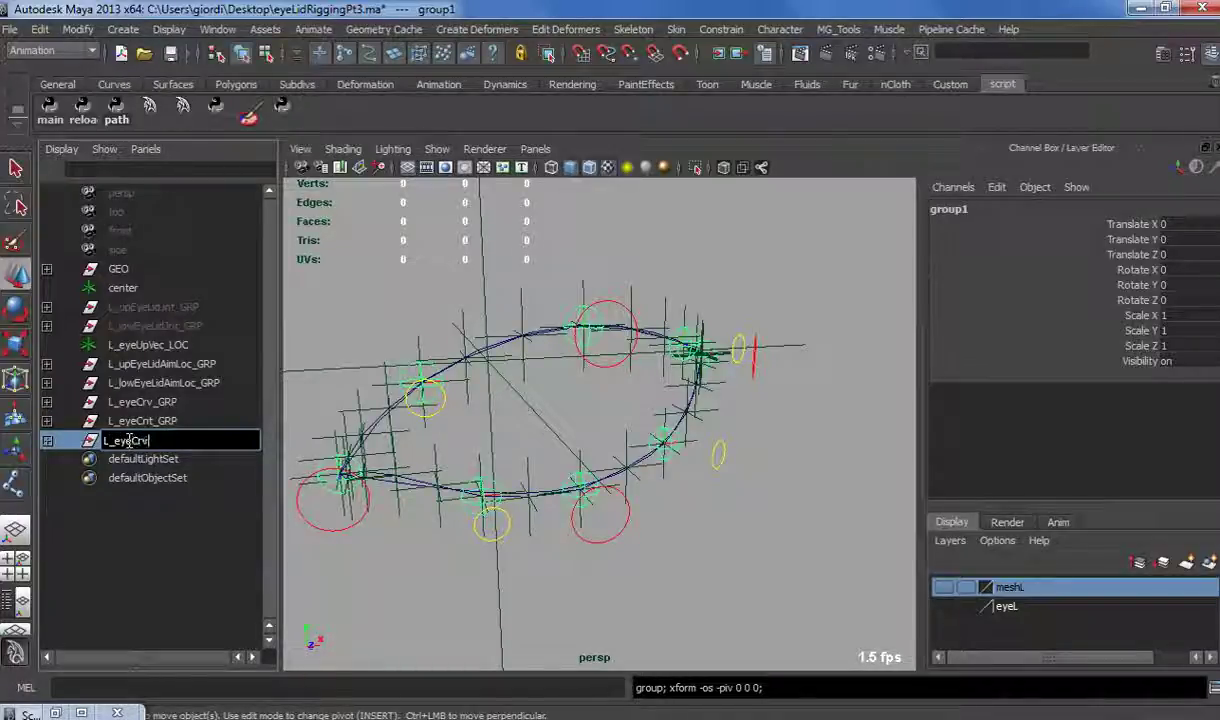
pyautogui.write('Jnt_GRP')
pyautogui.press('Return')
# Step: Smooth bind L_upLidLow_CRV to the three upper lid joints and the two corner joints
pyautogui.click(318, 452)
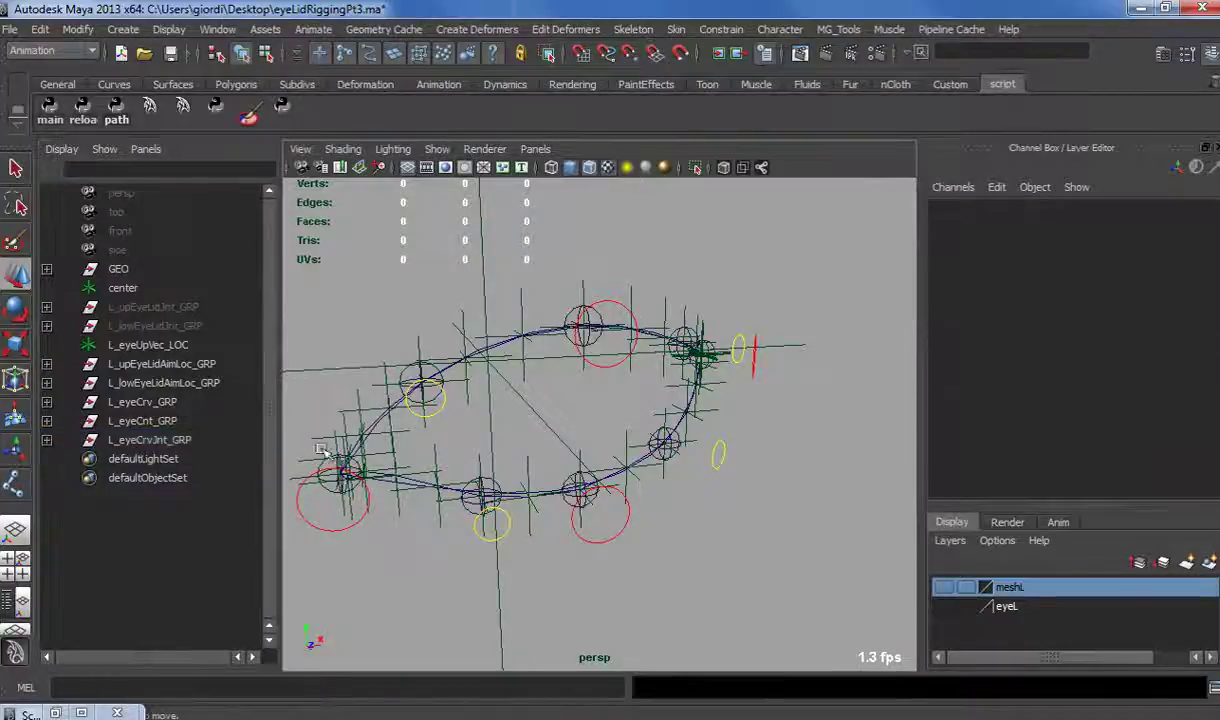
pyautogui.click(325, 467)
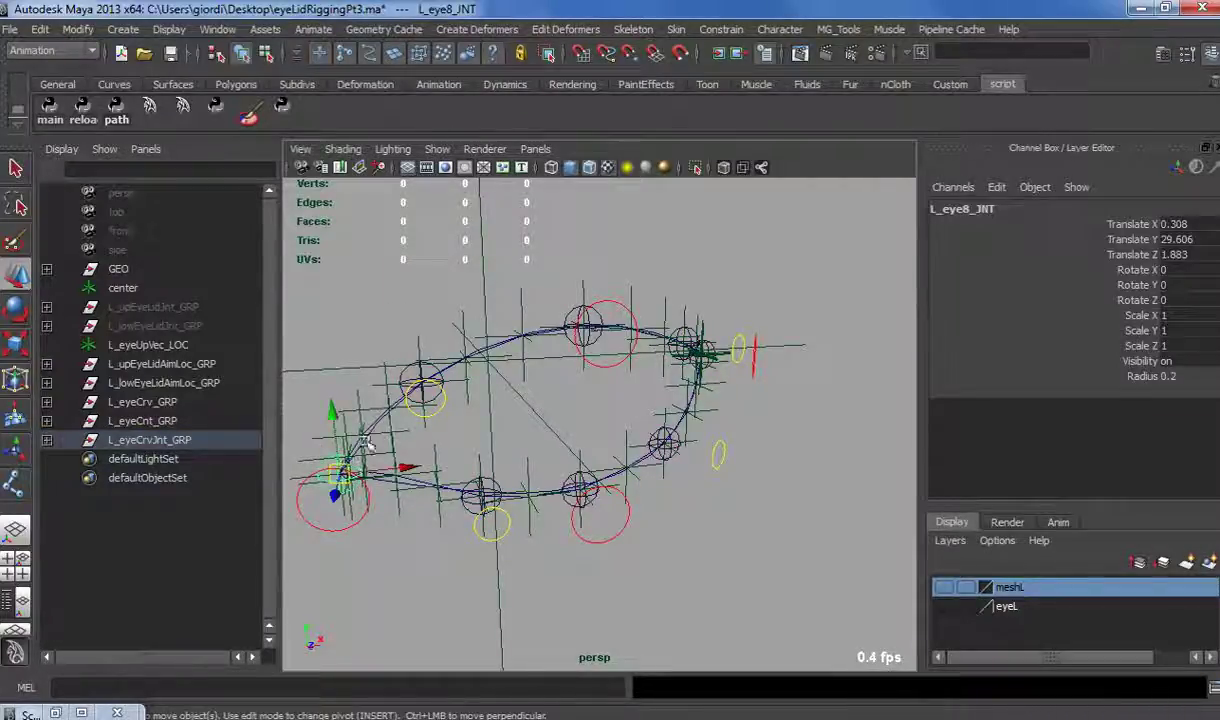
pyautogui.keyDown('shift'); pyautogui.click(405, 374); pyautogui.keyUp('shift')
pyautogui.keyDown('shift'); pyautogui.click(572, 320); pyautogui.keyUp('shift')
pyautogui.keyDown('alt'); pyautogui.moveTo(585, 340); pyautogui.dragTo(508, 344); pyautogui.keyUp('alt')
pyautogui.keyDown('shift'); pyautogui.click(562, 348); pyautogui.keyUp('shift')
pyautogui.keyDown('shift'); pyautogui.click(642, 358); pyautogui.keyUp('shift')
pyautogui.keyDown('alt'); pyautogui.moveTo(621, 464); pyautogui.dragTo(733, 496); pyautogui.keyUp('alt')
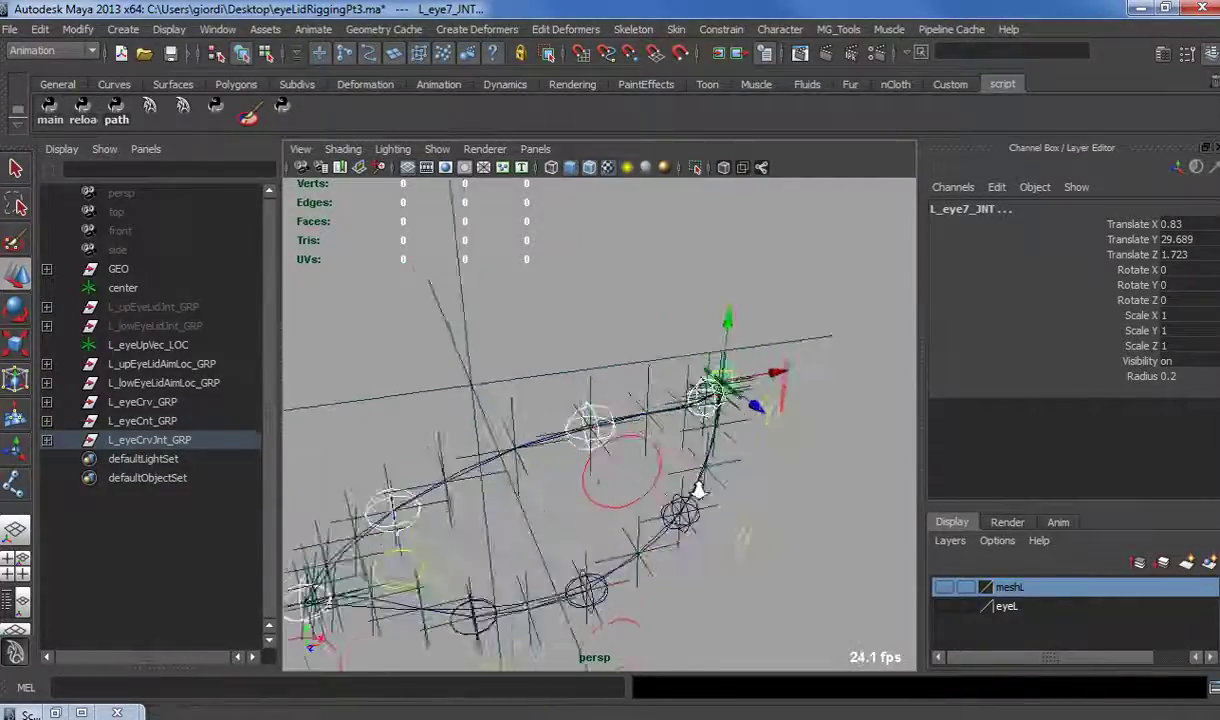
pyautogui.keyDown('alt'); pyautogui.moveTo(733, 496); pyautogui.dragTo(800, 500, button='right'); pyautogui.keyUp('alt')
pyautogui.click(492, 455)
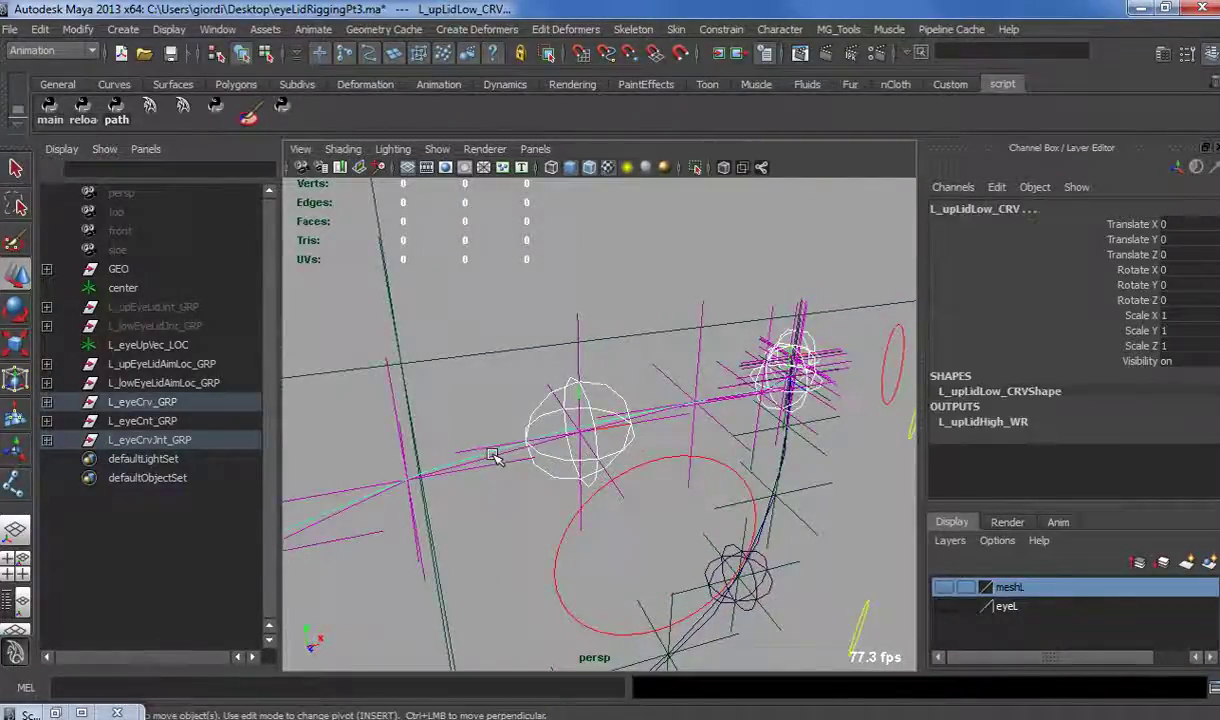
pyautogui.keyDown('alt'); pyautogui.moveTo(566, 518); pyautogui.dragTo(586, 104, button='right'); pyautogui.keyUp('alt')
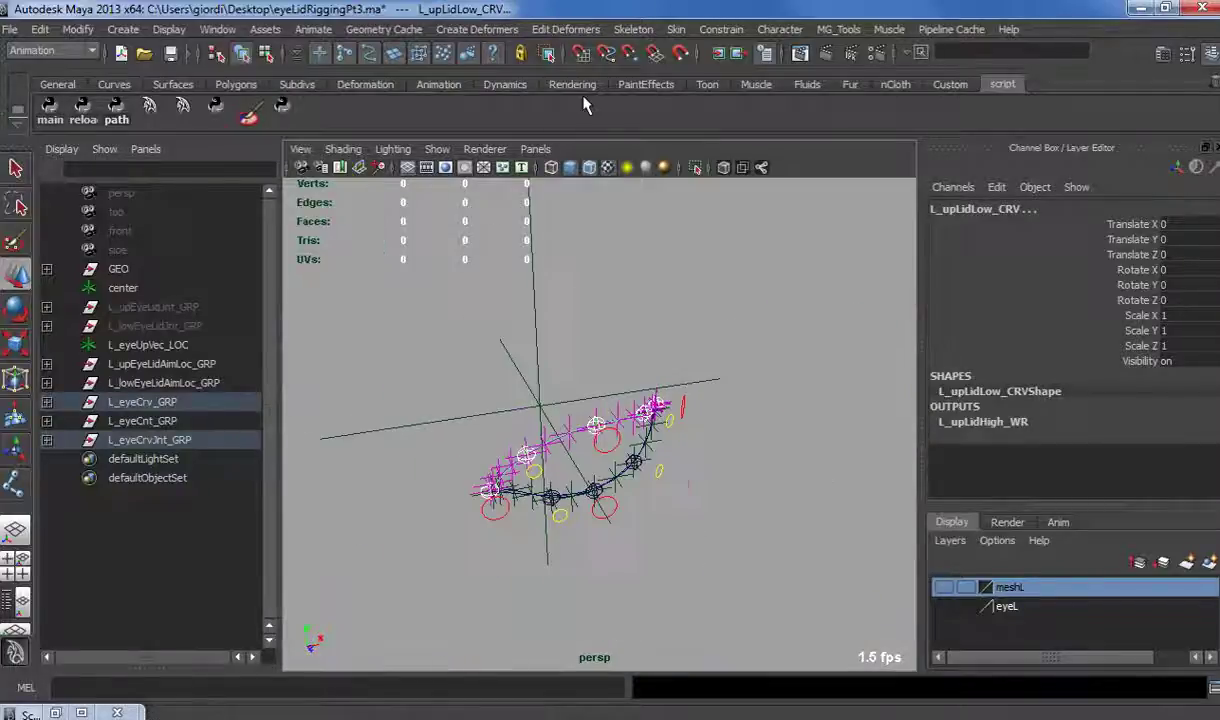
pyautogui.click(676, 29)
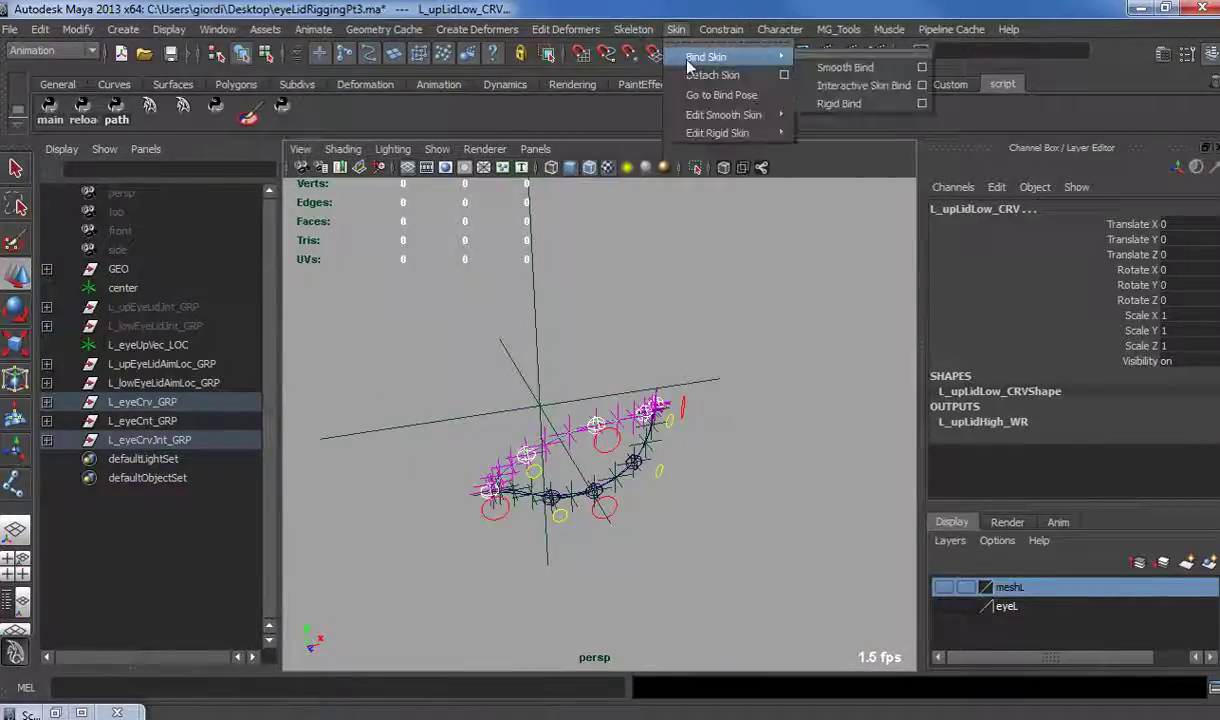
pyautogui.moveTo(720, 57)
pyautogui.click(830, 56)
# Step: Try moving the upper middle joint L_eye5_JNT to test the curve binding, then undo the move
pyautogui.keyDown('alt'); pyautogui.moveTo(745, 335); pyautogui.dragTo(766, 416); pyautogui.keyUp('alt')
pyautogui.click(536, 346)
pyautogui.moveTo(543, 352); pyautogui.dragTo(485, 214)
pyautogui.hotkey('ctrl', 'z')
# Step: Smooth bind L_downLidHigh_CRV to the three lower lid joints and the two corner joints
pyautogui.keyDown('alt'); pyautogui.moveTo(470, 497); pyautogui.dragTo(526, 445, button='middle'); pyautogui.keyUp('alt')
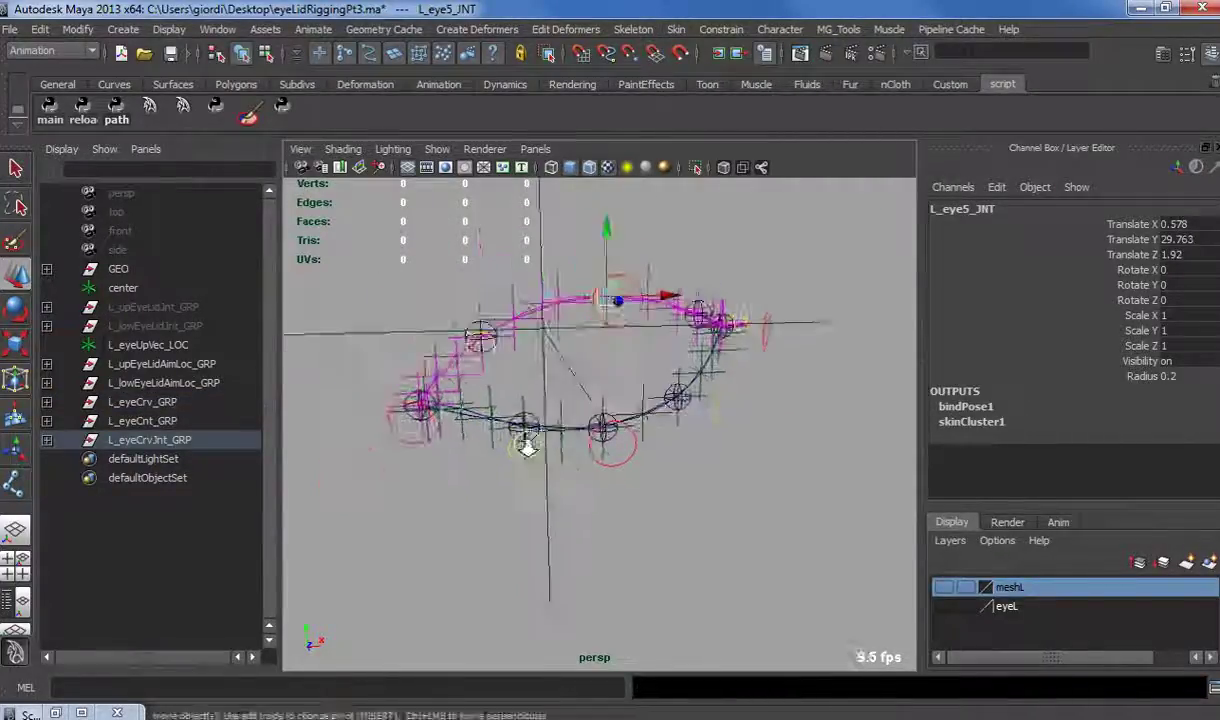
pyautogui.keyDown('alt'); pyautogui.moveTo(526, 445); pyautogui.dragTo(537, 465, button='right'); pyautogui.keyUp('alt')
pyautogui.click(496, 429)
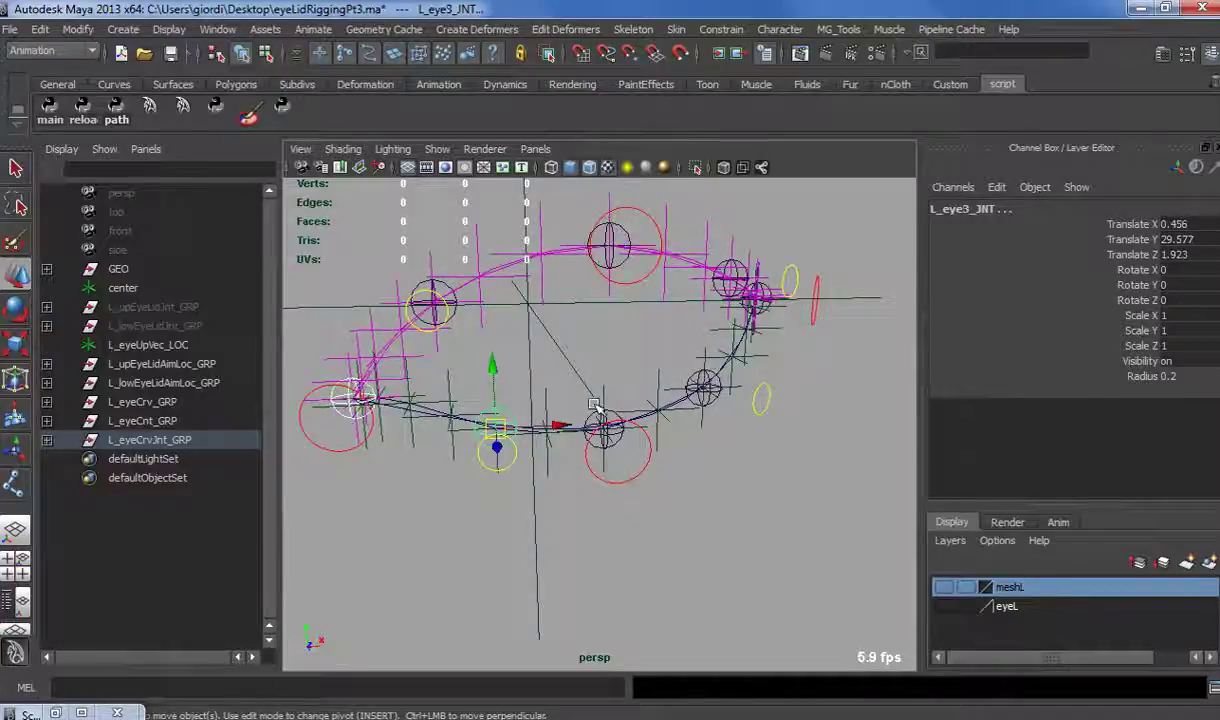
pyautogui.click(598, 414)
pyautogui.keyDown('alt'); pyautogui.moveTo(667, 366); pyautogui.dragTo(693, 287); pyautogui.keyUp('alt')
pyautogui.keyDown('alt'); pyautogui.moveTo(463, 459); pyautogui.dragTo(580, 549); pyautogui.keyUp('alt')
pyautogui.click(615, 578)
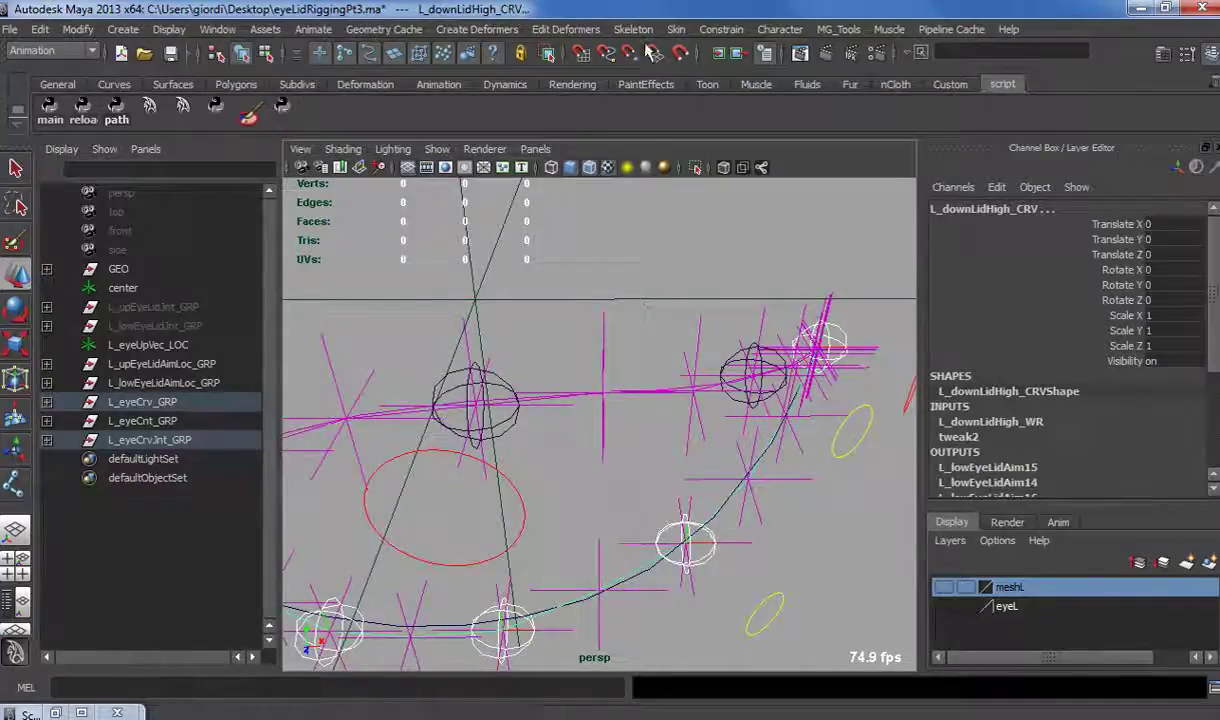
pyautogui.click(676, 29)
pyautogui.click(832, 58)
# Step: Examine the bound lower lid curve and the skin connections of the middle joint L_eye2_JNT
pyautogui.keyDown('alt'); pyautogui.moveTo(690, 485); pyautogui.dragTo(708, 460, button='right'); pyautogui.keyUp('alt')
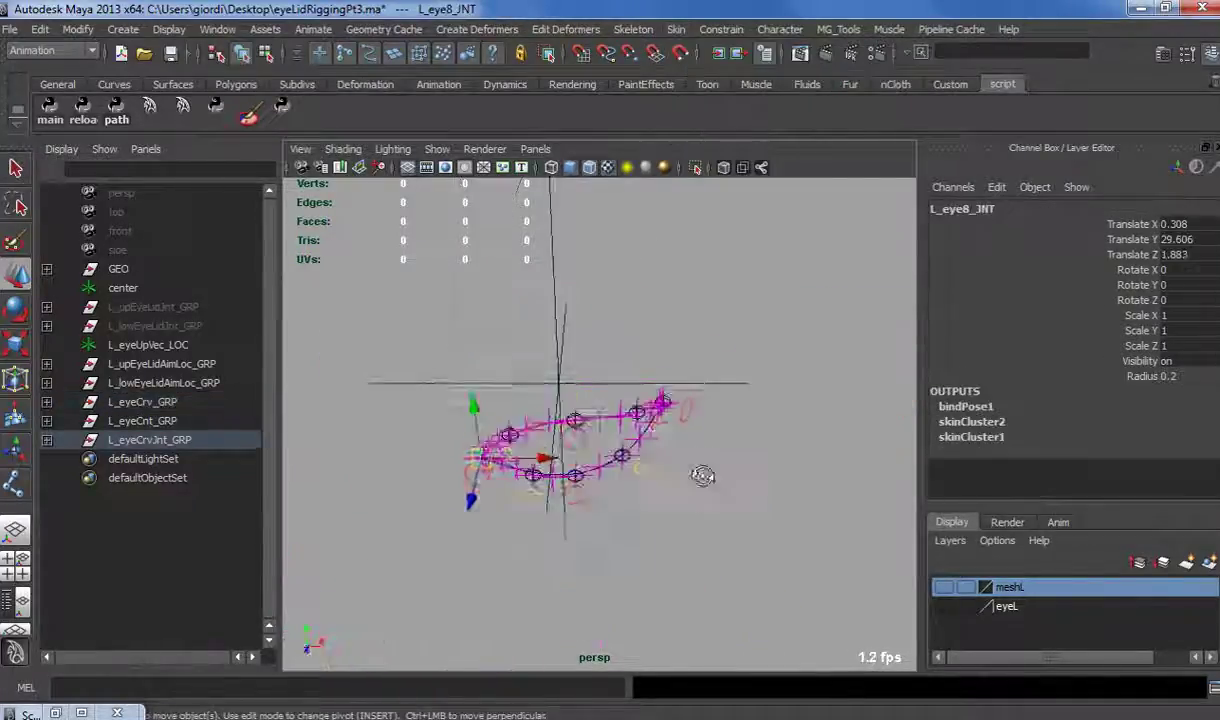
pyautogui.keyDown('alt'); pyautogui.moveTo(708, 460); pyautogui.dragTo(712, 470); pyautogui.keyUp('alt')
pyautogui.keyDown('alt'); pyautogui.moveTo(712, 470); pyautogui.dragTo(795, 474, button='right'); pyautogui.keyUp('alt')
pyautogui.keyDown('alt'); pyautogui.moveTo(509, 491); pyautogui.dragTo(590, 432, button='middle'); pyautogui.keyUp('alt')
pyautogui.keyDown('alt'); pyautogui.moveTo(590, 432); pyautogui.dragTo(732, 382, button='right'); pyautogui.keyUp('alt')
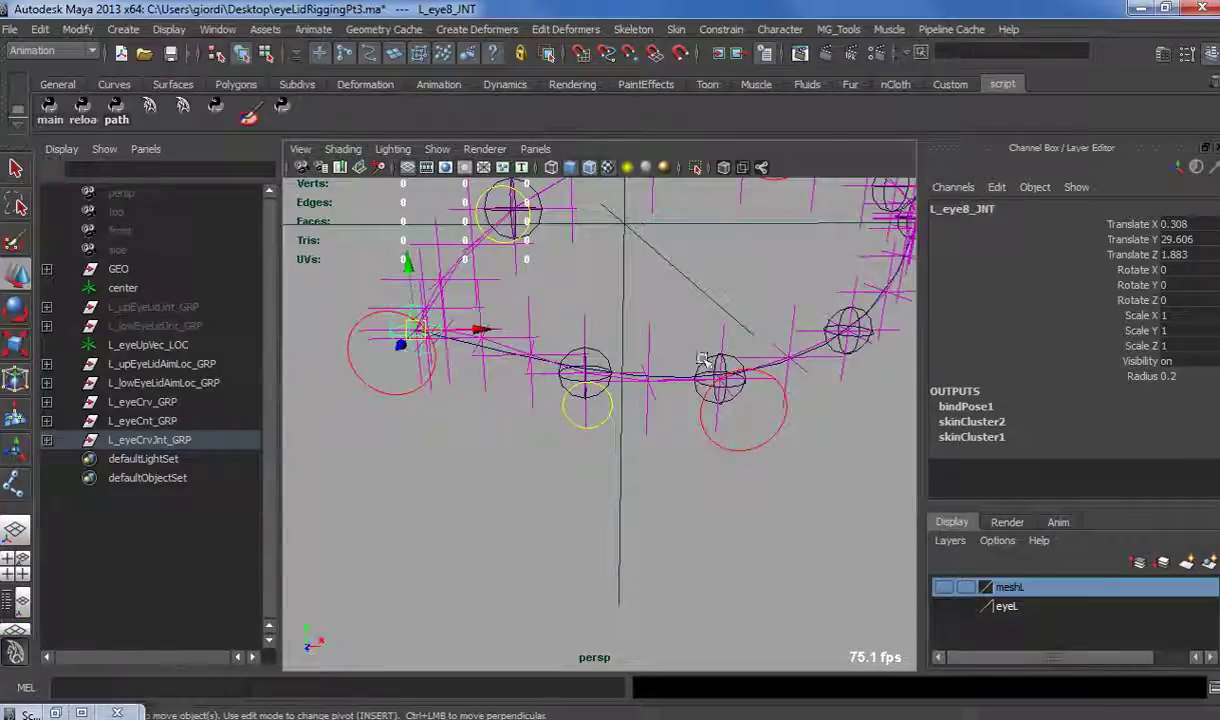
pyautogui.click(716, 374)
pyautogui.keyDown('alt'); pyautogui.moveTo(749, 452); pyautogui.dragTo(730, 476); pyautogui.keyUp('alt')
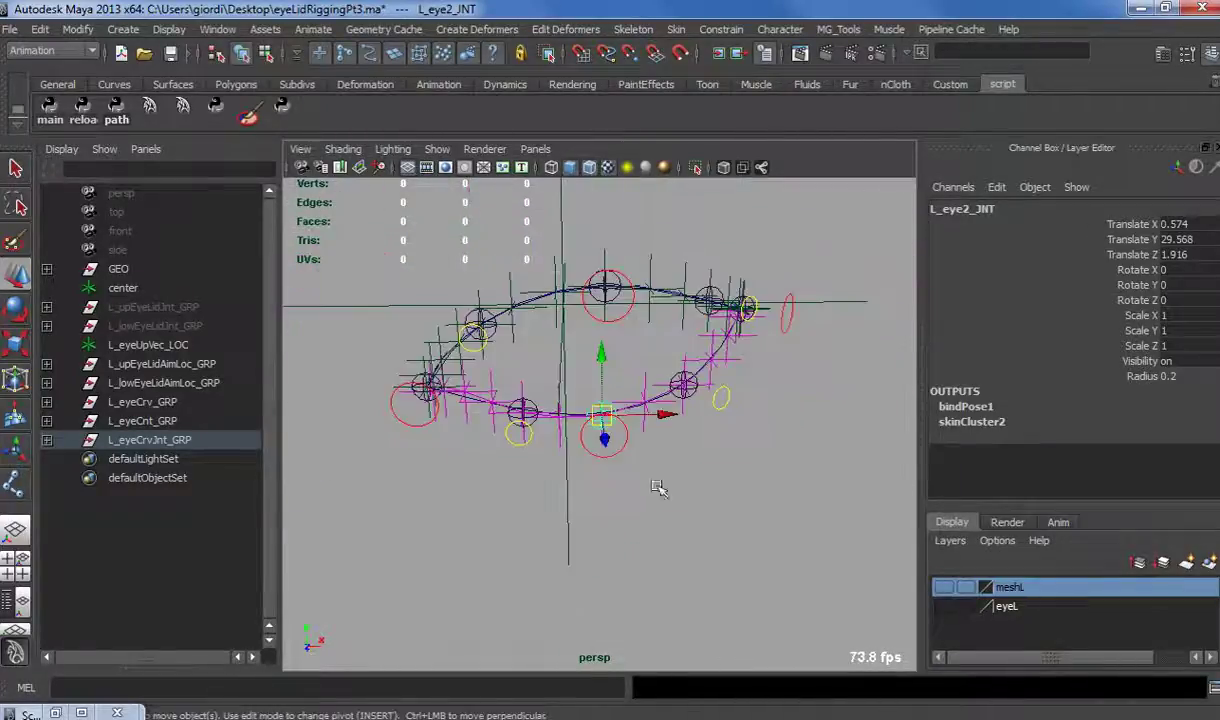
pyautogui.keyDown('alt'); pyautogui.moveTo(657, 486); pyautogui.dragTo(638, 484); pyautogui.keyUp('alt')
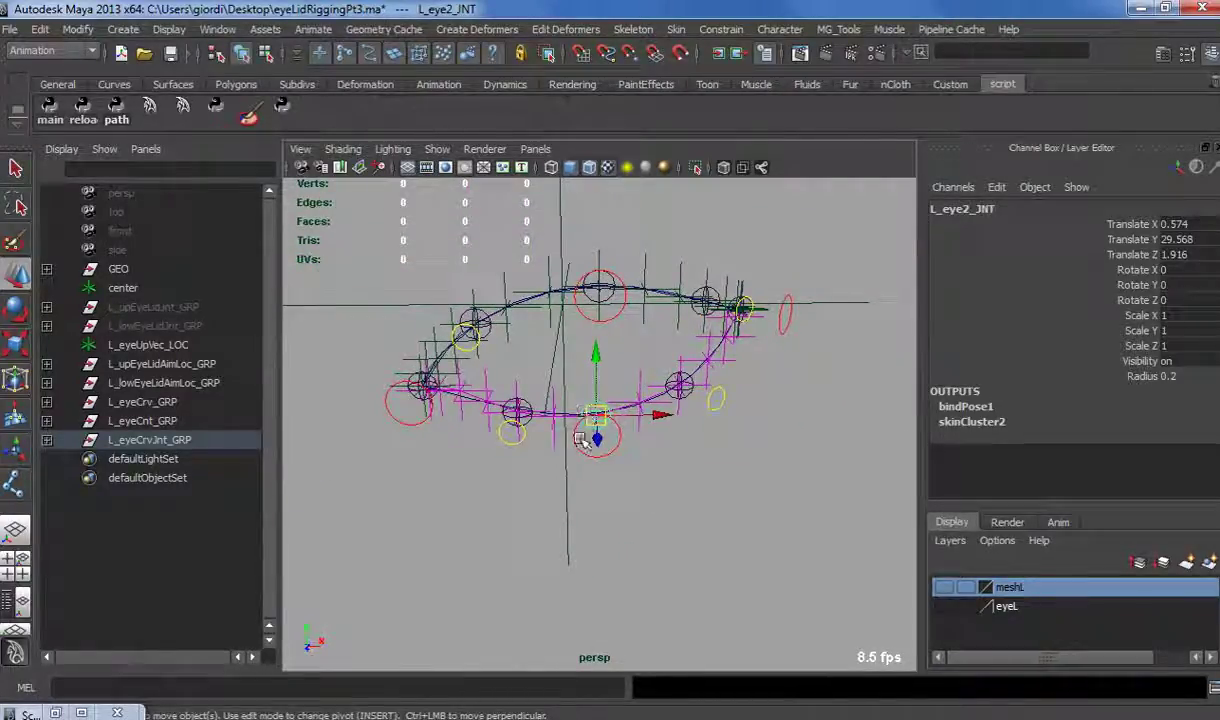
# Step: Point-constrain the joint L_eye2_JNT to the red lower lid control L_downEye1_CNT
pyautogui.click(600, 418)
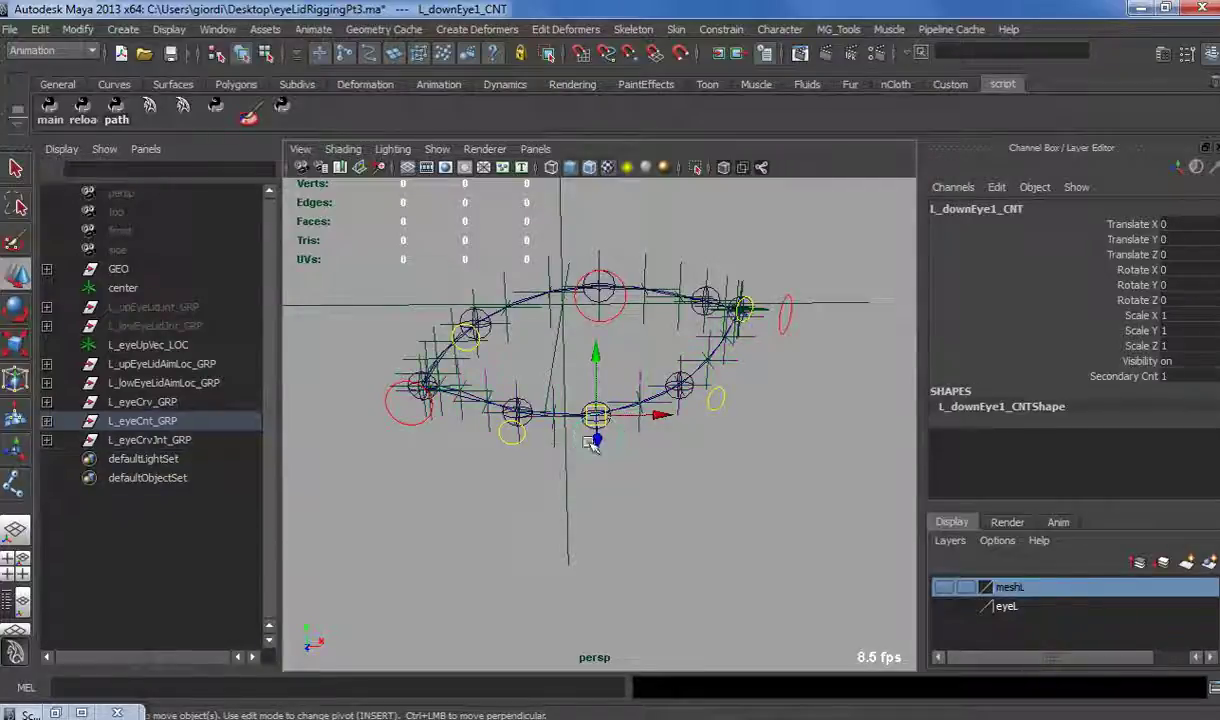
pyautogui.keyDown('alt'); pyautogui.moveTo(498, 500); pyautogui.dragTo(511, 501); pyautogui.keyUp('alt')
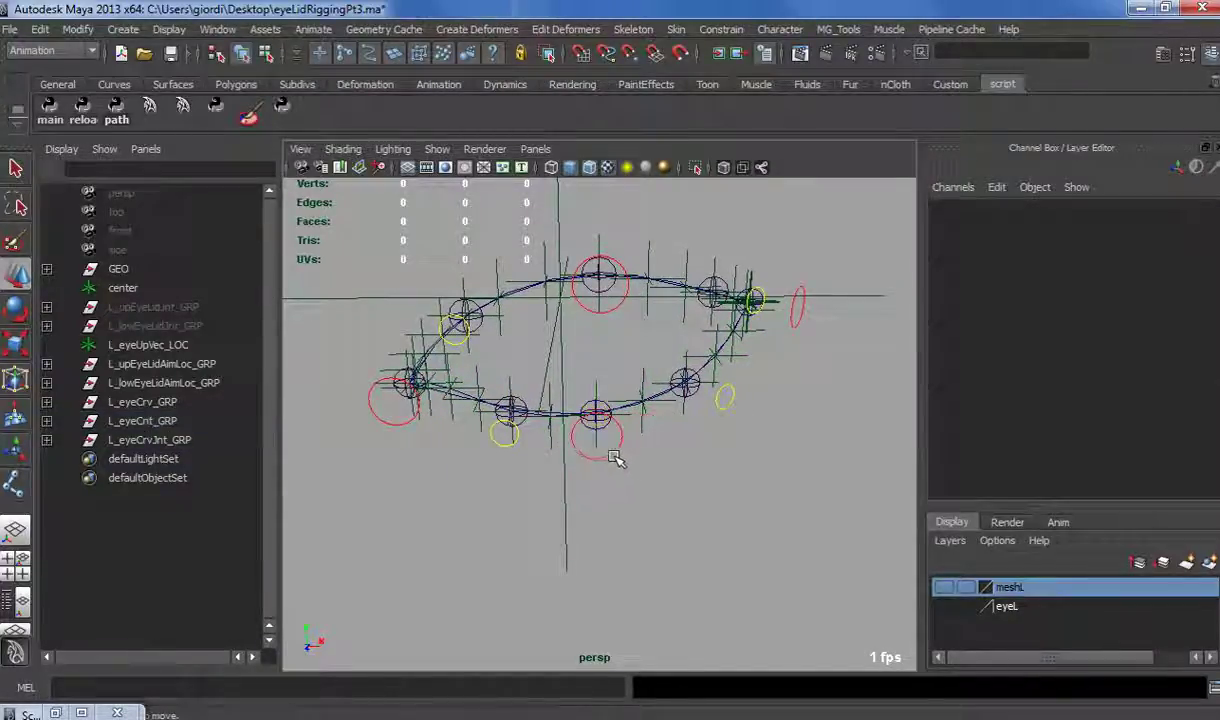
pyautogui.keyDown('alt'); pyautogui.moveTo(569, 491); pyautogui.dragTo(599, 513); pyautogui.keyUp('alt')
pyautogui.keyDown('alt'); pyautogui.moveTo(599, 513); pyautogui.dragTo(576, 399, button='right'); pyautogui.keyUp('alt')
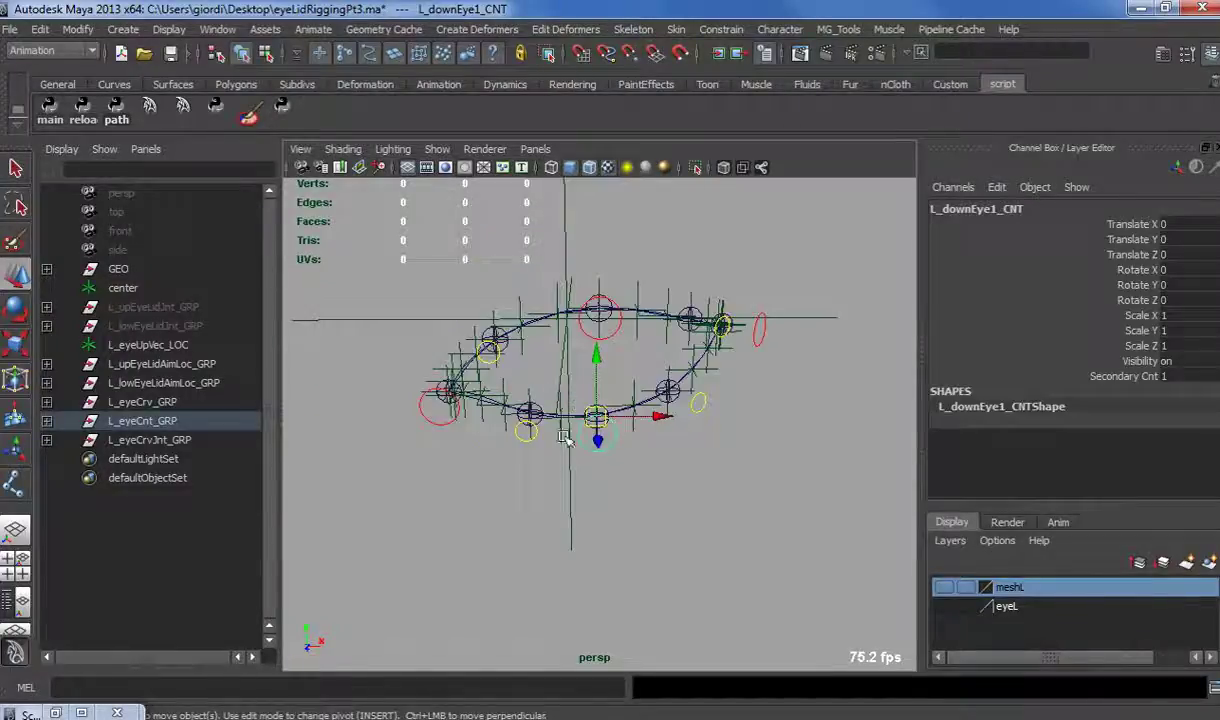
pyautogui.keyDown('alt'); pyautogui.moveTo(546, 470); pyautogui.dragTo(730, 540, button='right'); pyautogui.keyUp('alt')
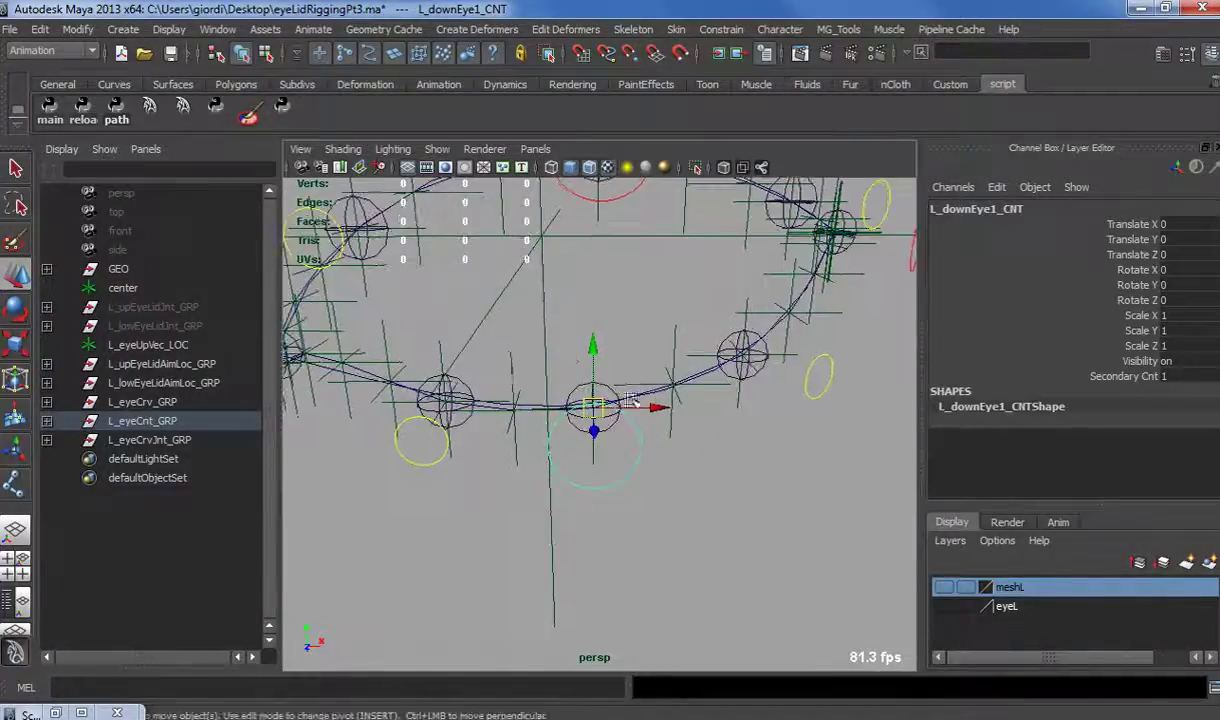
pyautogui.click(572, 388)
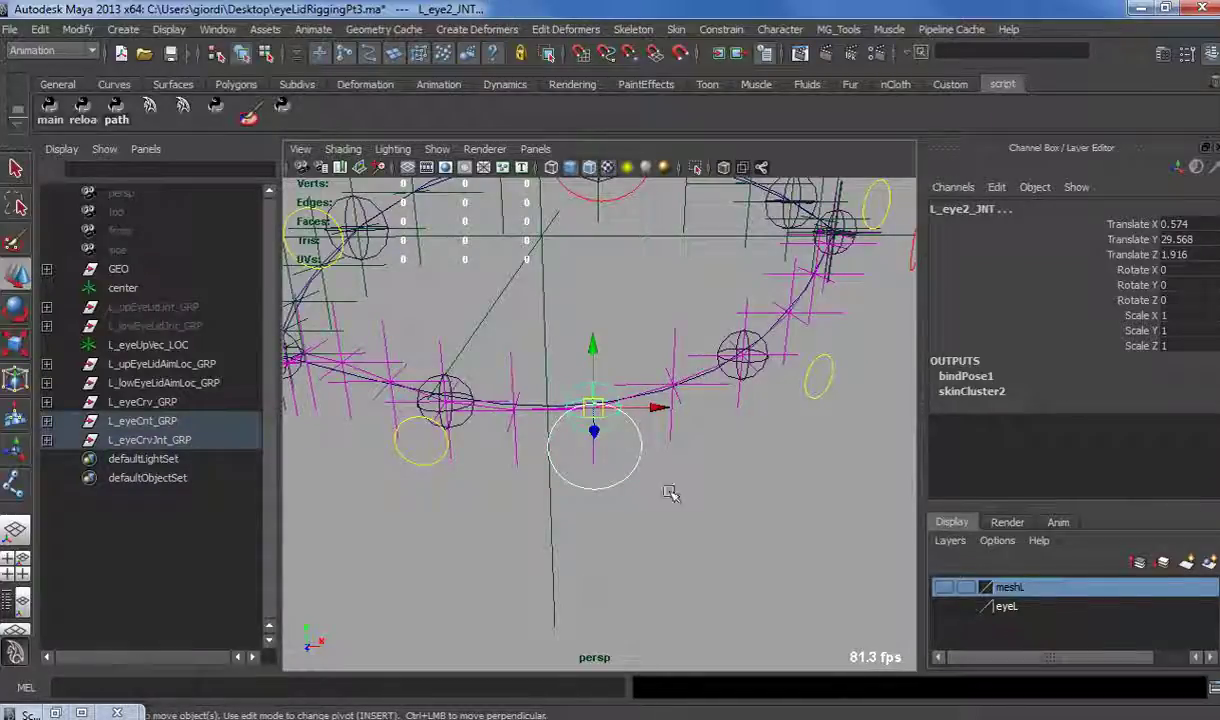
pyautogui.click(721, 29)
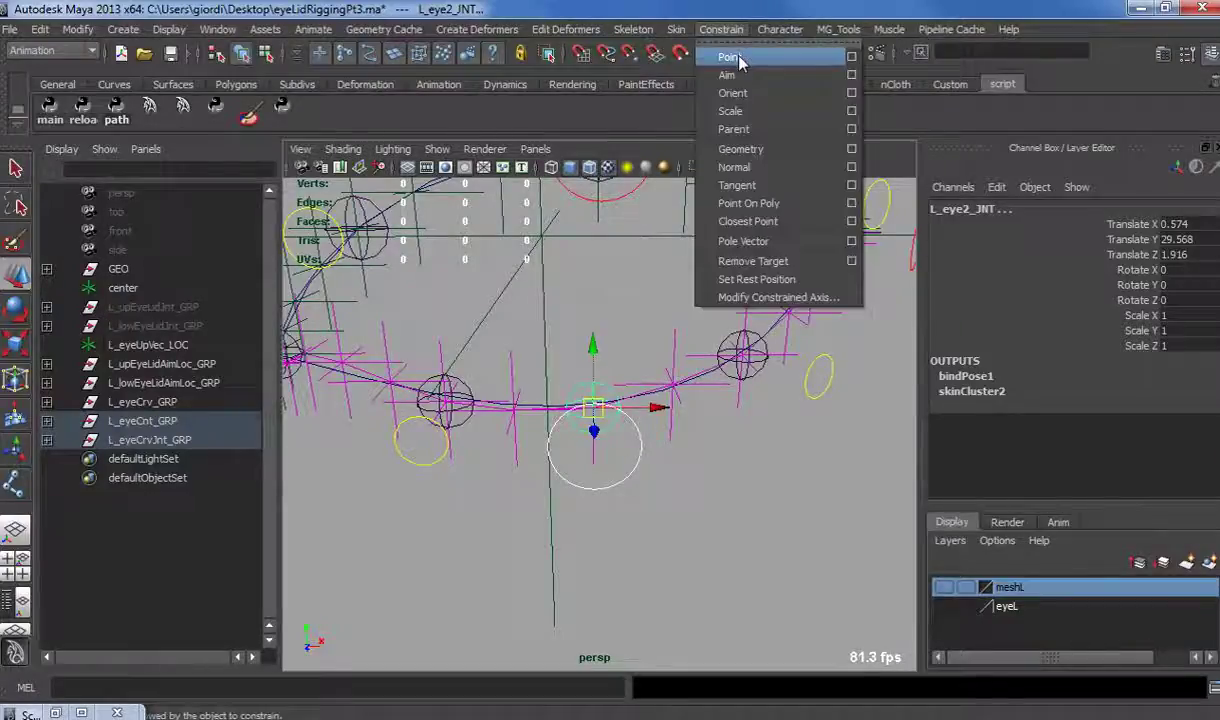
pyautogui.click(738, 58)
# Step: Point-constrain L_eye3_JNT to the yellow control L_downEye2_CNT and the outer lower lid joint to L_downEye3_CNT
pyautogui.click(398, 428)
pyautogui.keyDown('shift'); pyautogui.click(437, 376); pyautogui.keyUp('shift')
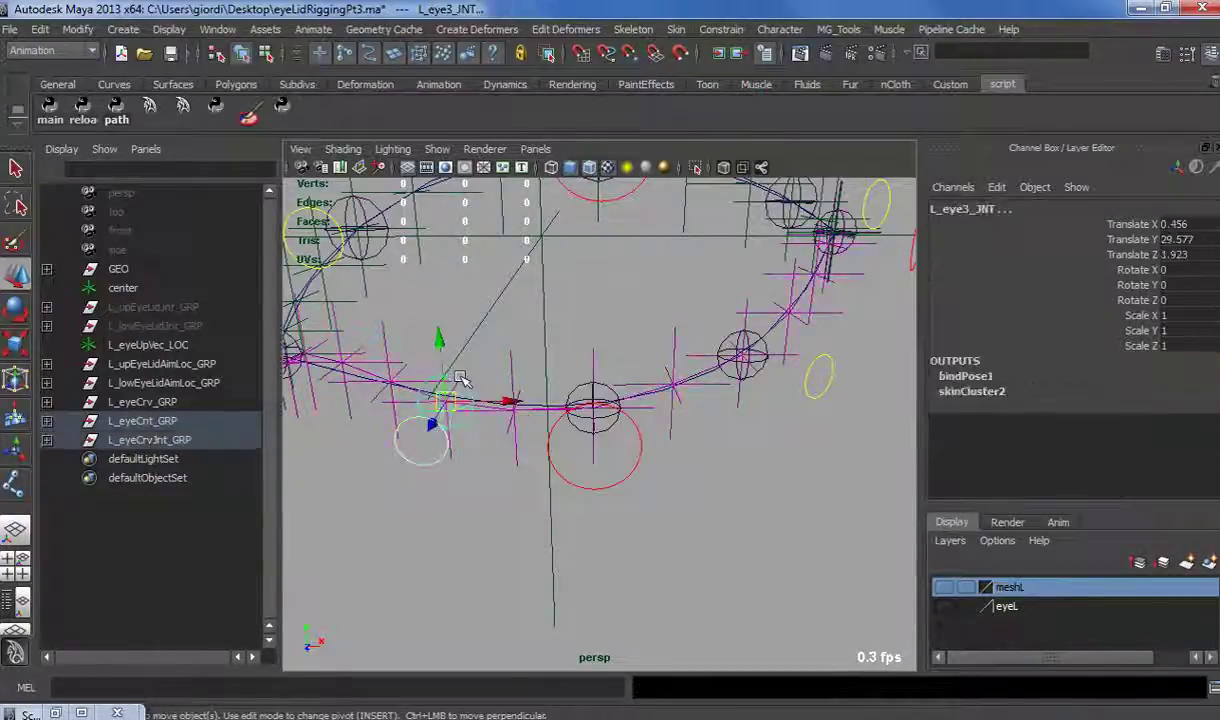
pyautogui.press('g')
pyautogui.click(805, 376)
pyautogui.keyDown('shift'); pyautogui.click(757, 339); pyautogui.keyUp('shift')
pyautogui.press('g')
# Step: Point-constrain L_eye7_JNT to the outer corner control L_eyeCorner2_CNT and L_eye6_JNT to the adjacent yellow upper lid control
pyautogui.keyDown('alt'); pyautogui.moveTo(722, 398); pyautogui.dragTo(662, 436); pyautogui.keyUp('alt')
pyautogui.click(713, 376)
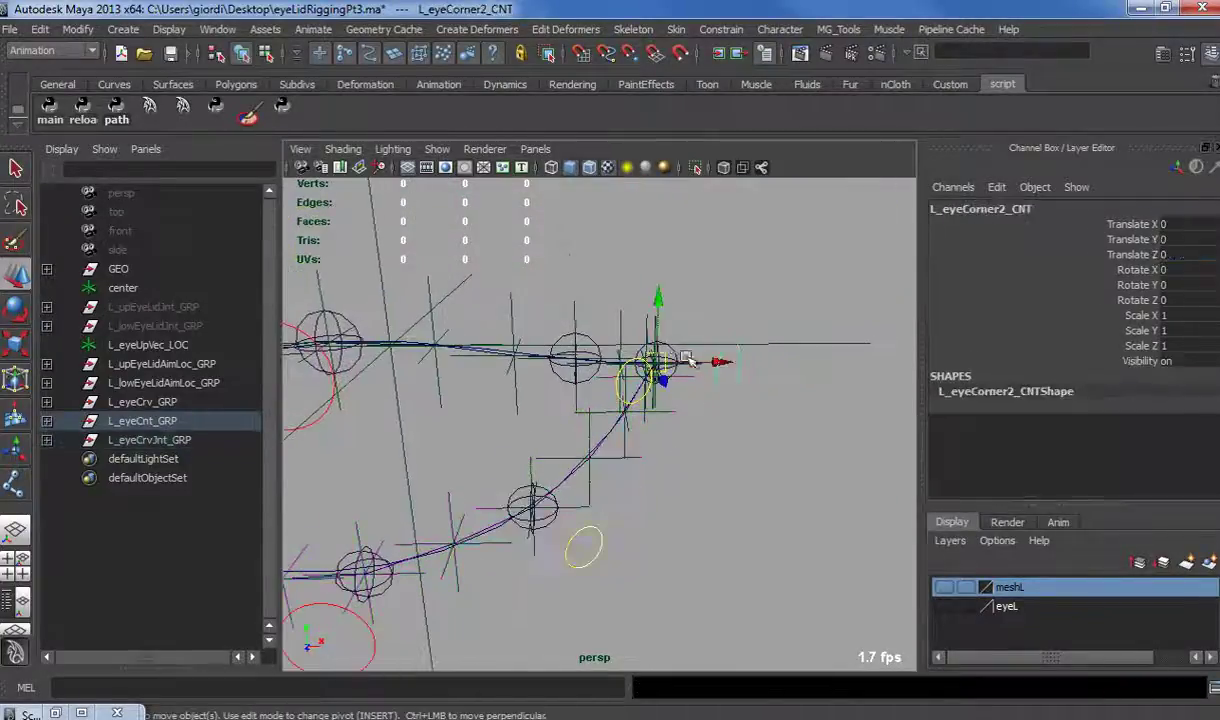
pyautogui.keyDown('shift'); pyautogui.click(662, 355); pyautogui.keyUp('shift')
pyautogui.press('g')
pyautogui.click(612, 384)
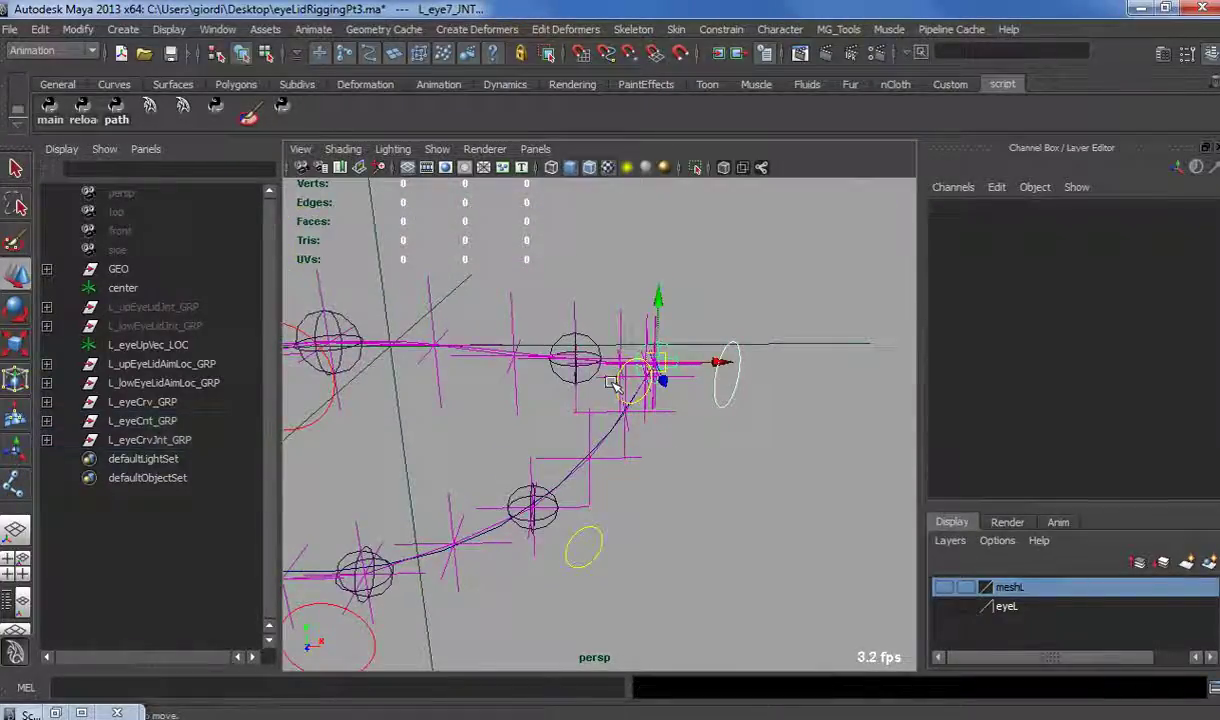
pyautogui.click(614, 390)
pyautogui.keyDown('shift'); pyautogui.click(590, 346); pyautogui.keyUp('shift')
pyautogui.press('g')
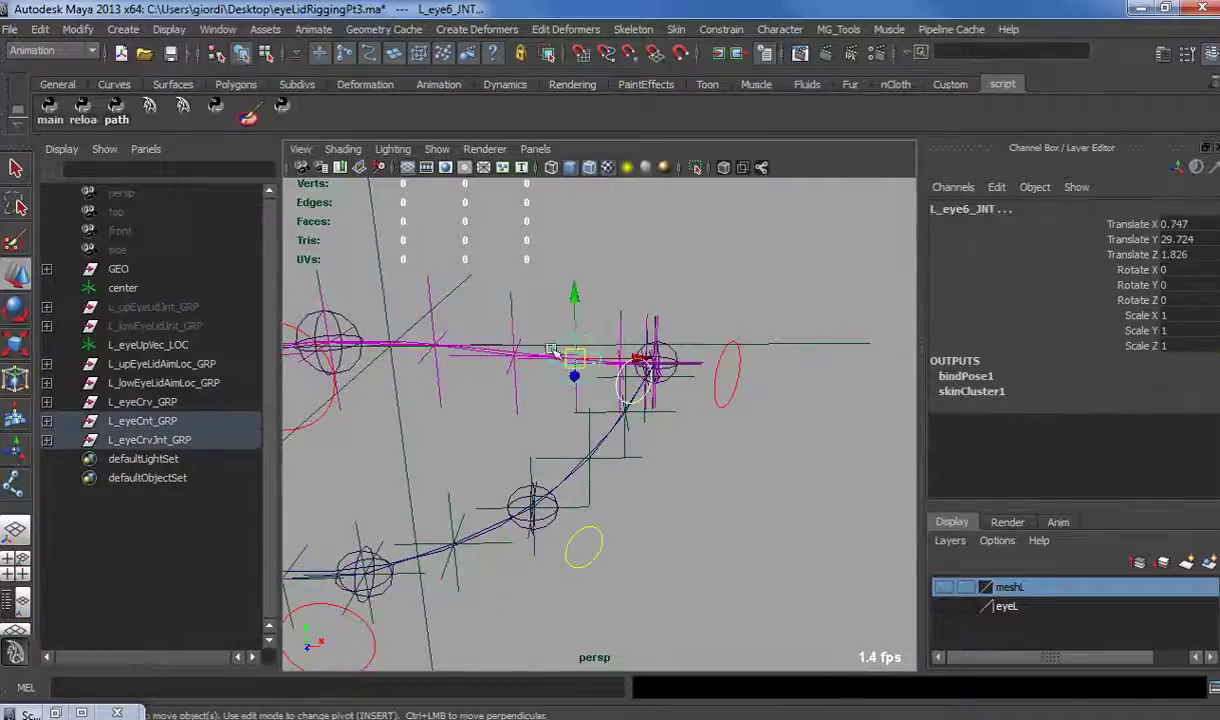
# Step: Point-constrain the middle upper joint L_eye5_JNT to the red upper lid control and L_eye4_JNT to L_upEye2_CNT
pyautogui.keyDown('alt'); pyautogui.moveTo(455, 402); pyautogui.dragTo(553, 398, button='middle'); pyautogui.keyUp('alt')
pyautogui.click(563, 410)
pyautogui.keyDown('shift'); pyautogui.click(590, 341); pyautogui.keyUp('shift')
pyautogui.press('g')
pyautogui.click(365, 434)
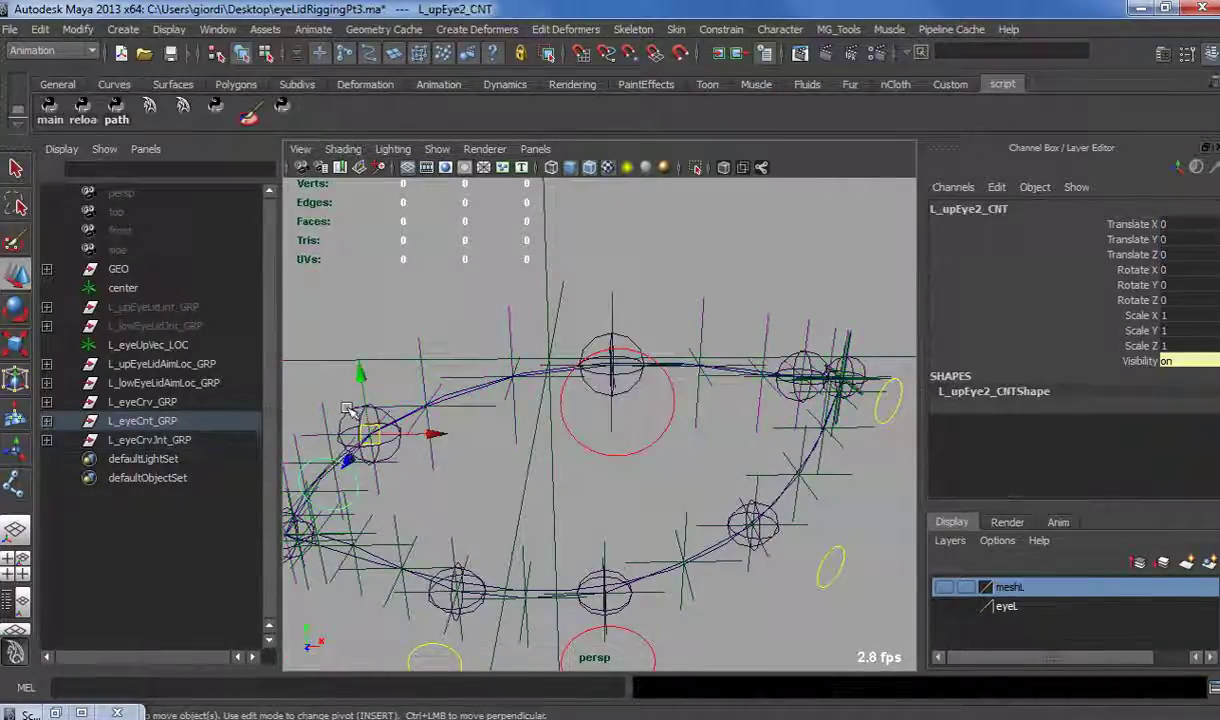
pyautogui.keyDown('shift'); pyautogui.click(347, 408); pyautogui.keyUp('shift')
pyautogui.press('g')
# Step: Point-constrain L_eye8_JNT to L_eyeCorner1_CNT and reapply the point constraint of L_eye3_JNT to L_downEye2_CNT
pyautogui.keyDown('alt'); pyautogui.moveTo(361, 483); pyautogui.dragTo(574, 377, button='middle'); pyautogui.keyUp('alt')
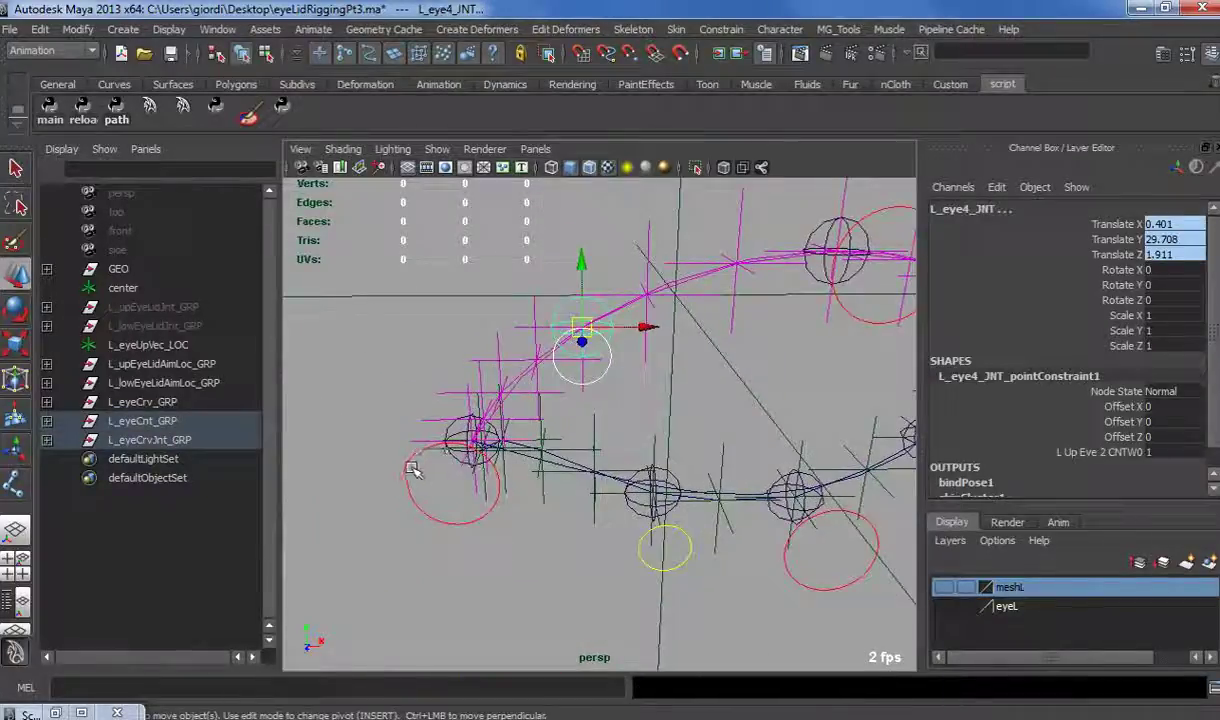
pyautogui.click(412, 470)
pyautogui.keyDown('shift'); pyautogui.click(424, 403); pyautogui.keyUp('shift')
pyautogui.press('g')
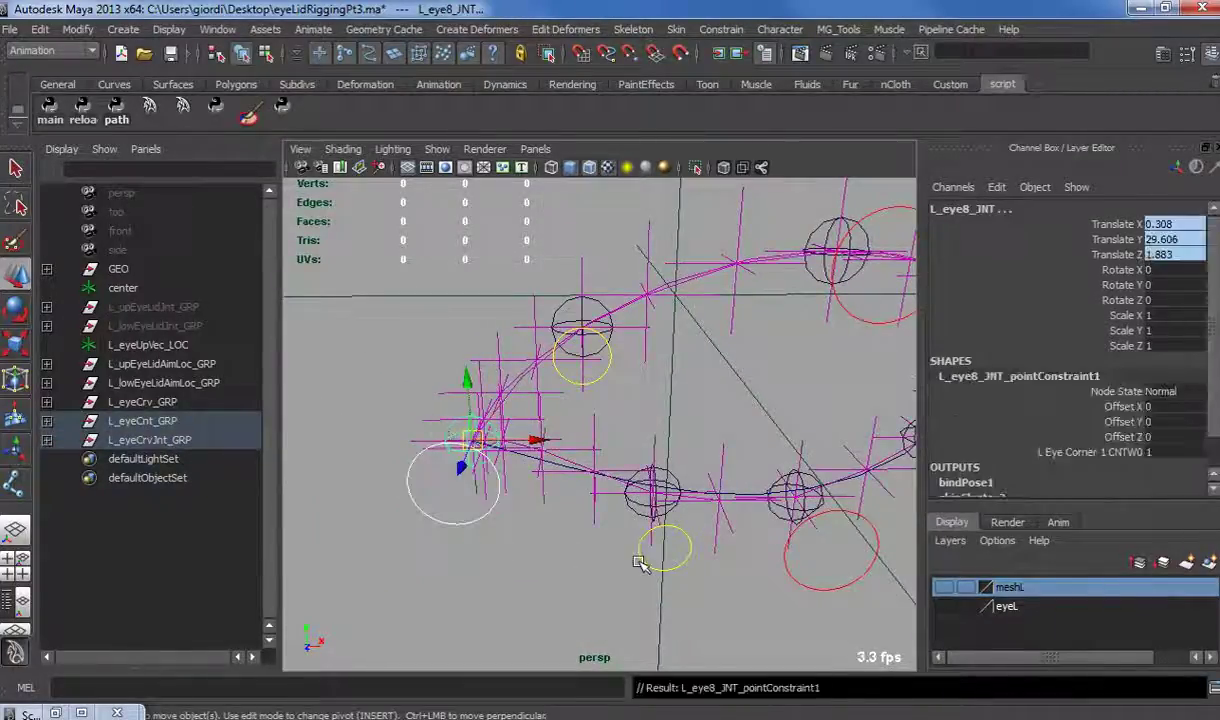
pyautogui.click(639, 562)
pyautogui.keyDown('shift'); pyautogui.click(625, 501); pyautogui.keyUp('shift')
pyautogui.press('g')
# Step: Try moving the inner corner control L_eyeCorner1_CNT to test the lid curves, then undo the move
pyautogui.click(610, 548)
pyautogui.click(640, 546)
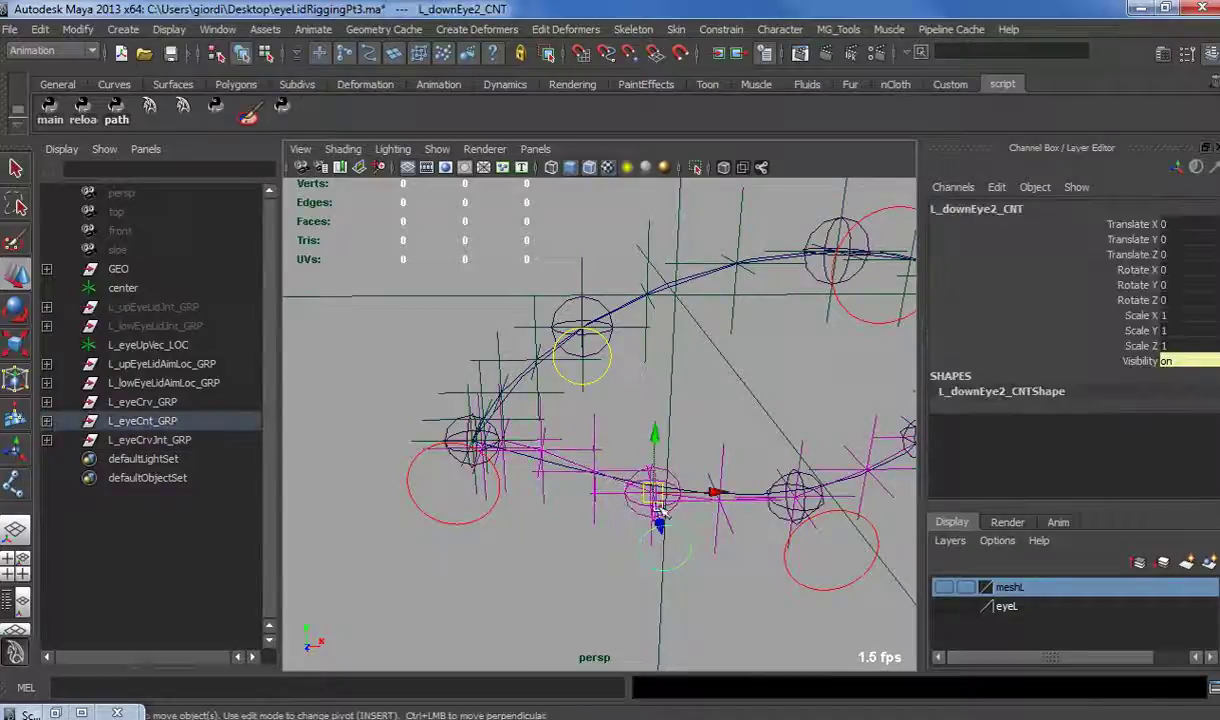
pyautogui.keyDown('alt'); pyautogui.moveTo(545, 509); pyautogui.dragTo(290, 170); pyautogui.keyUp('alt')
pyautogui.click(424, 443)
pyautogui.hotkey('ctrl', 'z')
pyautogui.scroll(5, 590, 437)
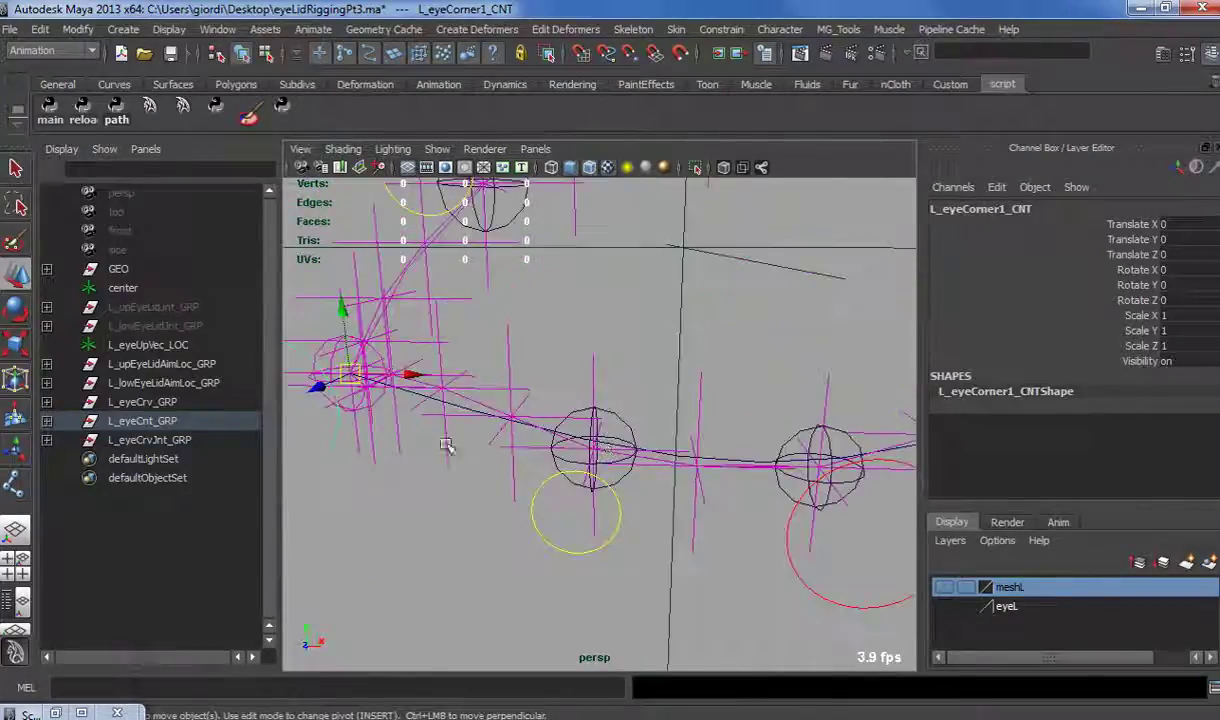
pyautogui.moveTo(348, 378); pyautogui.dragTo(375, 264)
pyautogui.hotkey('ctrl', 'z')
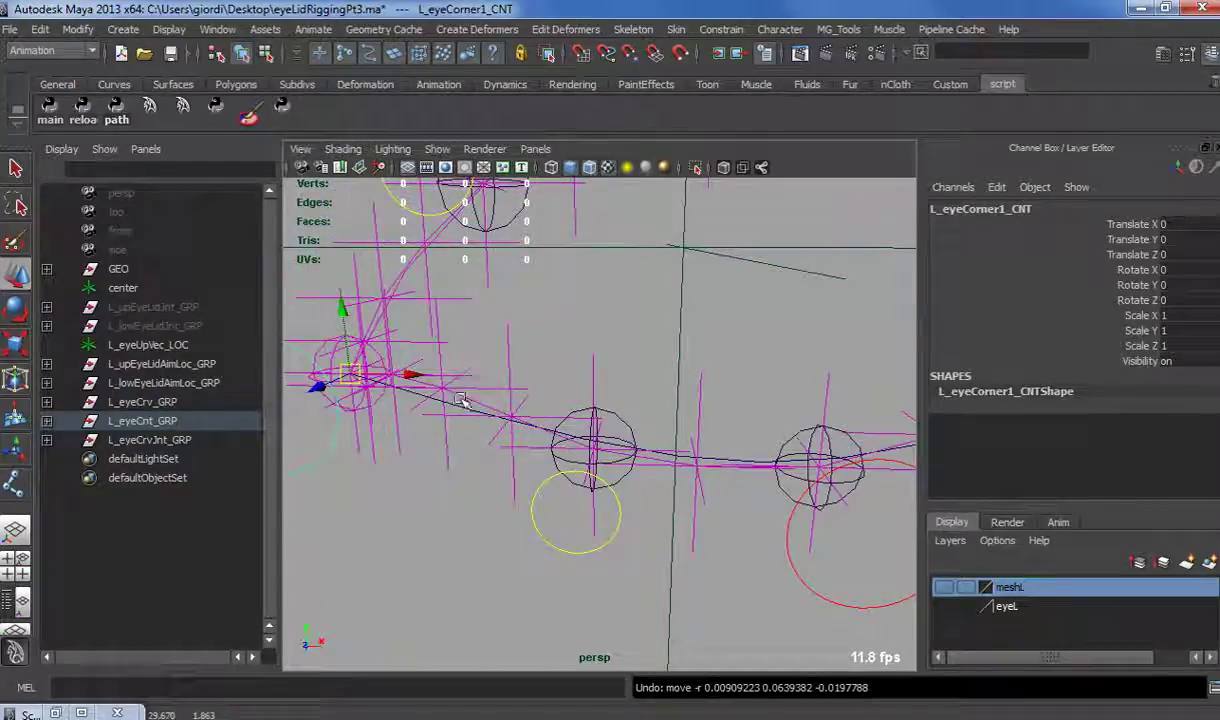
# Step: Detach the skin from the lower lid curve L_downLidHigh_CRV
pyautogui.keyDown('alt'); pyautogui.moveTo(475, 418); pyautogui.dragTo(557, 355); pyautogui.keyUp('alt')
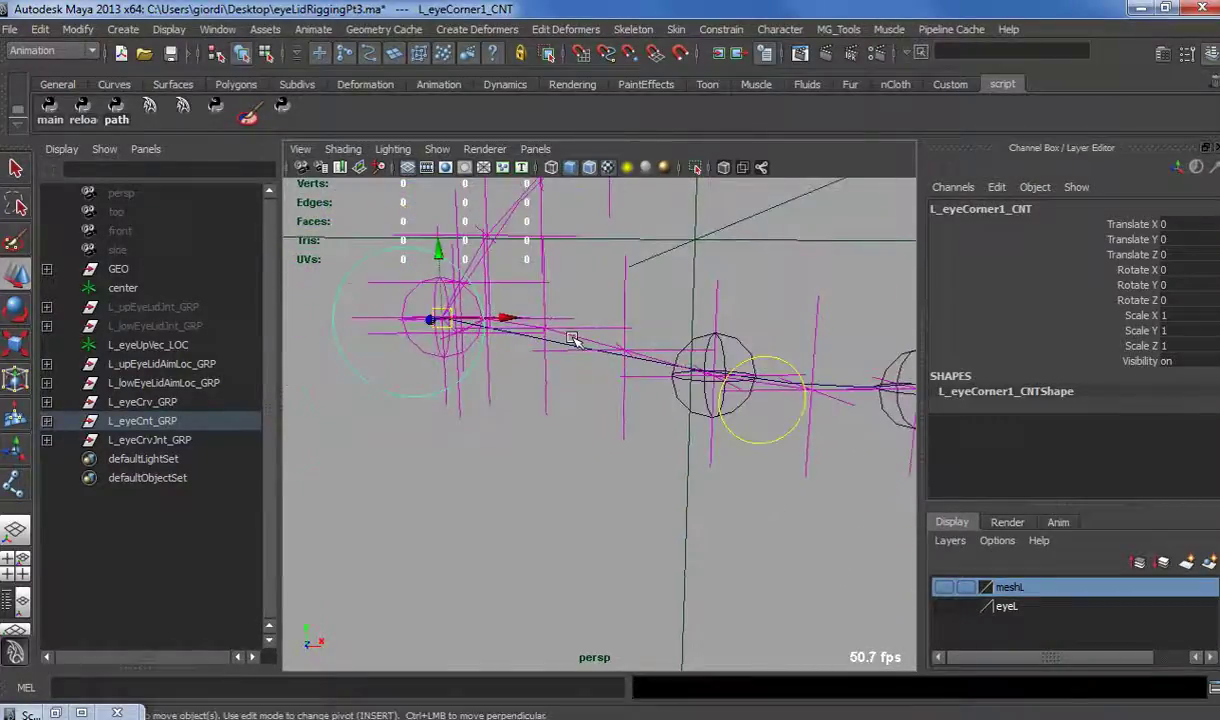
pyautogui.click(573, 340)
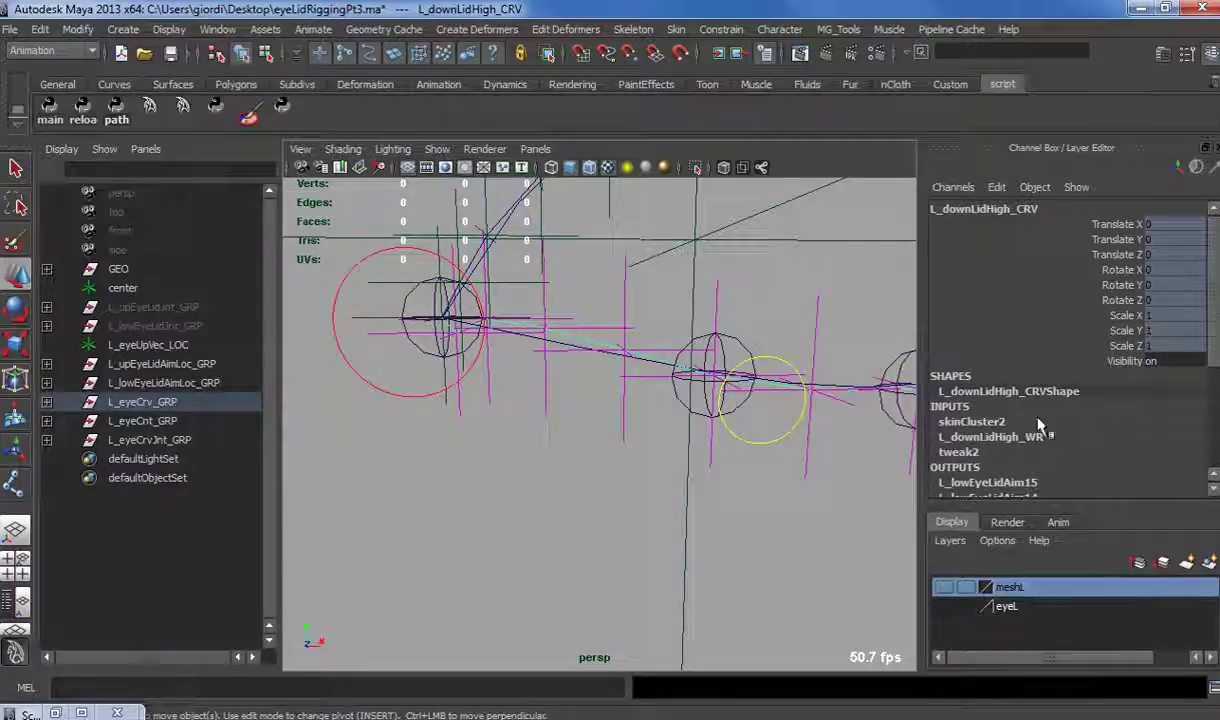
pyautogui.click(673, 29)
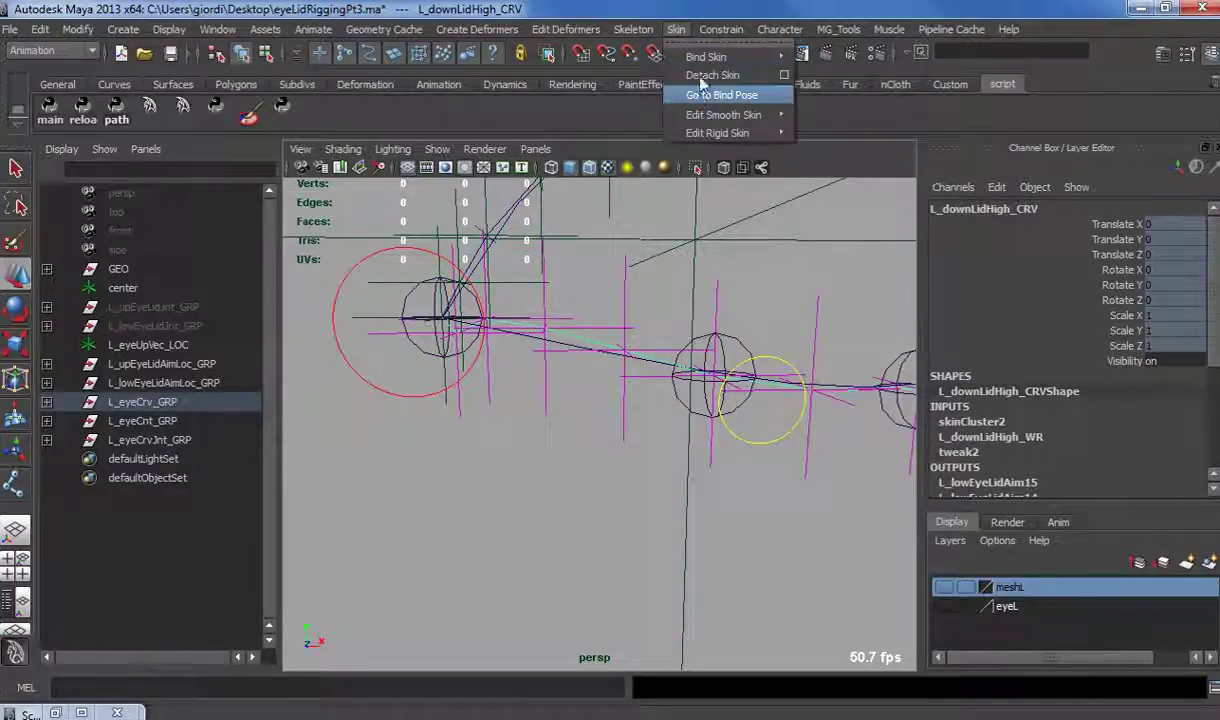
pyautogui.click(700, 74)
# Step: Smooth bind the curve L_downLidLow_CRV to the three lower lid joints and the two corner joints
pyautogui.keyDown('alt'); pyautogui.moveTo(691, 389); pyautogui.dragTo(640, 390, button='right'); pyautogui.keyUp('alt')
pyautogui.keyDown('alt'); pyautogui.moveTo(640, 390); pyautogui.dragTo(605, 436, button='middle'); pyautogui.keyUp('alt')
pyautogui.keyDown('alt'); pyautogui.moveTo(605, 436); pyautogui.dragTo(709, 496, button='right'); pyautogui.keyUp('alt')
pyautogui.click(618, 415)
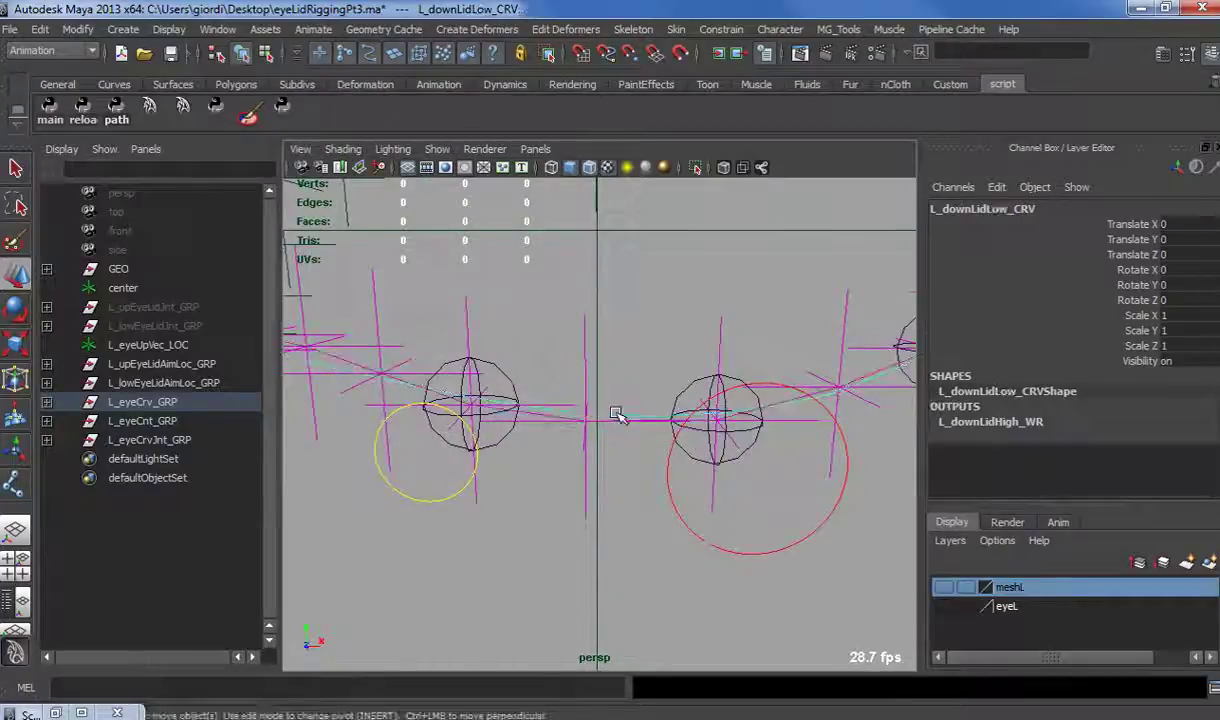
pyautogui.scroll(-4, 474, 420)
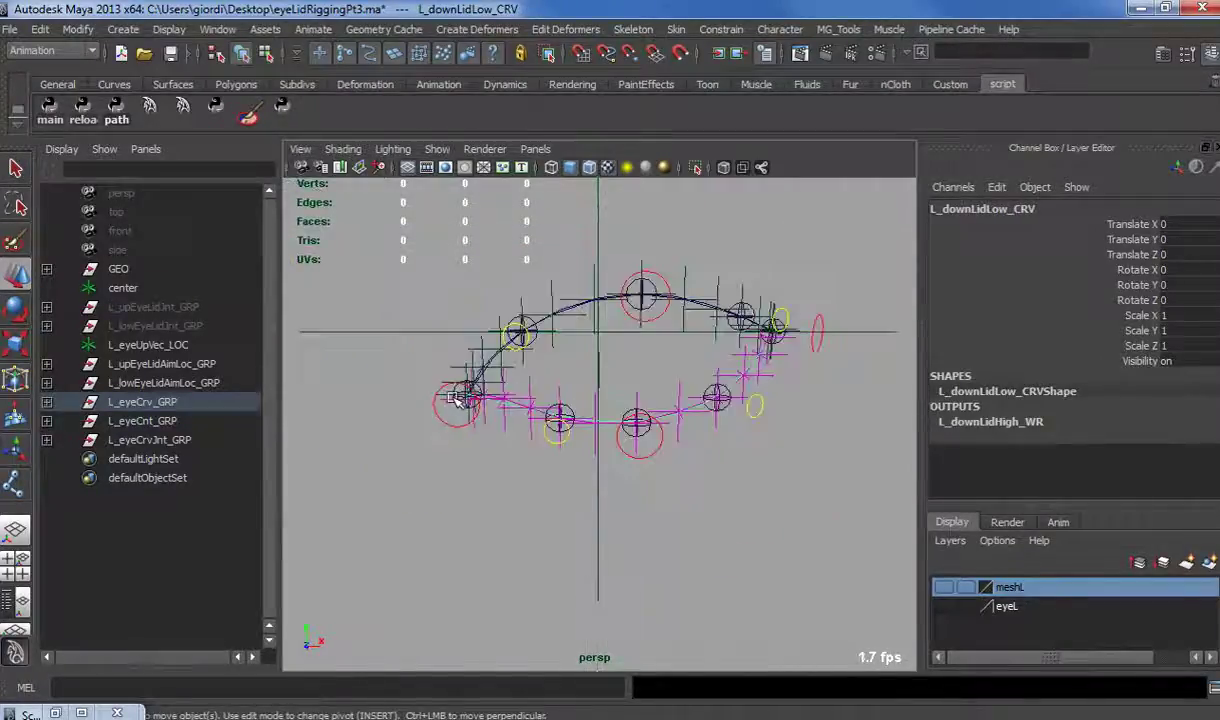
pyautogui.click(474, 420)
pyautogui.click(638, 430)
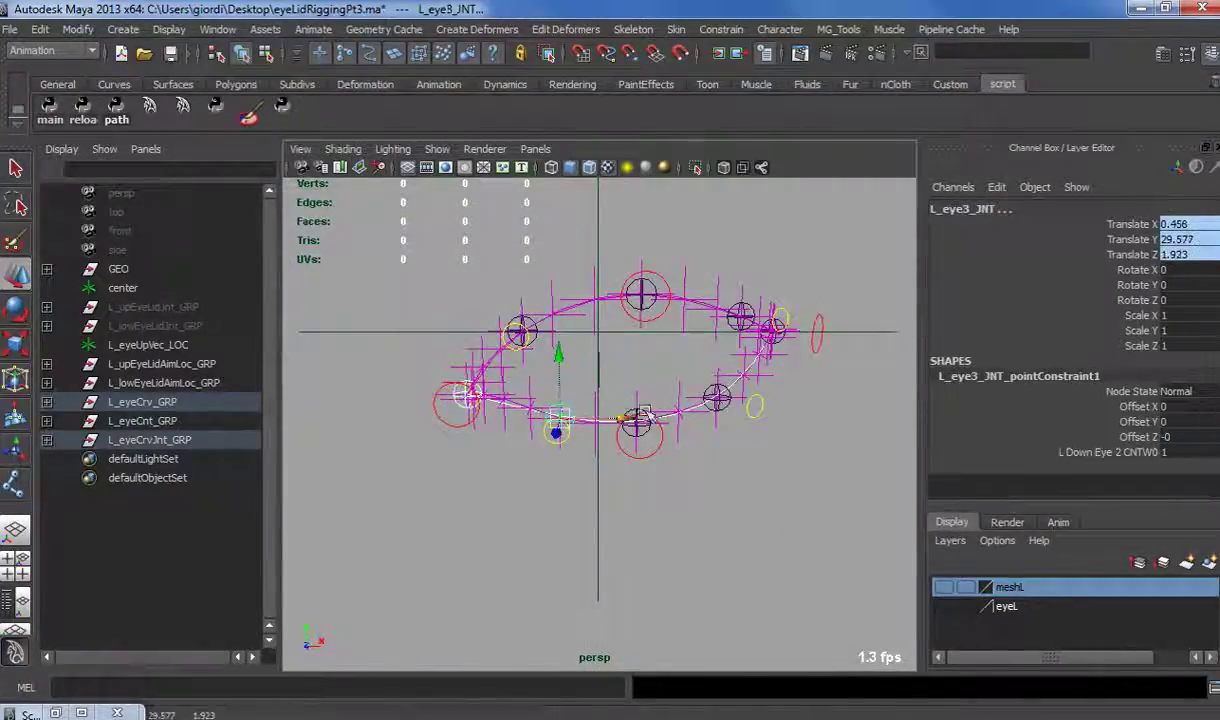
pyautogui.click(726, 392)
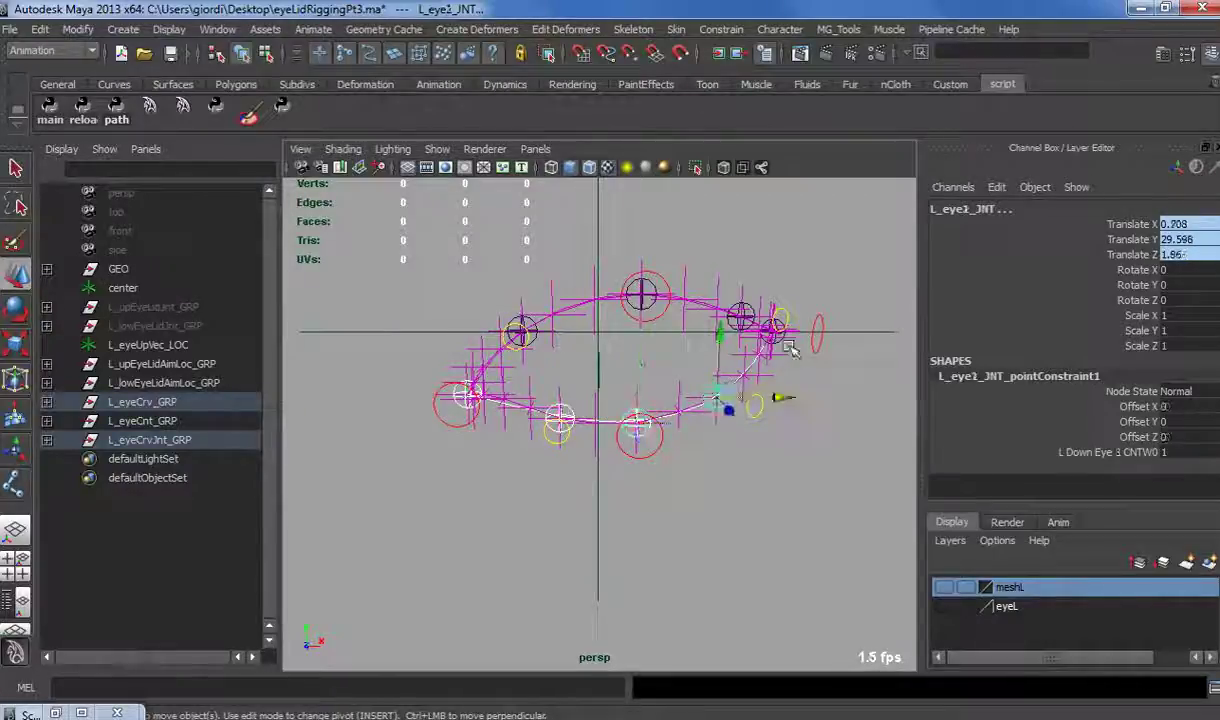
pyautogui.keyDown('shift'); pyautogui.click(785, 338); pyautogui.keyUp('shift')
pyautogui.hotkey('ctrl', 'z')
pyautogui.keyDown('shift'); pyautogui.click(775, 330); pyautogui.keyUp('shift')
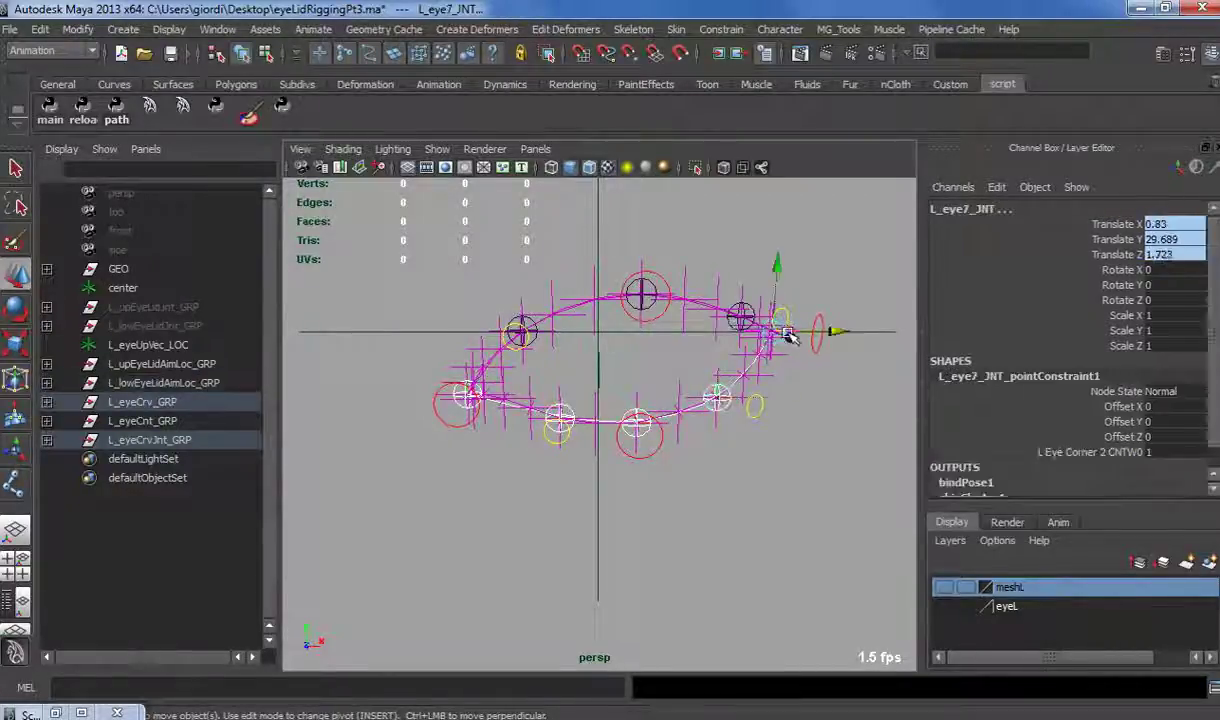
pyautogui.click(704, 31)
pyautogui.moveTo(680, 31)
pyautogui.moveTo(678, 62)
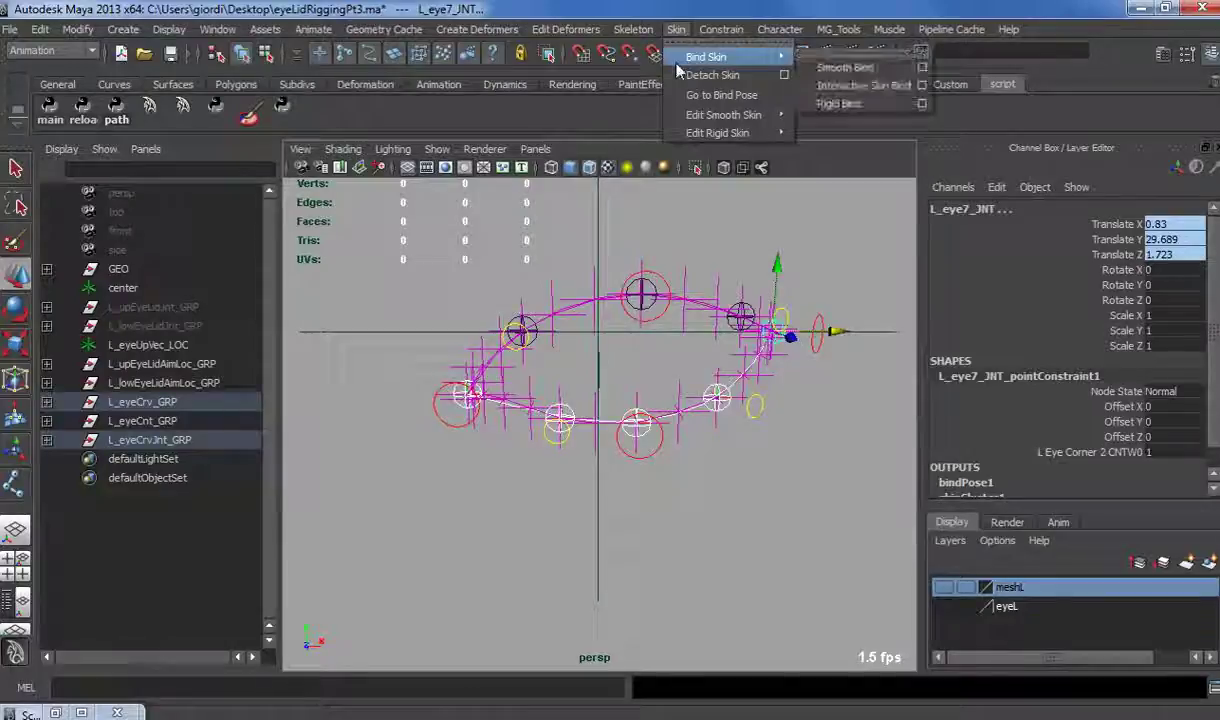
pyautogui.click(811, 68)
# Step: Try moving the middle lower lid control L_downEye1_CNT to test the new curve binding, then undo the move
pyautogui.click(637, 425)
pyautogui.moveTo(637, 425); pyautogui.dragTo(596, 535)
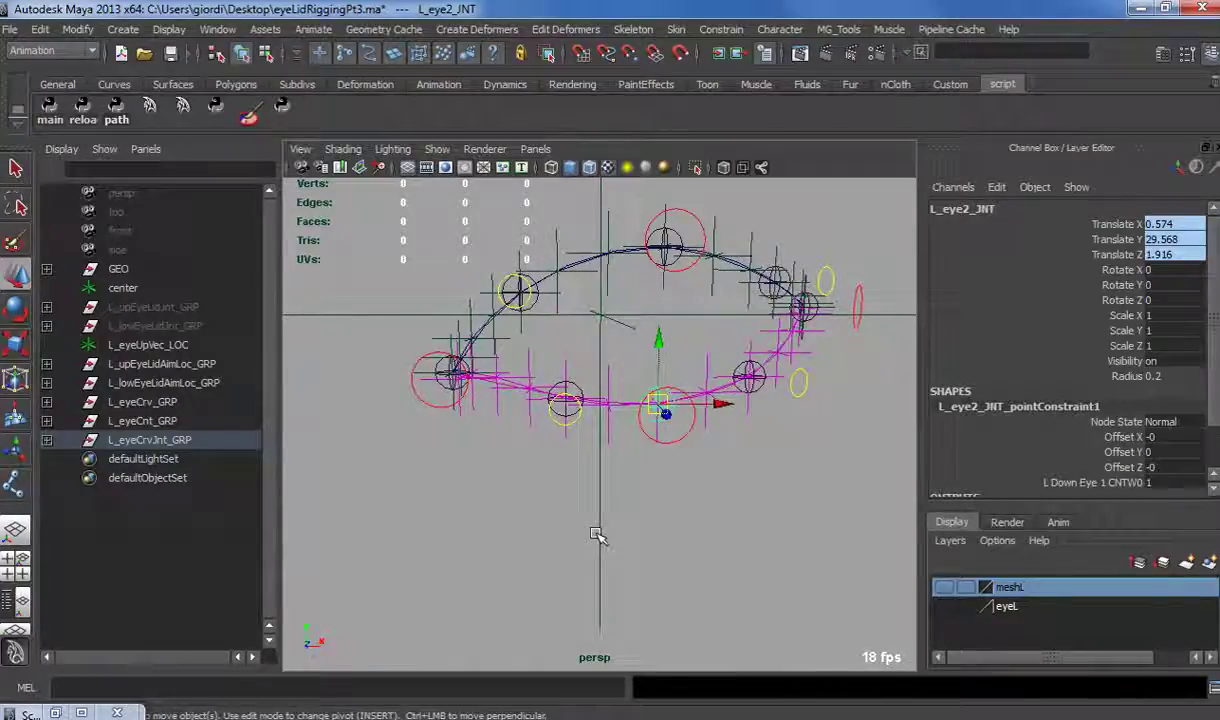
pyautogui.click(648, 436)
pyautogui.moveTo(657, 404); pyautogui.dragTo(743, 403)
pyautogui.hotkey('ctrl', 'z')
# Step: Examine how the secondary lower lid controls sit between the main controls L_downEye1_CNT and L_eyeCorner1_CNT
pyautogui.keyDown('alt'); pyautogui.moveTo(627, 446); pyautogui.dragTo(624, 453); pyautogui.keyUp('alt')
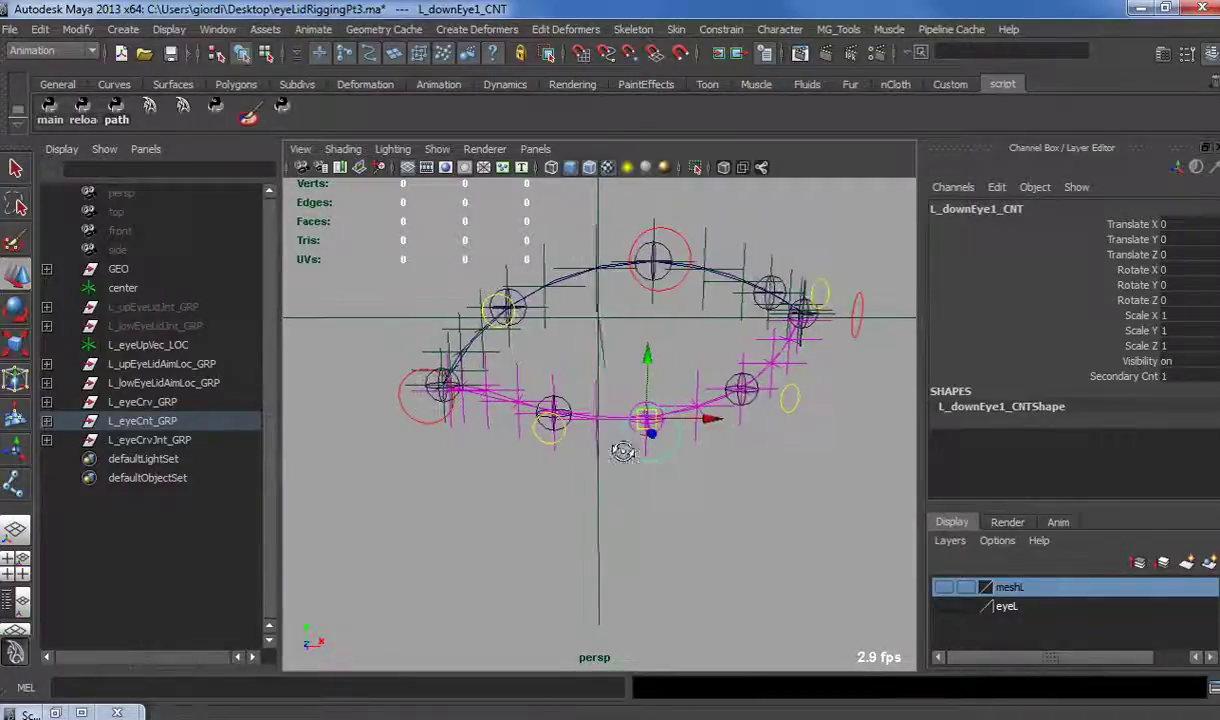
pyautogui.keyDown('alt'); pyautogui.moveTo(624, 453); pyautogui.dragTo(654, 488, button='right'); pyautogui.keyUp('alt')
pyautogui.keyDown('alt'); pyautogui.moveTo(654, 488); pyautogui.dragTo(645, 522, button='middle'); pyautogui.keyUp('alt')
pyautogui.moveTo(645, 522)
pyautogui.keyDown('alt'); pyautogui.mouseDown()
pyautogui.moveTo(626, 422)
pyautogui.moveTo(631, 505)
pyautogui.mouseUp(); pyautogui.keyUp('alt')
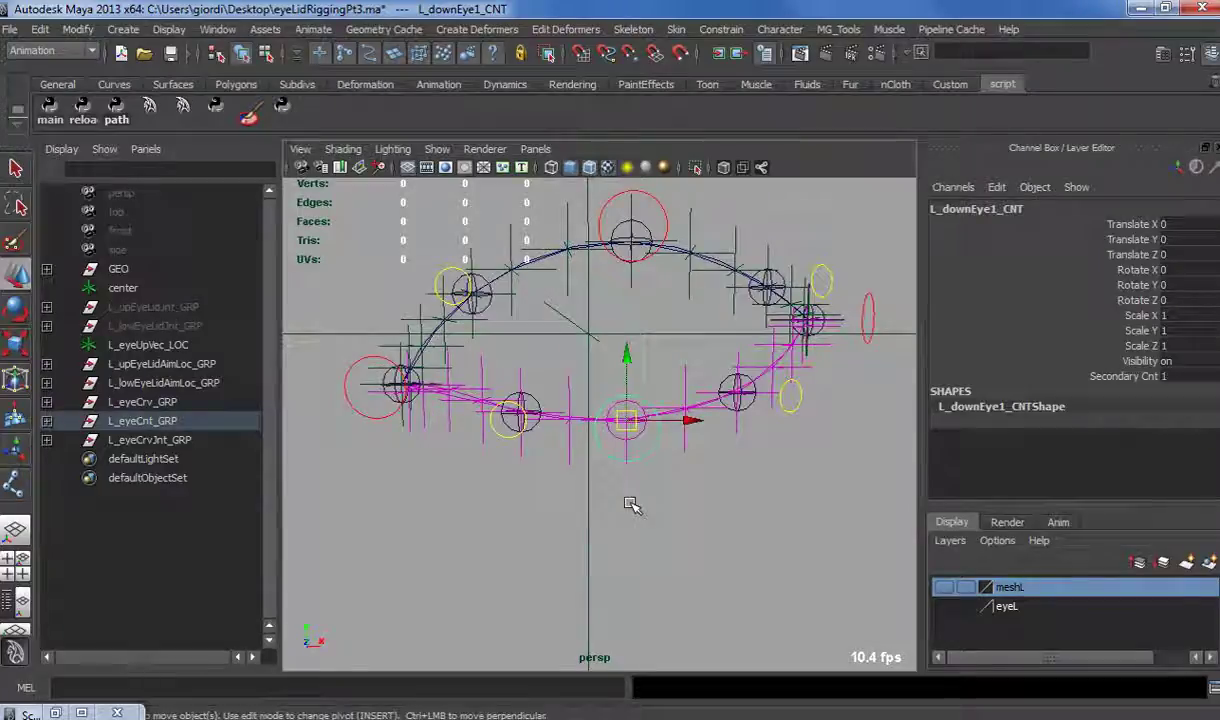
pyautogui.click(494, 431)
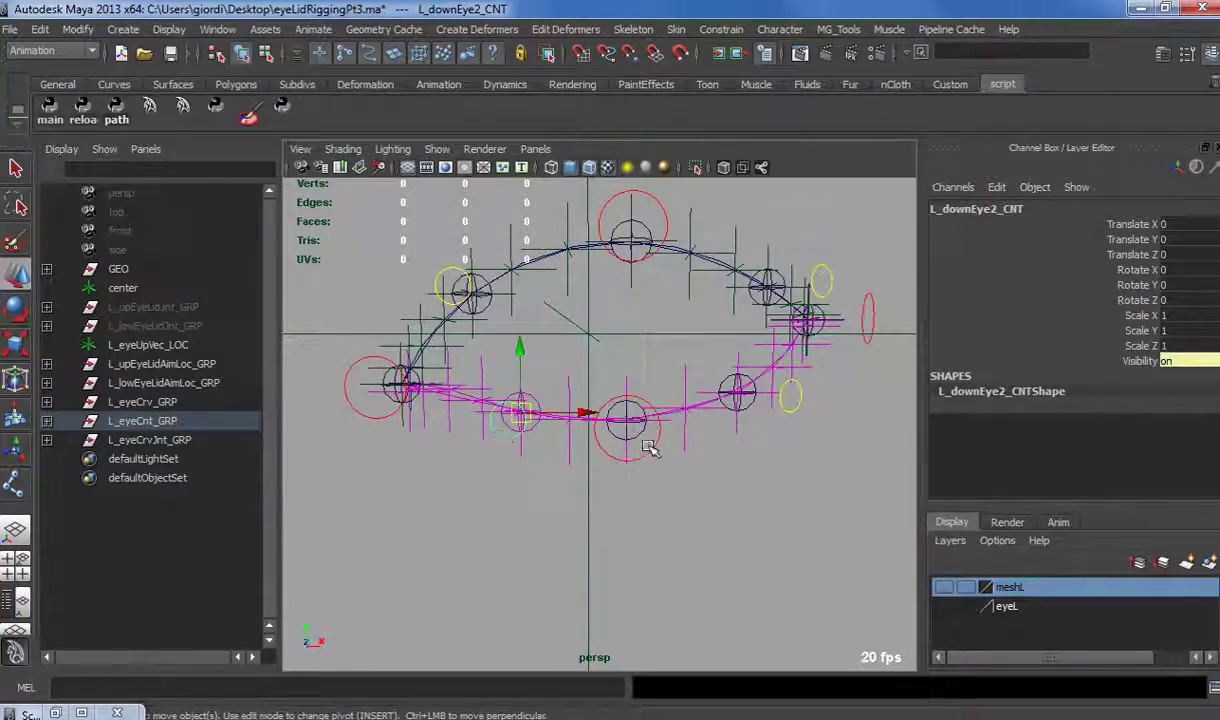
pyautogui.click(788, 395)
pyautogui.click(648, 449)
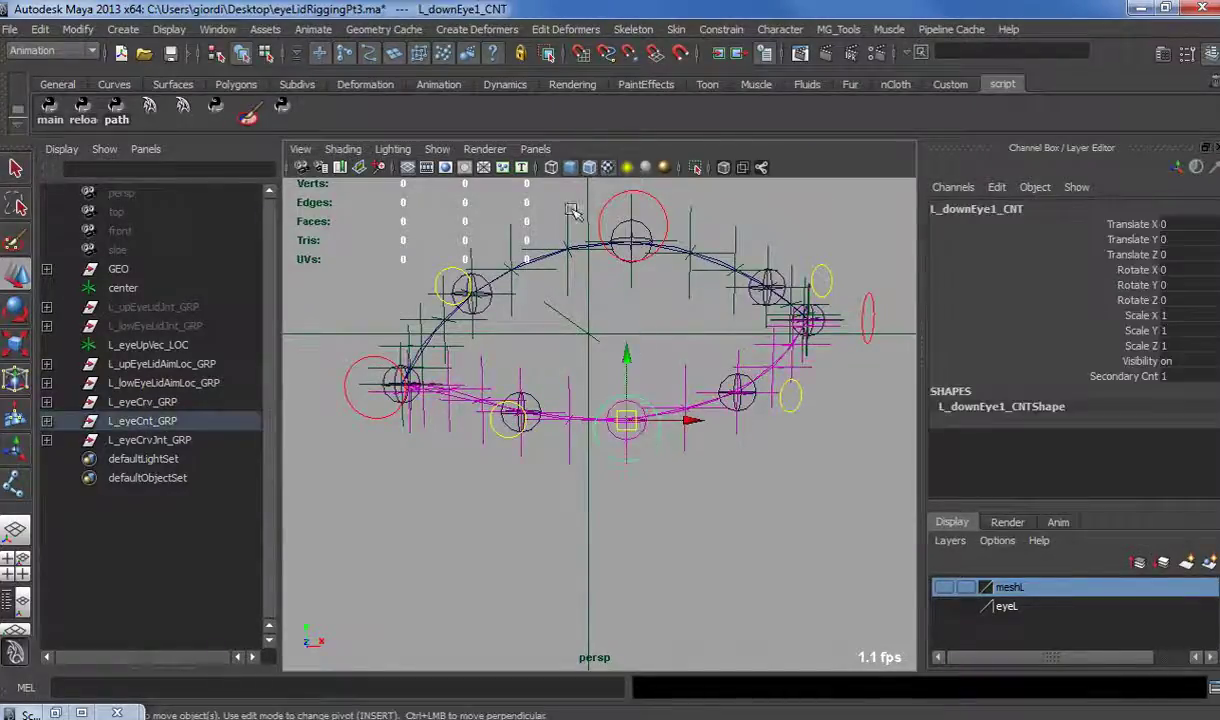
pyautogui.click(511, 422)
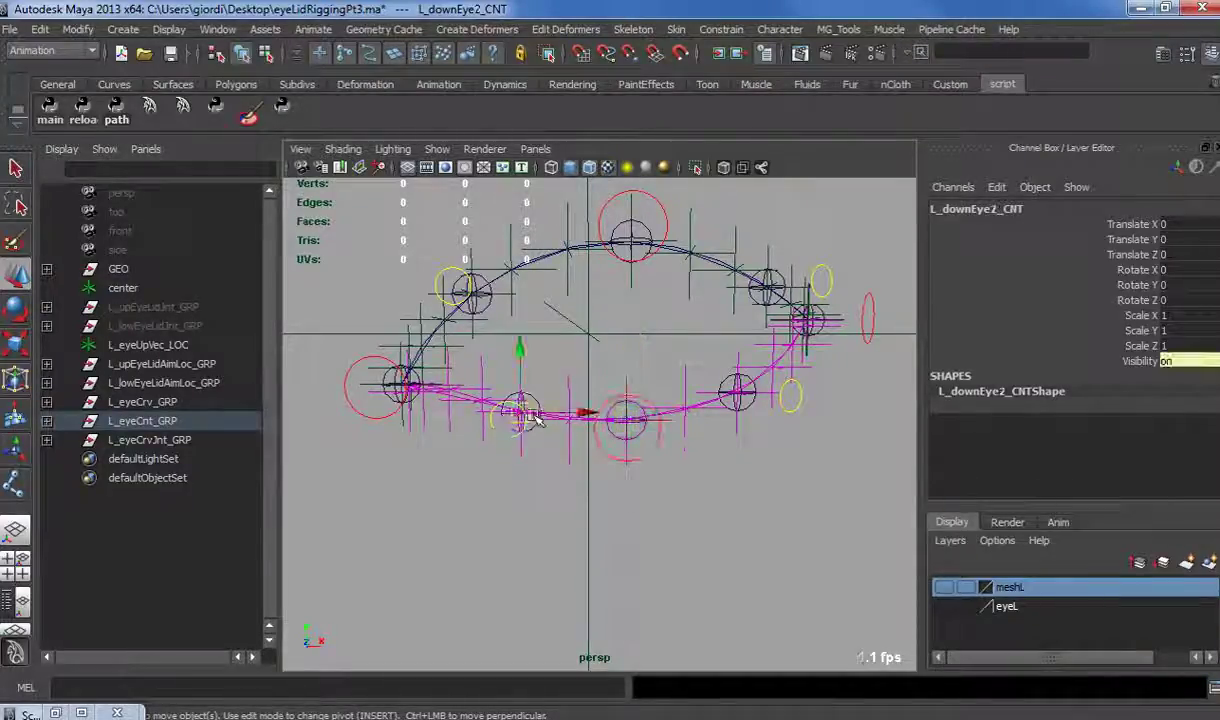
pyautogui.click(370, 416)
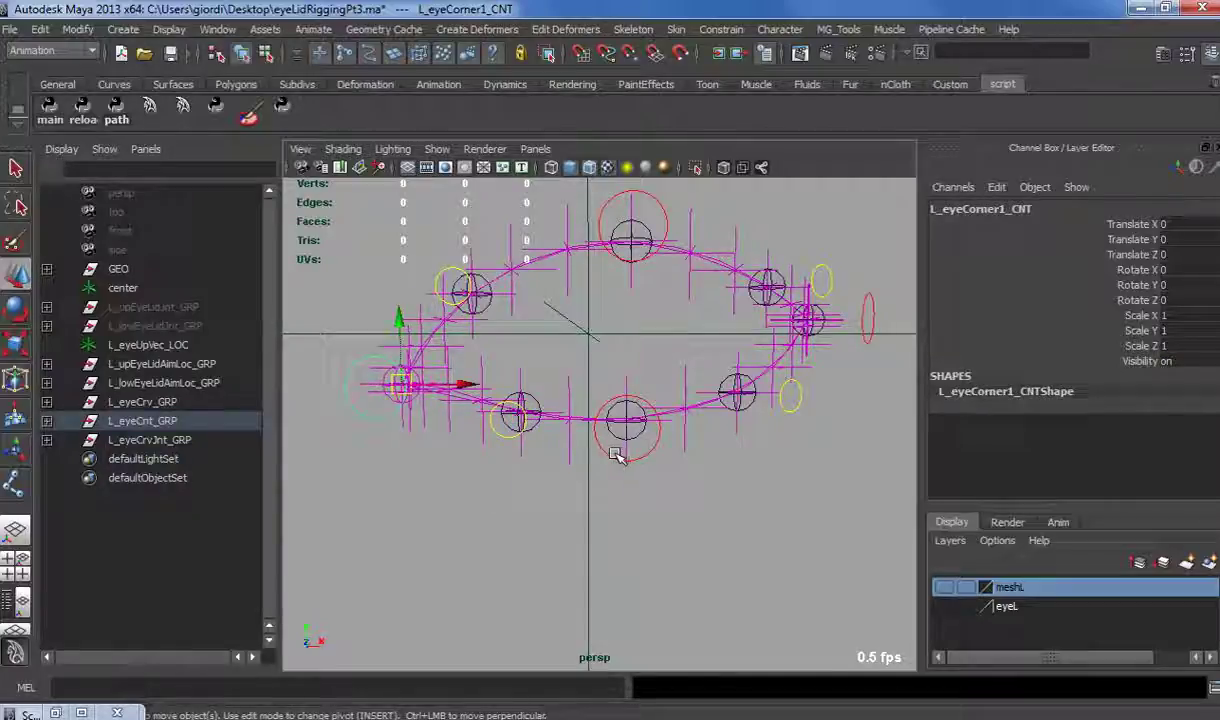
pyautogui.click(617, 455)
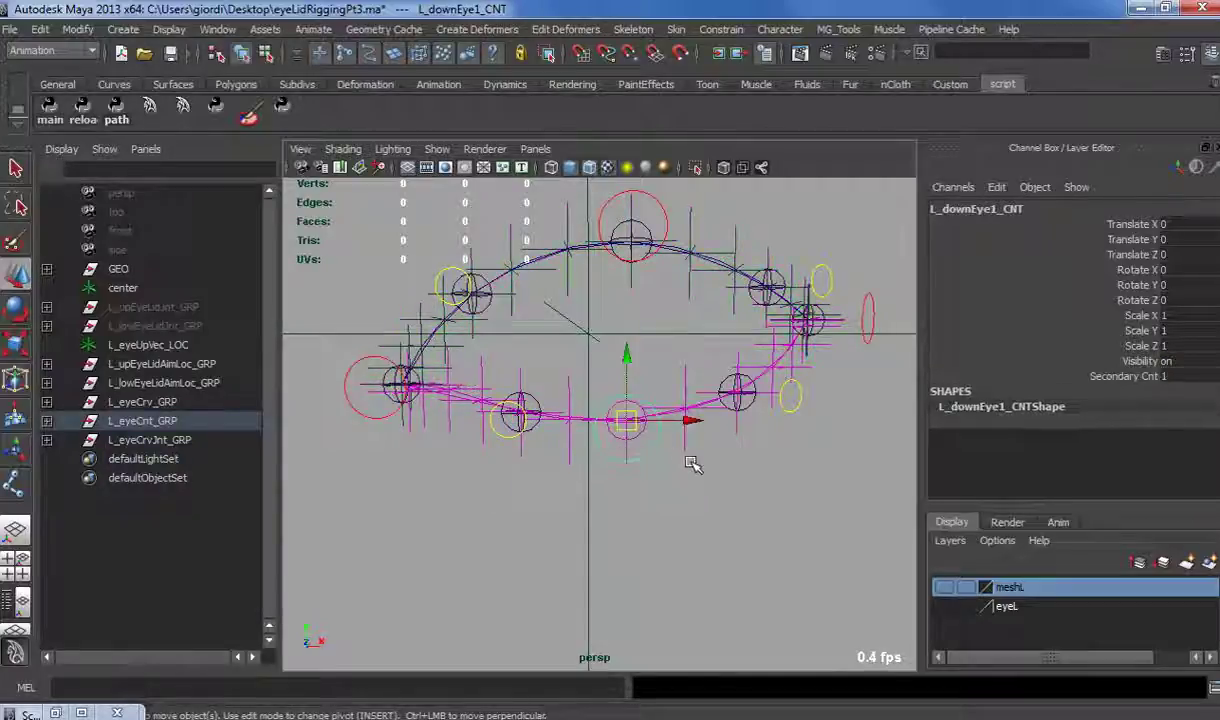
# Step: Point-constrain the group L_downEye2_GRP to both L_downEye1_CNT and L_eyeCorner1_CNT with its offset maintained
pyautogui.click(498, 414)
pyautogui.press('f')
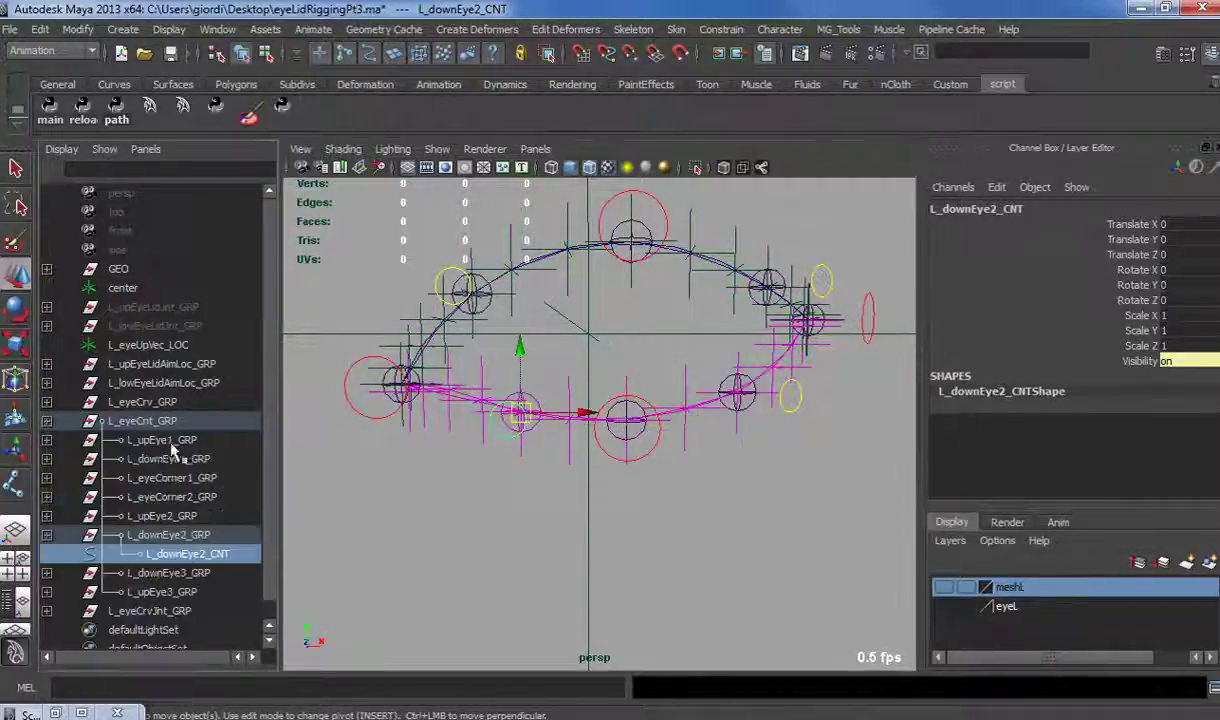
pyautogui.click(47, 534)
pyautogui.click(647, 455)
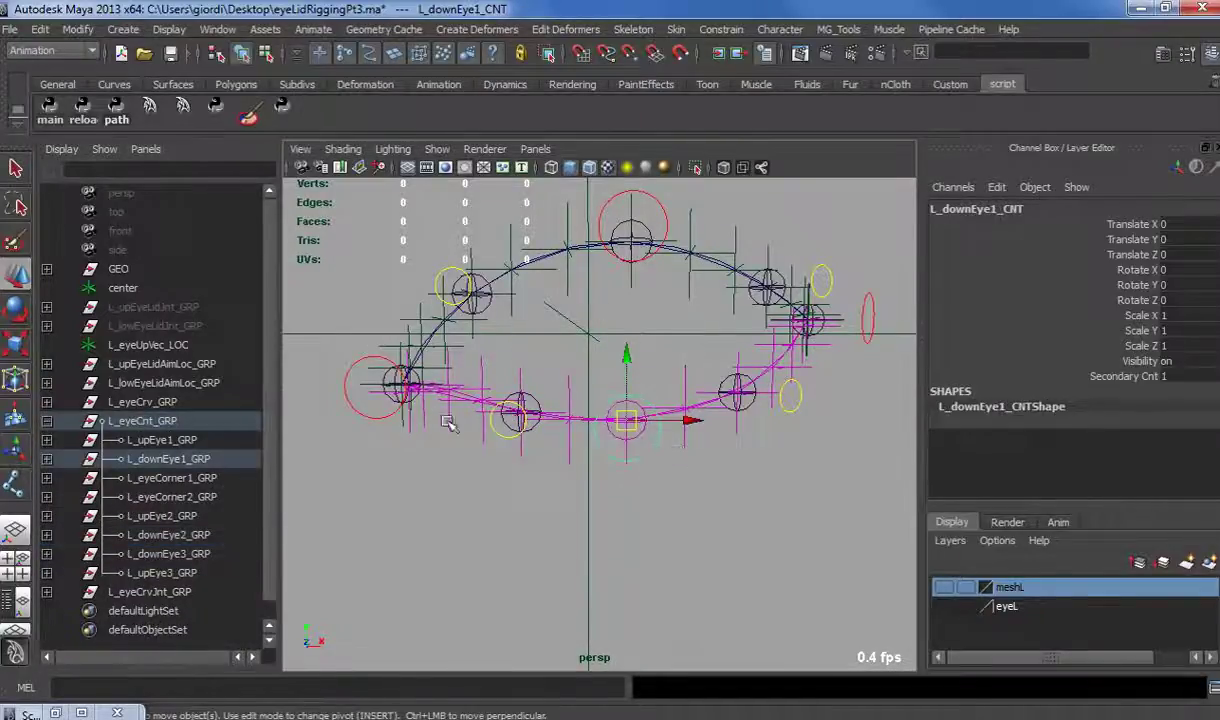
pyautogui.click(370, 414)
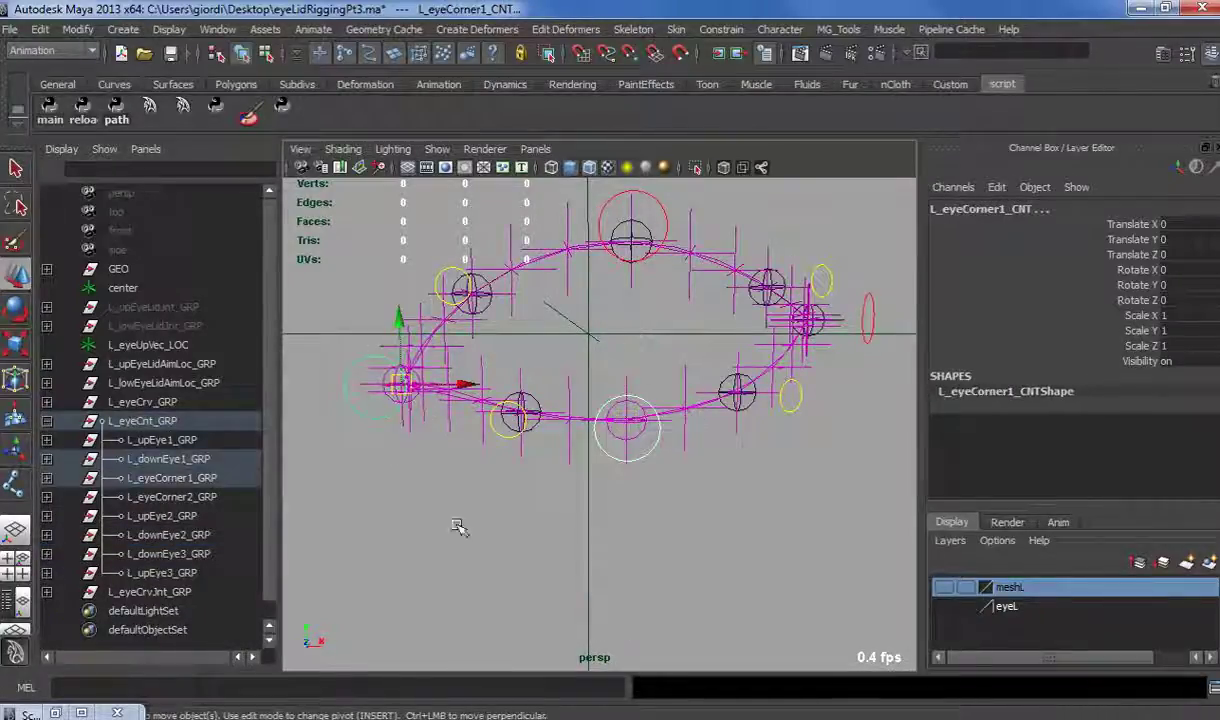
pyautogui.keyDown('shift'); pyautogui.click(498, 414); pyautogui.keyUp('shift')
pyautogui.hotkey('ctrl', 'z')
pyautogui.click(170, 535)
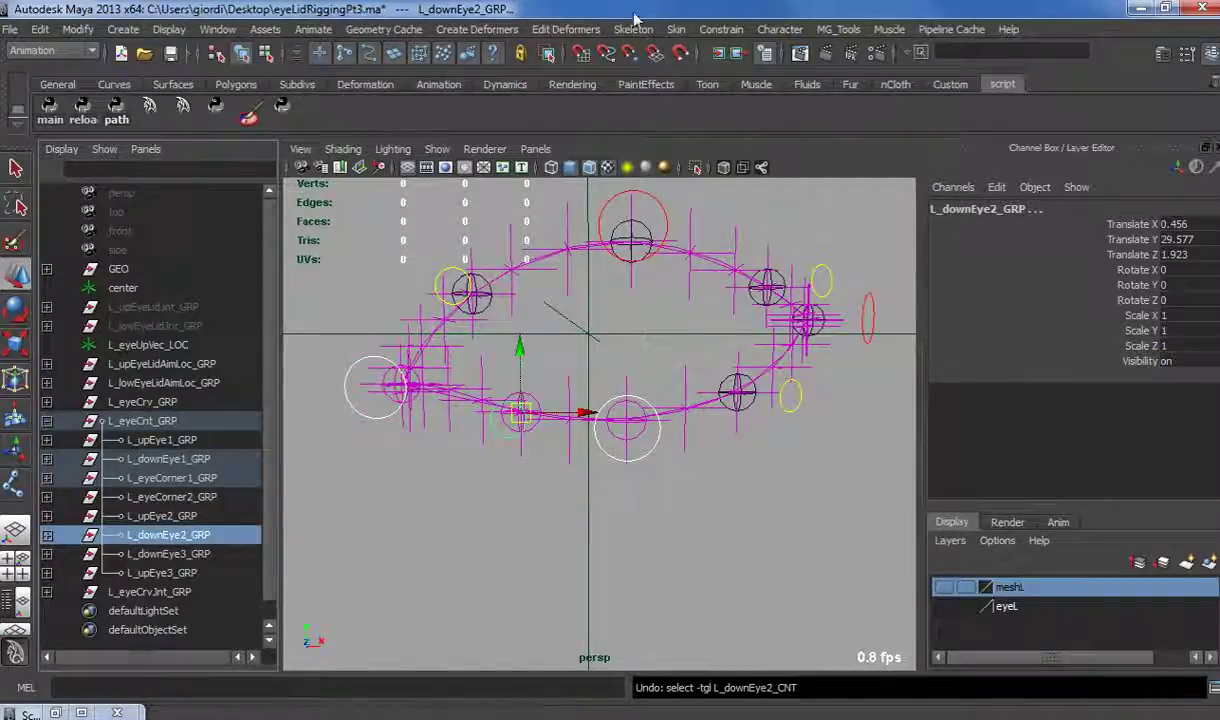
pyautogui.click(719, 30)
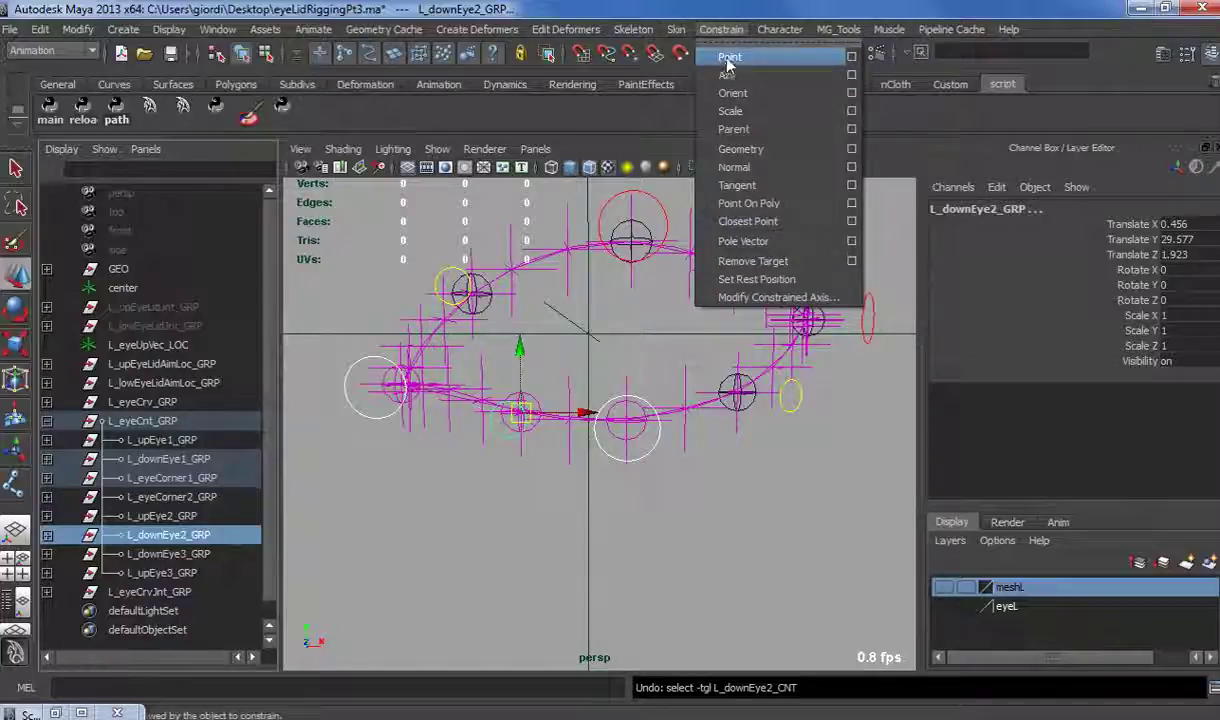
pyautogui.click(728, 58)
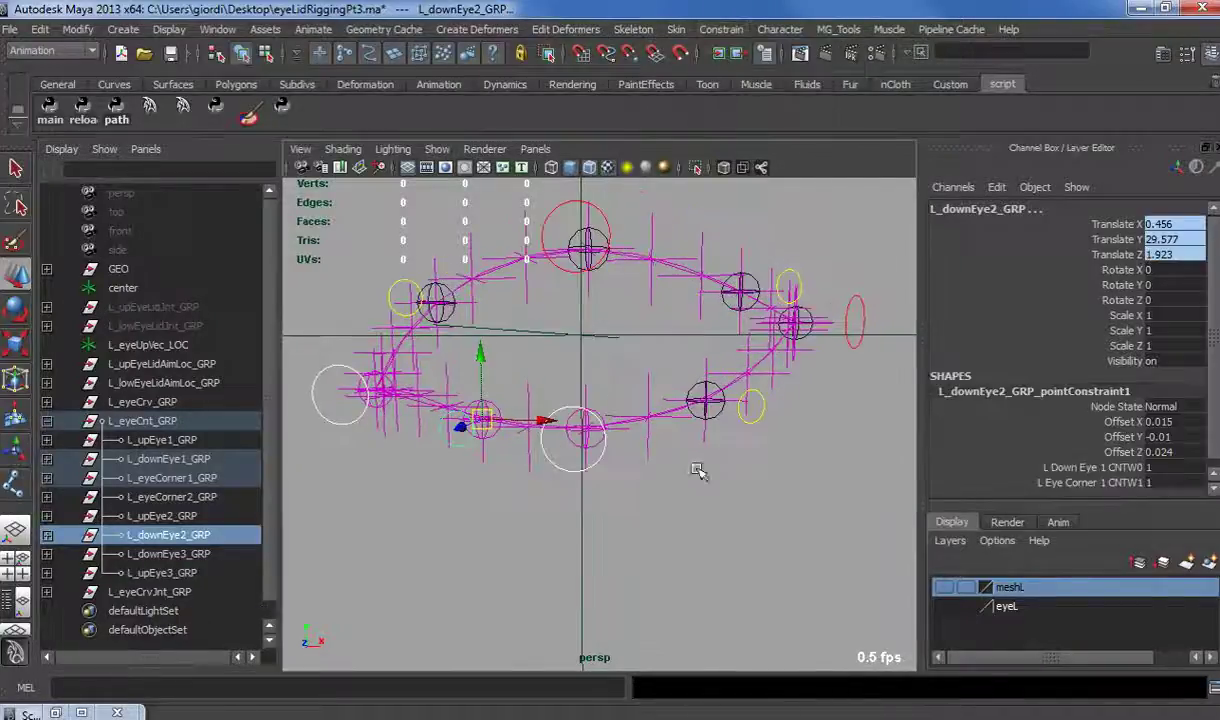
# Step: Point-constrain the group L_downEye3_GRP to both L_downEye1_CNT and L_eyeCorner2_CNT with its offset maintained
pyautogui.click(566, 467)
pyautogui.keyDown('shift'); pyautogui.click(853, 308); pyautogui.keyUp('shift')
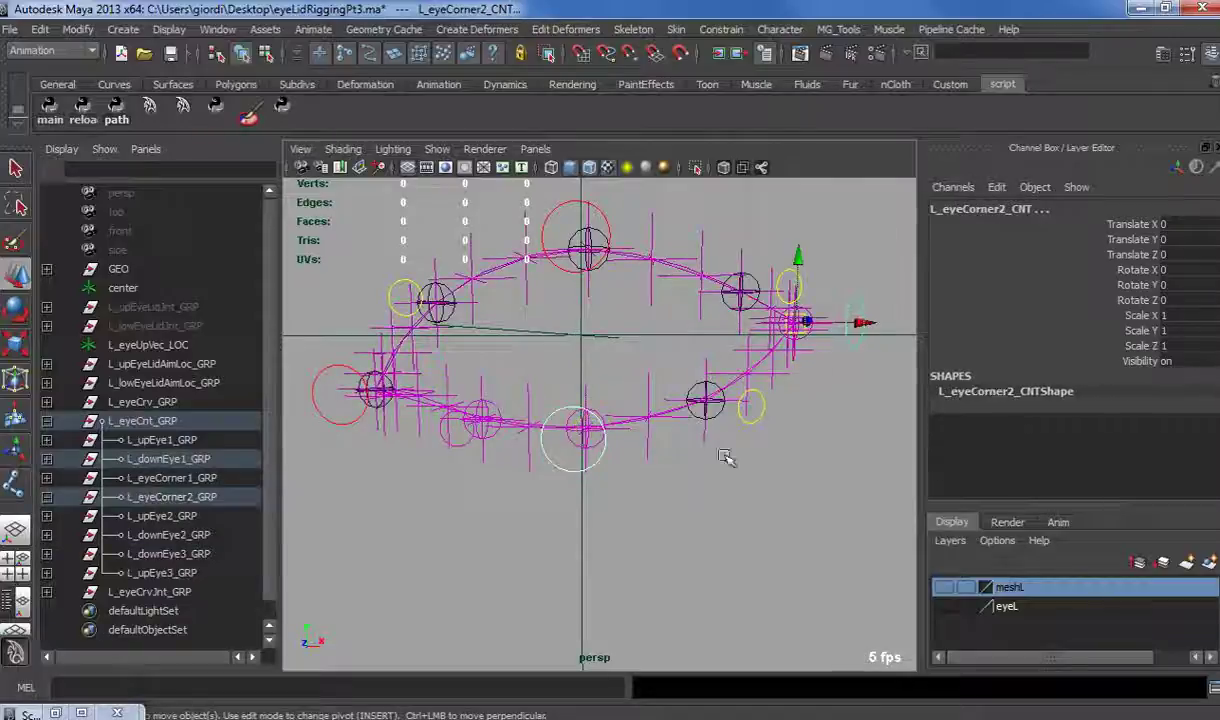
pyautogui.keyDown('ctrl'); pyautogui.click(200, 552); pyautogui.keyUp('ctrl')
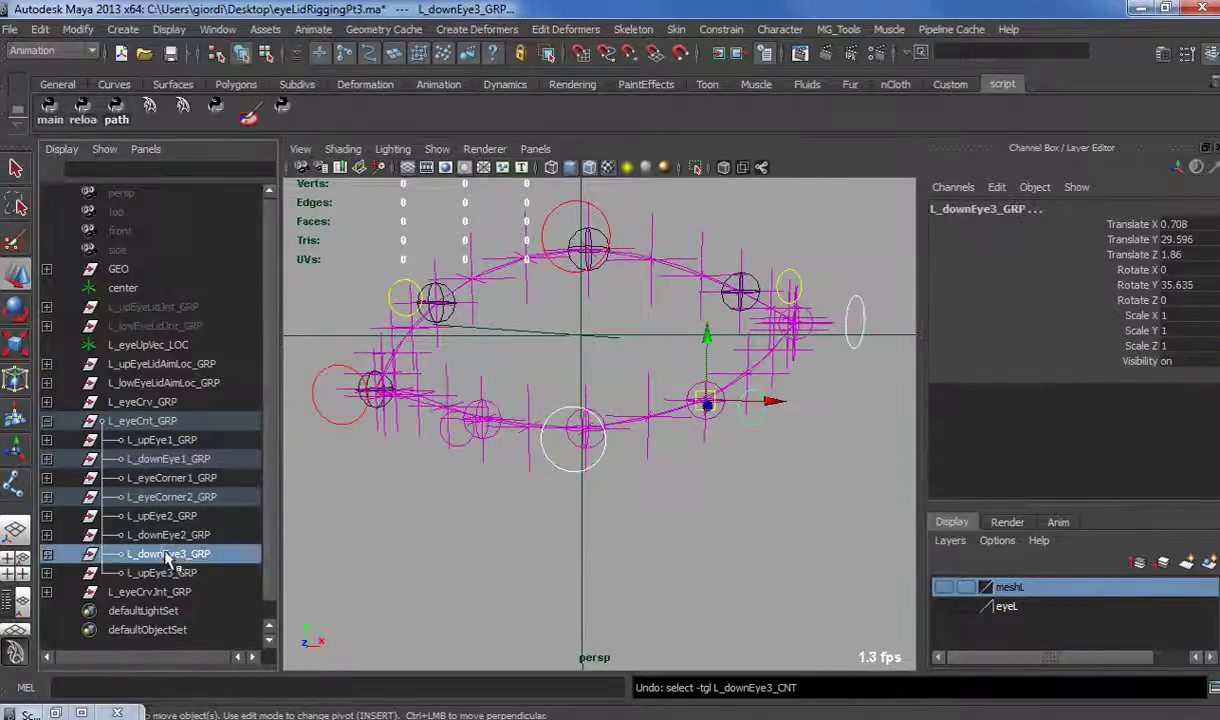
pyautogui.press('g')
# Step: Point-constrain the group L_upEye2_GRP to both L_eyeCorner1_CNT and L_upEye1_CNT with its offset maintained
pyautogui.keyDown('alt'); pyautogui.moveTo(427, 457); pyautogui.dragTo(424, 418); pyautogui.keyUp('alt')
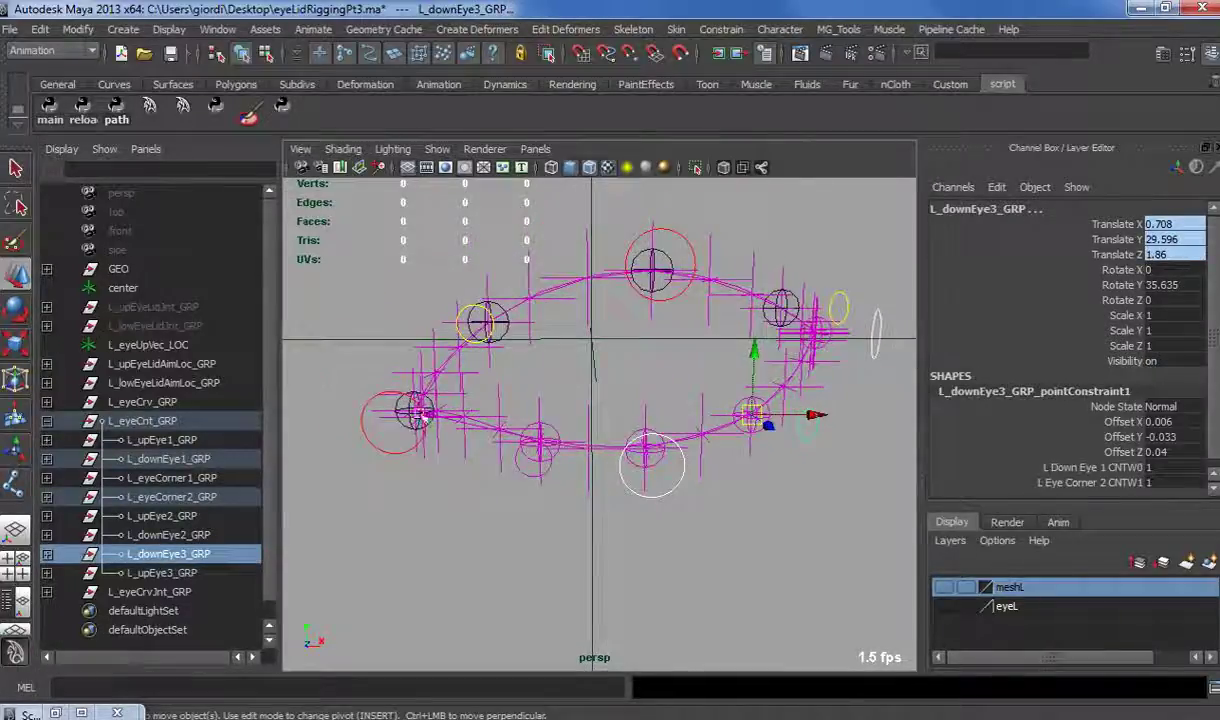
pyautogui.click(370, 396)
pyautogui.click(615, 228)
pyautogui.click(461, 305)
pyautogui.keyDown('ctrl'); pyautogui.click(165, 515); pyautogui.keyUp('ctrl')
pyautogui.press('g')
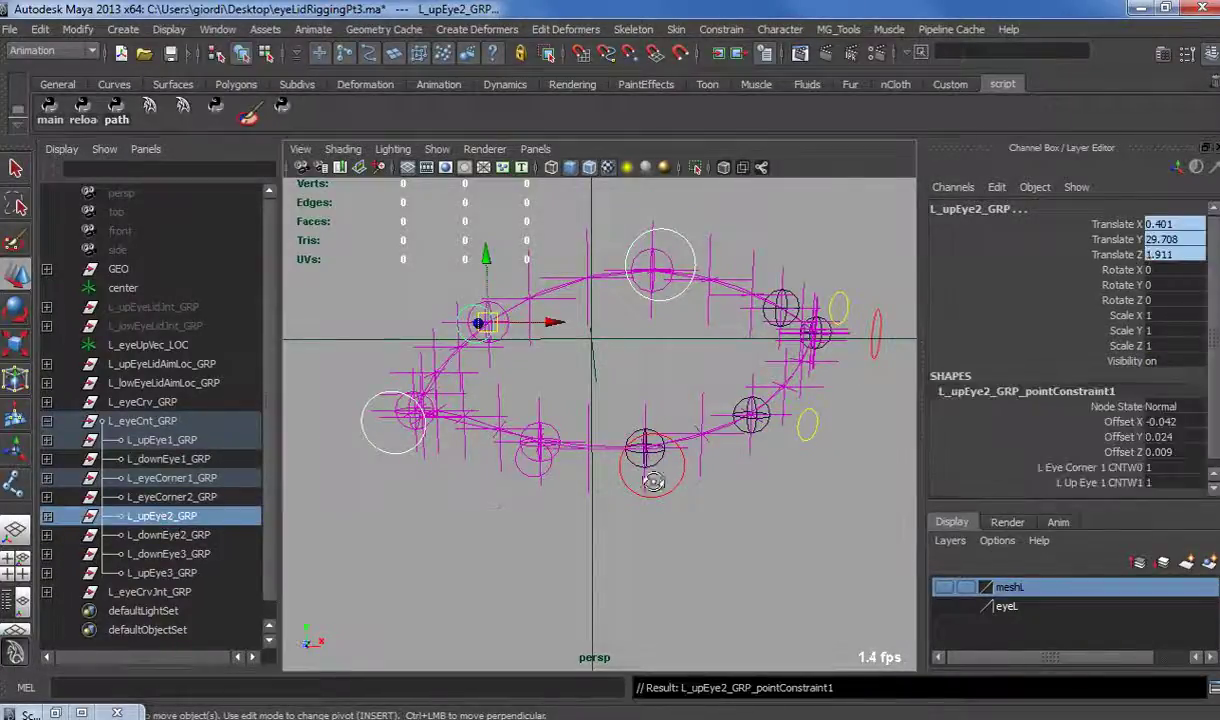
# Step: Point-constrain the group L_upEye3_GRP to both L_upEye1_CNT and L_eyeCorner2_CNT with its offset maintained
pyautogui.keyDown('alt'); pyautogui.moveTo(652, 482); pyautogui.dragTo(712, 396); pyautogui.keyUp('alt')
pyautogui.click(490, 240)
pyautogui.click(480, 248)
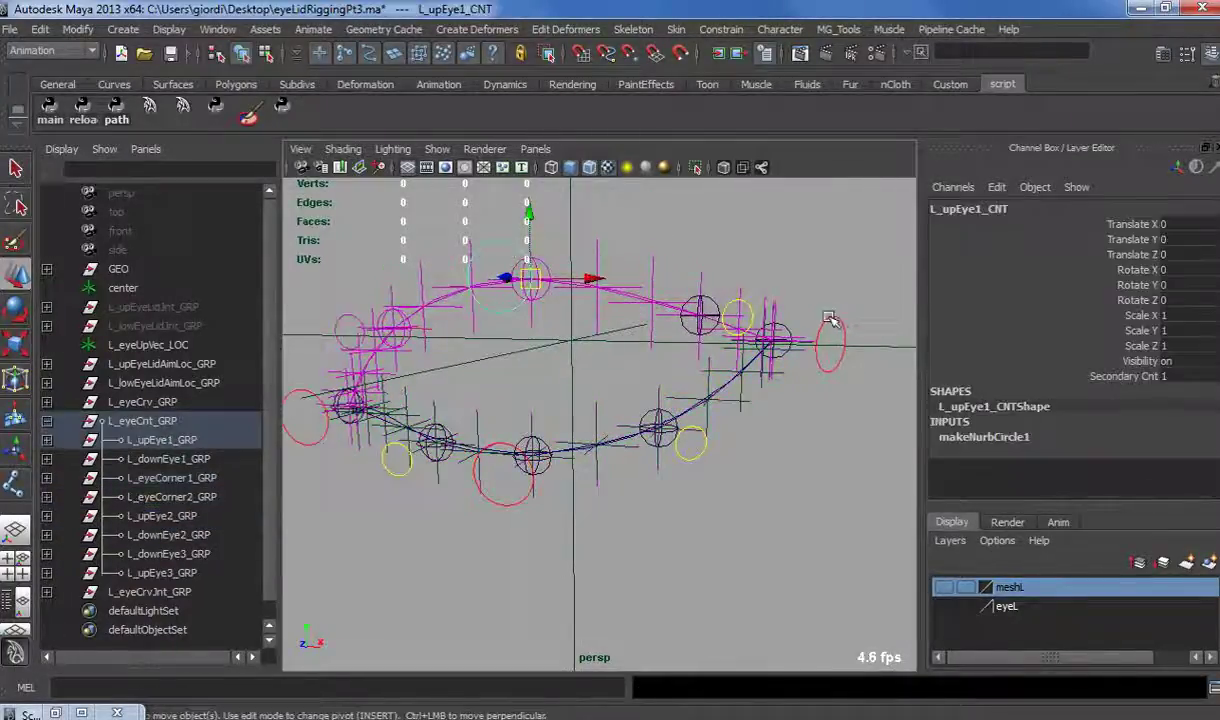
pyautogui.click(828, 330)
pyautogui.click(735, 307)
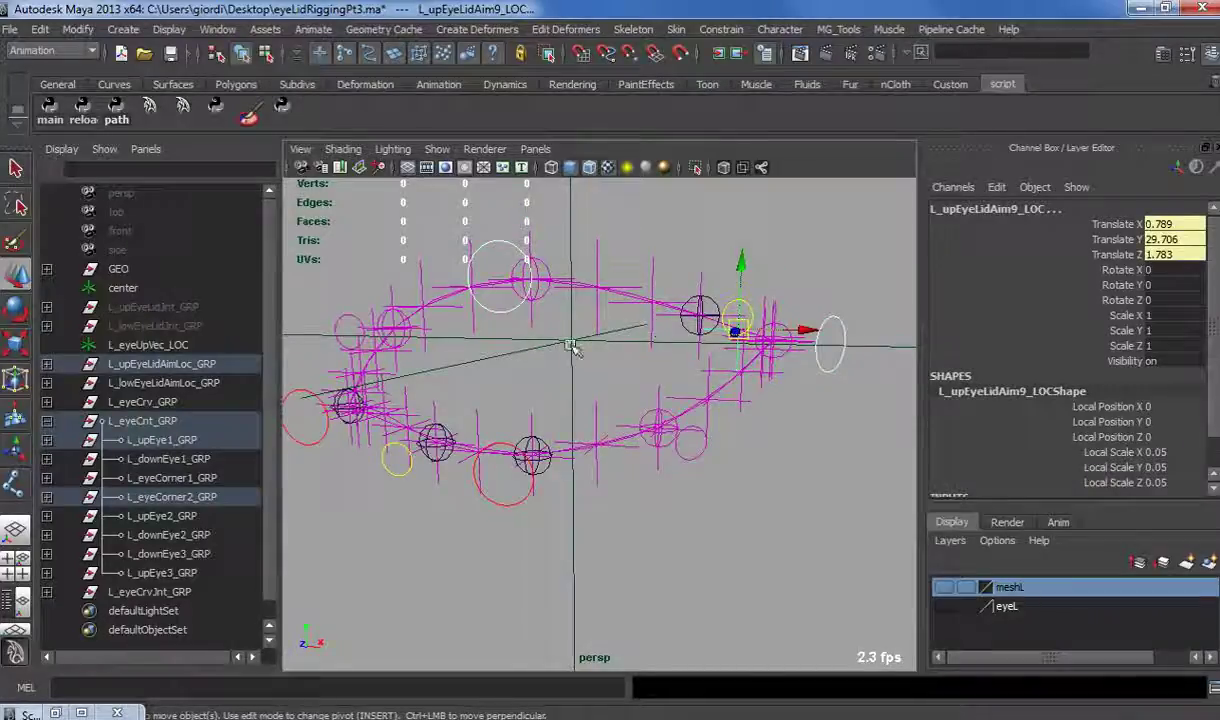
pyautogui.hotkey('ctrl', 'z')
pyautogui.keyDown('shift'); pyautogui.click(728, 305); pyautogui.keyUp('shift')
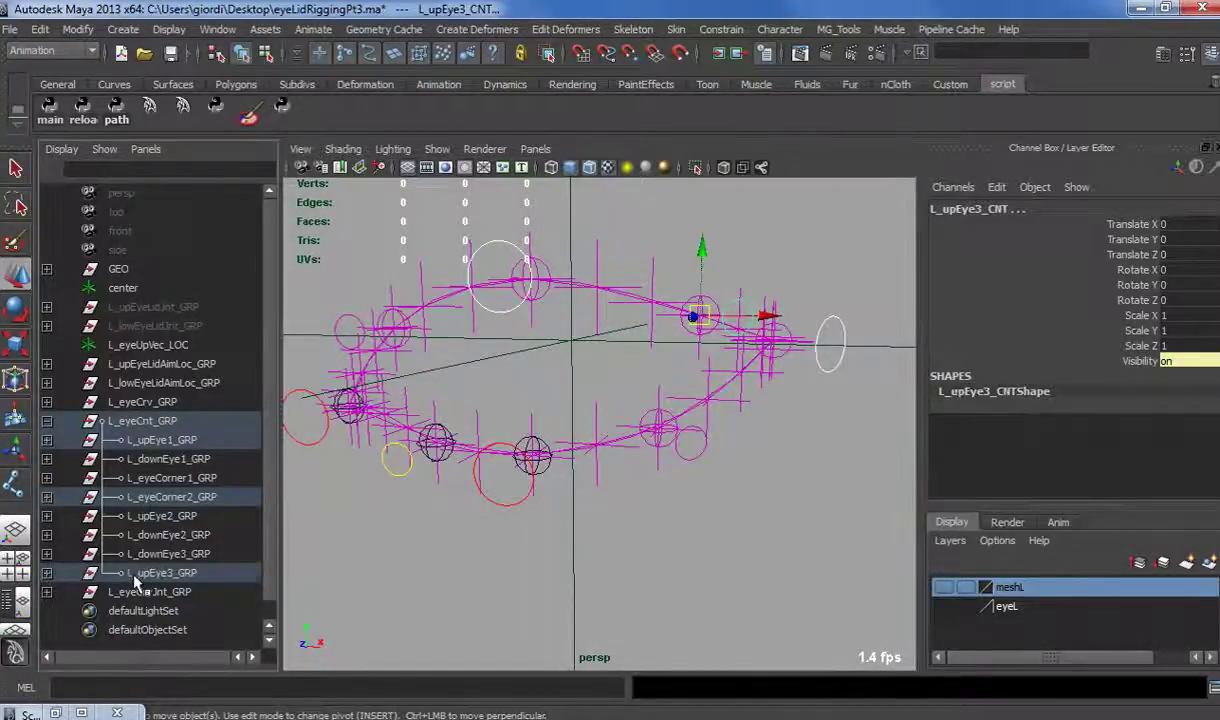
pyautogui.hotkey('ctrl', 'z')
pyautogui.click(176, 573)
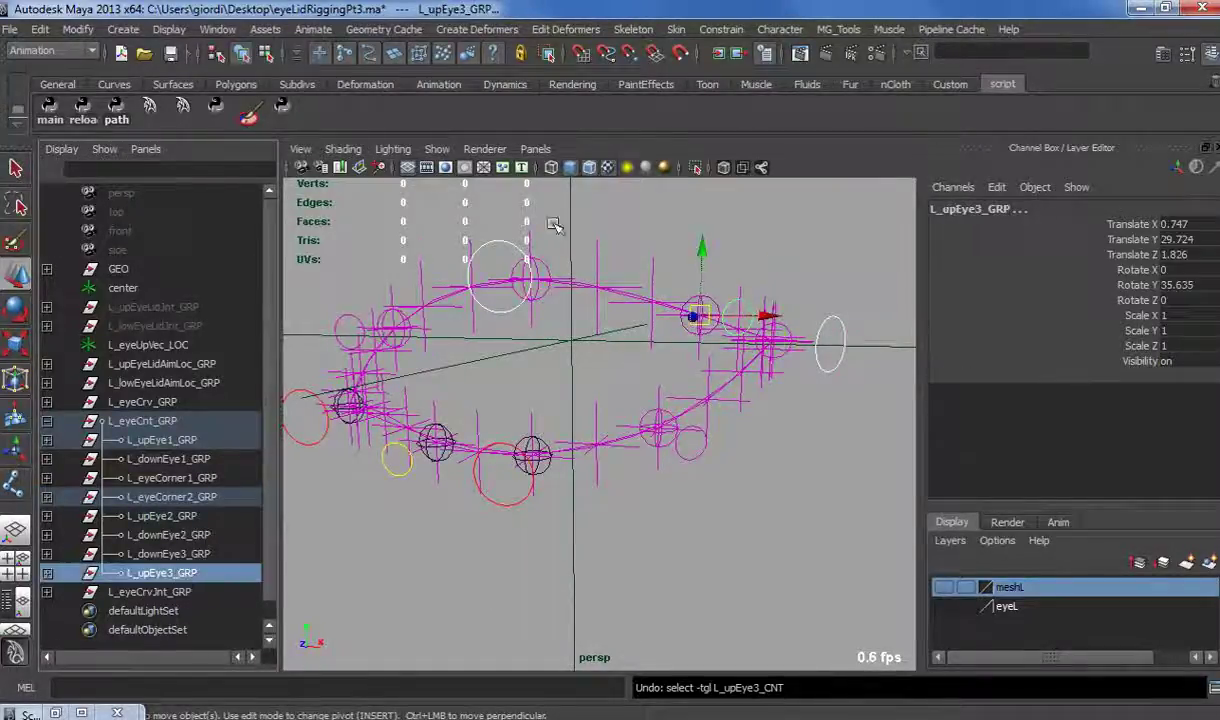
pyautogui.click(700, 30)
pyautogui.click(715, 53)
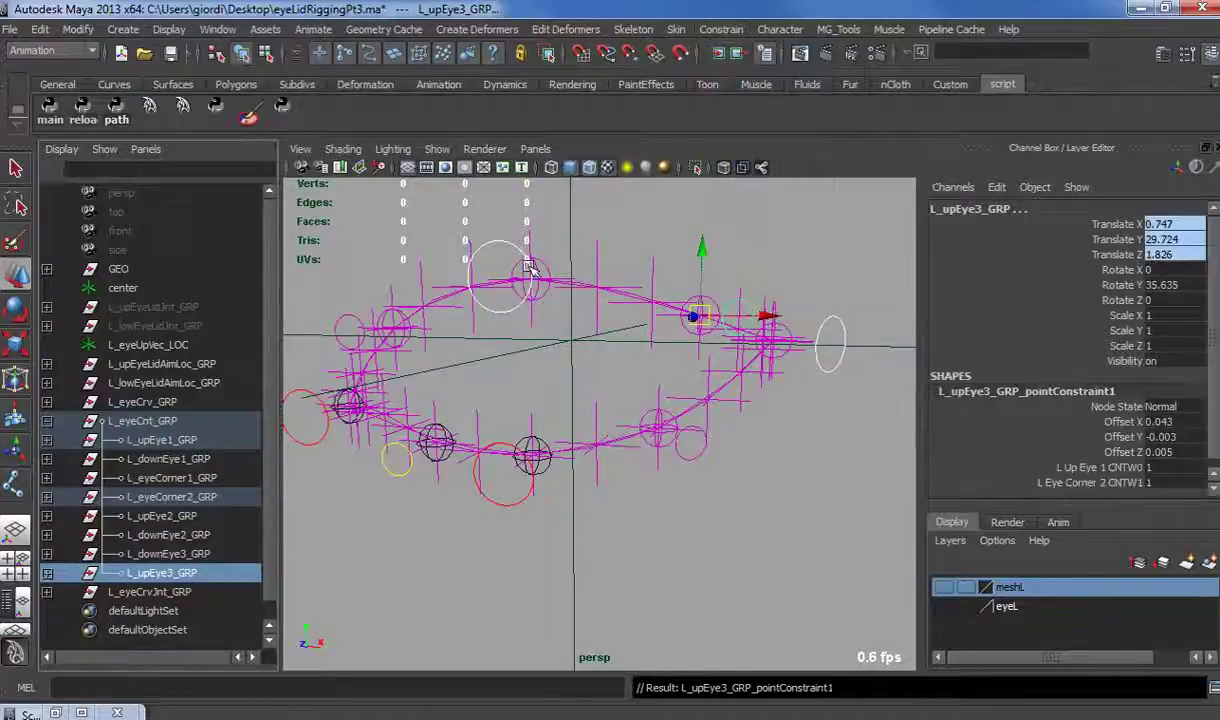
# Step: Try moving the main upper lid control L_upEye1_CNT to test the secondary controls' constraints, then undo the moves
pyautogui.moveTo(472, 224); pyautogui.dragTo(510, 318)
pyautogui.moveTo(608, 263); pyautogui.dragTo(733, 518)
pyautogui.hotkey('ctrl', 'z')
pyautogui.hotkey('ctrl', 'z')
pyautogui.hotkey('ctrl', 'z')
pyautogui.hotkey('ctrl', 'z')
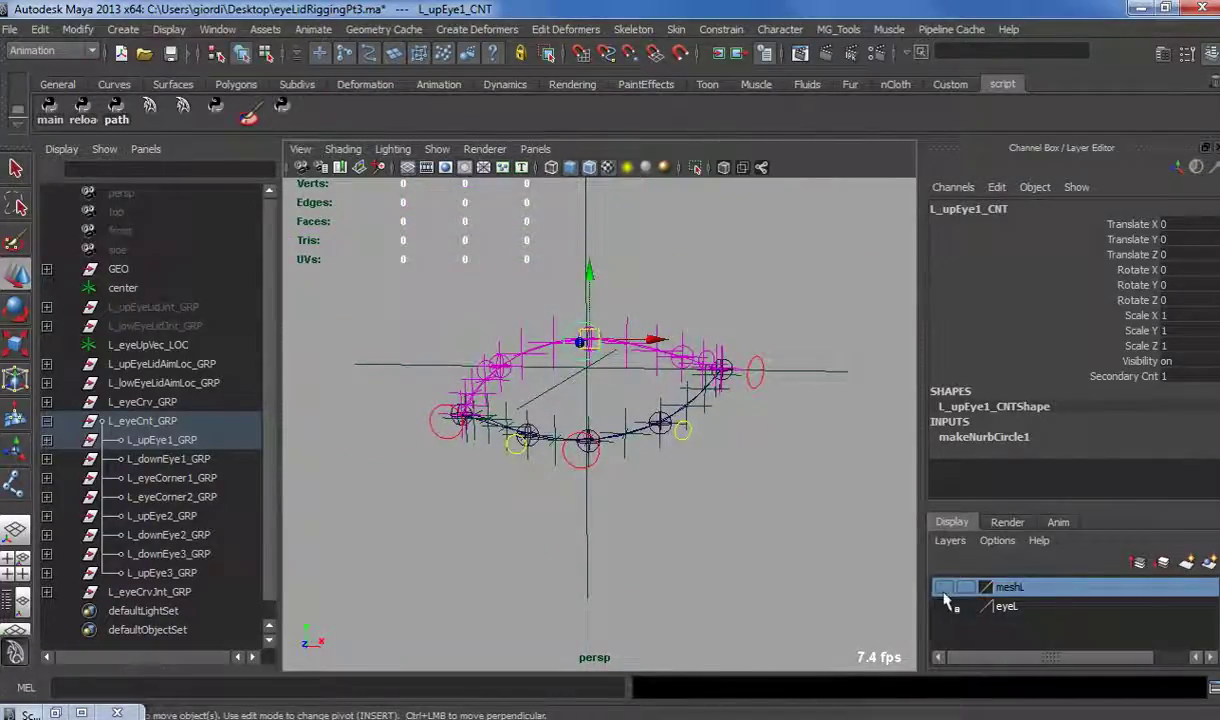
# Step: Check the meshL layer briefly, hide it again and show the eyeL layer's eyeball
pyautogui.click(944, 588)
pyautogui.keyDown('alt'); pyautogui.moveTo(650, 480); pyautogui.dragTo(609, 376); pyautogui.keyUp('alt')
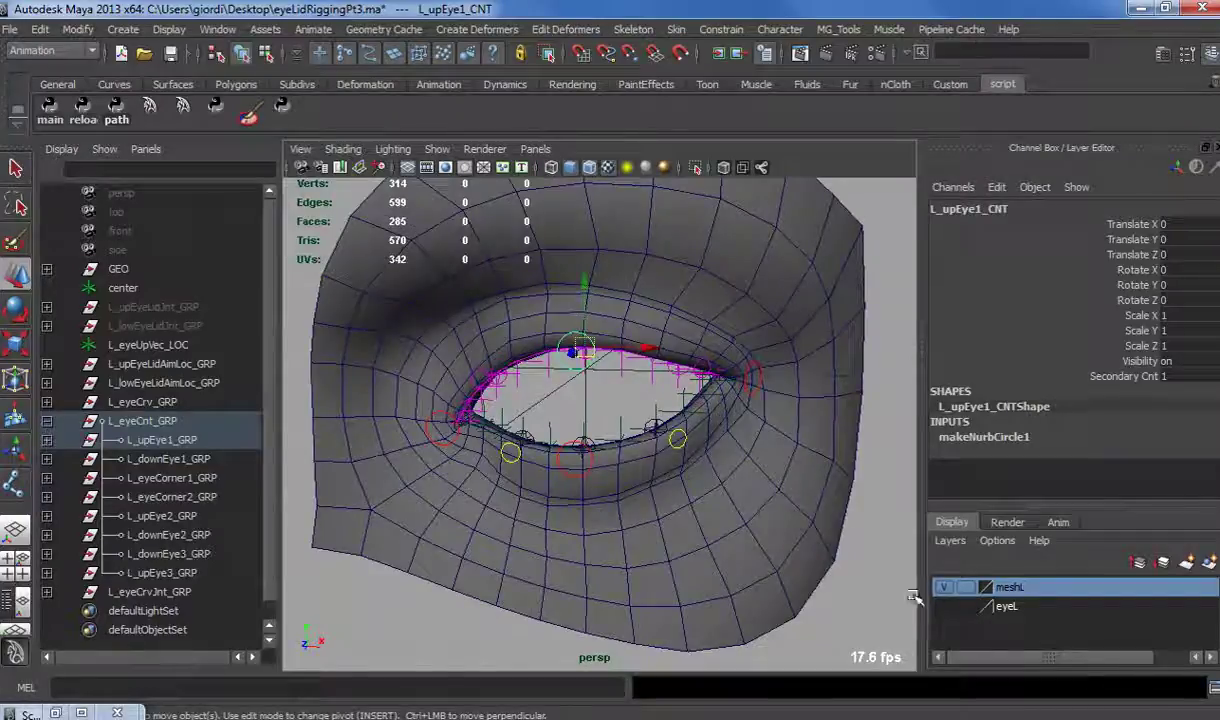
pyautogui.click(944, 588)
pyautogui.click(944, 606)
pyautogui.keyDown('alt'); pyautogui.moveTo(621, 469); pyautogui.dragTo(621, 436); pyautogui.keyUp('alt')
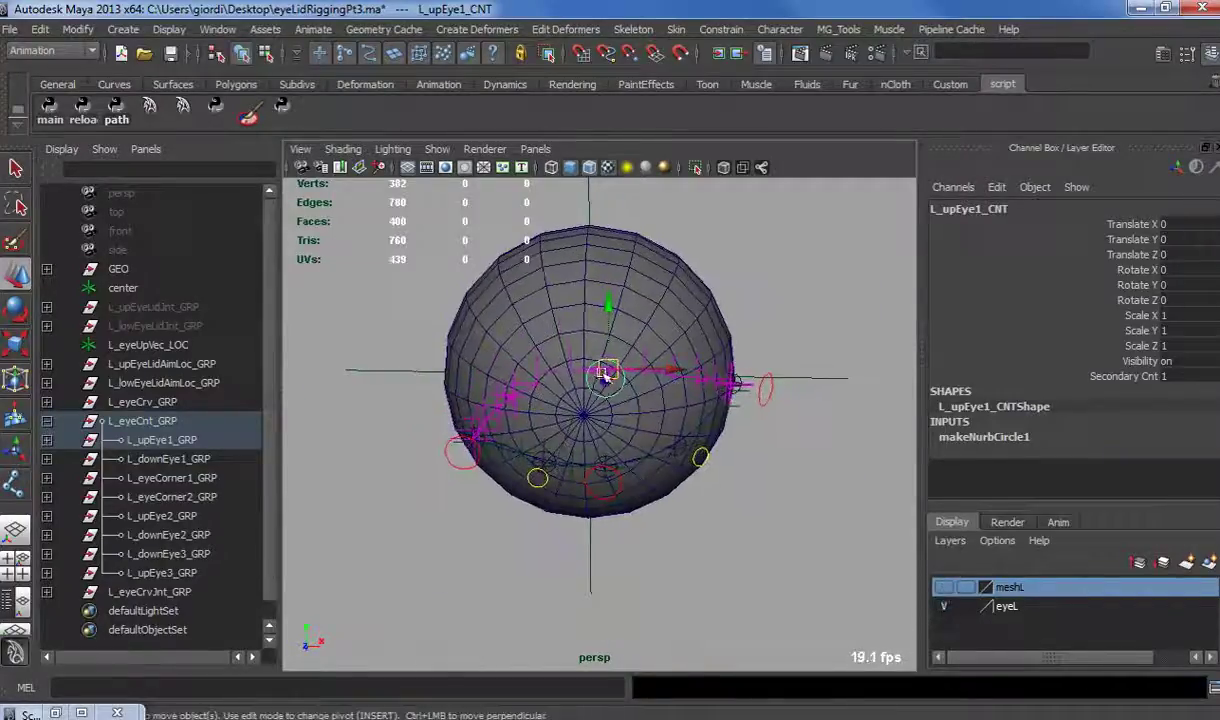
# Step: Undo a trial move of L_upEye1_CNT and unhide the joint groups L_upEyeLidJnt_GRP and L_lowEyeLidJnt_GRP
pyautogui.moveTo(621, 370); pyautogui.dragTo(362, 222)
pyautogui.hotkey('ctrl', 'z')
pyautogui.click(155, 307)
pyautogui.keyDown('shift'); pyautogui.click(168, 328); pyautogui.keyUp('shift')
pyautogui.hotkey('shift', 'h')
# Step: Test-move the upper lid control L_upEye1_CNT around the eyeball, then reset its translation to 0 on all three axes
pyautogui.click(594, 373)
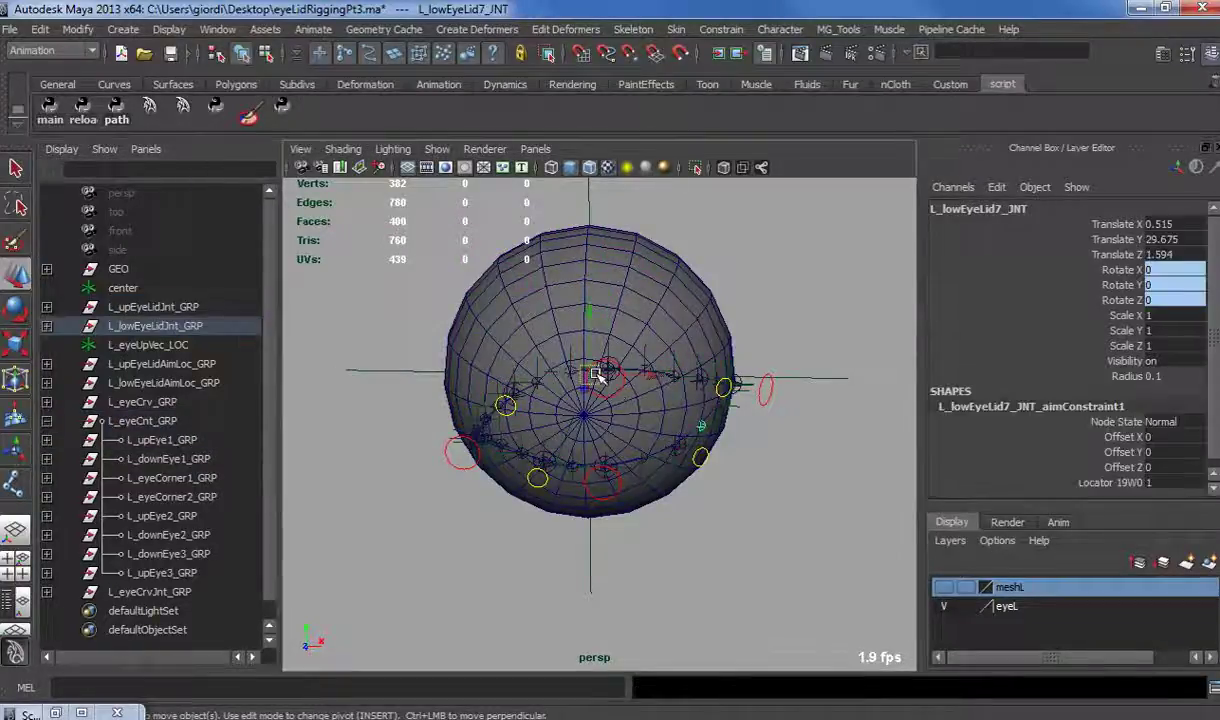
pyautogui.keyDown('alt'); pyautogui.moveTo(620, 390); pyautogui.dragTo(492, 313); pyautogui.keyUp('alt')
pyautogui.click(781, 297)
pyautogui.click(774, 308)
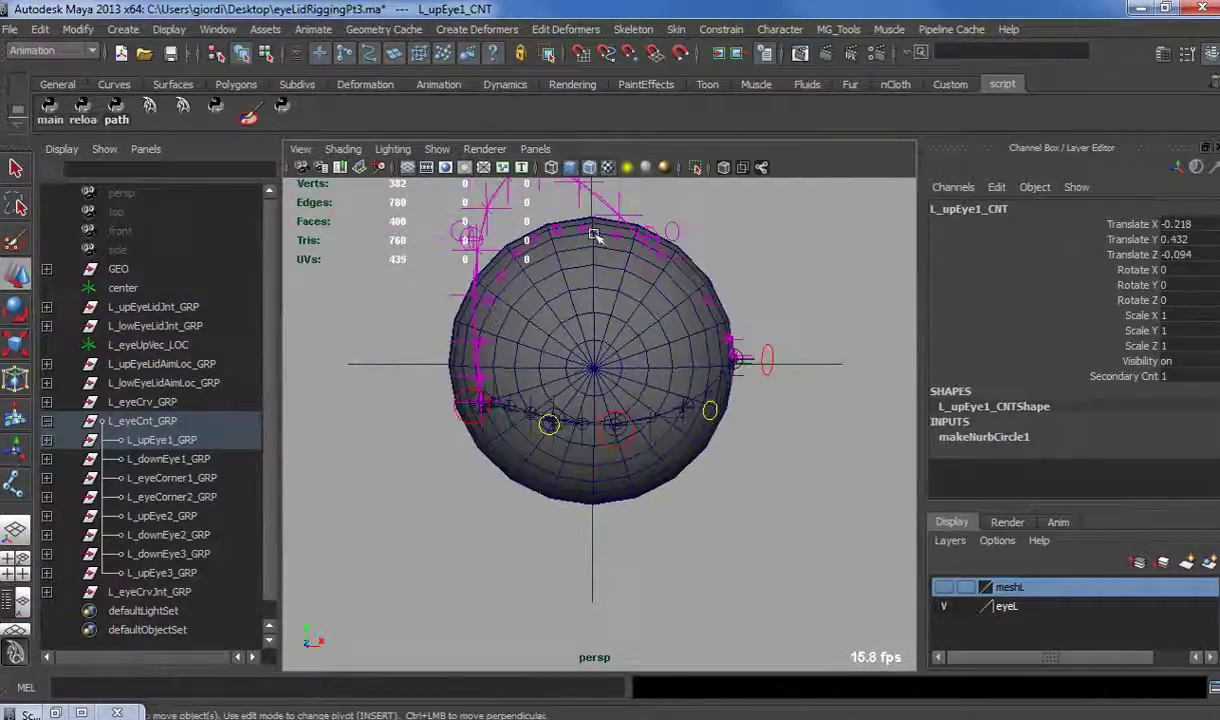
pyautogui.keyDown('alt'); pyautogui.moveTo(713, 340); pyautogui.dragTo(585, 385); pyautogui.keyUp('alt')
pyautogui.keyDown('alt'); pyautogui.moveTo(612, 465); pyautogui.dragTo(648, 218); pyautogui.keyUp('alt')
pyautogui.keyDown('alt'); pyautogui.moveTo(636, 322); pyautogui.dragTo(656, 391, button='middle'); pyautogui.keyUp('alt')
pyautogui.moveTo(627, 221); pyautogui.dragTo(560, 398)
pyautogui.moveTo(1168, 224); pyautogui.dragTo(1188, 262)
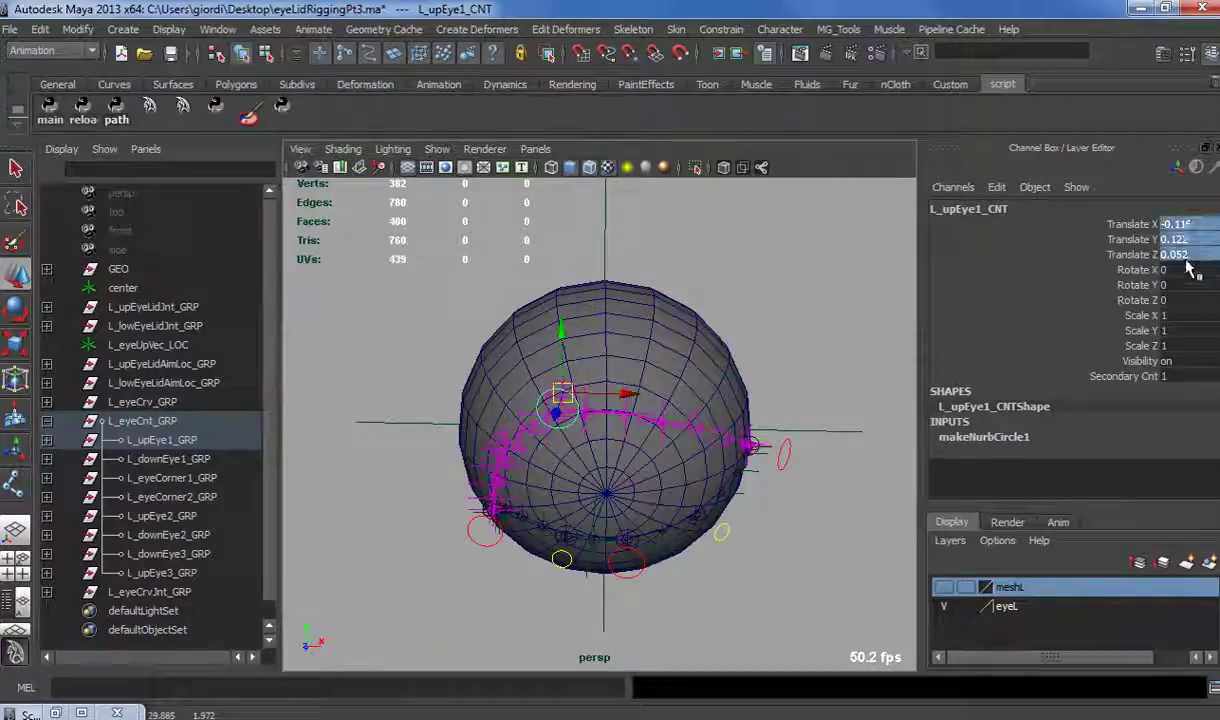
pyautogui.write('0')
pyautogui.press('Return')
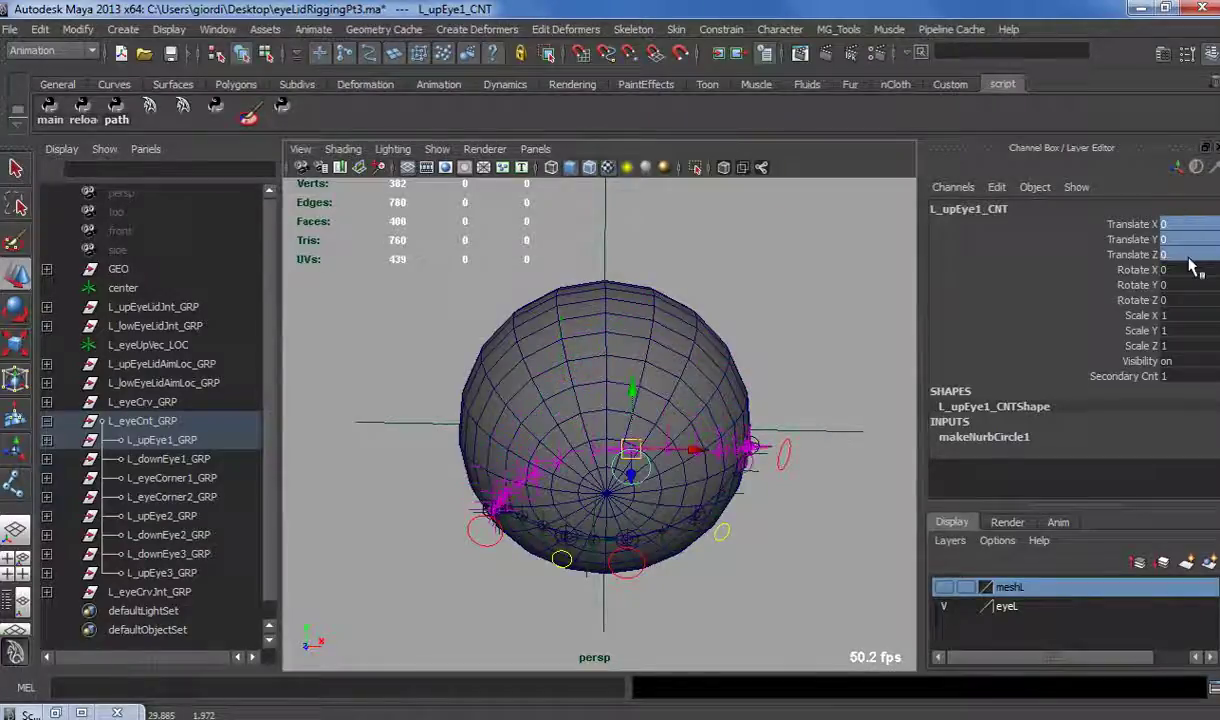
# Step: Try moving the corner control L_eyeCorner2_CNT away from the eyeball to test the lid joints, then undo the move
pyautogui.click(471, 303)
pyautogui.keyDown('alt'); pyautogui.moveTo(471, 303); pyautogui.dragTo(533, 480); pyautogui.keyUp('alt')
pyautogui.keyDown('alt'); pyautogui.moveTo(630, 383); pyautogui.dragTo(520, 422); pyautogui.keyUp('alt')
pyautogui.click(778, 418)
pyautogui.moveTo(745, 416); pyautogui.dragTo(810, 333)
pyautogui.moveTo(816, 340); pyautogui.dragTo(920, 258, button='middle')
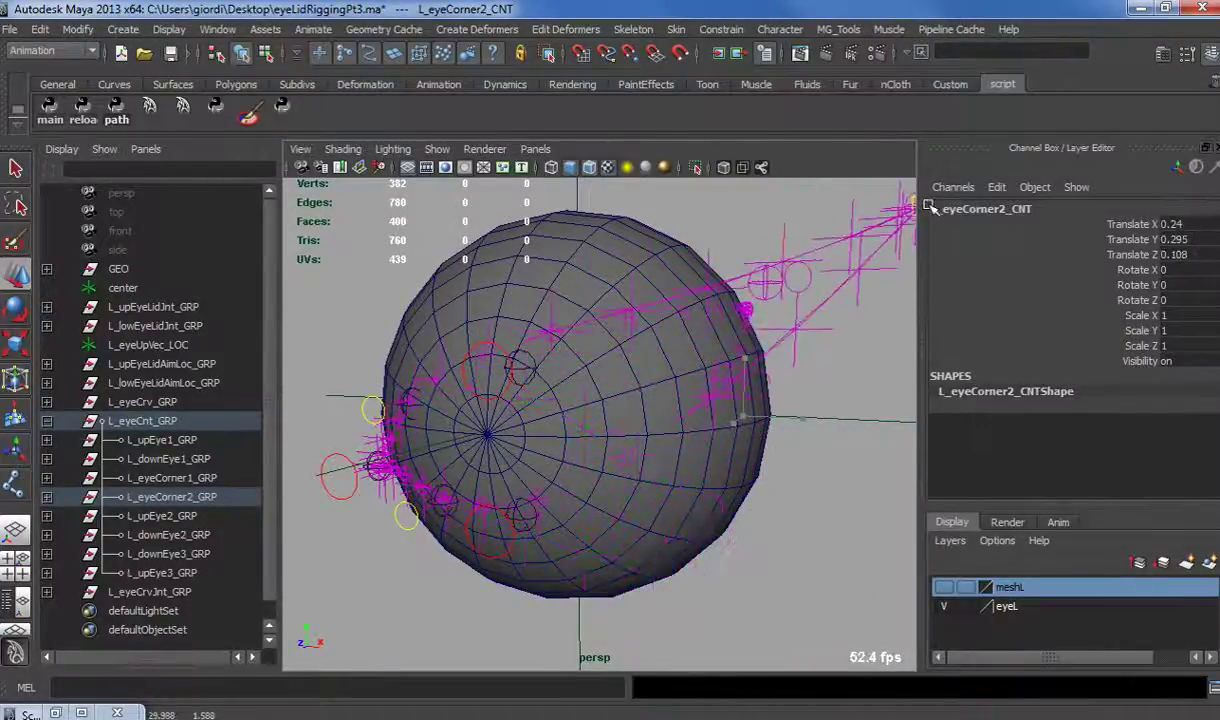
pyautogui.moveTo(930, 208); pyautogui.dragTo(926, 210)
pyautogui.hotkey('ctrl', 'z')
# Step: Collapse the L_eyeCnt_GRP hierarchy in the Outliner
pyautogui.keyDown('alt'); pyautogui.moveTo(634, 499); pyautogui.dragTo(722, 505); pyautogui.keyUp('alt')
pyautogui.keyDown('alt'); pyautogui.moveTo(700, 508); pyautogui.dragTo(565, 532, button='right'); pyautogui.keyUp('alt')
pyautogui.click(46, 420)
pyautogui.click(436, 525)
pyautogui.keyDown('alt'); pyautogui.moveTo(436, 525); pyautogui.dragTo(763, 528); pyautogui.keyUp('alt')
pyautogui.click(760, 385)
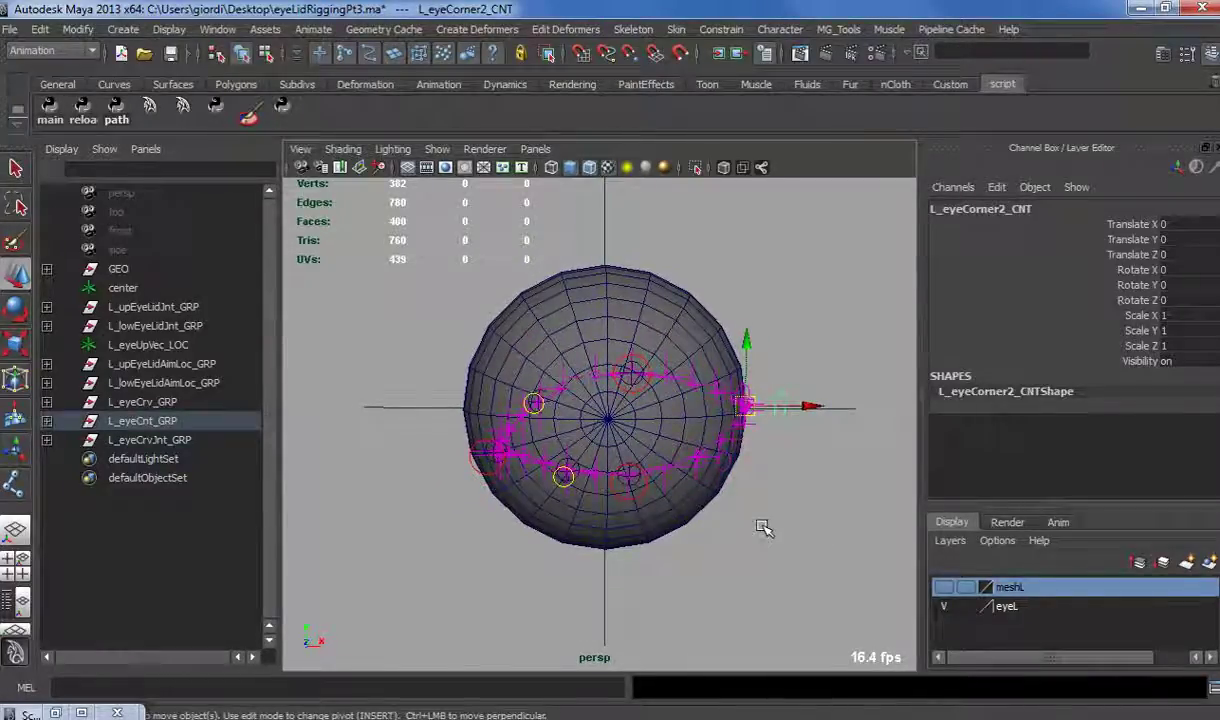